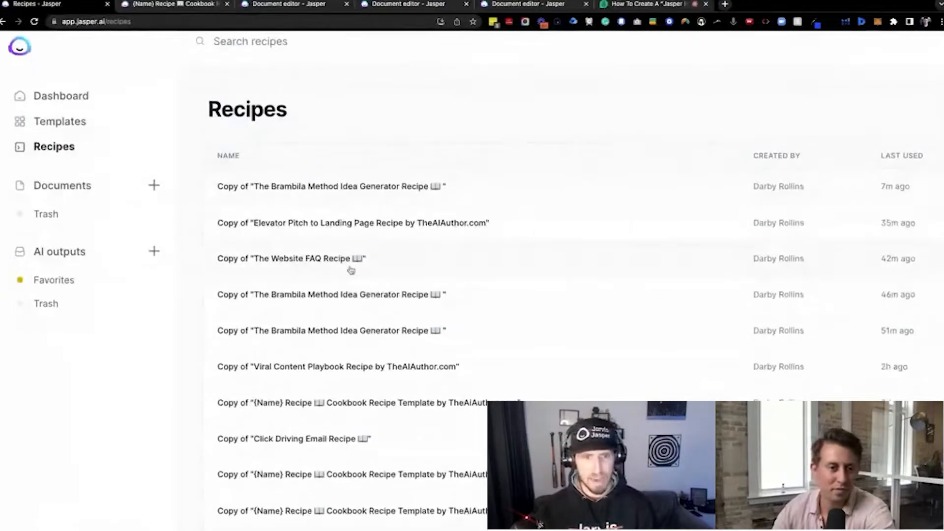
Look over the saved recipes list on the Recipes page
{"action": "scroll", "coordinate": [309, 221], "scroll_direction": "up", "scroll_amount": 1}
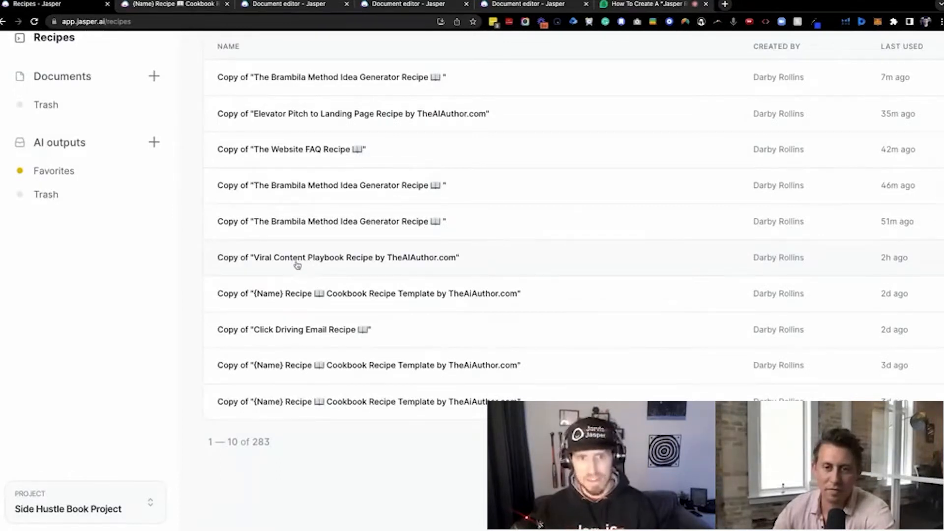
{"action": "scroll", "coordinate": [300, 263], "scroll_direction": "down", "scroll_amount": 1}
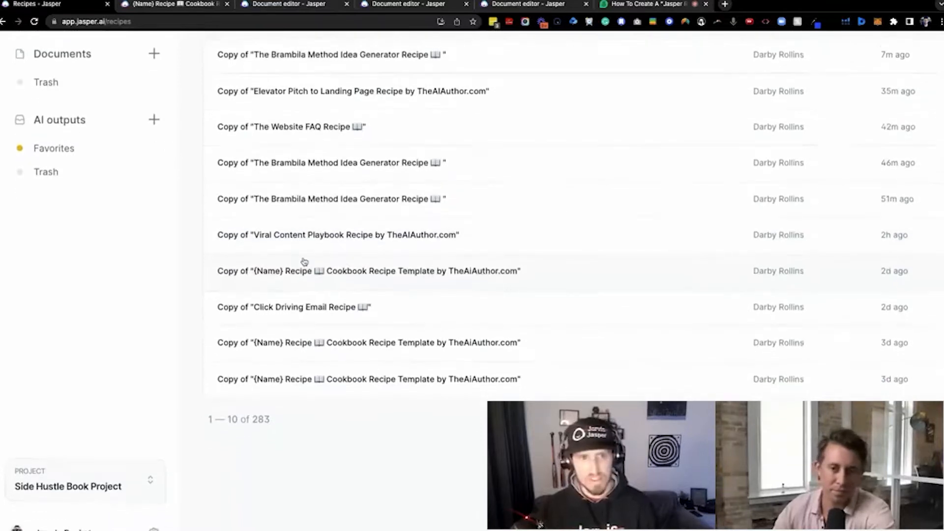
{"action": "scroll", "coordinate": [459, 335], "scroll_direction": "up", "scroll_amount": 3}
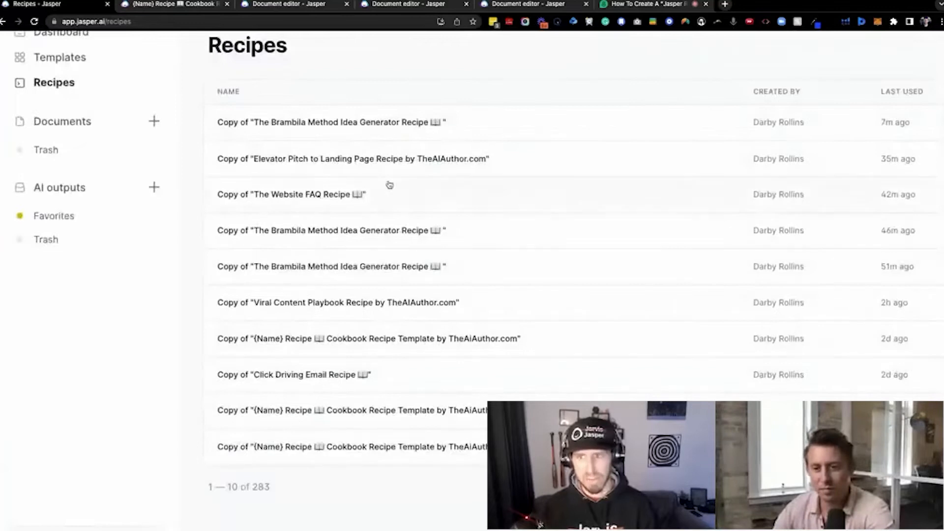
{"action": "scroll", "coordinate": [386, 216], "scroll_direction": "down", "scroll_amount": 3}
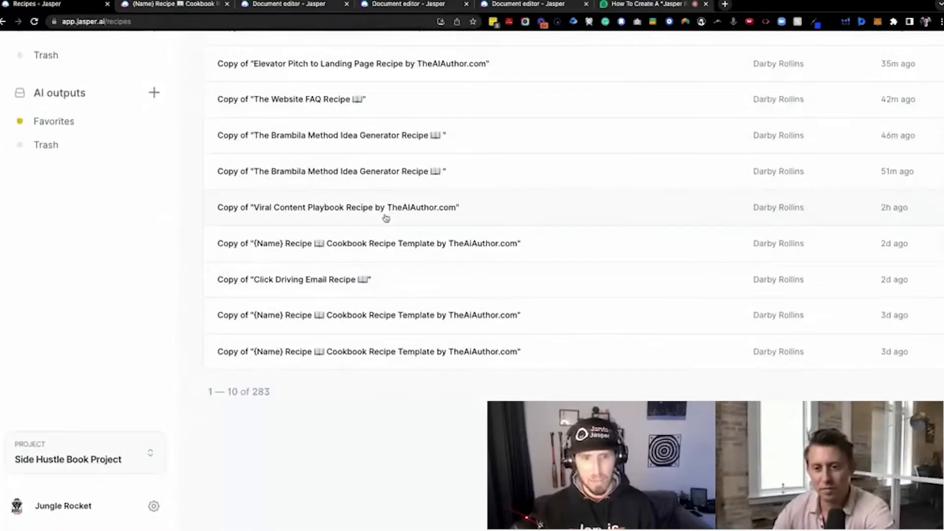
Examine the featured recipe gallery, from Cold Email and Blog Post down to the video script and non-fiction book recipes
{"action": "scroll", "coordinate": [403, 215], "scroll_direction": "down", "scroll_amount": 10}
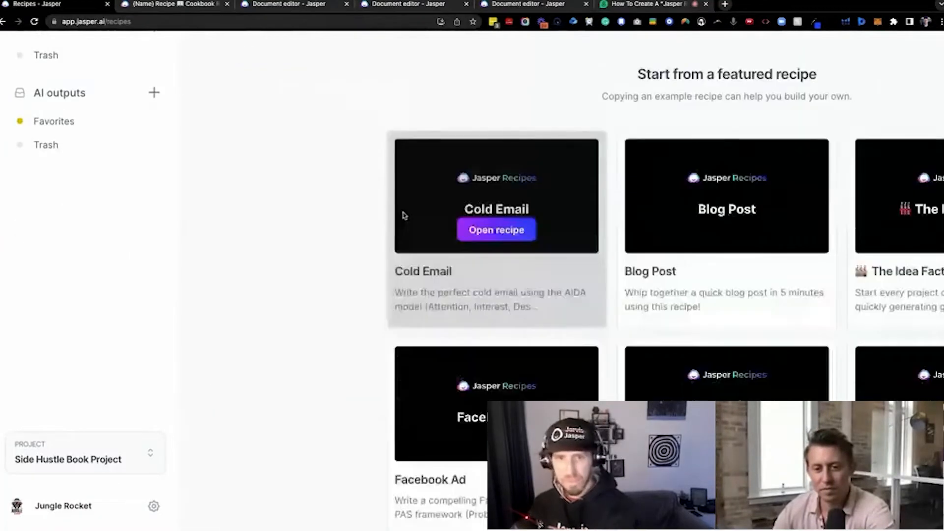
{"action": "scroll", "coordinate": [405, 216], "scroll_direction": "right", "scroll_amount": 5}
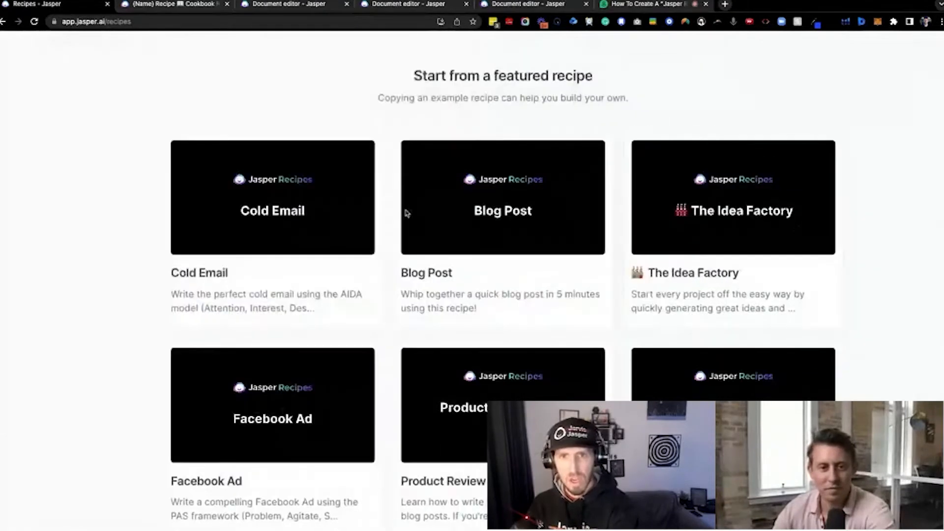
{"action": "scroll", "coordinate": [406, 212], "scroll_direction": "right", "scroll_amount": 1}
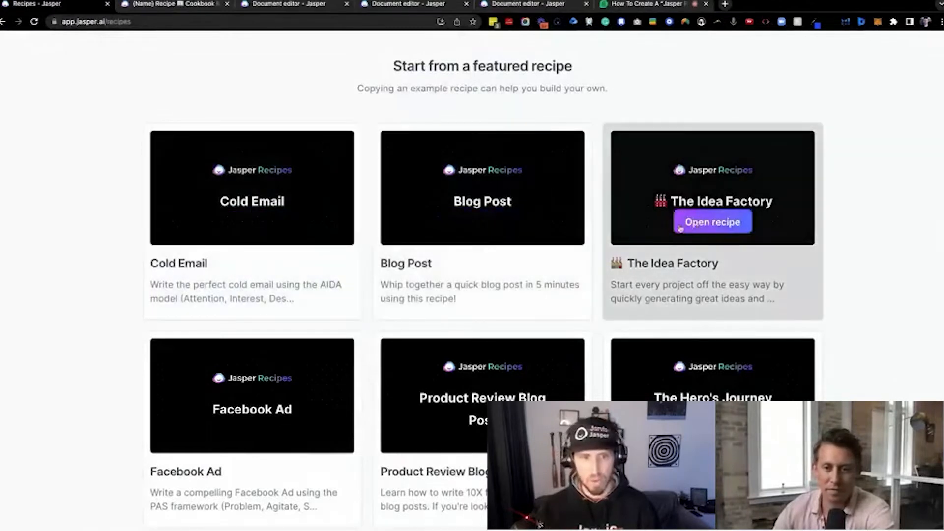
{"action": "scroll", "coordinate": [473, 229], "scroll_direction": "down", "scroll_amount": 3}
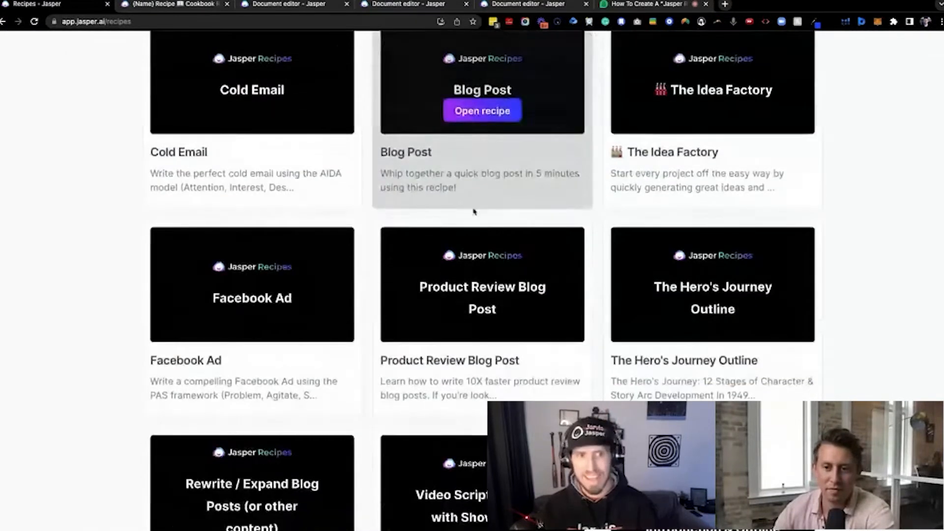
{"action": "scroll", "coordinate": [584, 239], "scroll_direction": "down", "scroll_amount": 2}
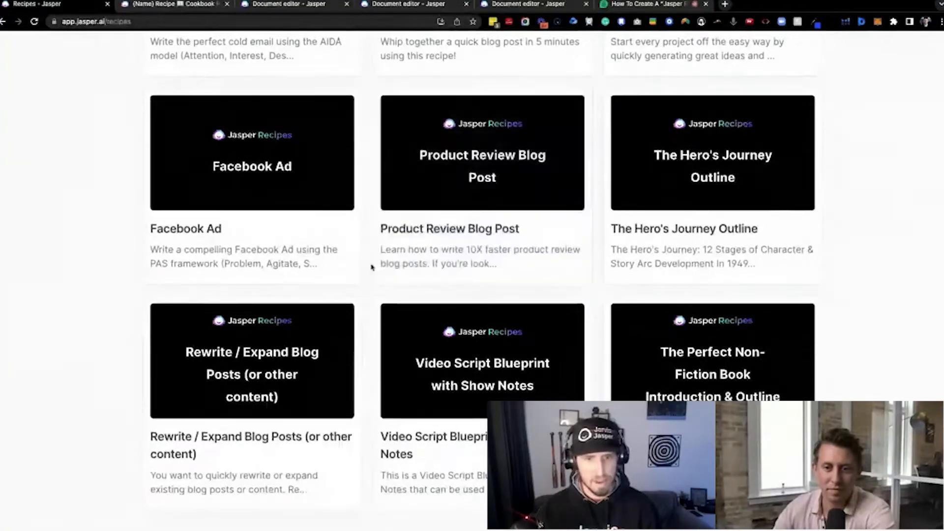
{"action": "scroll", "coordinate": [371, 268], "scroll_direction": "up", "scroll_amount": 1}
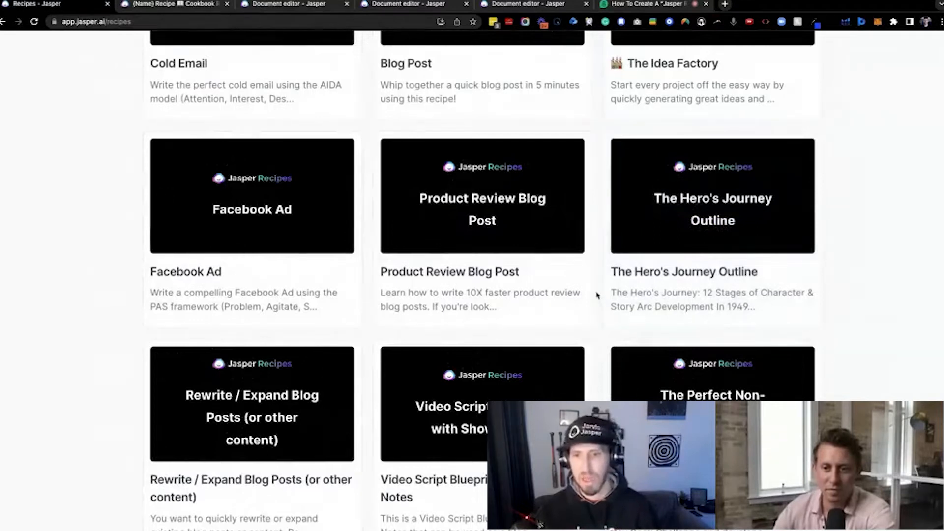
{"action": "scroll", "coordinate": [636, 356], "scroll_direction": "down", "scroll_amount": 1}
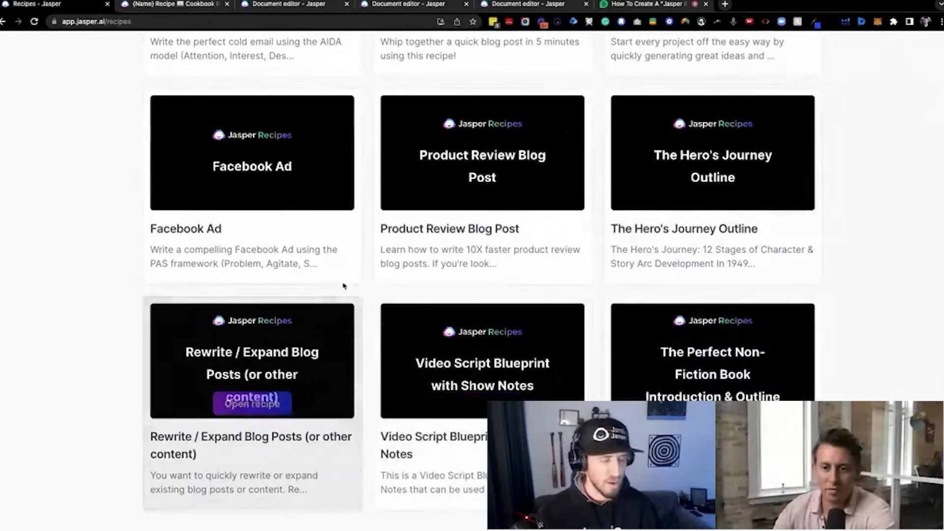
{"action": "scroll", "coordinate": [340, 279], "scroll_direction": "up", "scroll_amount": 2}
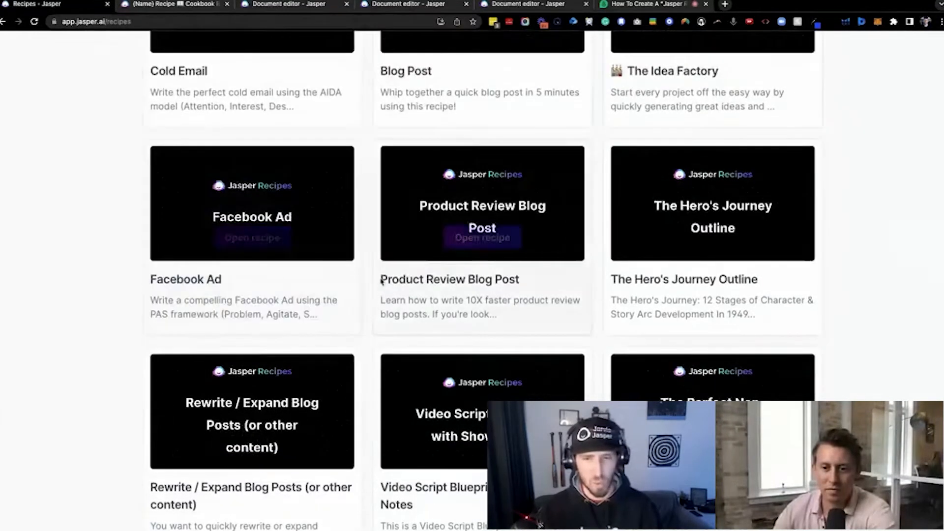
{"action": "scroll", "coordinate": [405, 288], "scroll_direction": "down", "scroll_amount": 4}
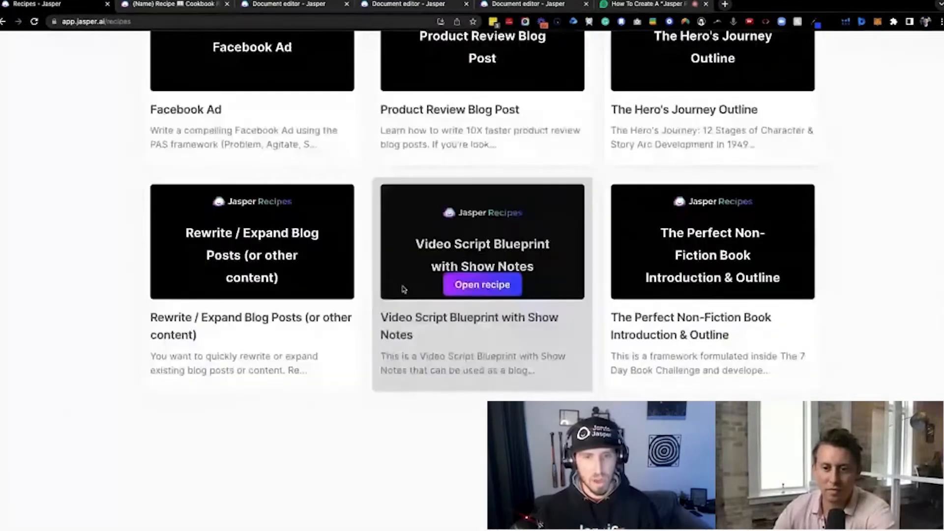
{"action": "scroll", "coordinate": [404, 287], "scroll_direction": "up", "scroll_amount": 3}
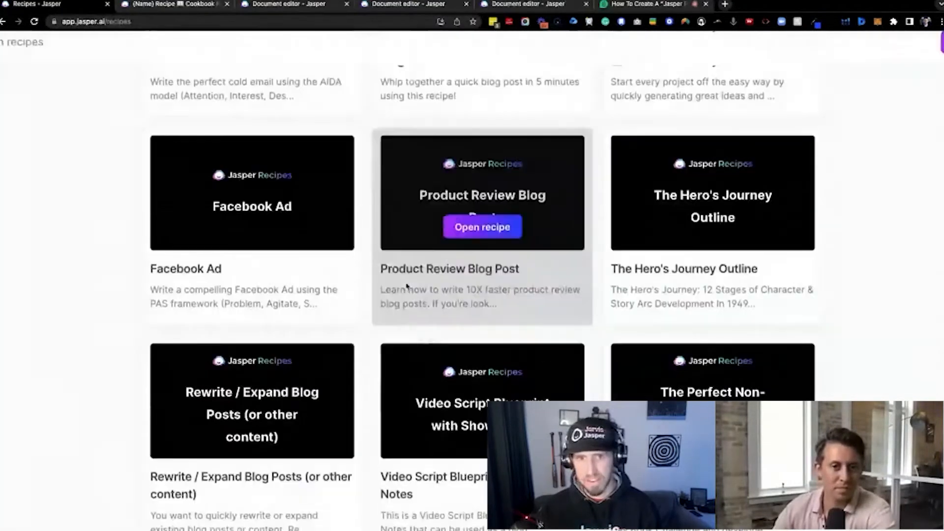
{"action": "scroll", "coordinate": [405, 287], "scroll_direction": "up", "scroll_amount": 3}
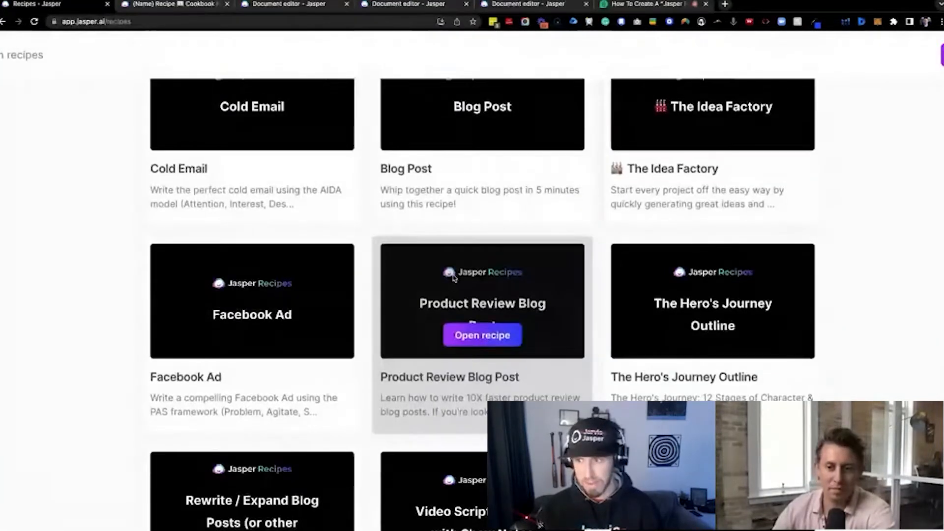
{"action": "scroll", "coordinate": [454, 278], "scroll_direction": "up", "scroll_amount": 3}
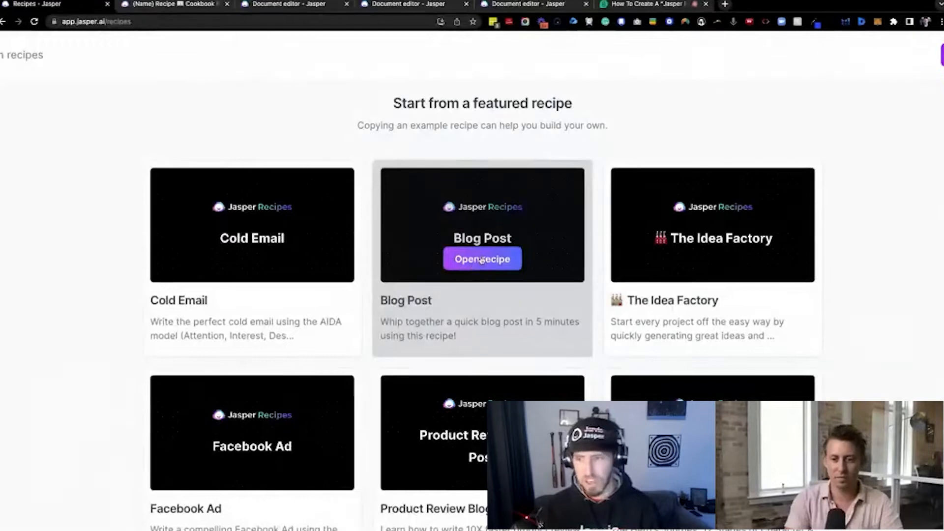
{"action": "scroll", "coordinate": [450, 265], "scroll_direction": "up", "scroll_amount": 1}
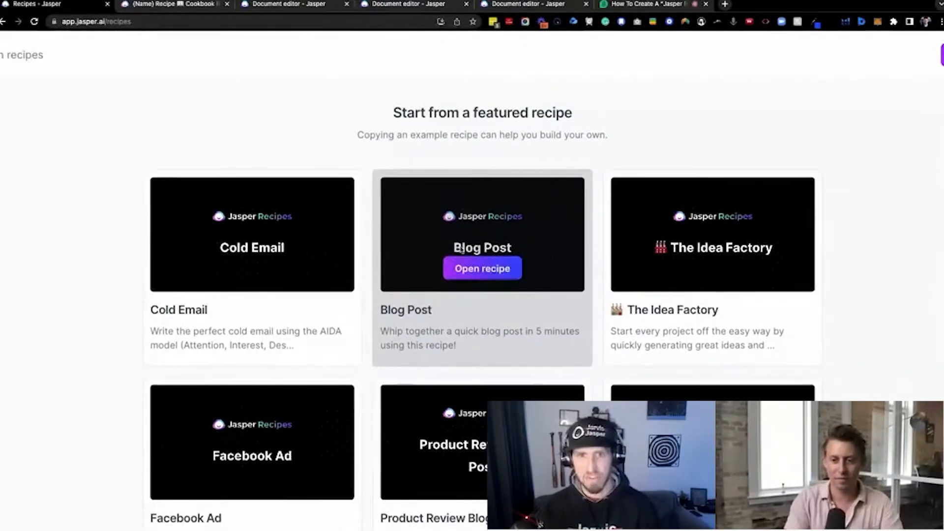
Return to the saved recipes and review their names, last-used times and sharing column
{"action": "scroll", "coordinate": [462, 255], "scroll_direction": "up", "scroll_amount": 2}
{"action": "scroll", "coordinate": [462, 254], "scroll_direction": "up", "scroll_amount": 8}
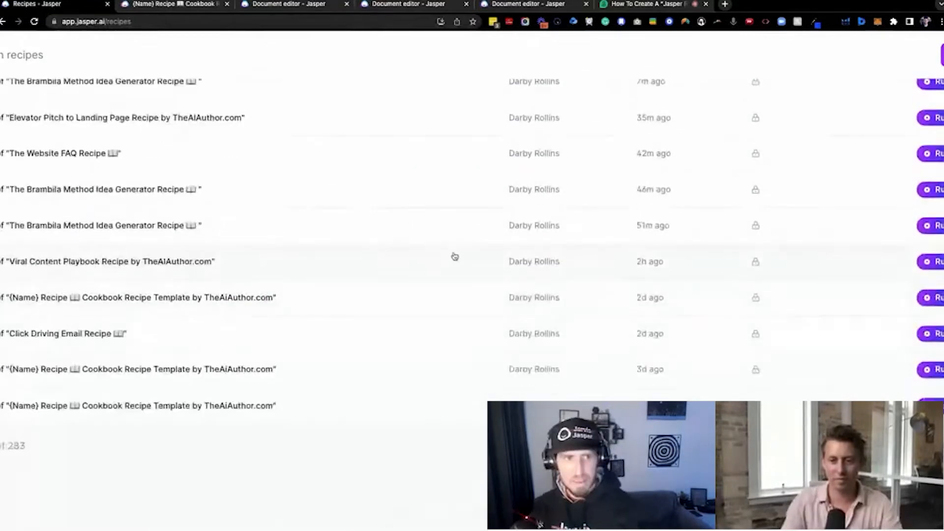
{"action": "scroll", "coordinate": [458, 260], "scroll_direction": "left", "scroll_amount": 2}
{"action": "scroll", "coordinate": [443, 256], "scroll_direction": "up", "scroll_amount": 2}
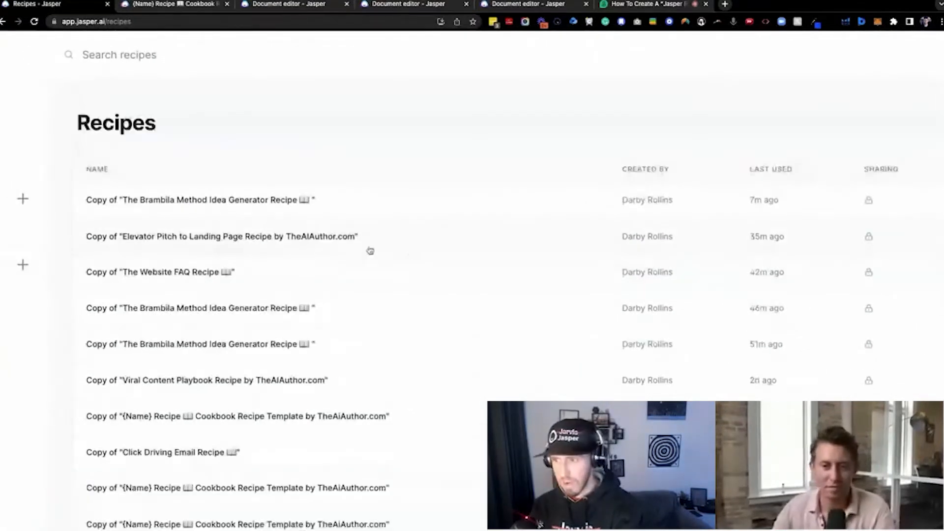
{"action": "scroll", "coordinate": [437, 261], "scroll_direction": "down", "scroll_amount": 1}
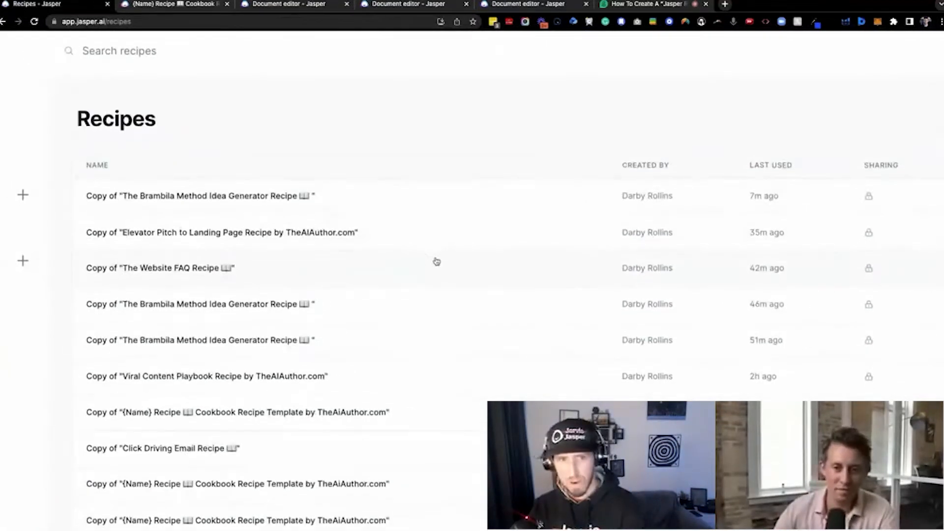
{"action": "scroll", "coordinate": [462, 242], "scroll_direction": "down", "scroll_amount": 7}
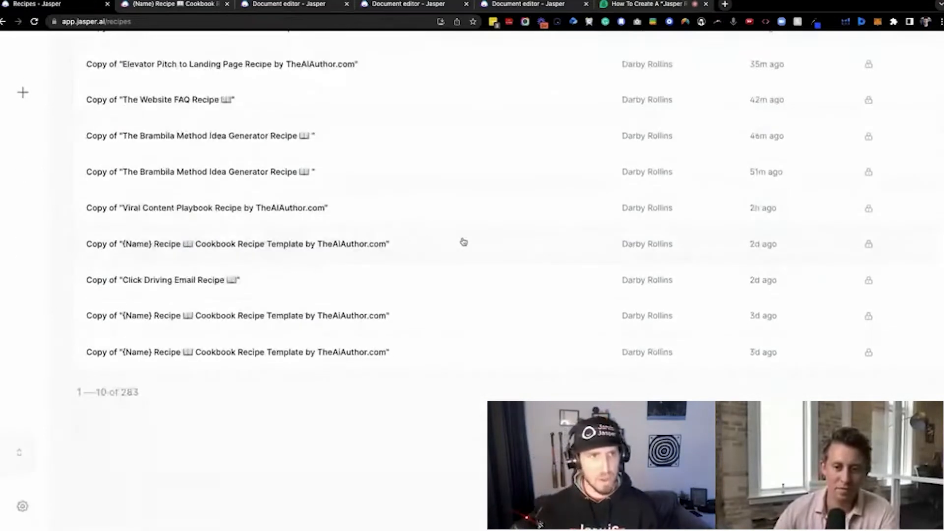
Open the featured recipe "The Perfect Non-Fiction Book Introduction & Outline" and look over its community page
{"action": "scroll", "coordinate": [460, 241], "scroll_direction": "down", "scroll_amount": 2}
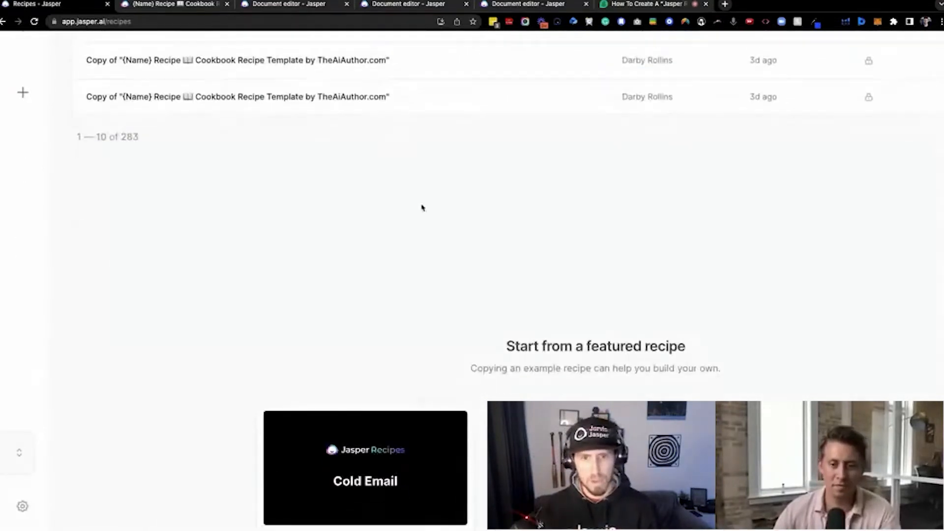
{"action": "scroll", "coordinate": [432, 209], "scroll_direction": "down", "scroll_amount": 8}
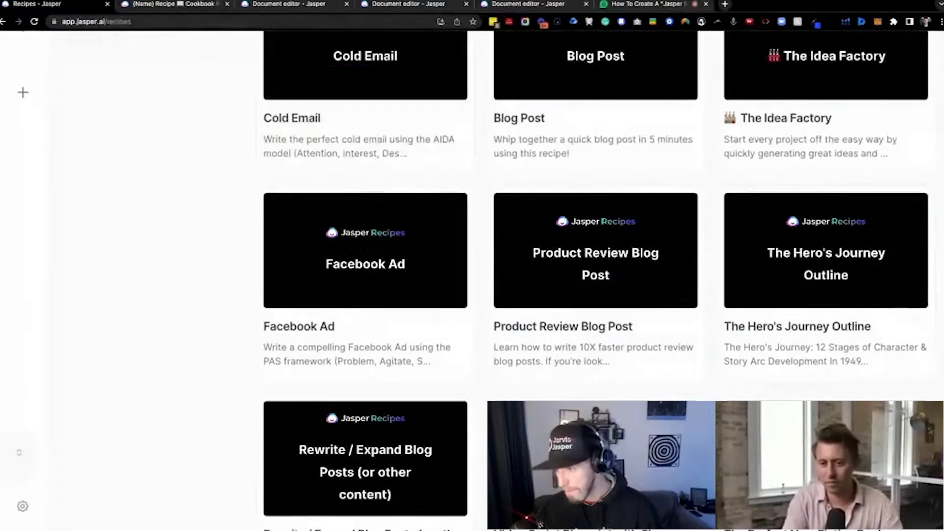
{"action": "scroll", "coordinate": [497, 307], "scroll_direction": "down", "scroll_amount": 2}
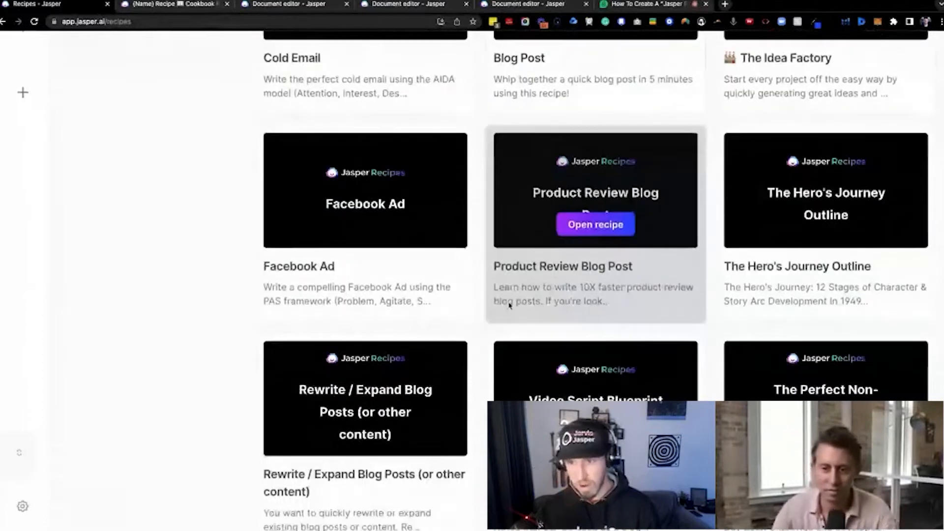
{"action": "scroll", "coordinate": [509, 305], "scroll_direction": "down", "scroll_amount": 4}
{"action": "scroll", "coordinate": [574, 294], "scroll_direction": "up", "scroll_amount": 1}
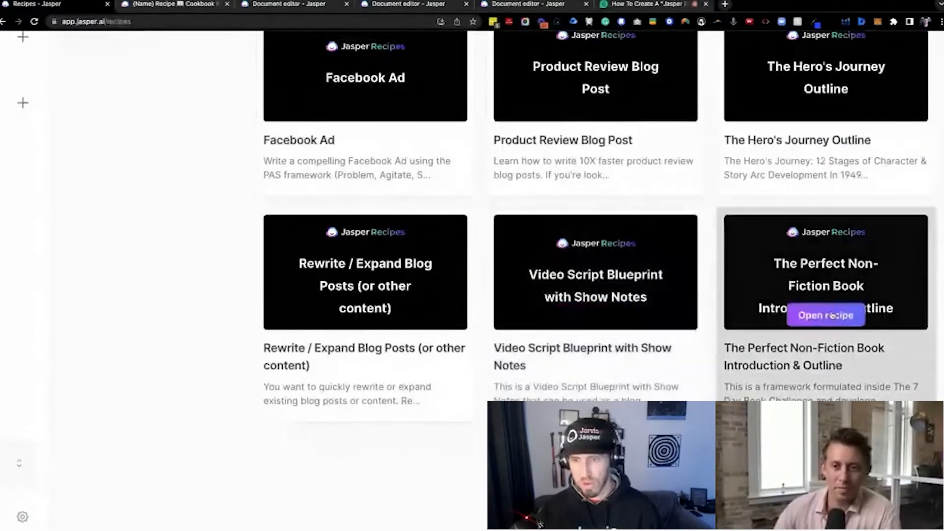
{"action": "left_click", "coordinate": [825, 316]}
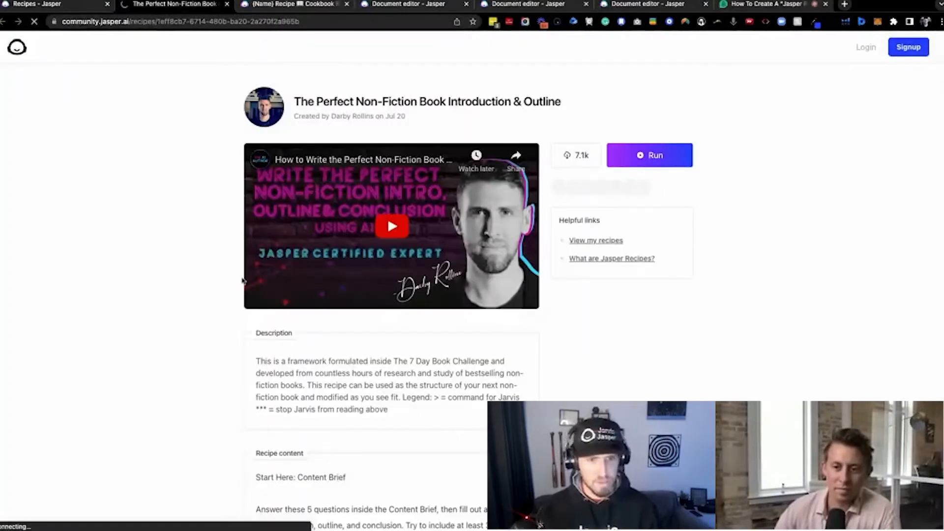
{"action": "scroll", "coordinate": [242, 281], "scroll_direction": "down", "scroll_amount": 3}
{"action": "scroll", "coordinate": [242, 281], "scroll_direction": "up", "scroll_amount": 1}
{"action": "scroll", "coordinate": [241, 281], "scroll_direction": "up", "scroll_amount": 2}
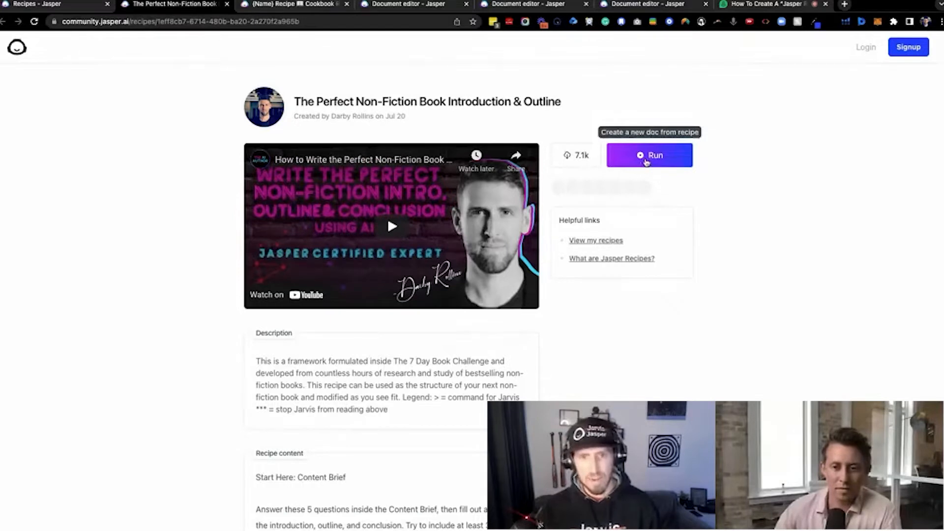
Go back to the Recipes page, look through the list of available projects, and close it without switching projects
{"action": "left_click", "coordinate": [56, 6]}
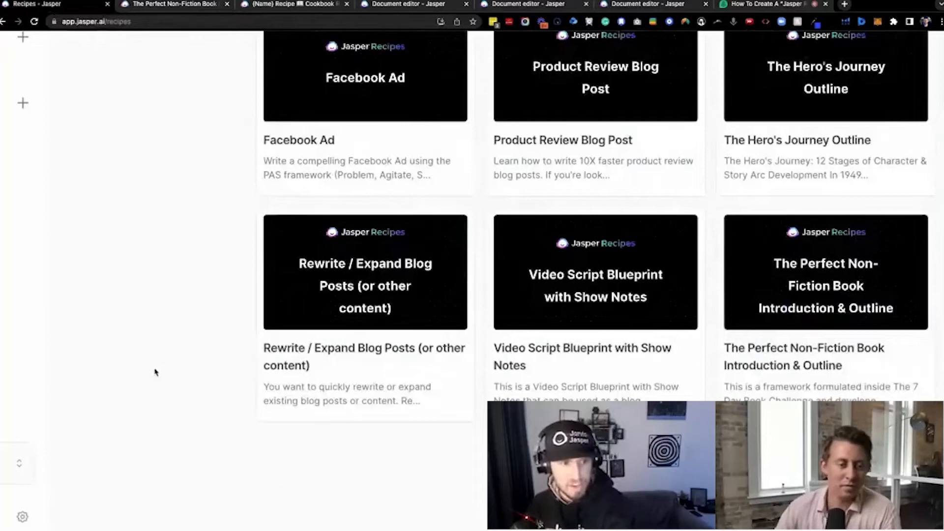
{"action": "scroll", "coordinate": [155, 372], "scroll_direction": "left", "scroll_amount": 3}
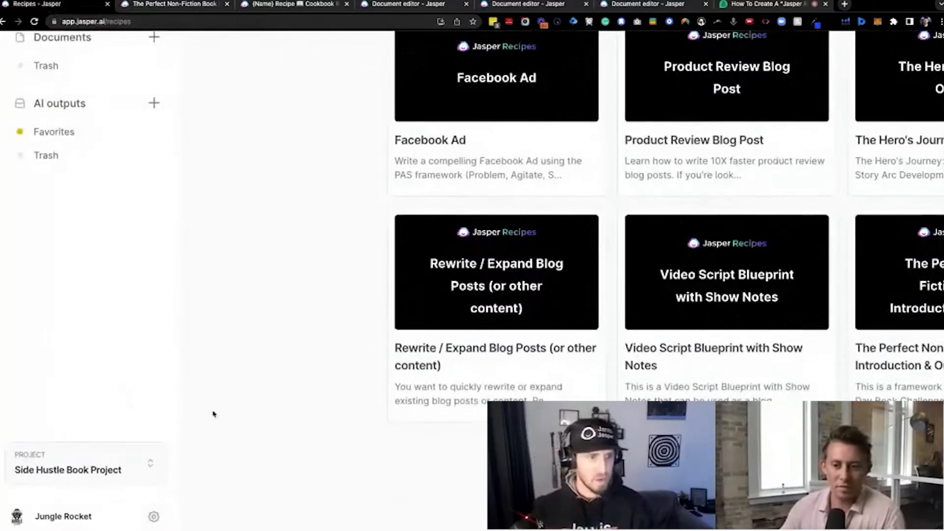
{"action": "scroll", "coordinate": [133, 362], "scroll_direction": "down", "scroll_amount": 1}
{"action": "left_click", "coordinate": [79, 462]}
{"action": "scroll", "coordinate": [93, 259], "scroll_direction": "down", "scroll_amount": 10}
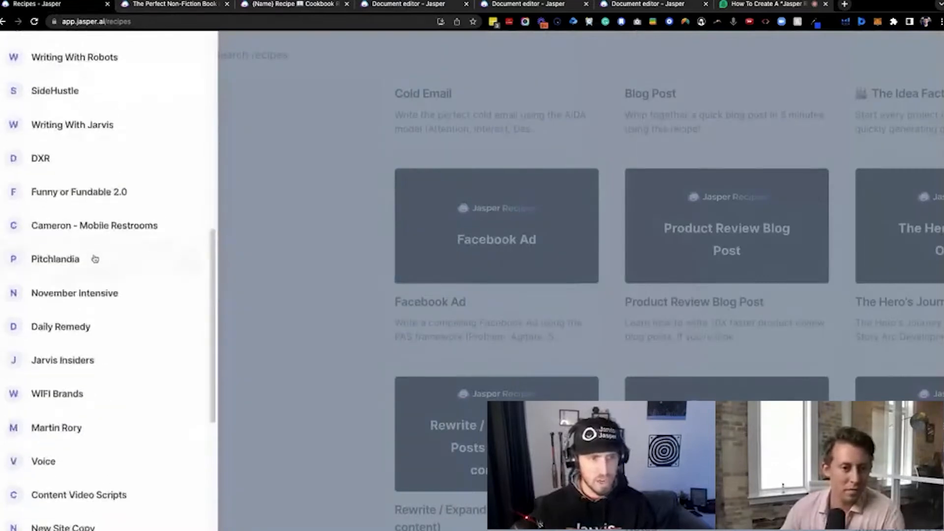
{"action": "scroll", "coordinate": [96, 257], "scroll_direction": "down", "scroll_amount": 10}
{"action": "scroll", "coordinate": [101, 255], "scroll_direction": "down", "scroll_amount": 10}
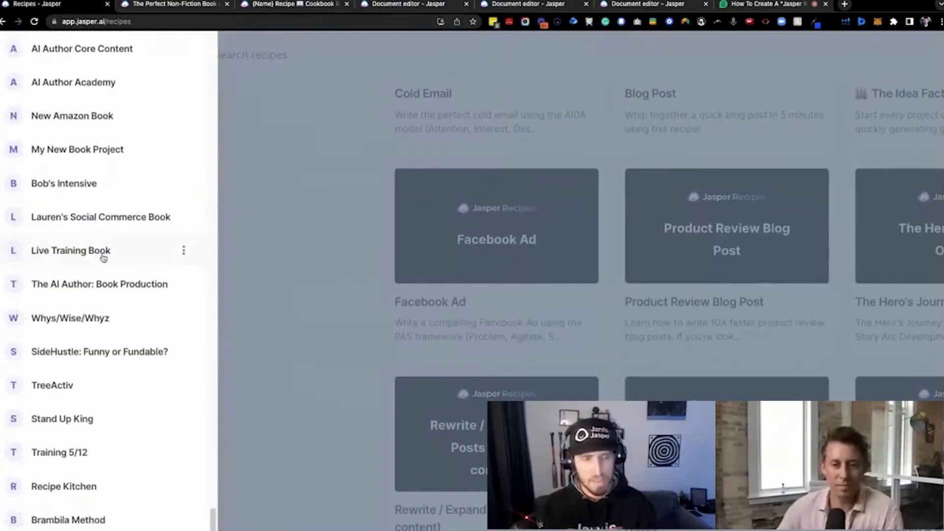
{"action": "scroll", "coordinate": [103, 258], "scroll_direction": "up", "scroll_amount": 10}
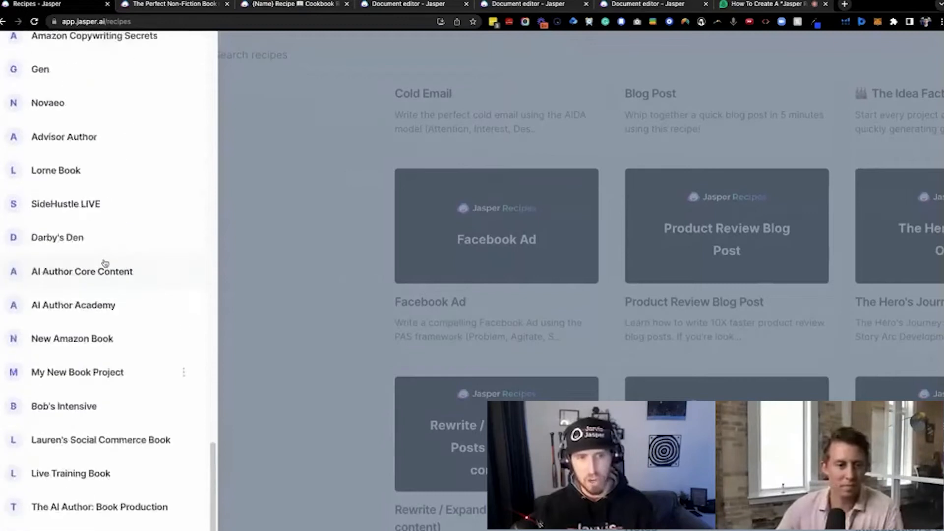
{"action": "left_click", "coordinate": [277, 261]}
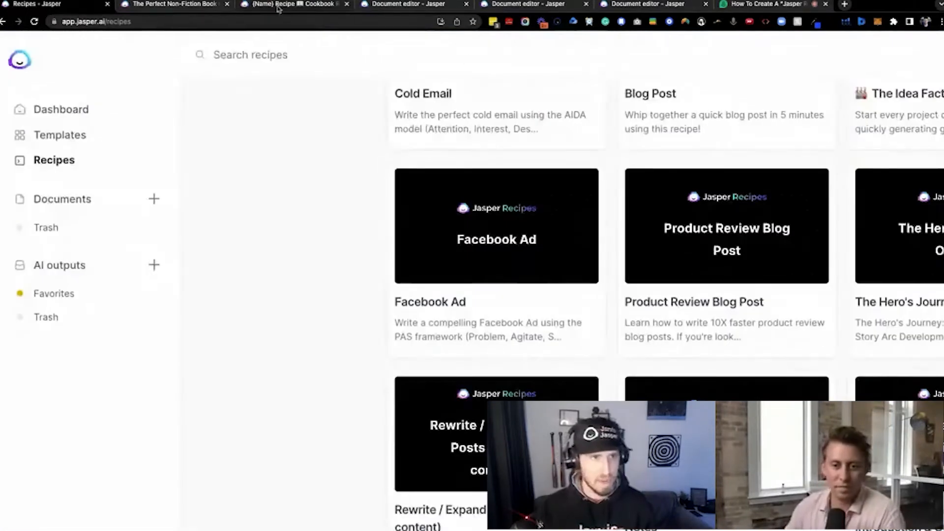
Return to the non-fiction book recipe's community page and review its video, description and recipe content
{"action": "left_click", "coordinate": [187, 4]}
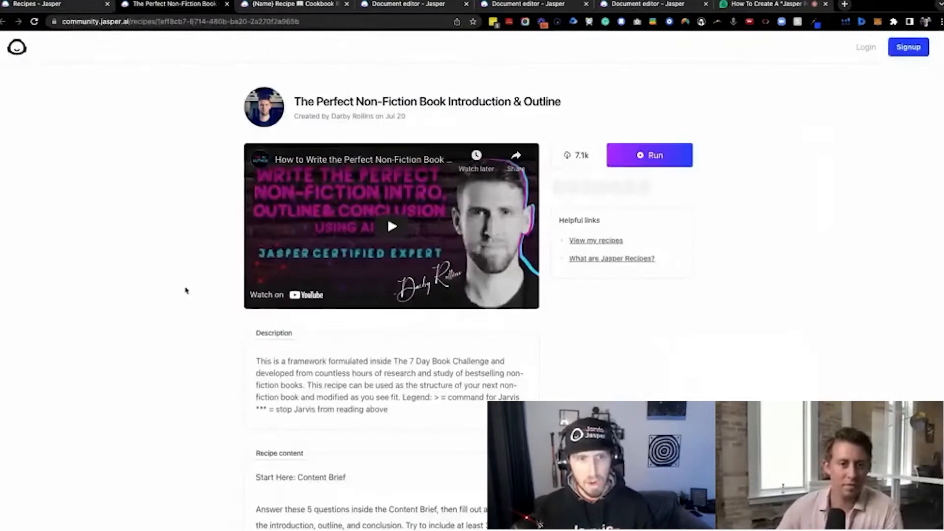
{"action": "scroll", "coordinate": [186, 285], "scroll_direction": "down", "scroll_amount": 3}
{"action": "scroll", "coordinate": [187, 260], "scroll_direction": "up", "scroll_amount": 3}
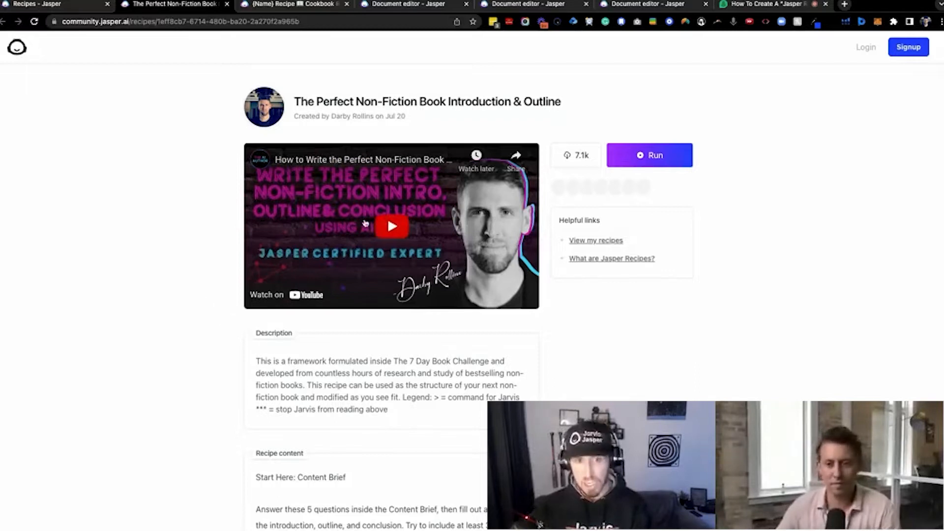
Highlight the description text of the non-fiction book recipe and read through it
{"action": "scroll", "coordinate": [387, 199], "scroll_direction": "down", "scroll_amount": 2}
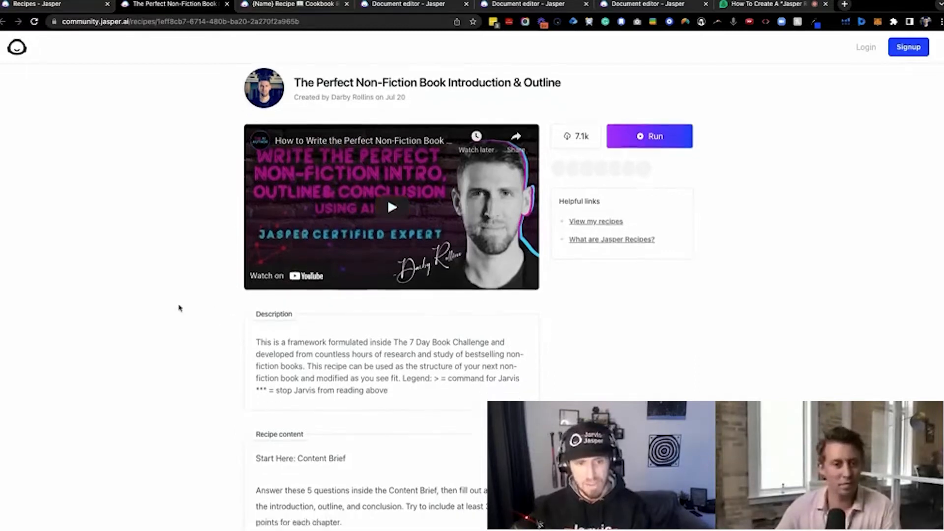
{"action": "left_click_drag", "start_coordinate": [395, 362], "coordinate": [255, 308]}
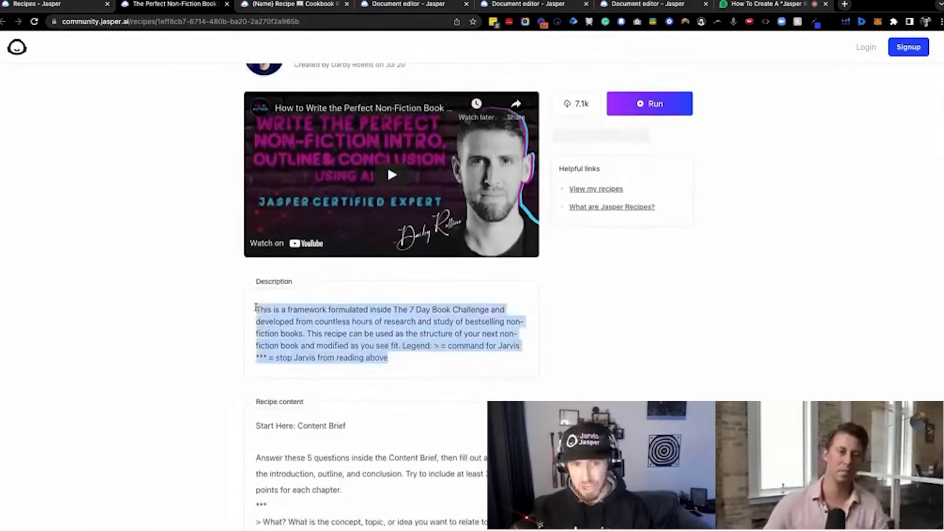
{"action": "scroll", "coordinate": [292, 325], "scroll_direction": "down", "scroll_amount": 2}
{"action": "scroll", "coordinate": [292, 325], "scroll_direction": "down", "scroll_amount": 1}
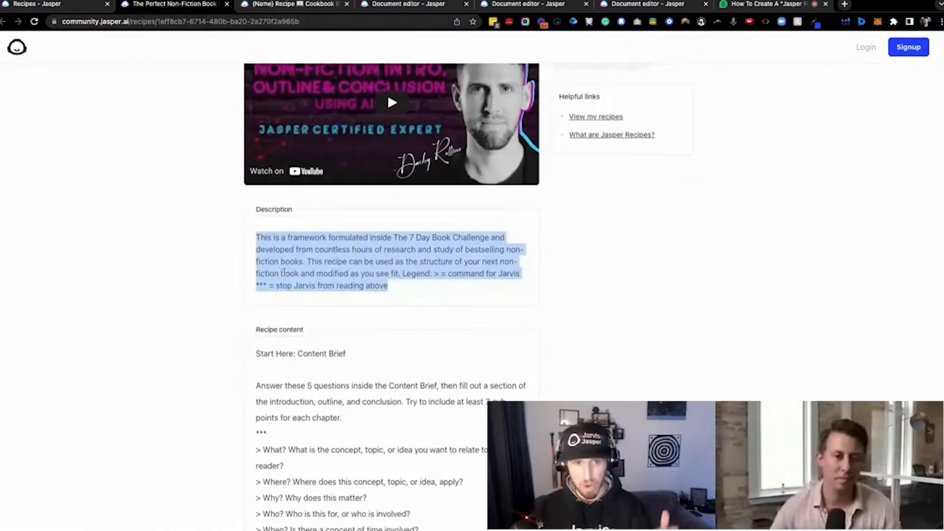
{"action": "scroll", "coordinate": [283, 272], "scroll_direction": "down", "scroll_amount": 2}
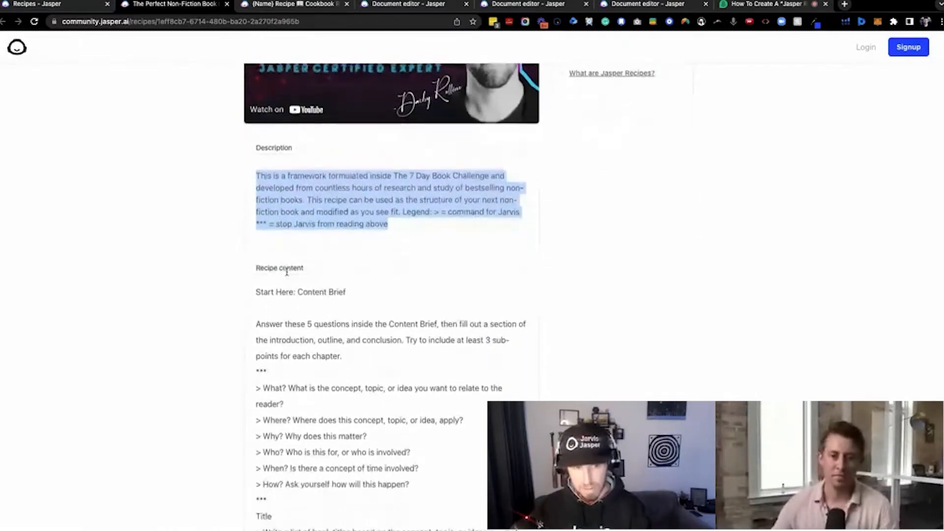
Examine the recipe content section, from the content brief questions through the introduction prompts to the chapter outline commands
{"action": "left_click_drag", "start_coordinate": [258, 265], "coordinate": [316, 270]}
{"action": "scroll", "coordinate": [200, 302], "scroll_direction": "down", "scroll_amount": 8}
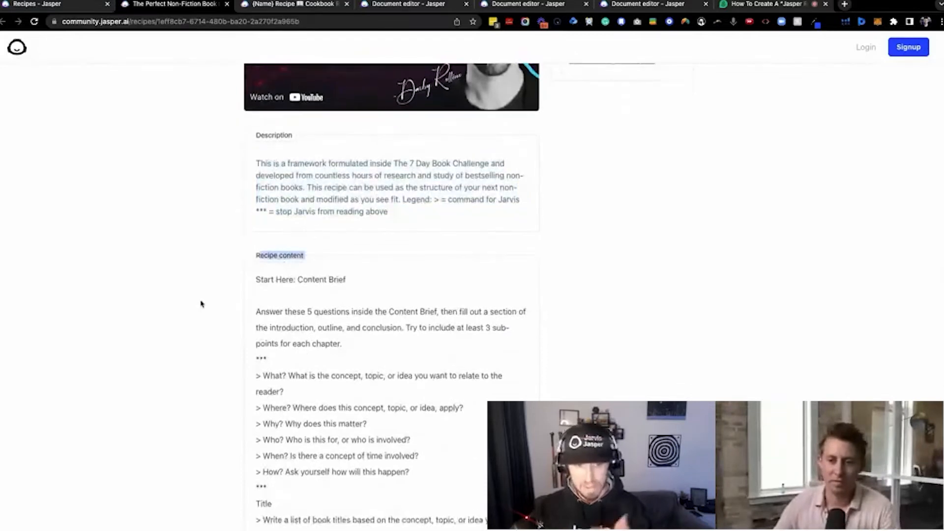
{"action": "scroll", "coordinate": [317, 262], "scroll_direction": "down", "scroll_amount": 20}
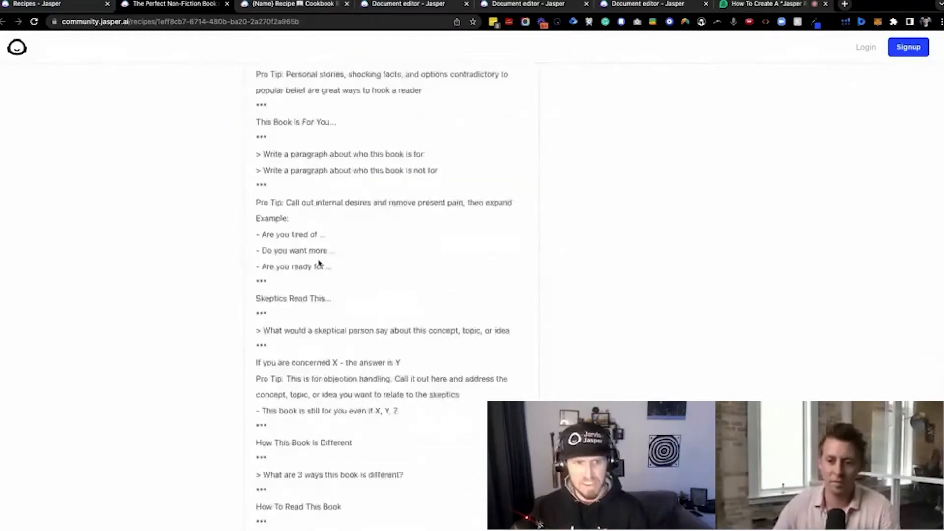
{"action": "scroll", "coordinate": [322, 258], "scroll_direction": "down", "scroll_amount": 5}
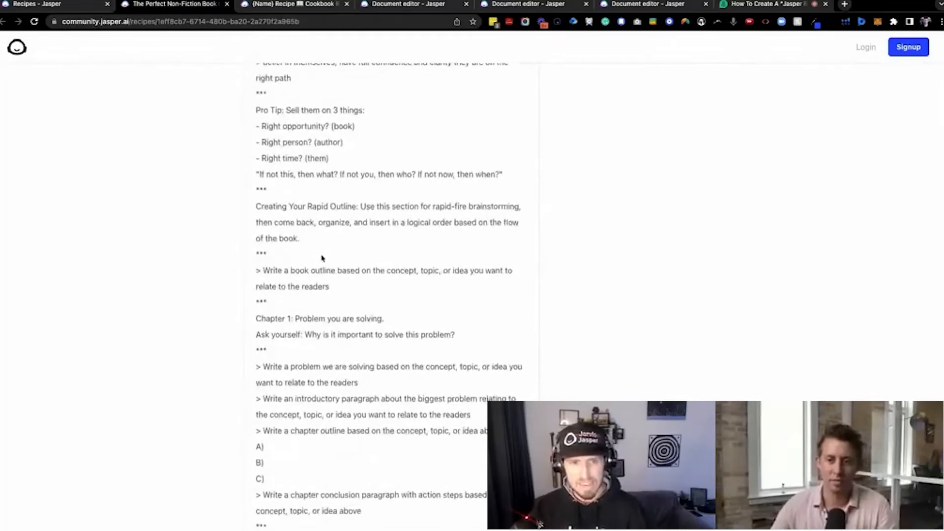
{"action": "scroll", "coordinate": [326, 255], "scroll_direction": "up", "scroll_amount": 20}
{"action": "scroll", "coordinate": [326, 253], "scroll_direction": "up", "scroll_amount": 6}
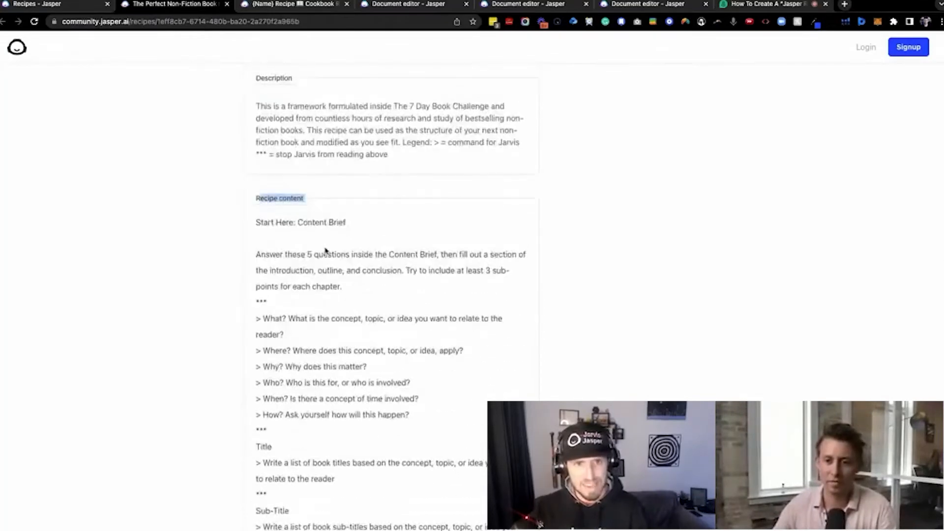
{"action": "scroll", "coordinate": [344, 249], "scroll_direction": "up", "scroll_amount": 8}
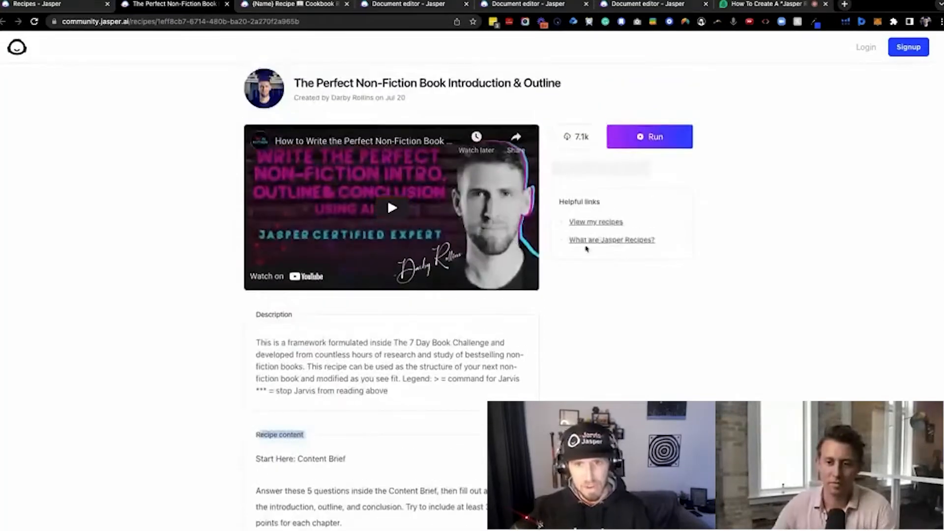
Look over the helpful links on the recipe page and recheck the opening questions of the recipe content
{"action": "left_click_drag", "start_coordinate": [558, 217], "coordinate": [600, 217]}
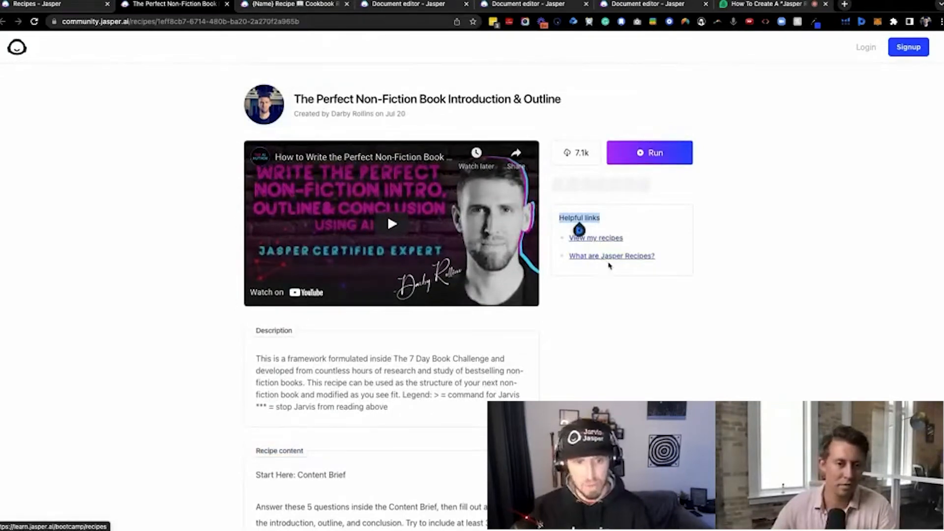
{"action": "scroll", "coordinate": [600, 274], "scroll_direction": "down", "scroll_amount": 5}
{"action": "scroll", "coordinate": [596, 275], "scroll_direction": "down", "scroll_amount": 2}
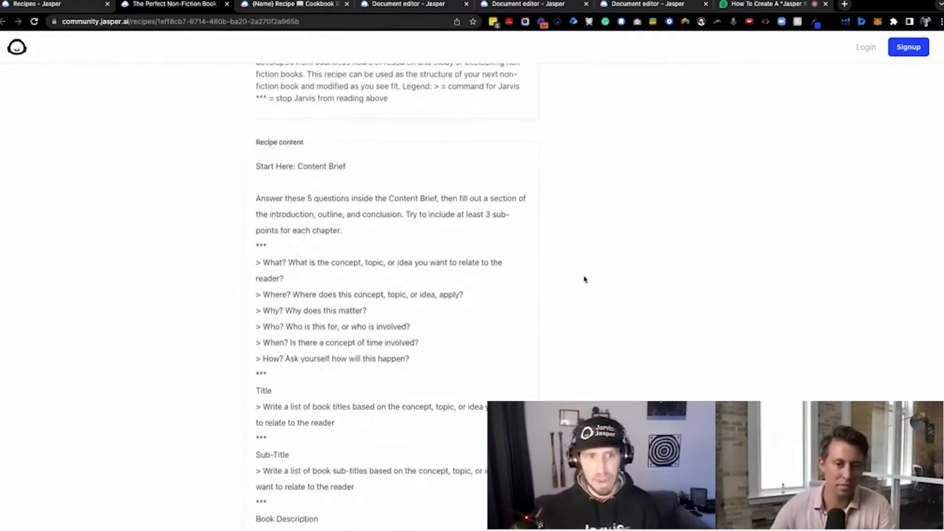
{"action": "scroll", "coordinate": [584, 275], "scroll_direction": "up", "scroll_amount": 1}
{"action": "scroll", "coordinate": [300, 281], "scroll_direction": "down", "scroll_amount": 1}
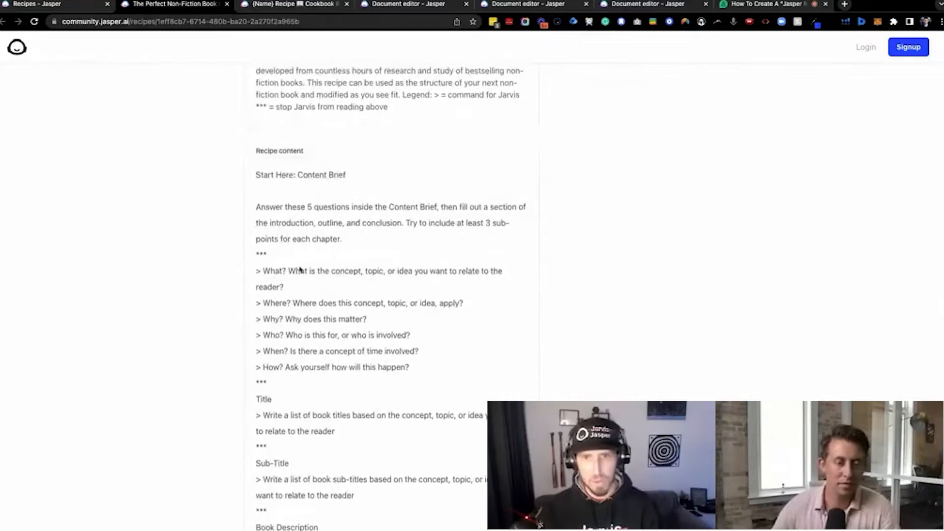
{"action": "scroll", "coordinate": [365, 254], "scroll_direction": "up", "scroll_amount": 8}
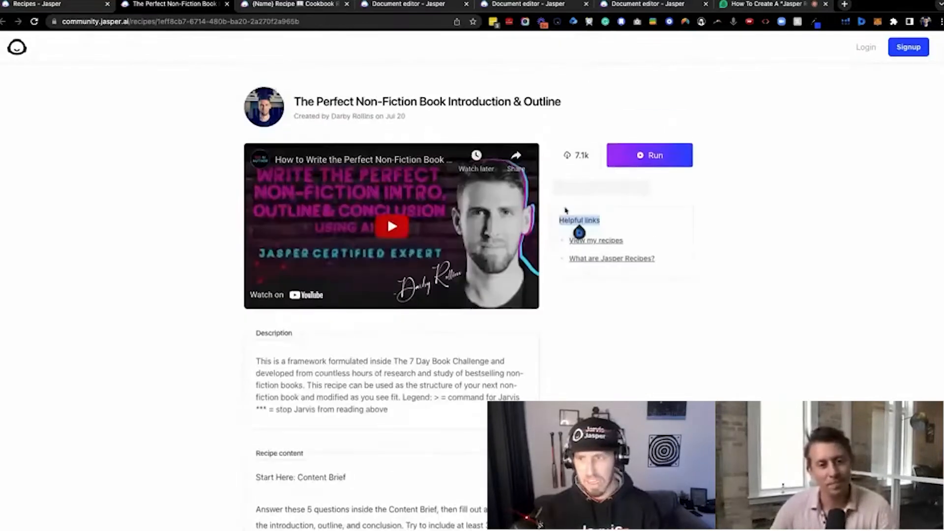
Run the recipe to create a new document, and highlight its *** separator, content brief questions and opening instructions
{"action": "left_click", "coordinate": [646, 156]}
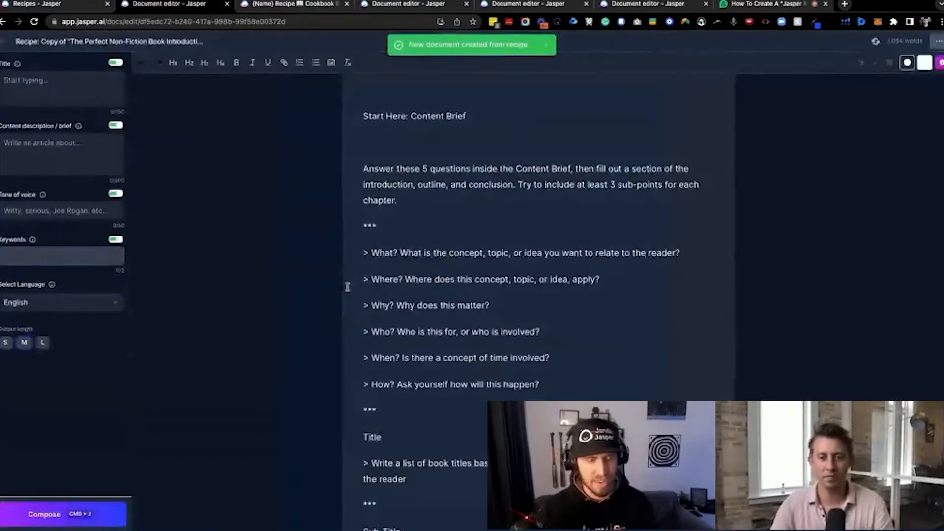
{"action": "scroll", "coordinate": [340, 302], "scroll_direction": "down", "scroll_amount": 1}
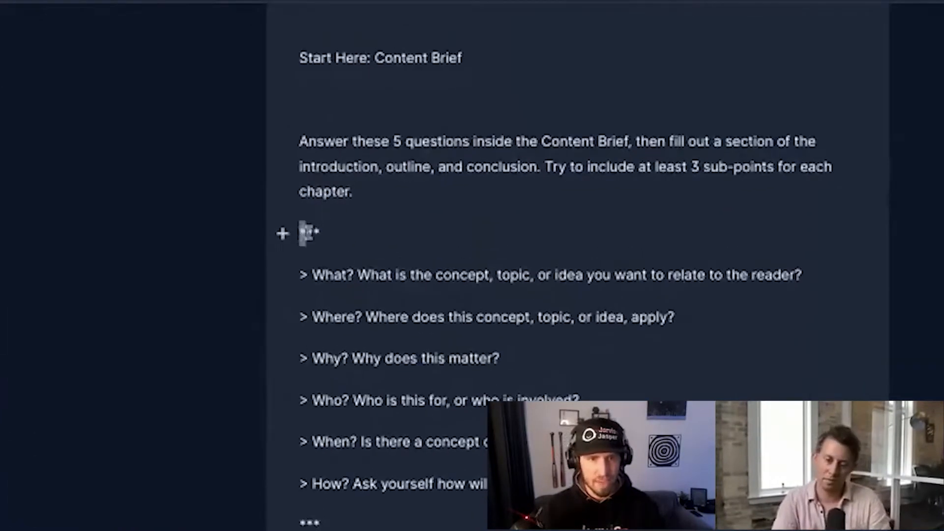
{"action": "left_click_drag", "start_coordinate": [303, 233], "coordinate": [333, 231]}
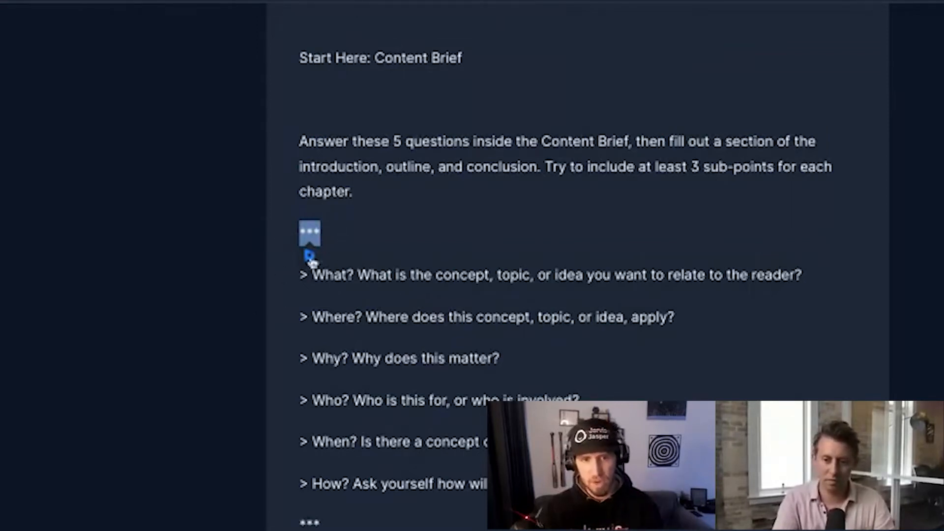
{"action": "left_click_drag", "start_coordinate": [472, 486], "coordinate": [304, 265]}
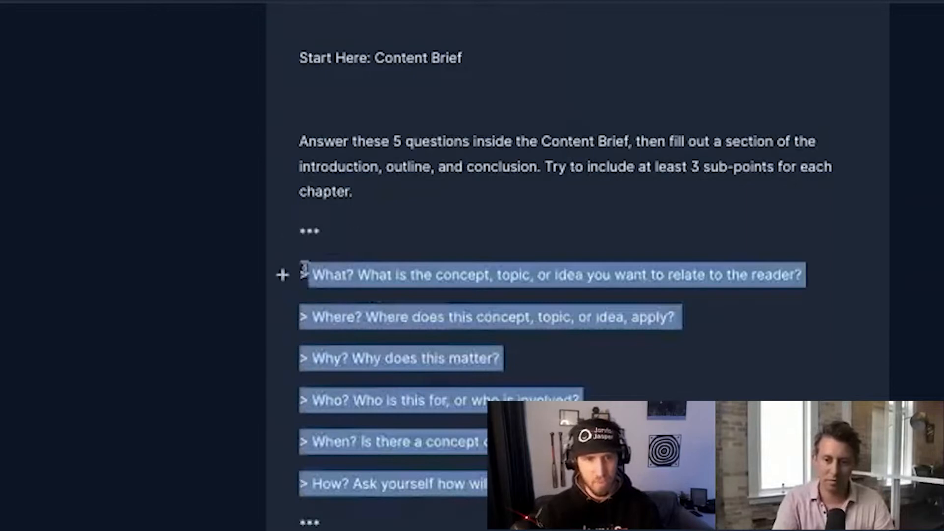
{"action": "left_click_drag", "start_coordinate": [364, 186], "coordinate": [301, 37]}
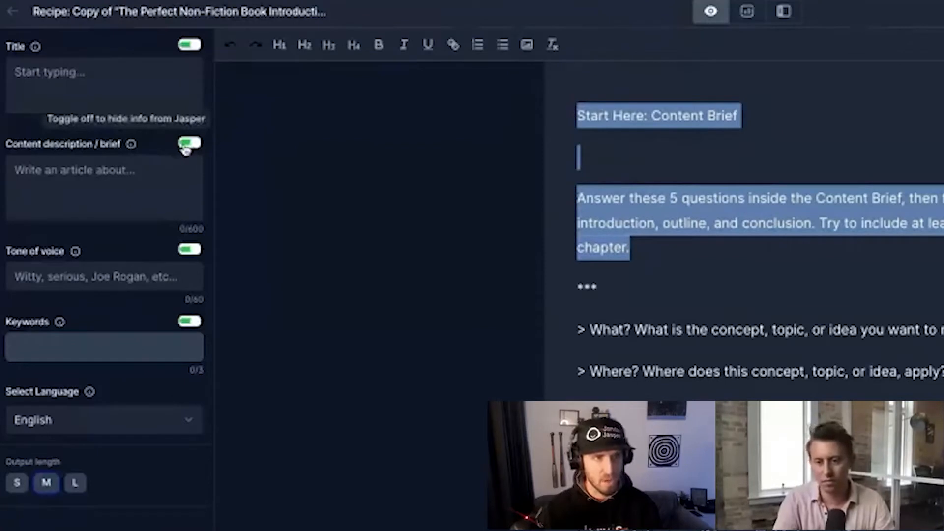
Place the cursor in the content description field and examine the document's questions and its title, sub-title and book description commands
{"action": "left_click", "coordinate": [50, 181]}
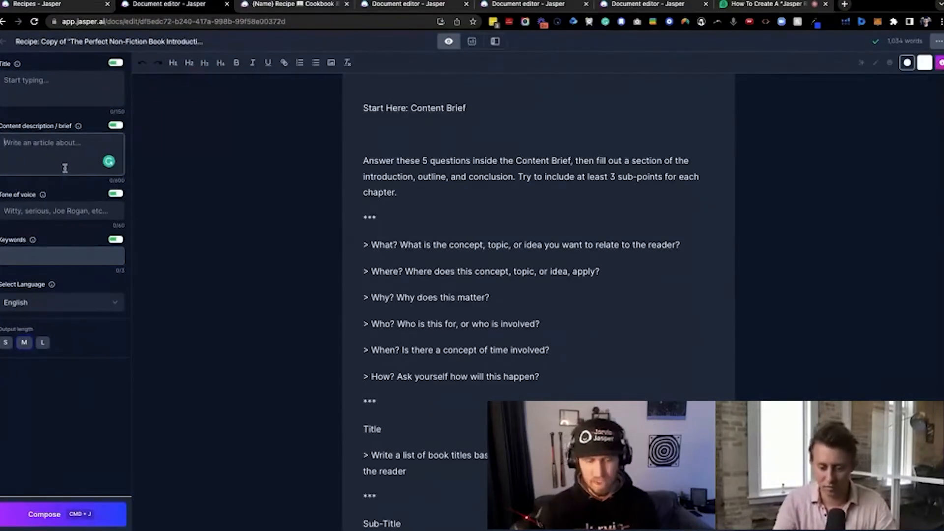
{"action": "scroll", "coordinate": [373, 281], "scroll_direction": "down", "scroll_amount": 1}
{"action": "scroll", "coordinate": [374, 282], "scroll_direction": "down", "scroll_amount": 3}
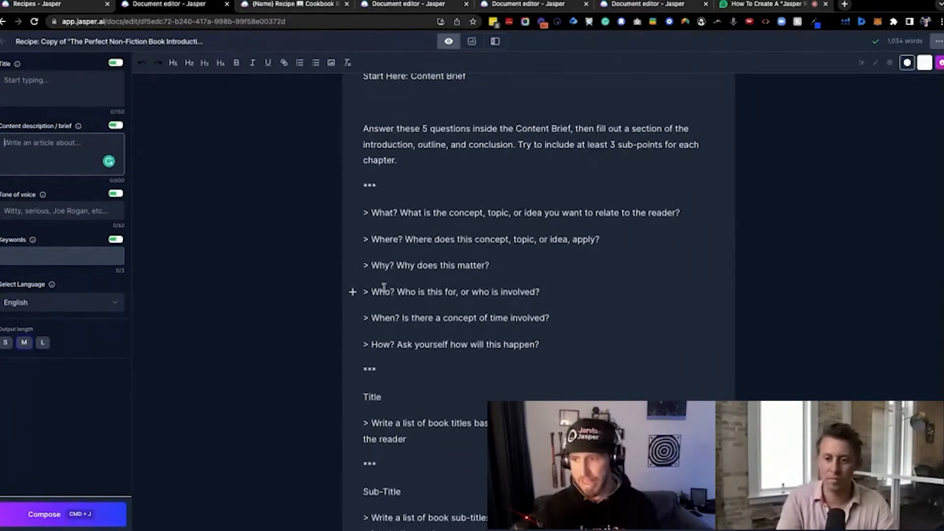
{"action": "scroll", "coordinate": [385, 286], "scroll_direction": "down", "scroll_amount": 4}
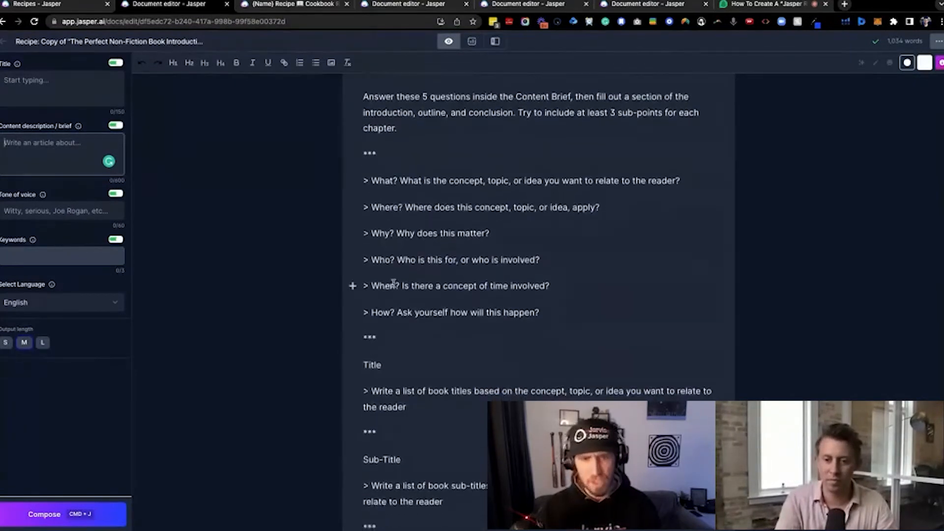
{"action": "scroll", "coordinate": [395, 283], "scroll_direction": "down", "scroll_amount": 1}
{"action": "scroll", "coordinate": [402, 283], "scroll_direction": "down", "scroll_amount": 10}
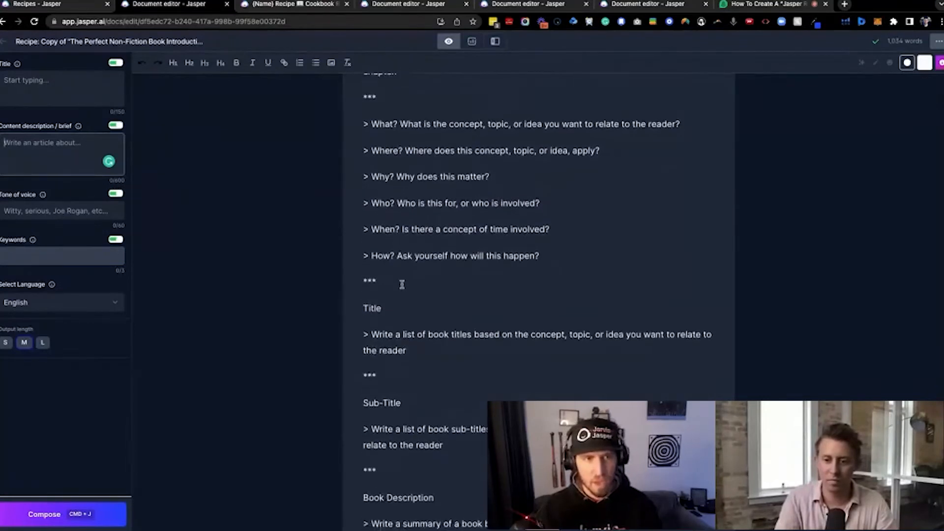
{"action": "scroll", "coordinate": [407, 301], "scroll_direction": "down", "scroll_amount": 2}
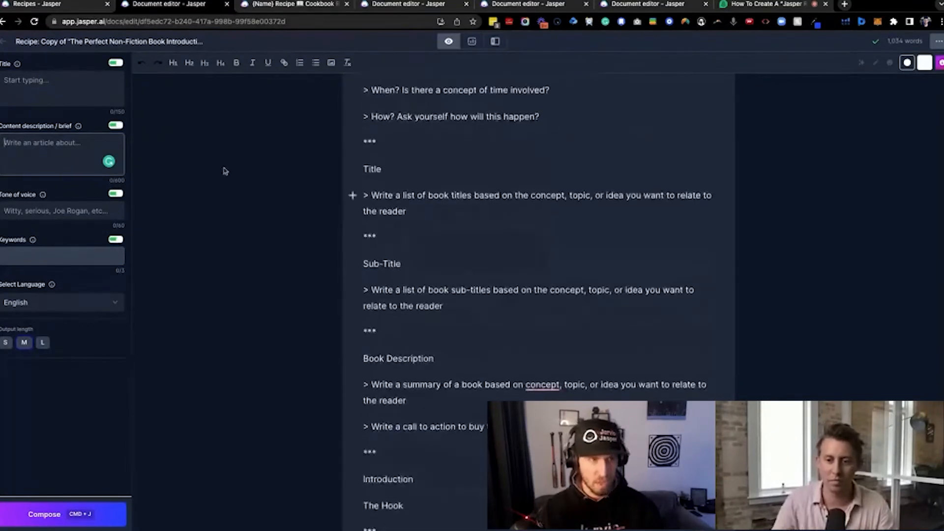
Highlight the document's Title section and go through the title, content description, tone of voice and keywords fields
{"action": "left_click", "coordinate": [79, 151]}
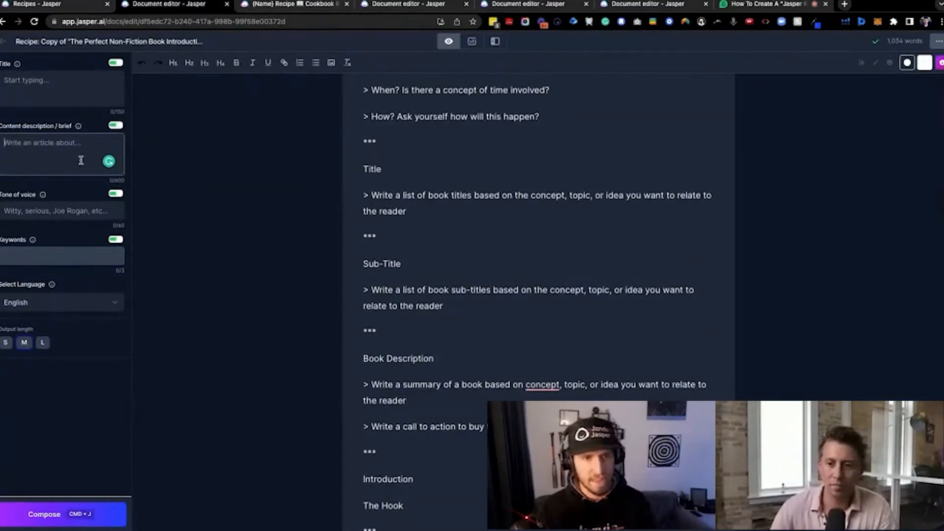
{"action": "left_click_drag", "start_coordinate": [360, 163], "coordinate": [457, 210]}
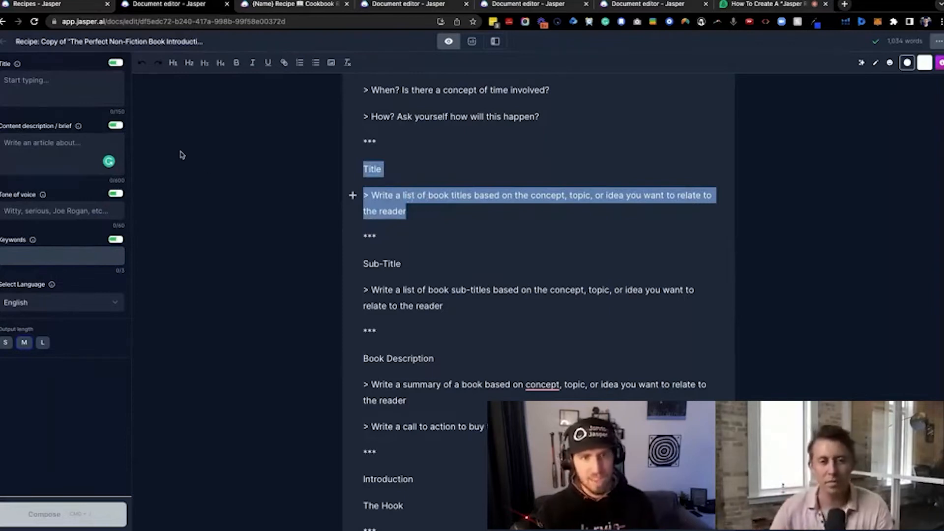
{"action": "left_click", "coordinate": [59, 86]}
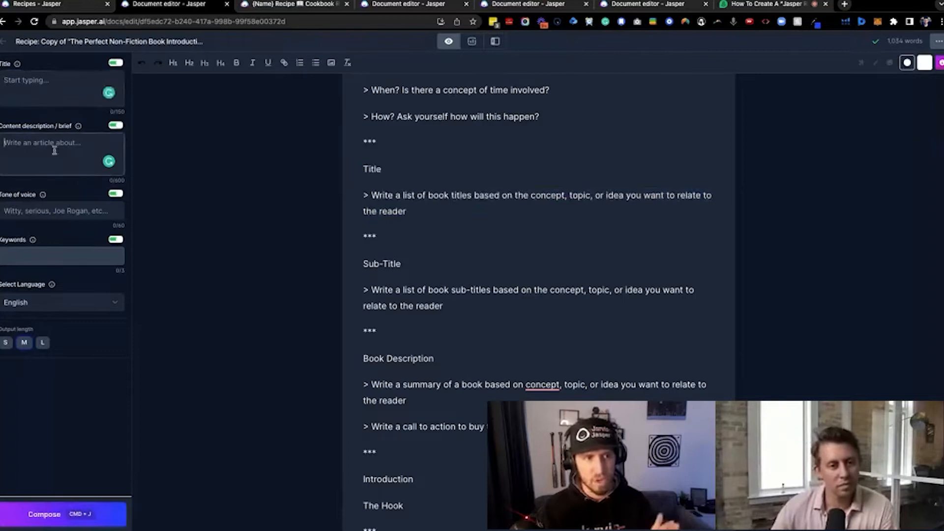
{"action": "left_click", "coordinate": [55, 214]}
{"action": "left_click", "coordinate": [35, 251]}
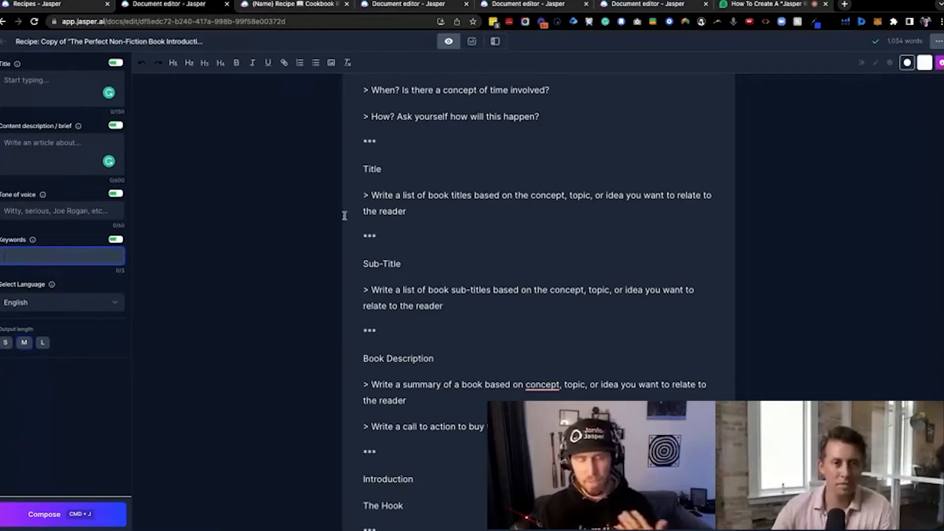
Highlight the command "Write a list of book titles" and its wording "concept, topic, or idea you want to relate to the reader"
{"action": "scroll", "coordinate": [379, 236], "scroll_direction": "down", "scroll_amount": 1}
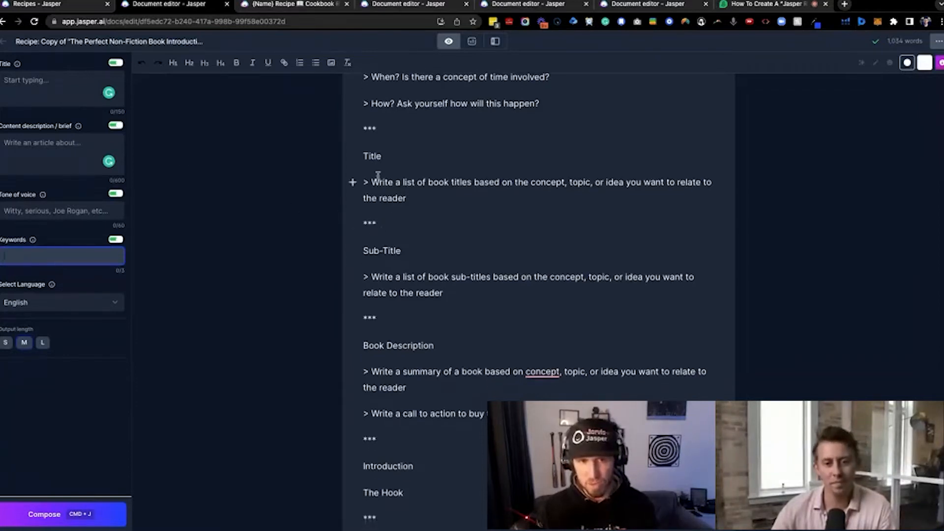
{"action": "left_click_drag", "start_coordinate": [365, 180], "coordinate": [436, 203]}
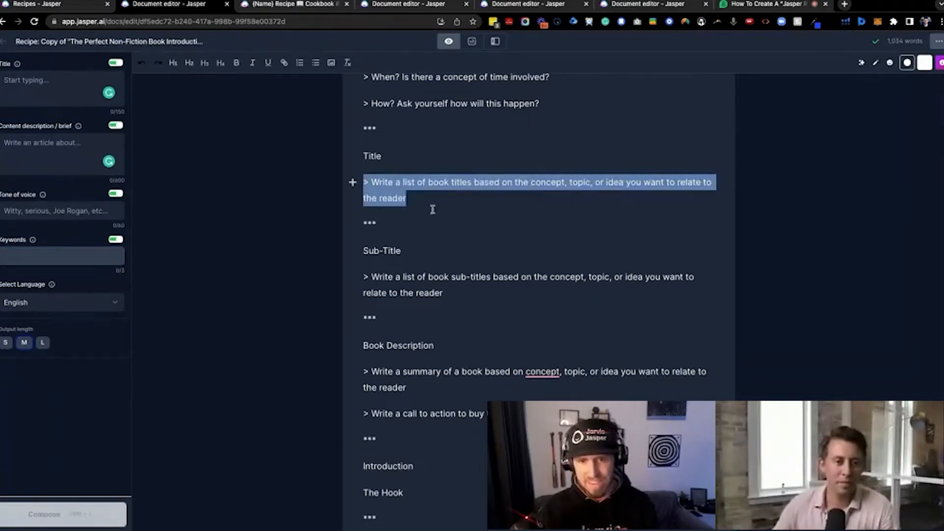
{"action": "left_click", "coordinate": [429, 199]}
{"action": "left_click_drag", "start_coordinate": [430, 197], "coordinate": [366, 183]}
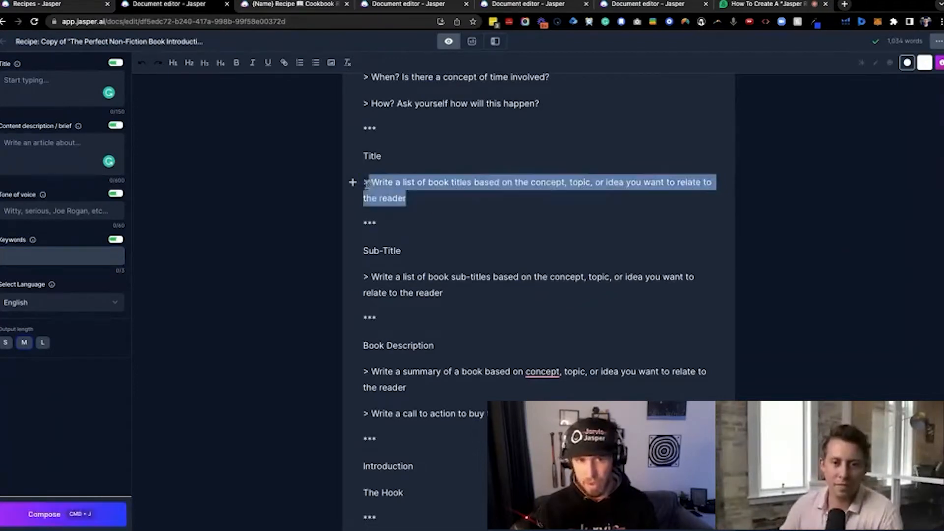
{"action": "key", "text": "super+j"}
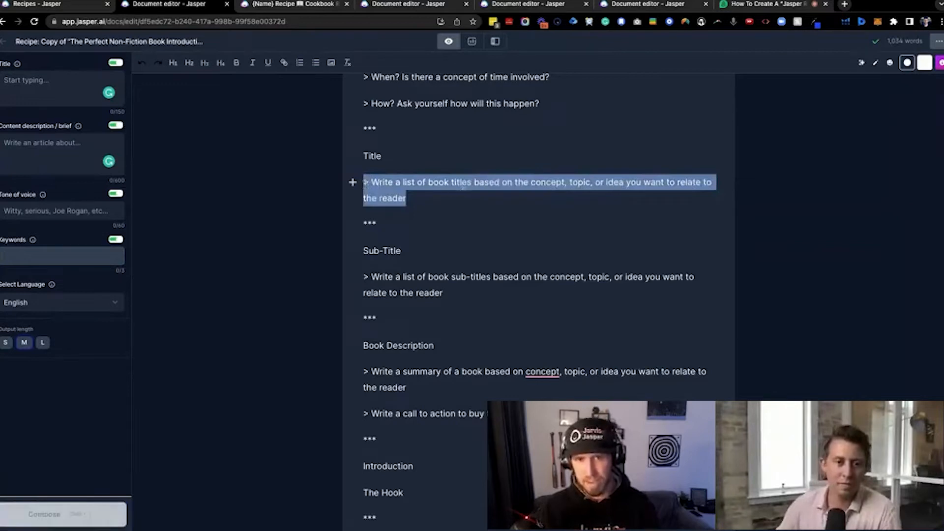
{"action": "mouse_move", "coordinate": [535, 183]}
{"action": "left_mouse_down"}
{"action": "mouse_move", "coordinate": [569, 193]}
{"action": "mouse_move", "coordinate": [527, 194]}
{"action": "mouse_move", "coordinate": [533, 185]}
{"action": "left_mouse_up"}
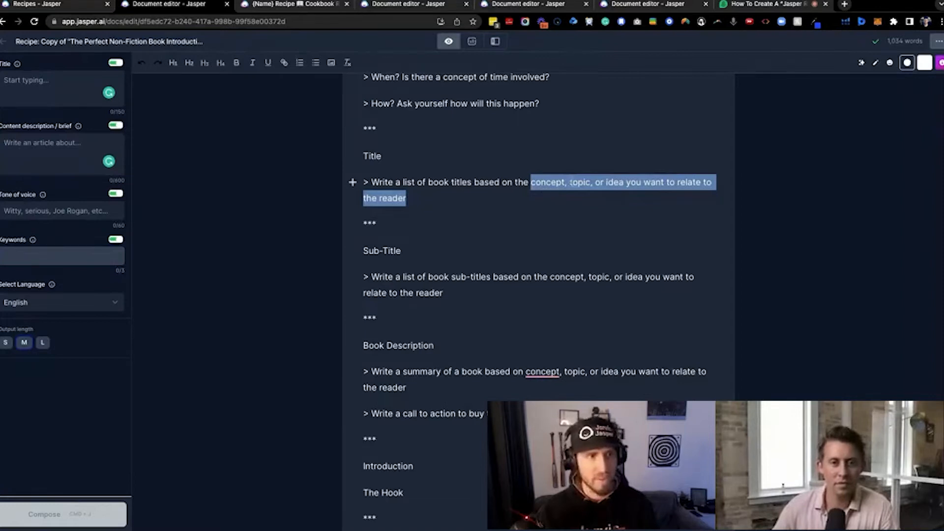
Place the cursor in the empty Title field and look over the commands from Title through The Hook
{"action": "left_click", "coordinate": [32, 85]}
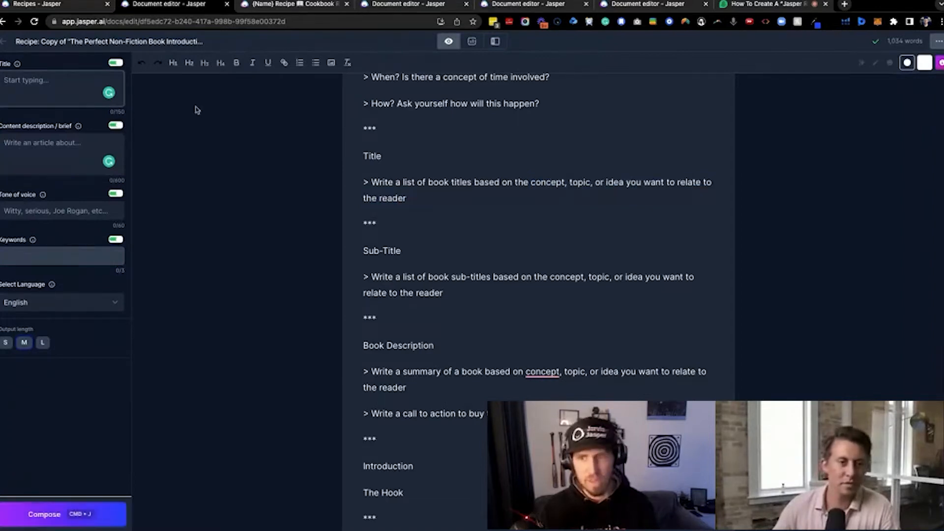
{"action": "scroll", "coordinate": [473, 195], "scroll_direction": "down", "scroll_amount": 1}
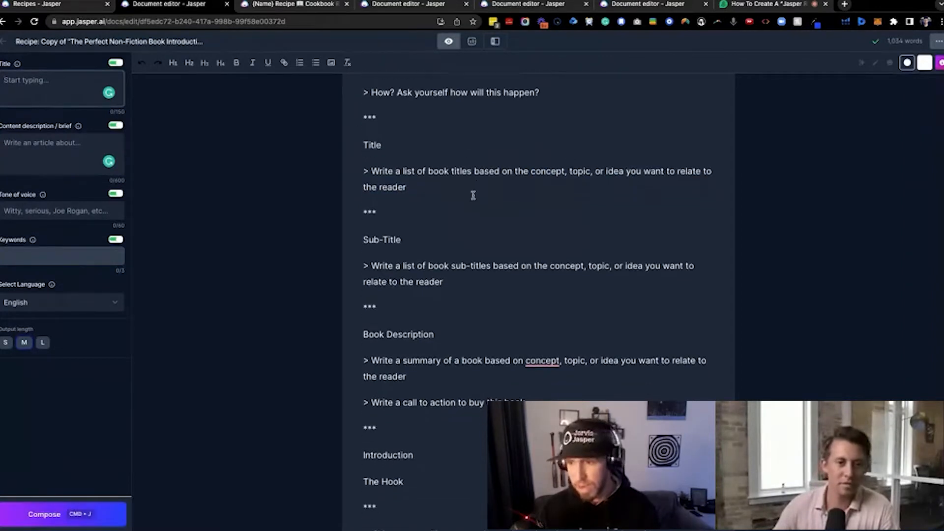
{"action": "scroll", "coordinate": [473, 195], "scroll_direction": "down", "scroll_amount": 2}
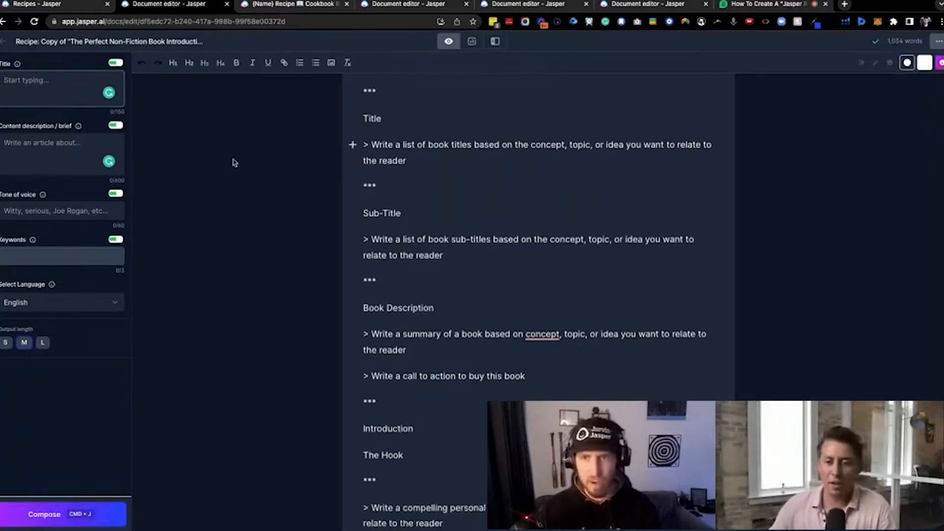
Switch to the Demio webinar page and stop sharing the screen
{"action": "left_click", "coordinate": [754, 5]}
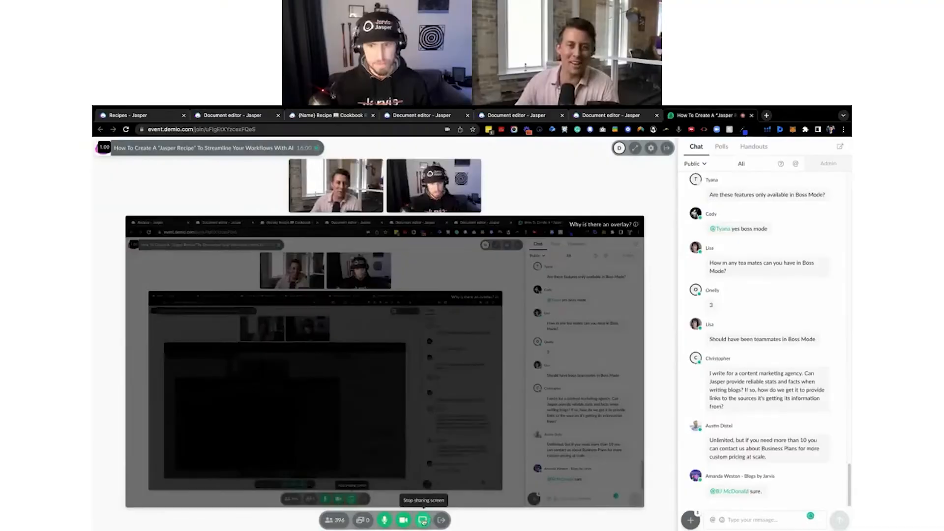
{"action": "left_click", "coordinate": [422, 520]}
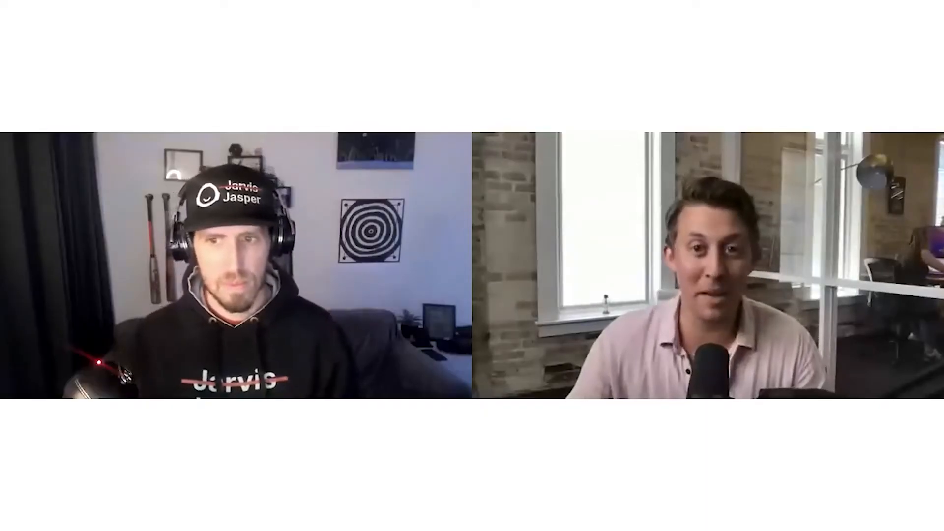
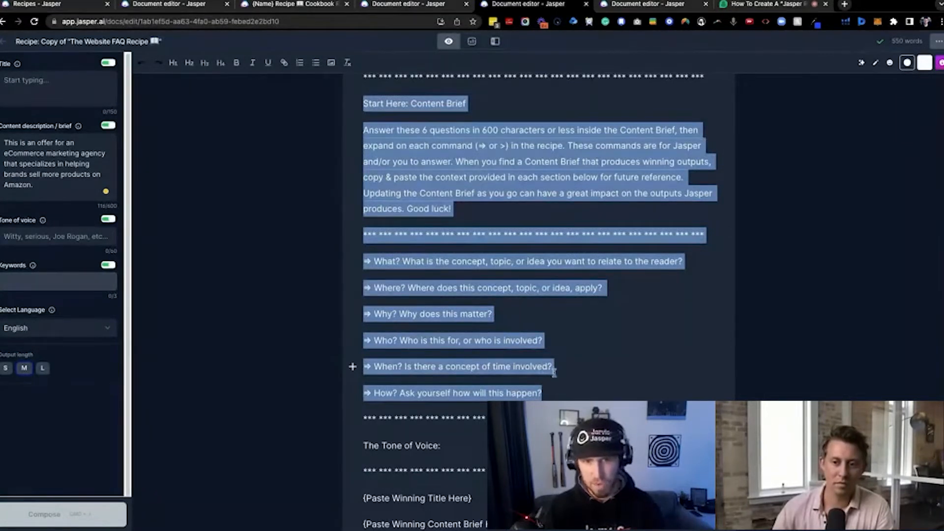
Highlight the six content brief questions from What to How and look over the sections down to BEGIN RECIPE
{"action": "left_click", "coordinate": [551, 394]}
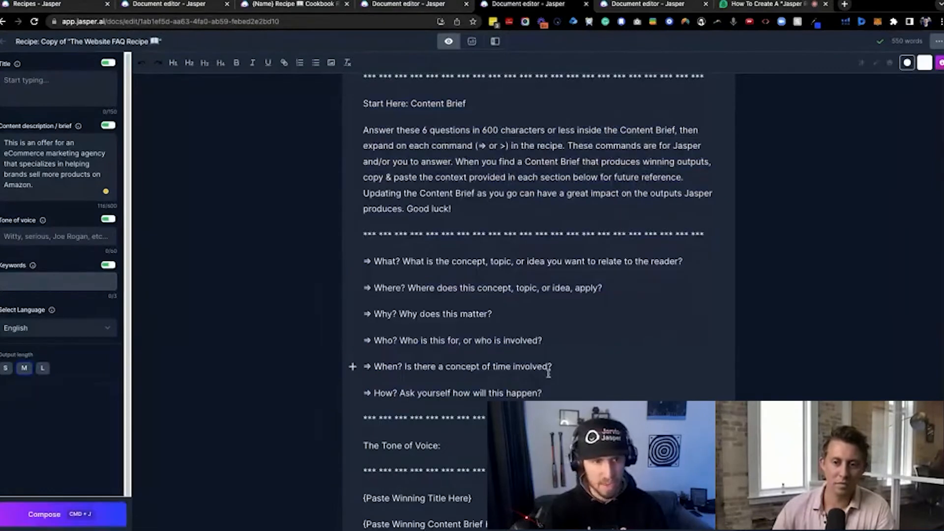
{"action": "scroll", "coordinate": [332, 222], "scroll_direction": "down", "scroll_amount": 1}
{"action": "left_click_drag", "start_coordinate": [363, 226], "coordinate": [543, 360]}
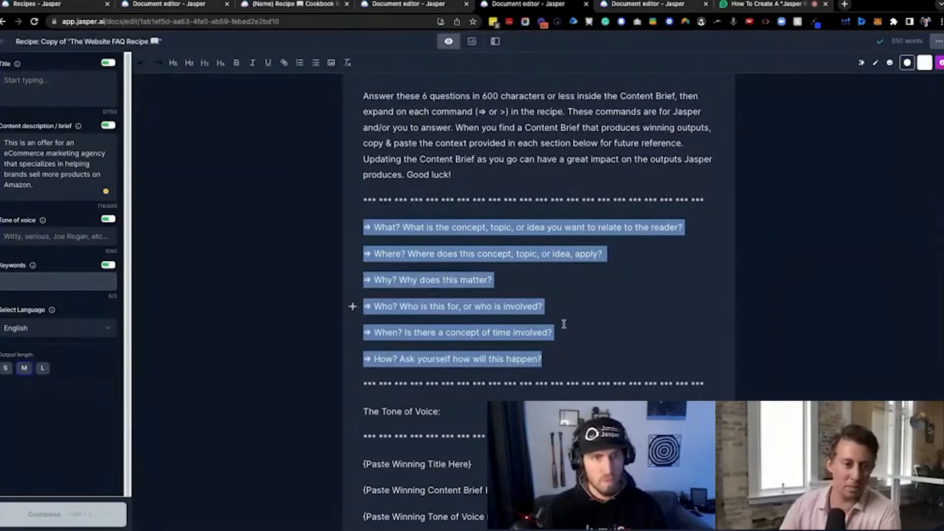
{"action": "scroll", "coordinate": [546, 320], "scroll_direction": "down", "scroll_amount": 1}
{"action": "scroll", "coordinate": [546, 319], "scroll_direction": "down", "scroll_amount": 2}
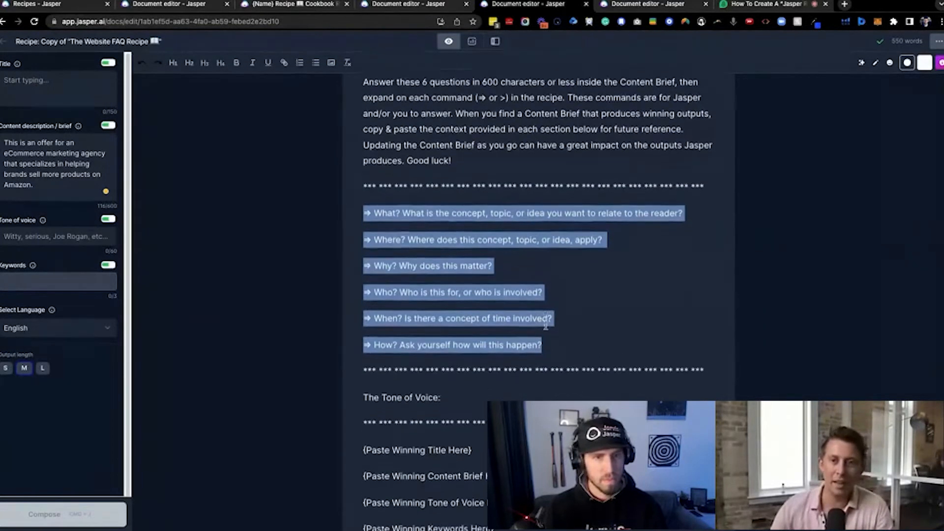
{"action": "scroll", "coordinate": [549, 312], "scroll_direction": "down", "scroll_amount": 2}
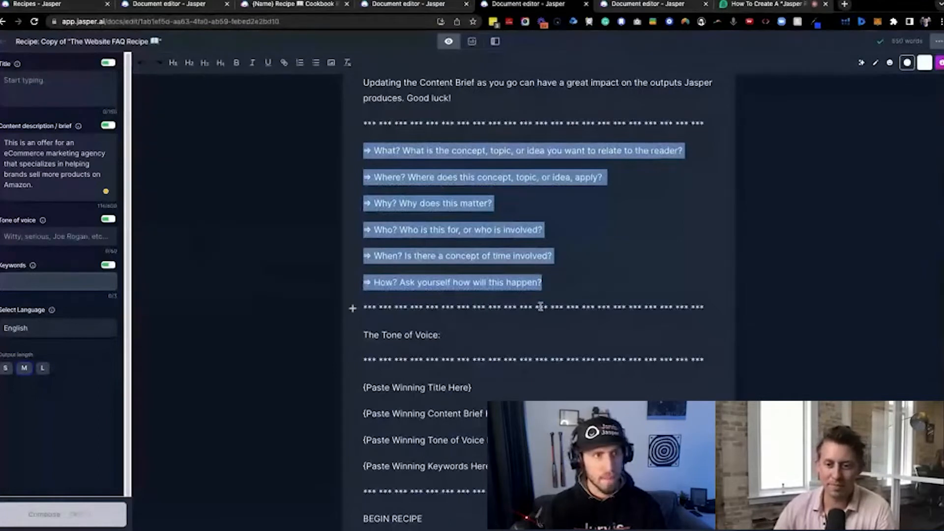
{"action": "scroll", "coordinate": [541, 306], "scroll_direction": "down", "scroll_amount": 2}
{"action": "scroll", "coordinate": [540, 306], "scroll_direction": "up", "scroll_amount": 1}
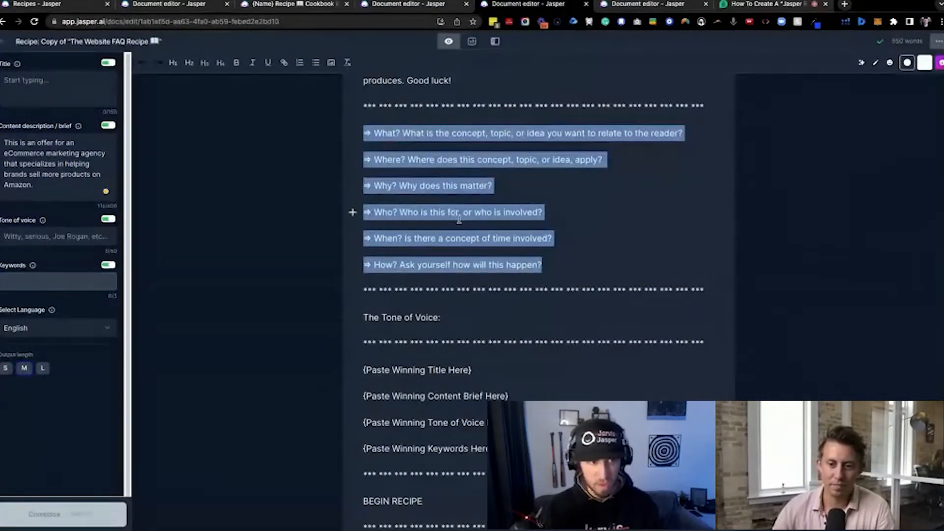
Highlight the What question and the existing content description text to compare them
{"action": "left_click", "coordinate": [453, 161]}
{"action": "left_click_drag", "start_coordinate": [362, 133], "coordinate": [686, 133]}
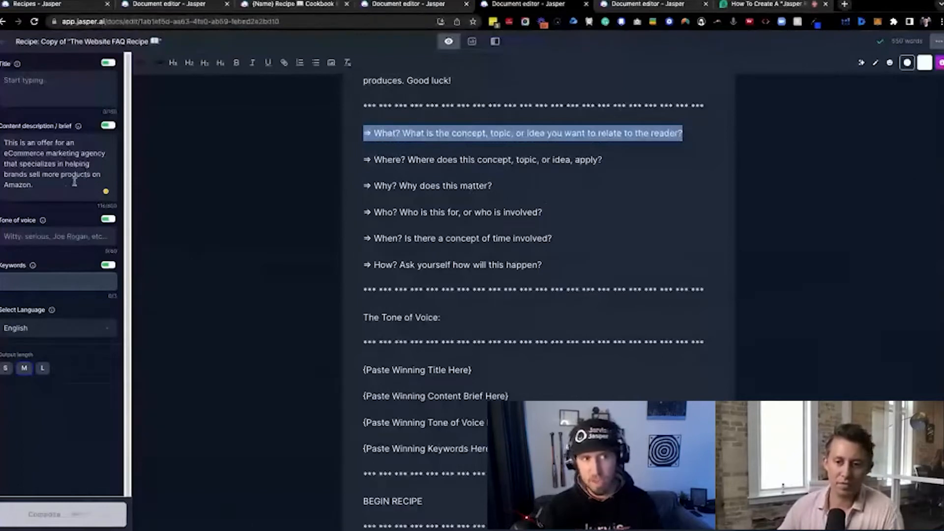
{"action": "left_click_drag", "start_coordinate": [69, 184], "coordinate": [2, 144]}
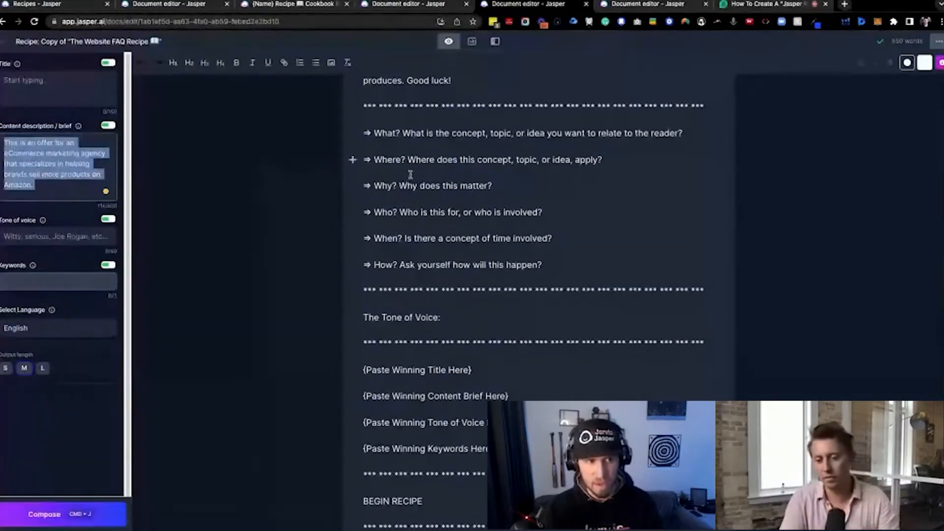
Append "We serve e-commerce brands specific to the supplement niche." to the content description, correcting the spelling of "e-commerce"
{"action": "left_click", "coordinate": [57, 188]}
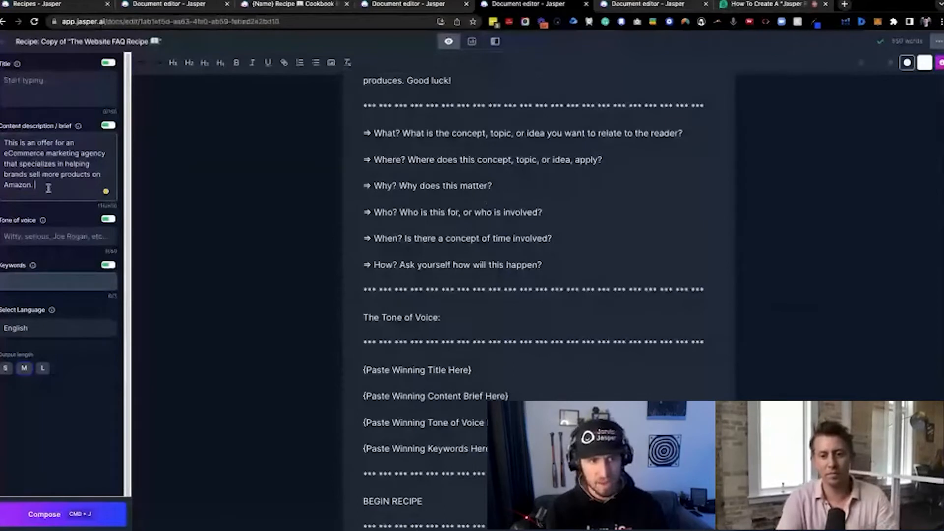
{"action": "type", "text": "We serve"}
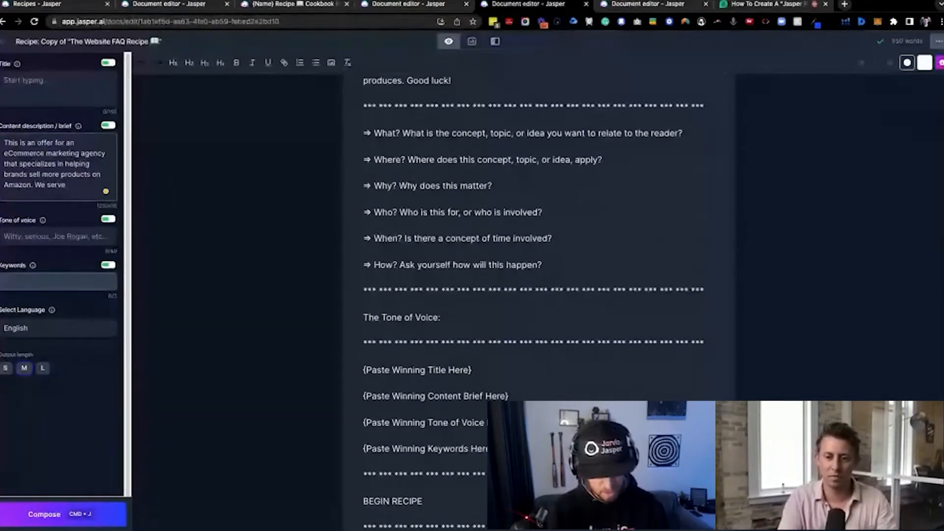
{"action": "type", "text": " ecomerc"}
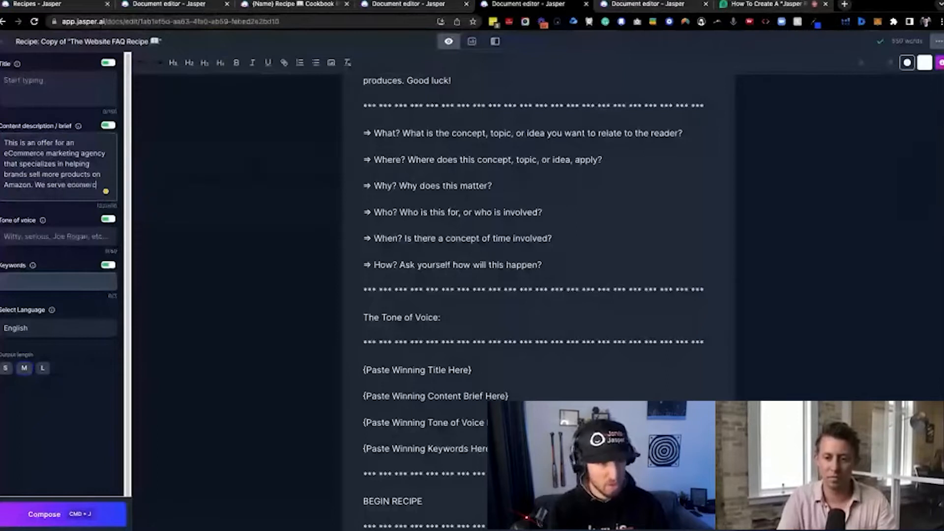
{"action": "key", "text": "BackSpace"}
{"action": "key", "text": "BackSpace"}
{"action": "key", "text": "BackSpace"}
{"action": "type", "text": "merce bra"}
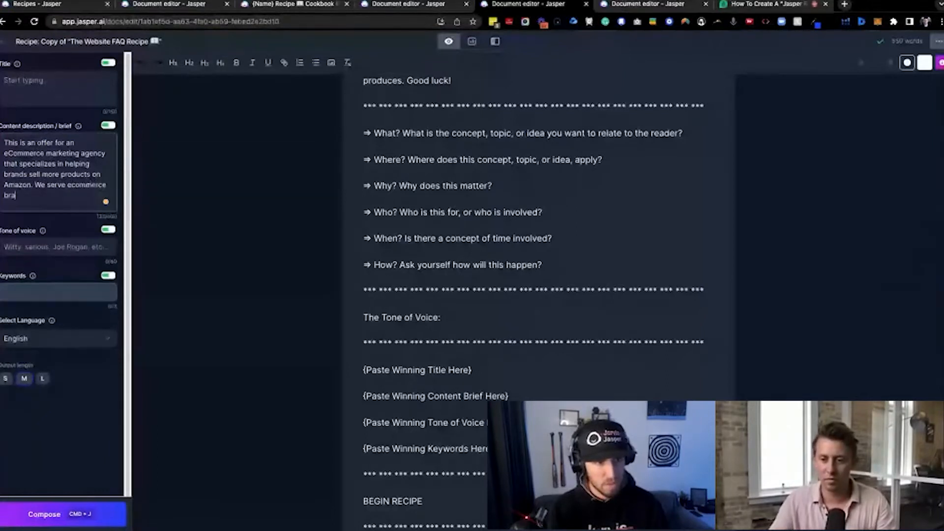
{"action": "type", "text": "nds s"}
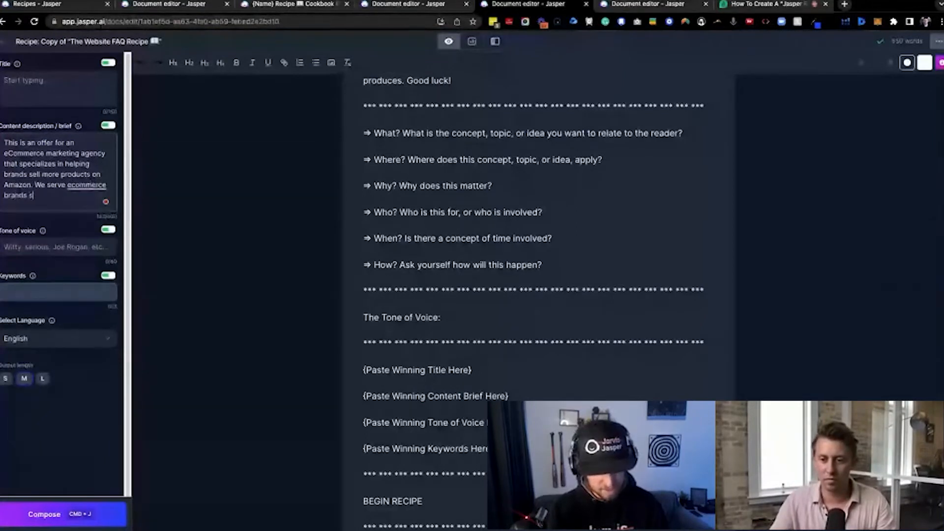
{"action": "type", "text": "pecific to the sup"}
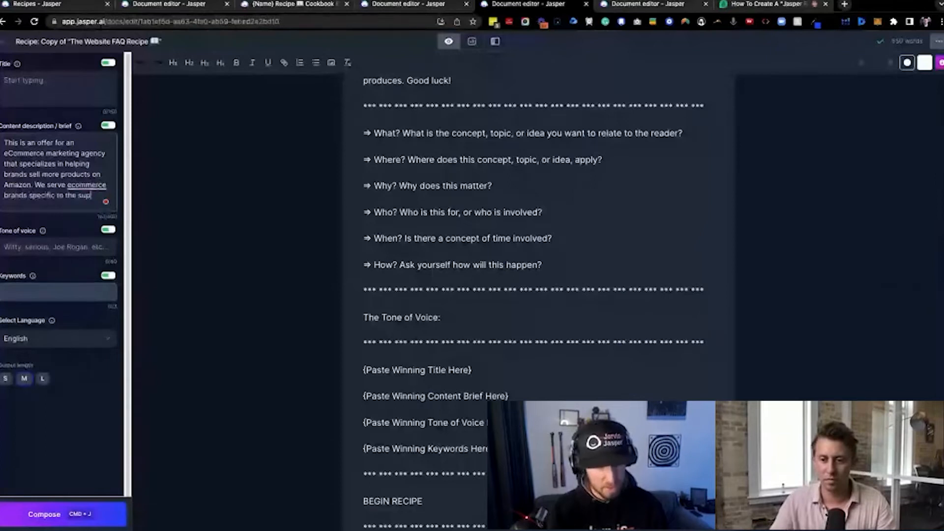
{"action": "type", "text": "plemen"}
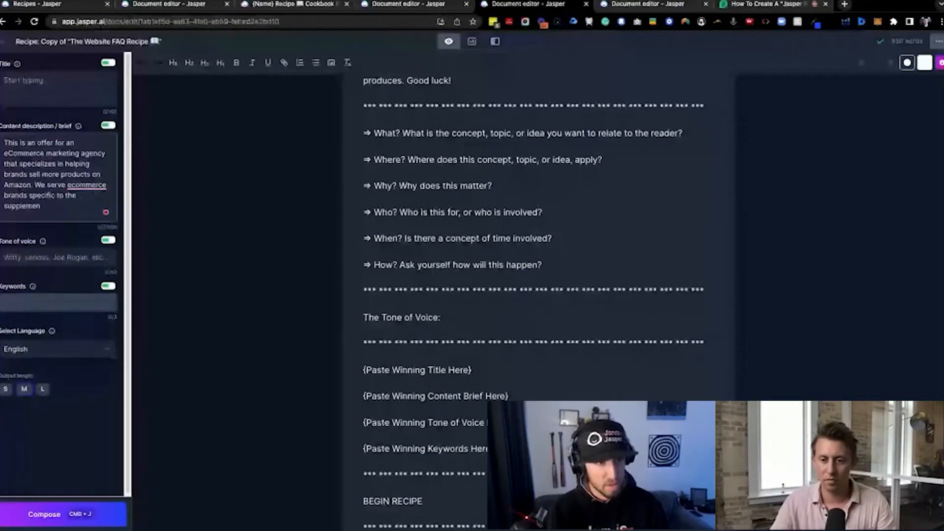
{"action": "type", "text": "t niche ."}
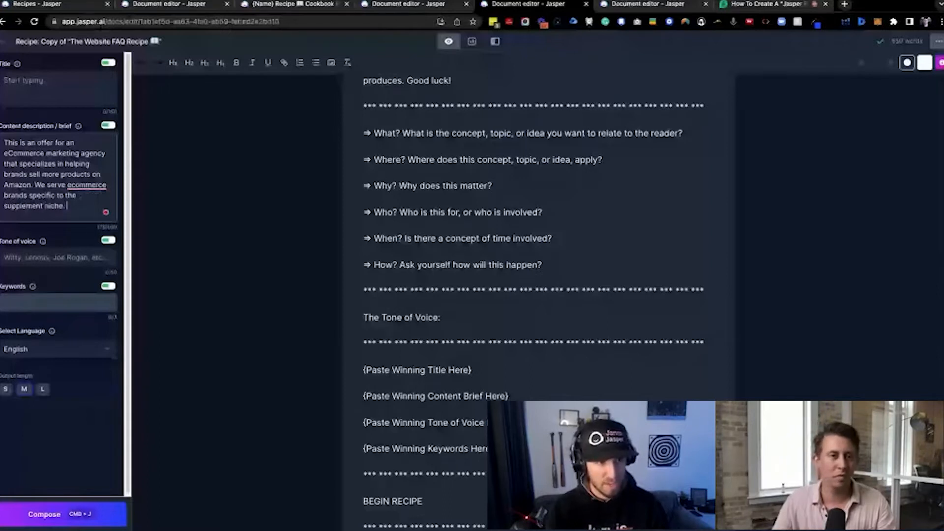
{"action": "left_click", "coordinate": [86, 198]}
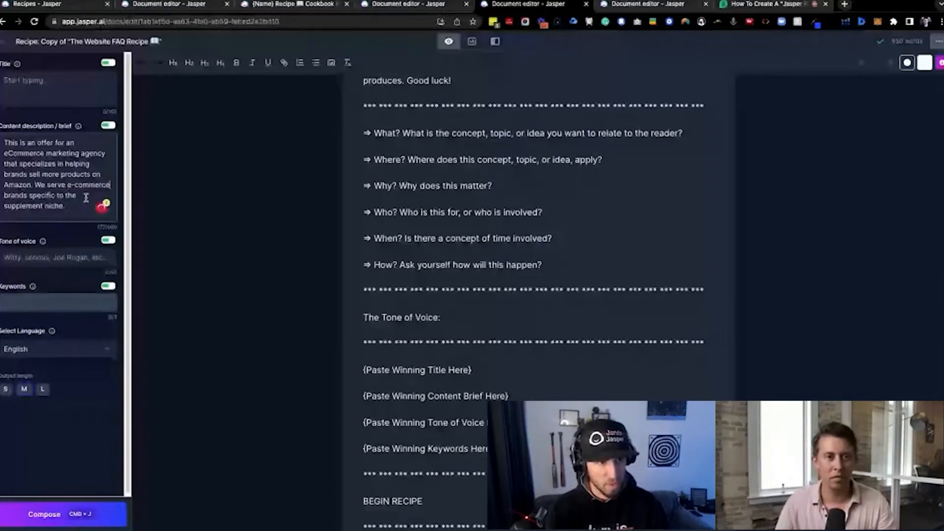
{"action": "left_click", "coordinate": [84, 205]}
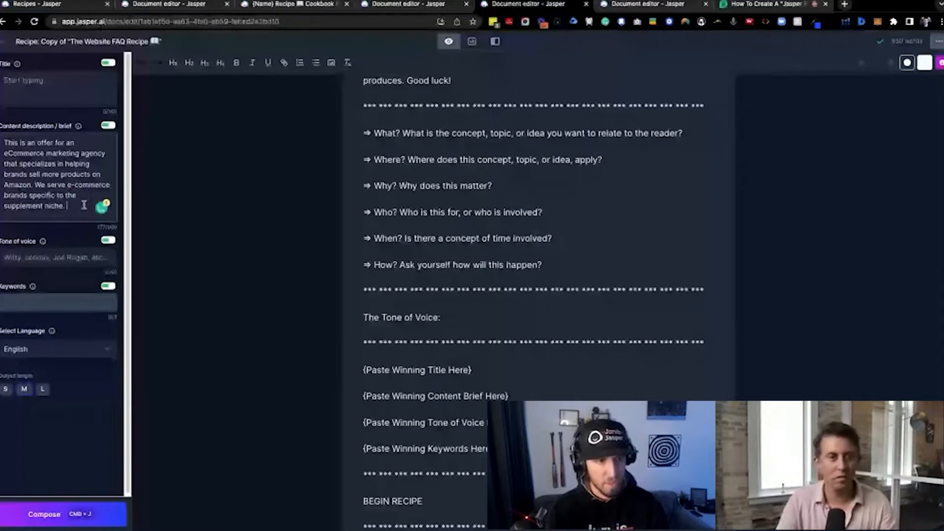
Highlight the "{Paste Landing Page Copy Here Above Recipe}" placeholder and the FAQ command below it
{"action": "scroll", "coordinate": [446, 260], "scroll_direction": "down", "scroll_amount": 5}
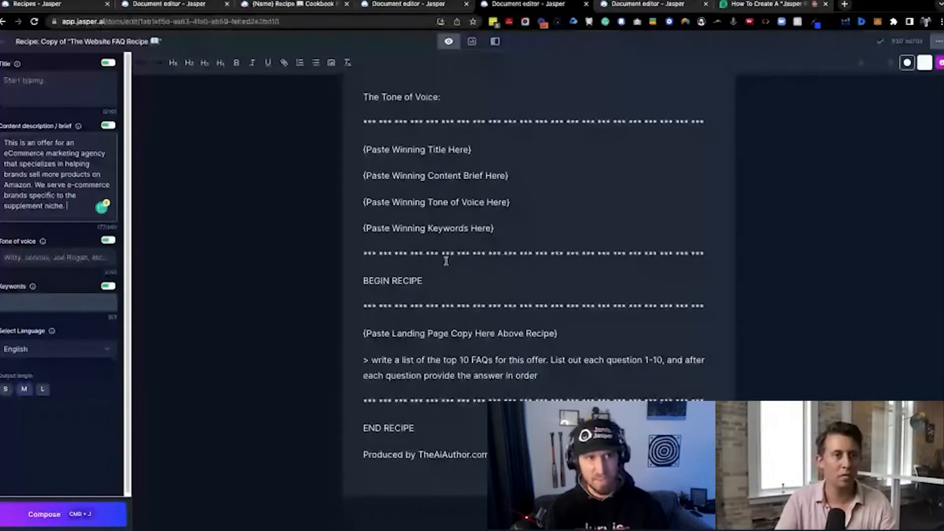
{"action": "scroll", "coordinate": [562, 264], "scroll_direction": "down", "scroll_amount": 2}
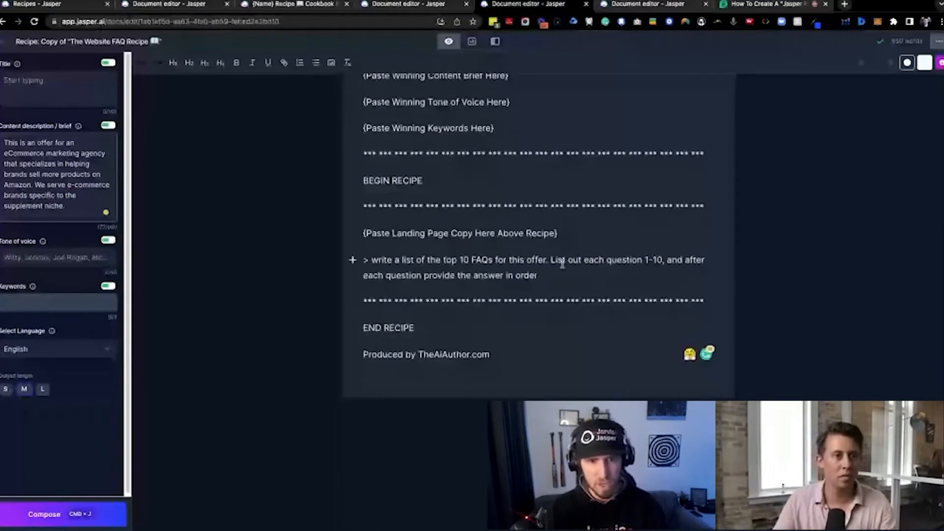
{"action": "left_click_drag", "start_coordinate": [573, 235], "coordinate": [362, 233]}
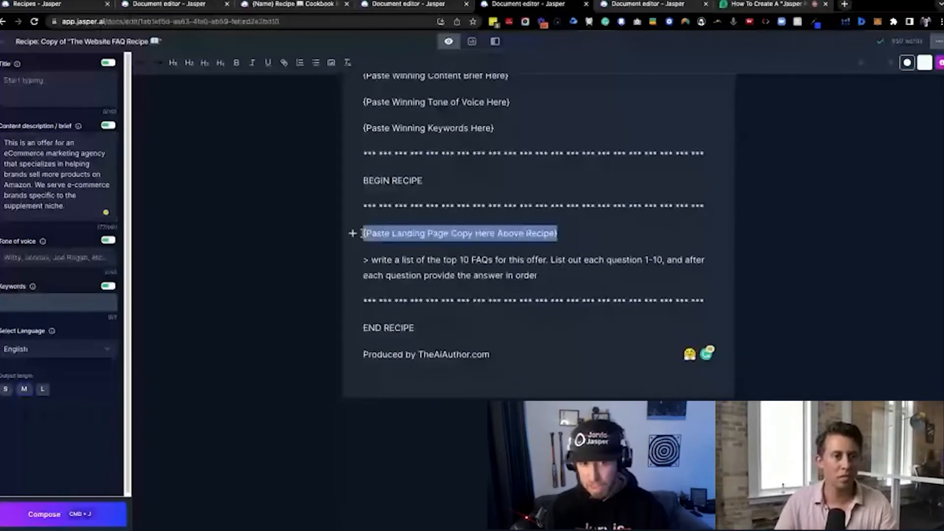
{"action": "key", "text": "super+j"}
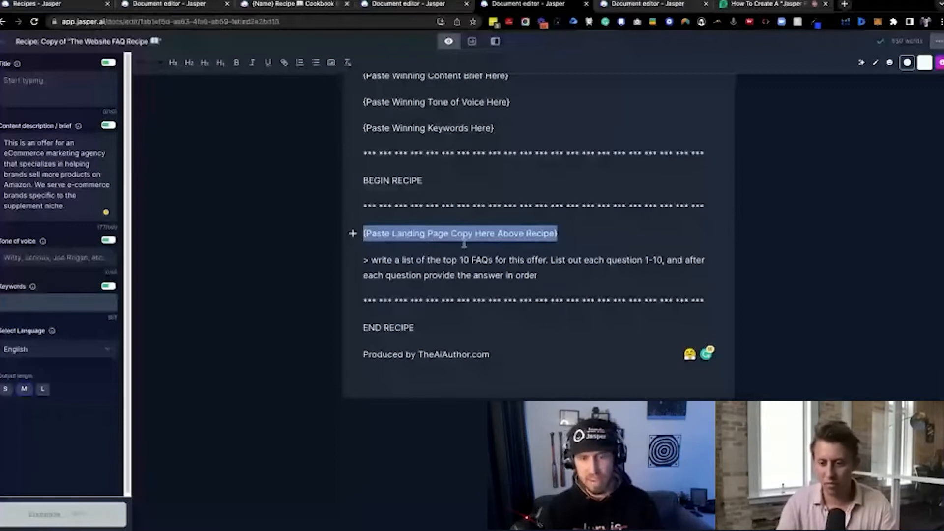
{"action": "left_click_drag", "start_coordinate": [538, 277], "coordinate": [329, 262]}
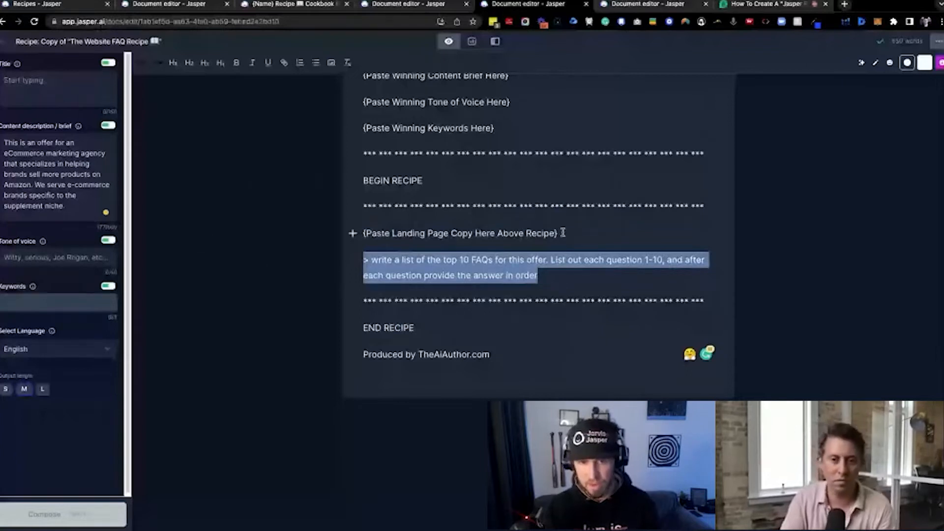
{"action": "left_click_drag", "start_coordinate": [563, 232], "coordinate": [329, 238]}
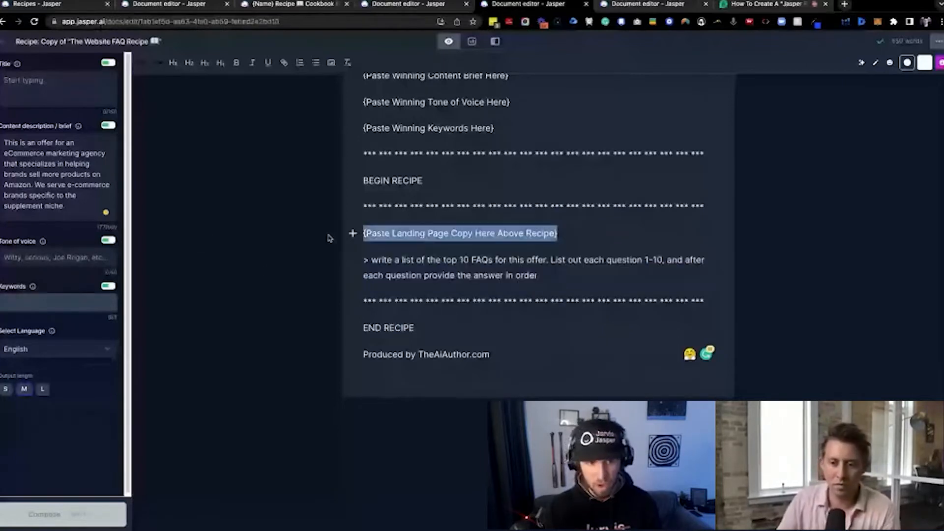
Insert a "***" separator line between the landing page copy placeholder and the FAQ command
{"action": "left_click", "coordinate": [565, 233]}
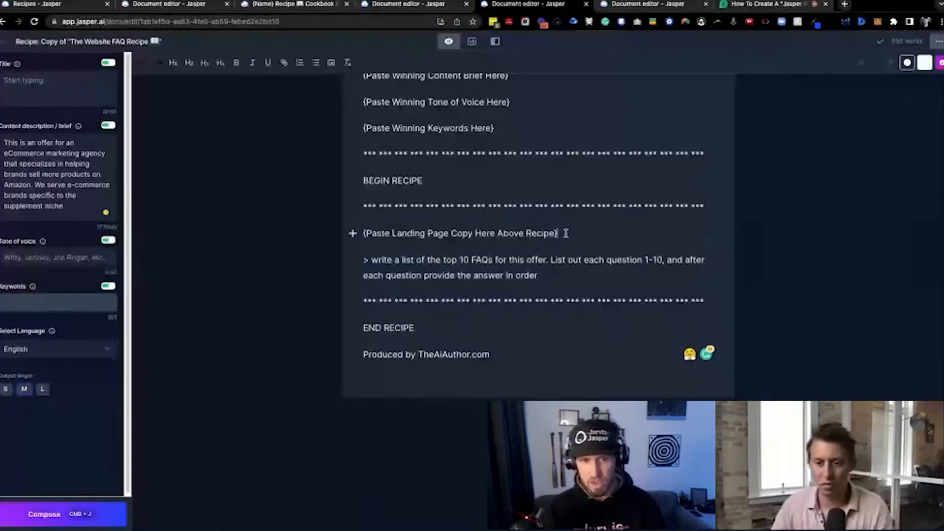
{"action": "key", "text": "Return"}
{"action": "type", "text": "***"}
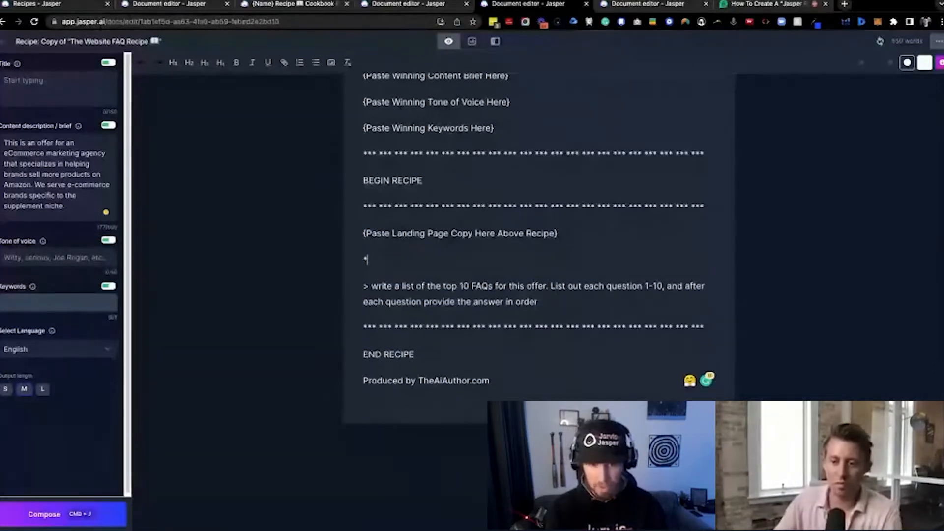
{"action": "left_click", "coordinate": [558, 298]}
Highlight the two parts of the FAQ command: the top 10 FAQs request and the question-and-answer listing instruction
{"action": "scroll", "coordinate": [546, 276], "scroll_direction": "down", "scroll_amount": 1}
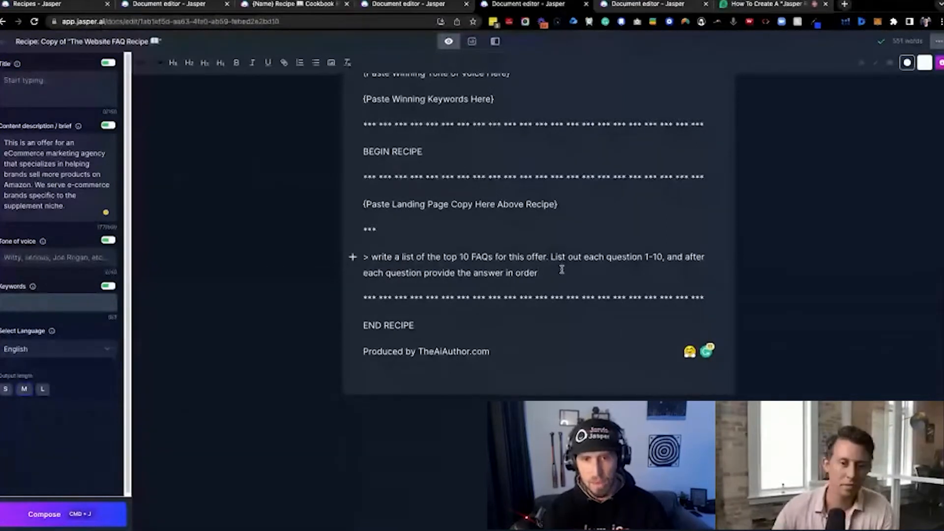
{"action": "left_click_drag", "start_coordinate": [554, 265], "coordinate": [349, 258]}
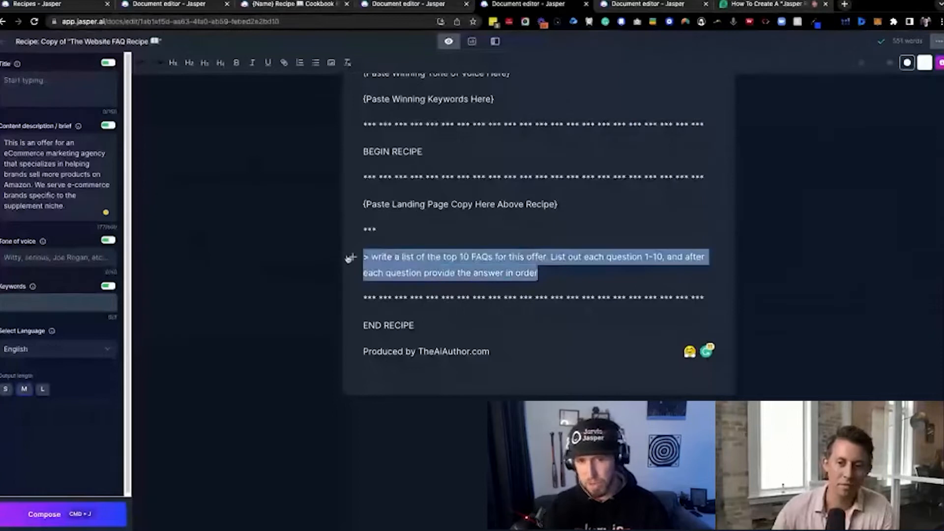
{"action": "left_click", "coordinate": [364, 257]}
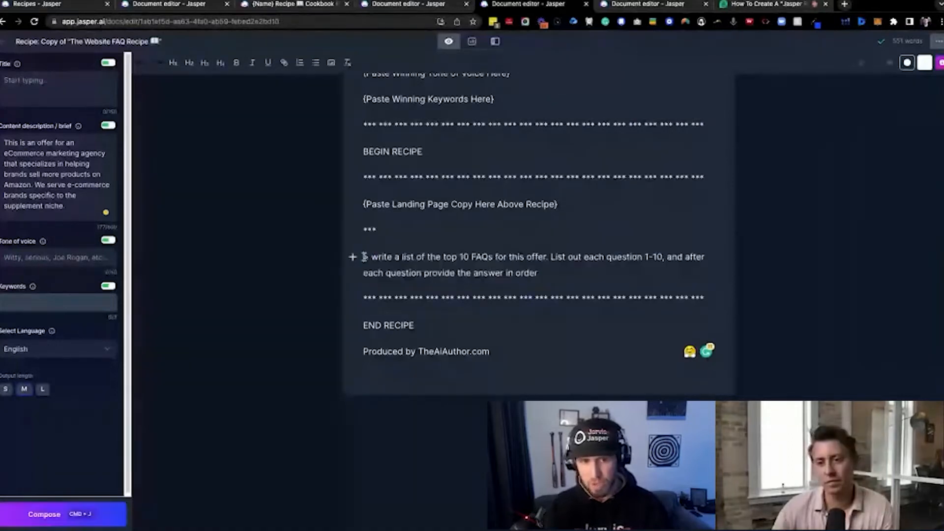
{"action": "left_click_drag", "start_coordinate": [364, 257], "coordinate": [543, 251]}
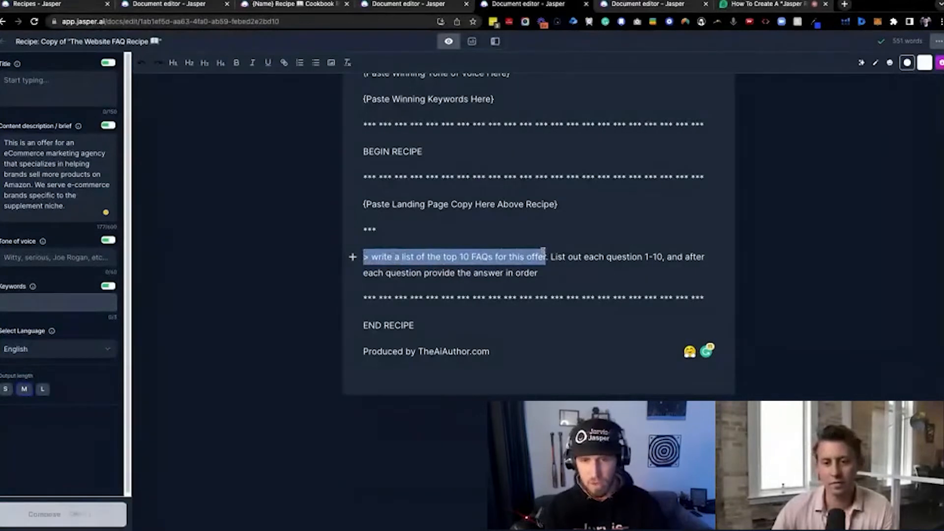
{"action": "left_click_drag", "start_coordinate": [548, 257], "coordinate": [562, 271]}
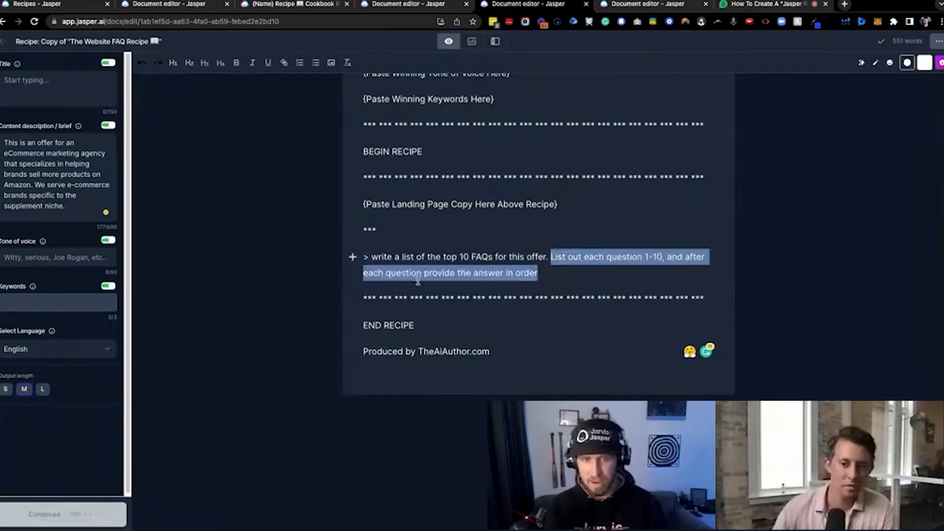
Run the FAQ command from its end to generate the questions and answers for the offer
{"action": "left_click", "coordinate": [543, 274]}
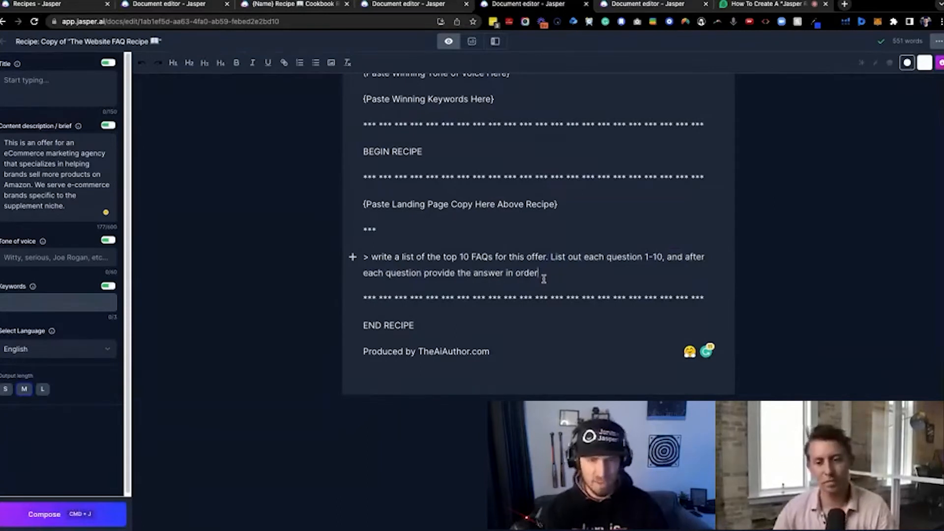
{"action": "key", "text": "super+j"}
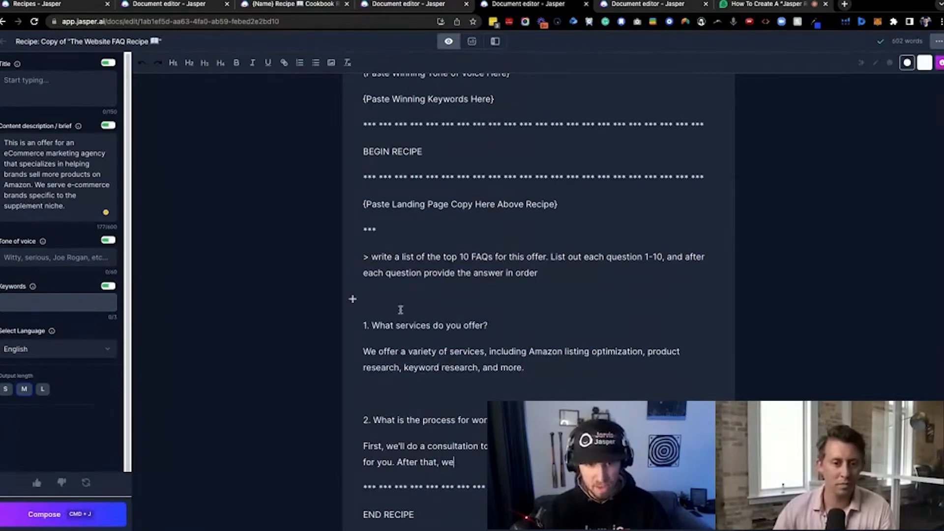
Highlight the first generated question and answer, compare them with the content description, and view the second FAQ
{"action": "left_click_drag", "start_coordinate": [363, 326], "coordinate": [512, 329]}
{"action": "key", "text": "super+j"}
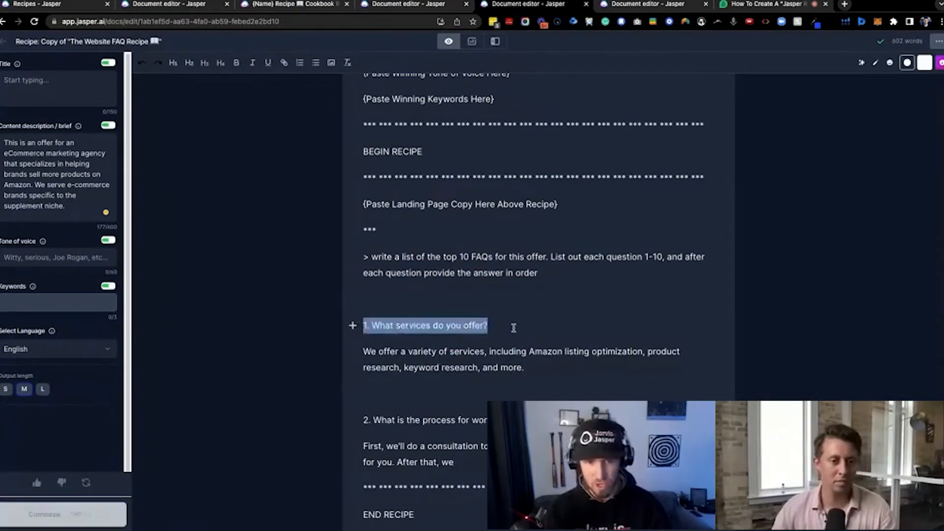
{"action": "left_click_drag", "start_coordinate": [525, 367], "coordinate": [360, 352]}
{"action": "left_click_drag", "start_coordinate": [70, 206], "coordinate": [24, 153]}
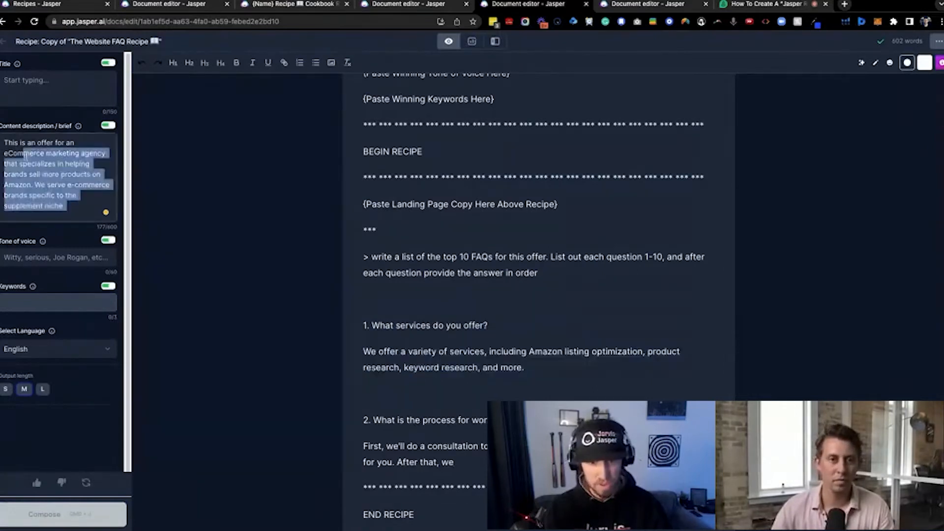
{"action": "left_click", "coordinate": [549, 366]}
{"action": "scroll", "coordinate": [550, 374], "scroll_direction": "down", "scroll_amount": 2}
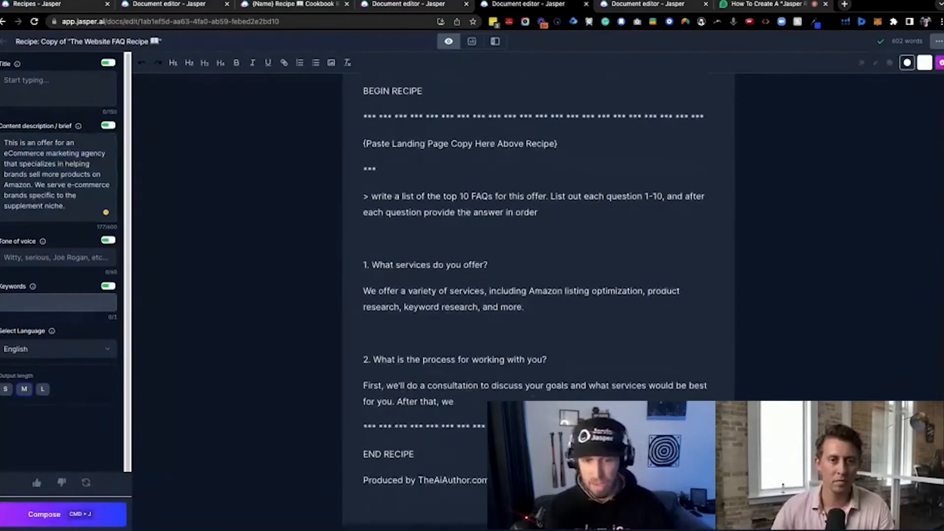
Continue generating FAQs from the unfinished second answer and highlight the third answer about fees
{"action": "left_click", "coordinate": [511, 397]}
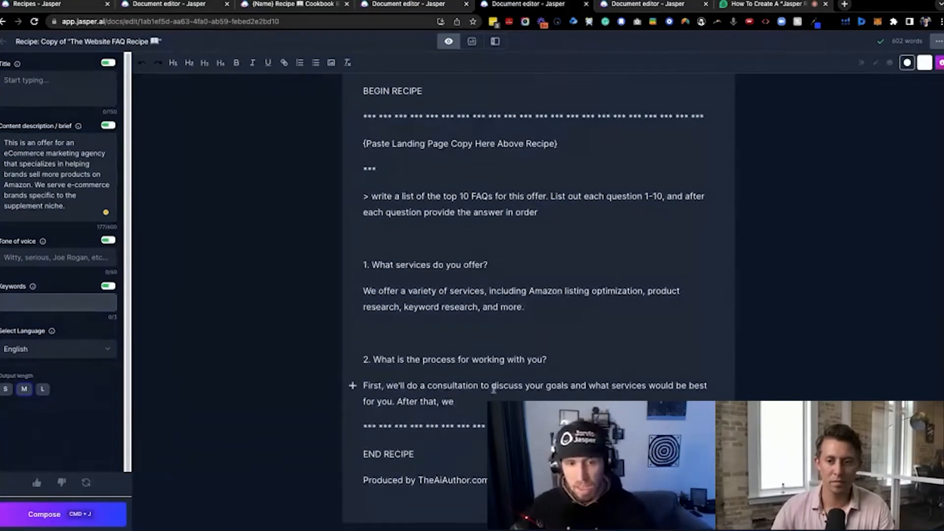
{"action": "key", "text": "super+j"}
{"action": "scroll", "coordinate": [424, 325], "scroll_direction": "down", "scroll_amount": 1}
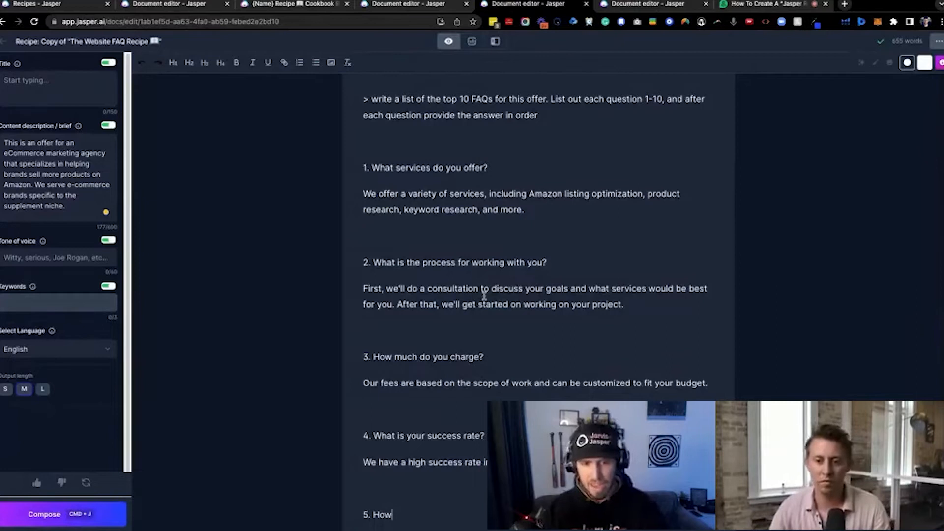
{"action": "triple_click", "coordinate": [517, 384]}
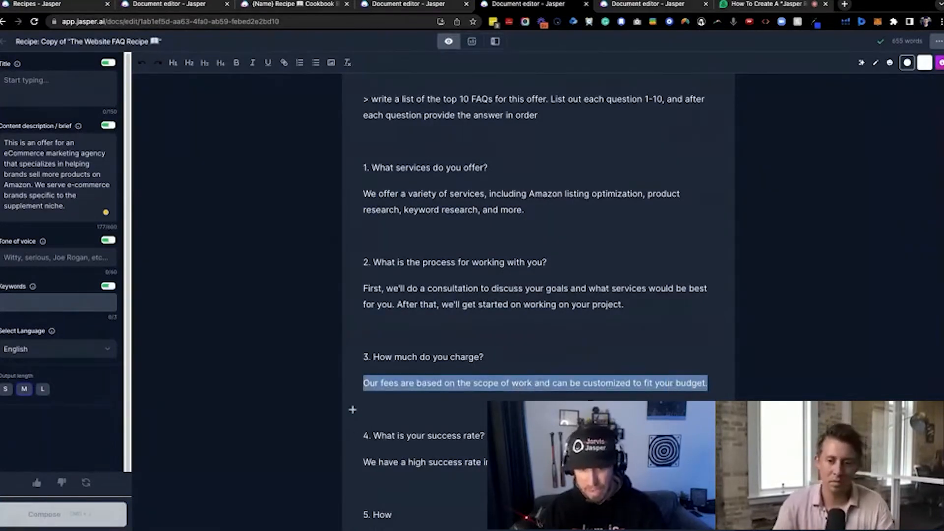
Continue generating from the unfinished fifth question until the FAQ list reaches question 10 and its answer
{"action": "scroll", "coordinate": [477, 446], "scroll_direction": "down", "scroll_amount": 2}
{"action": "left_click", "coordinate": [410, 459]}
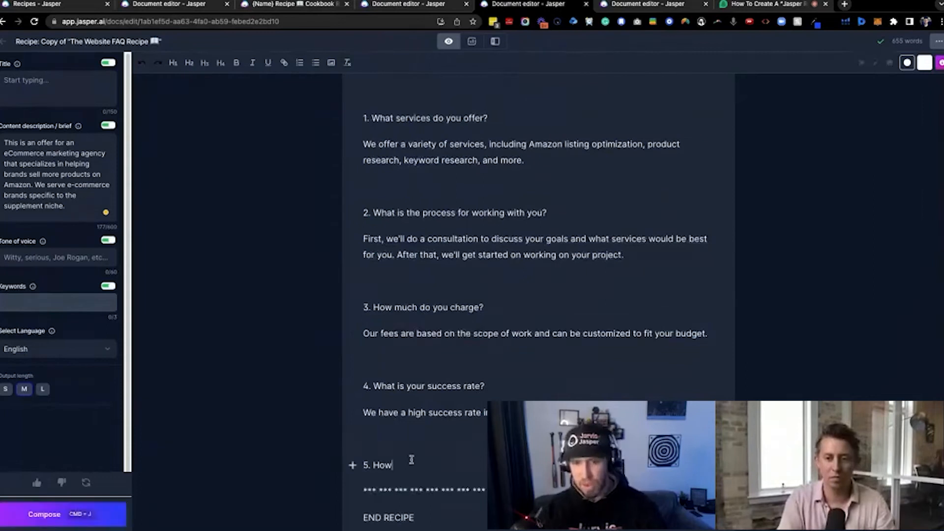
{"action": "key", "text": "super+Return"}
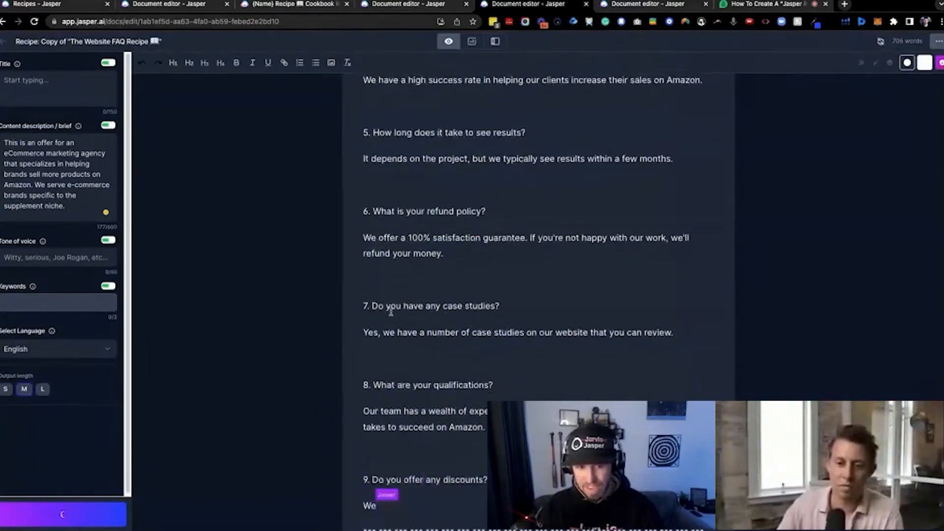
{"action": "scroll", "coordinate": [436, 374], "scroll_direction": "down", "scroll_amount": 2}
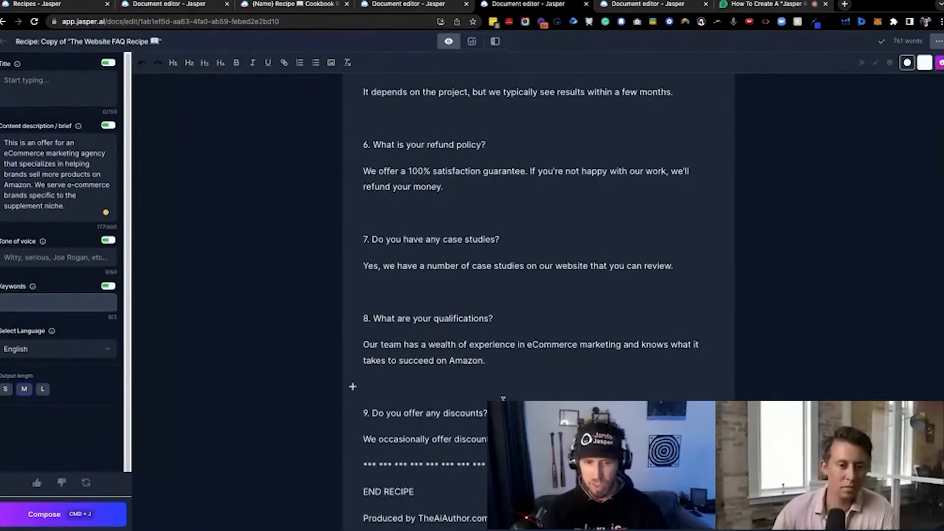
{"action": "key", "text": "super+j"}
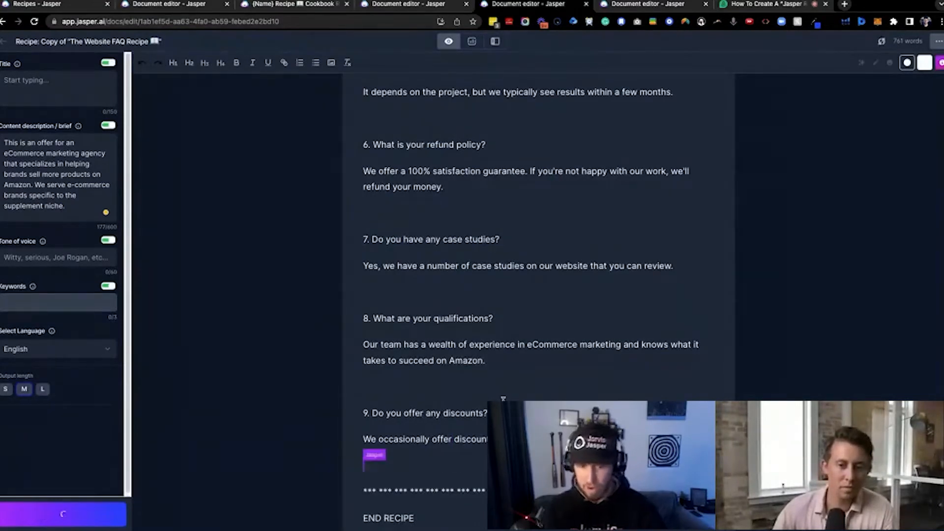
{"action": "key", "text": "super+j"}
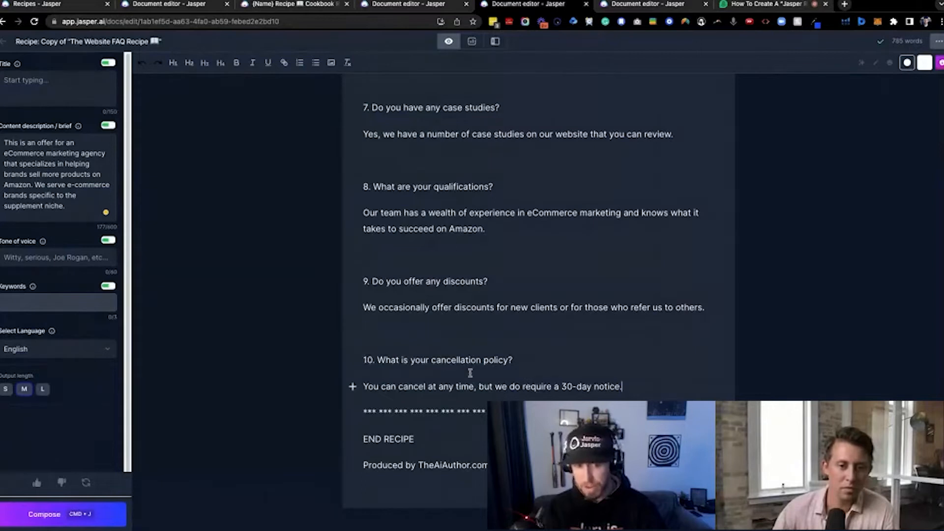
Change the number of top FAQs requested in the recipe command to 20
{"action": "scroll", "coordinate": [554, 375], "scroll_direction": "up", "scroll_amount": 10}
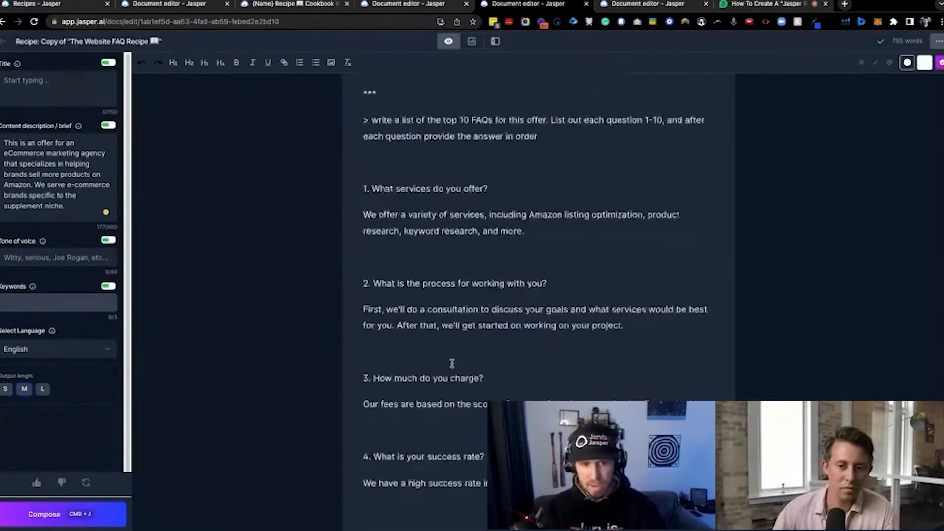
{"action": "scroll", "coordinate": [452, 363], "scroll_direction": "up", "scroll_amount": 2}
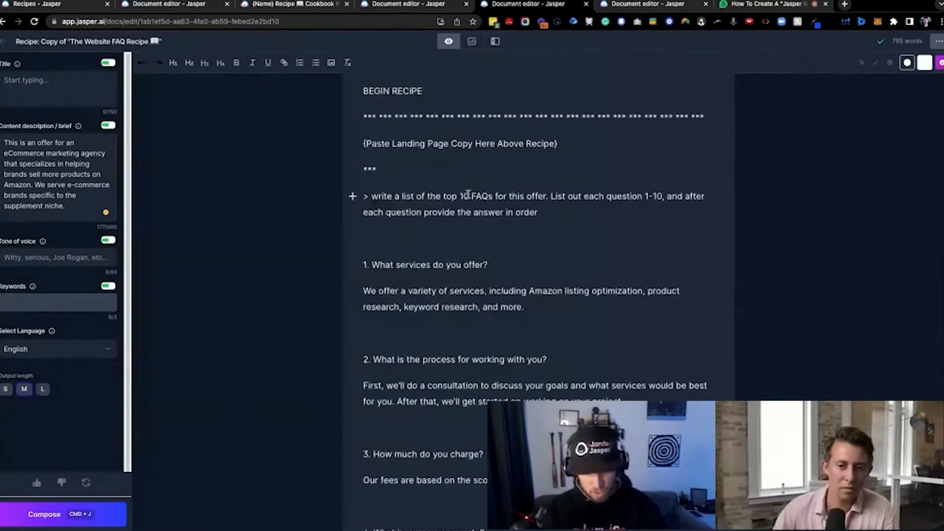
{"action": "double_click", "coordinate": [466, 196]}
{"action": "type", "text": "20"}
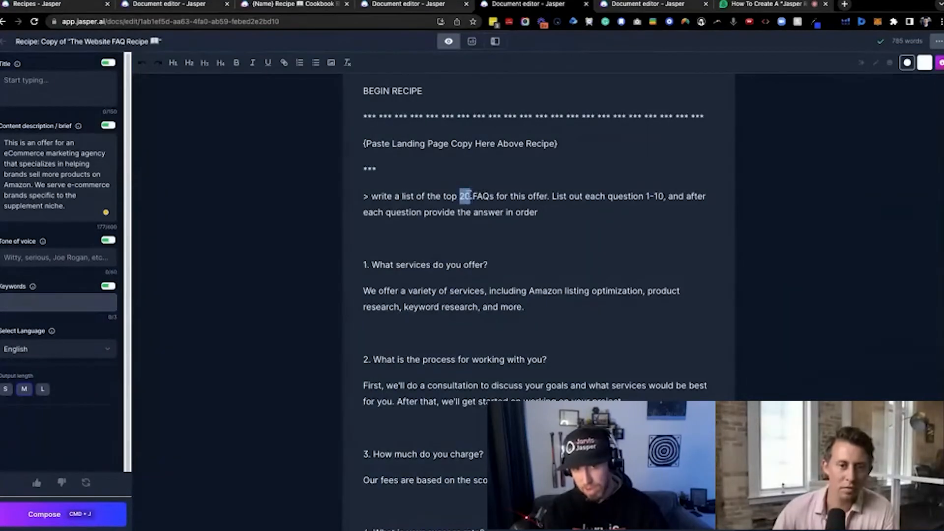
Try to generate further FAQs after the tenth answer using the edited command
{"action": "key", "text": "super+j"}
{"action": "scroll", "coordinate": [511, 308], "scroll_direction": "down", "scroll_amount": 14}
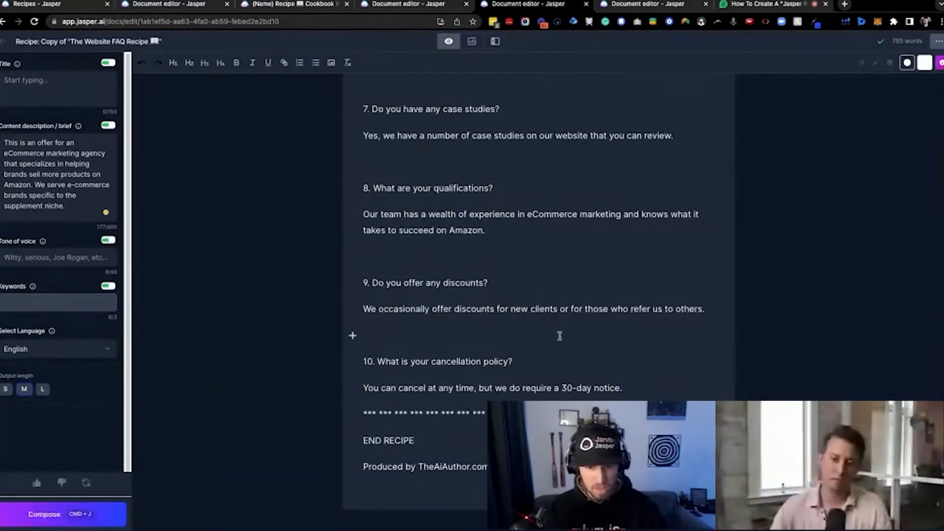
{"action": "key", "text": "super+j"}
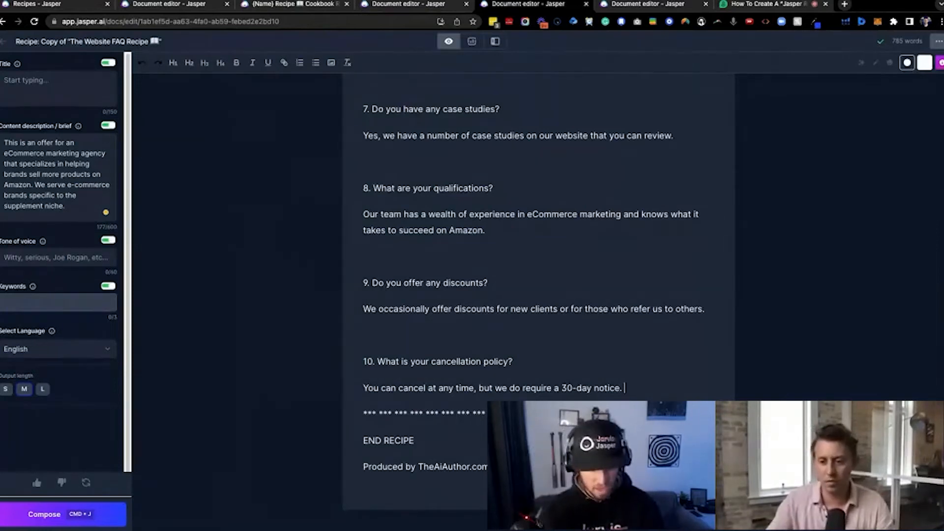
Add a new line starting with "11." below the tenth answer and generate the remaining FAQs up to question 20
{"action": "key", "text": "Return"}
{"action": "type", "text": "11"}
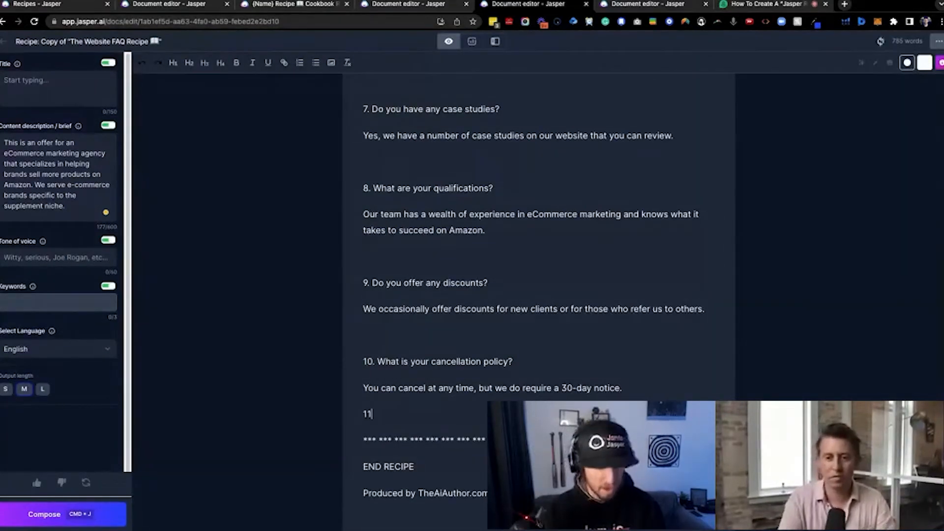
{"action": "type", "text": "."}
{"action": "key", "text": "super+j"}
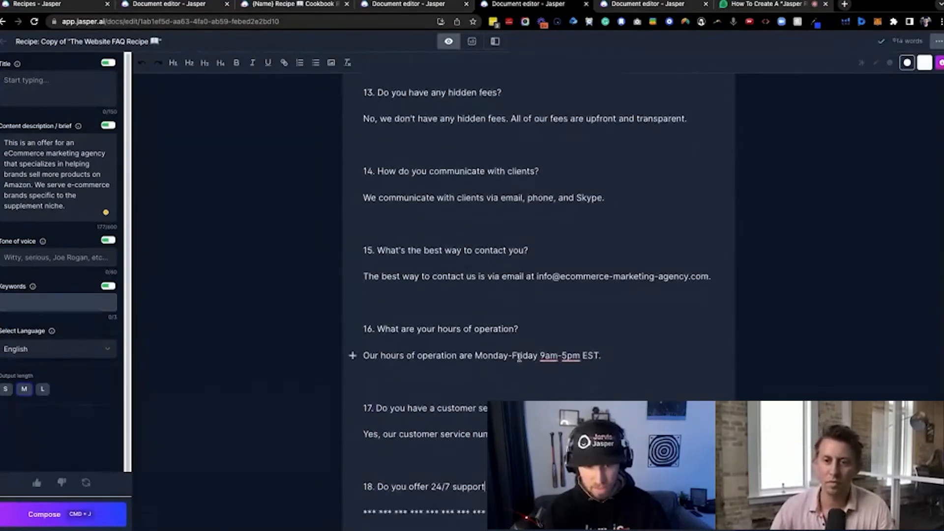
{"action": "key", "text": "super+j"}
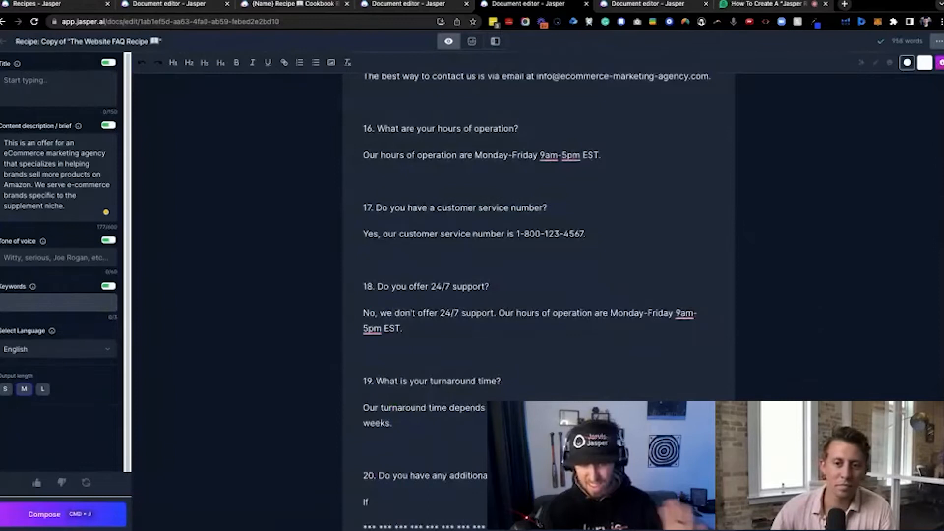
{"action": "key", "text": "super+j"}
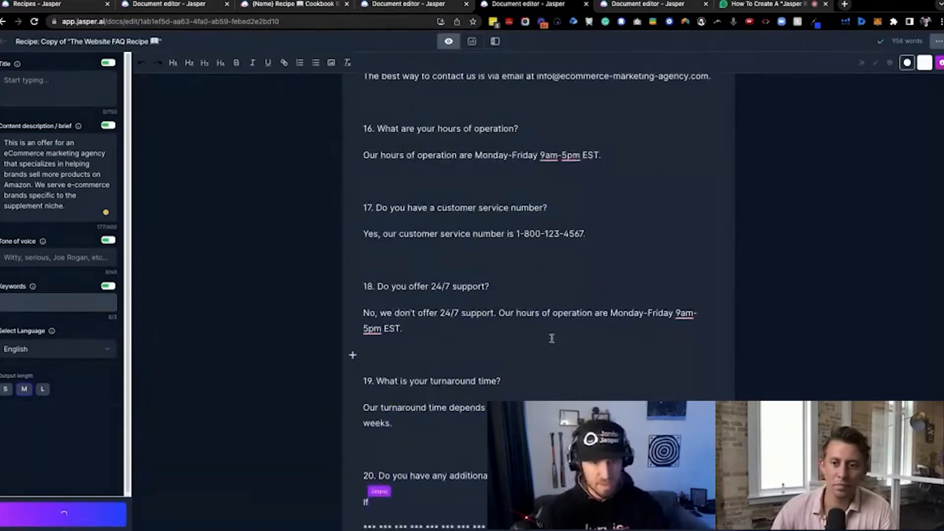
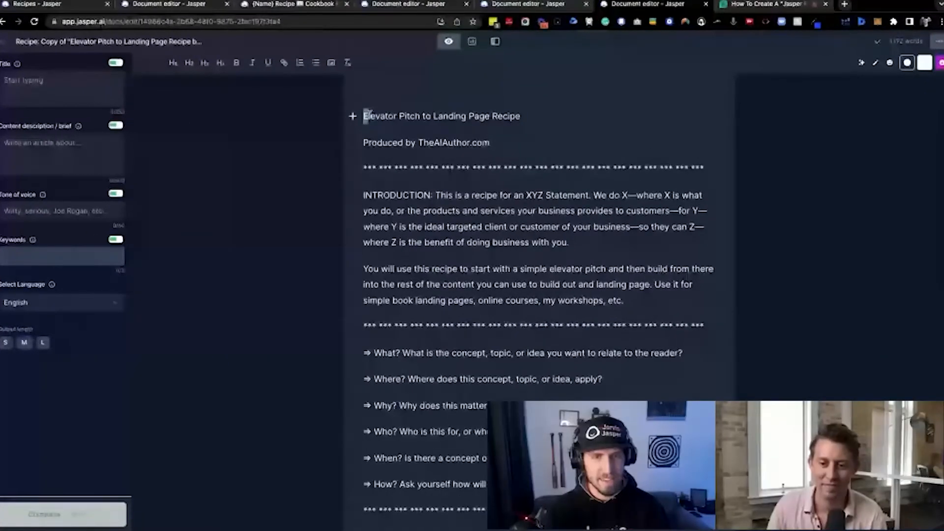
Review the title, introduction and guiding questions of the Elevator Pitch to Landing Page Recipe
{"action": "left_click_drag", "start_coordinate": [364, 116], "coordinate": [531, 114]}
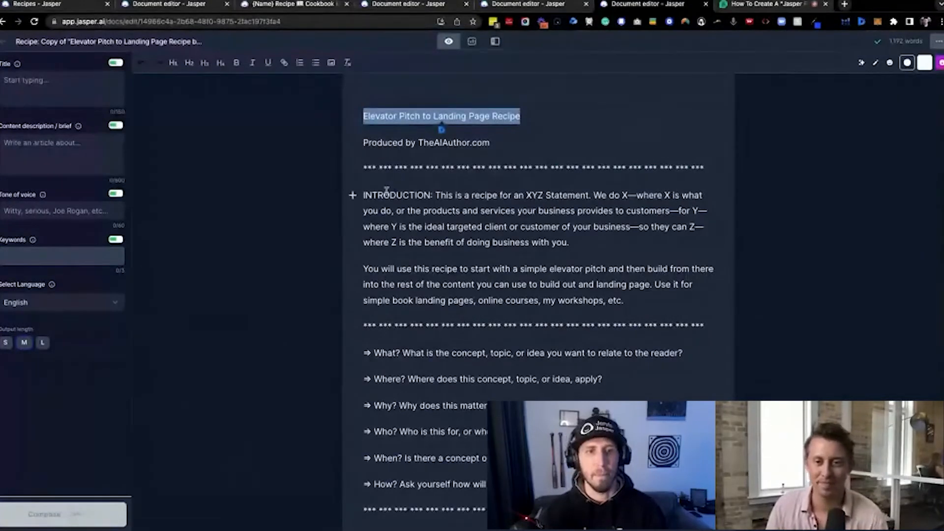
{"action": "left_click_drag", "start_coordinate": [363, 195], "coordinate": [654, 309]}
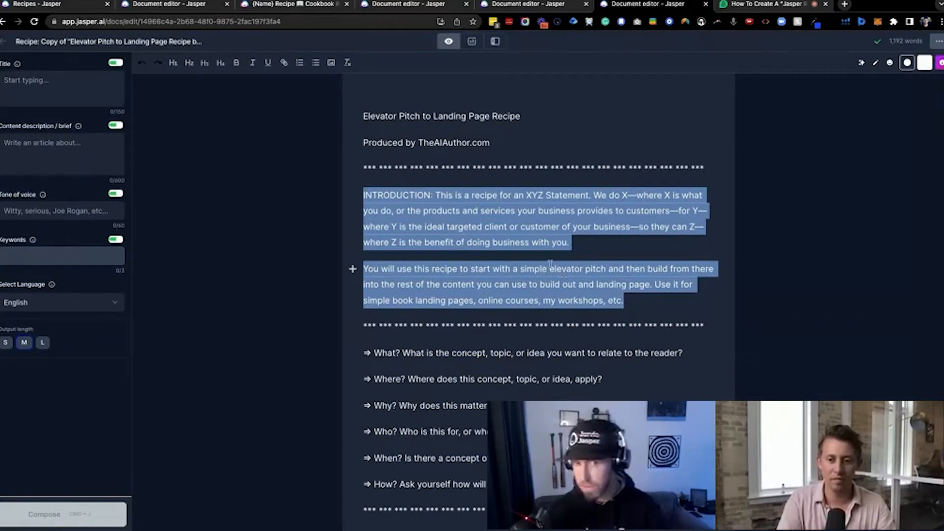
{"action": "scroll", "coordinate": [515, 283], "scroll_direction": "down", "scroll_amount": 1}
{"action": "scroll", "coordinate": [515, 283], "scroll_direction": "down", "scroll_amount": 5}
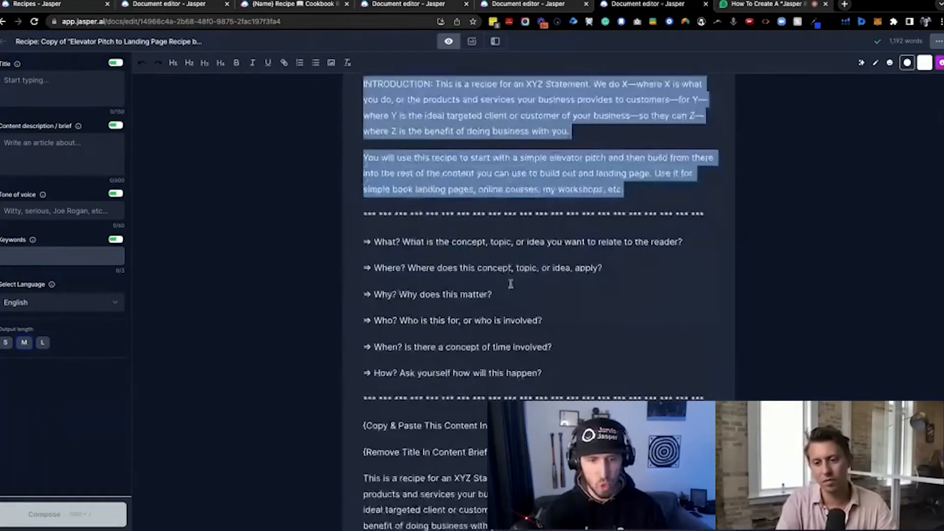
{"action": "scroll", "coordinate": [503, 281], "scroll_direction": "down", "scroll_amount": 2}
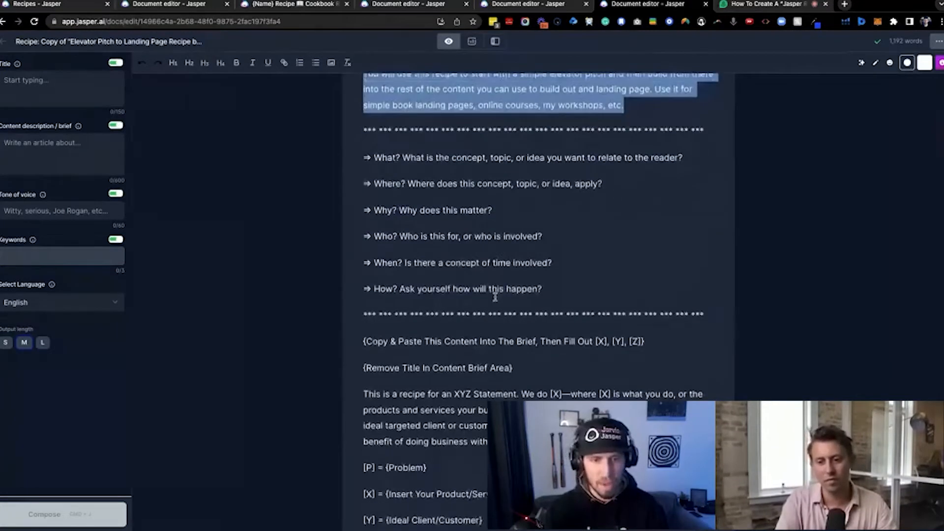
{"action": "scroll", "coordinate": [495, 297], "scroll_direction": "down", "scroll_amount": 5}
{"action": "scroll", "coordinate": [490, 294], "scroll_direction": "down", "scroll_amount": 1}
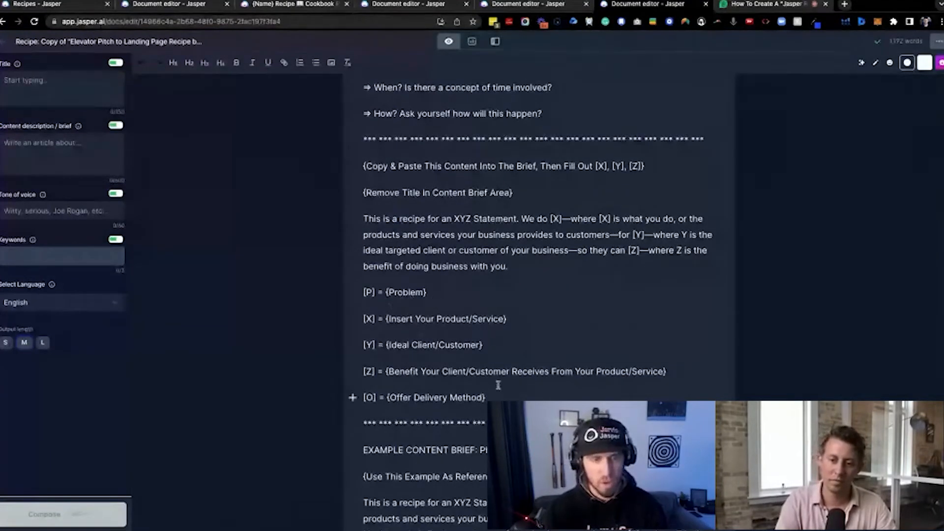
Copy the XYZ statement template with its [P], [X], [Y], [Z] and [O] placeholders into the content description
{"action": "left_click", "coordinate": [360, 193]}
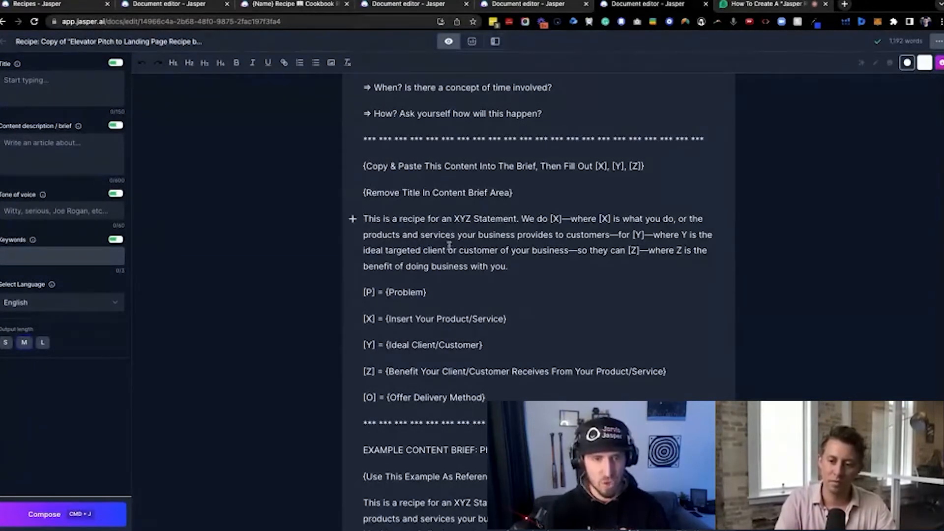
{"action": "left_click_drag", "start_coordinate": [363, 218], "coordinate": [535, 396]}
{"action": "key", "text": "super+c"}
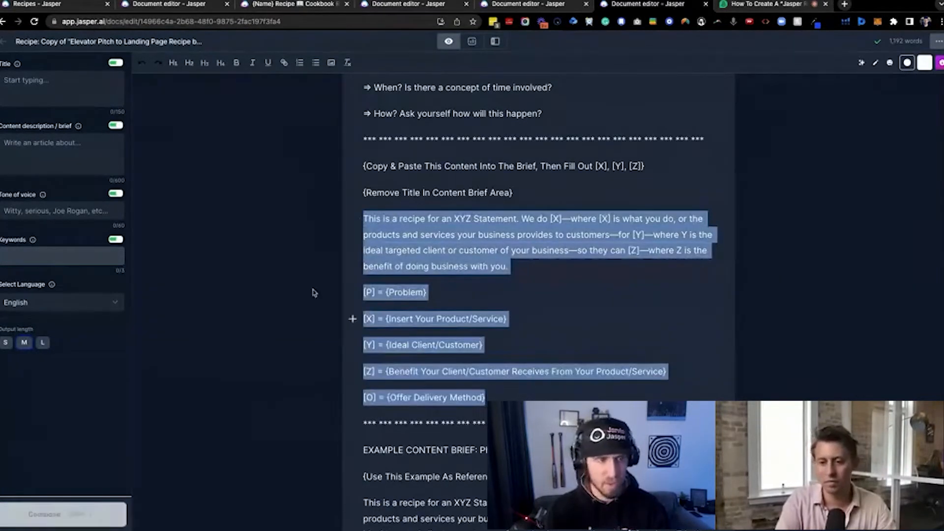
{"action": "left_click", "coordinate": [76, 161]}
{"action": "key", "text": "super+v"}
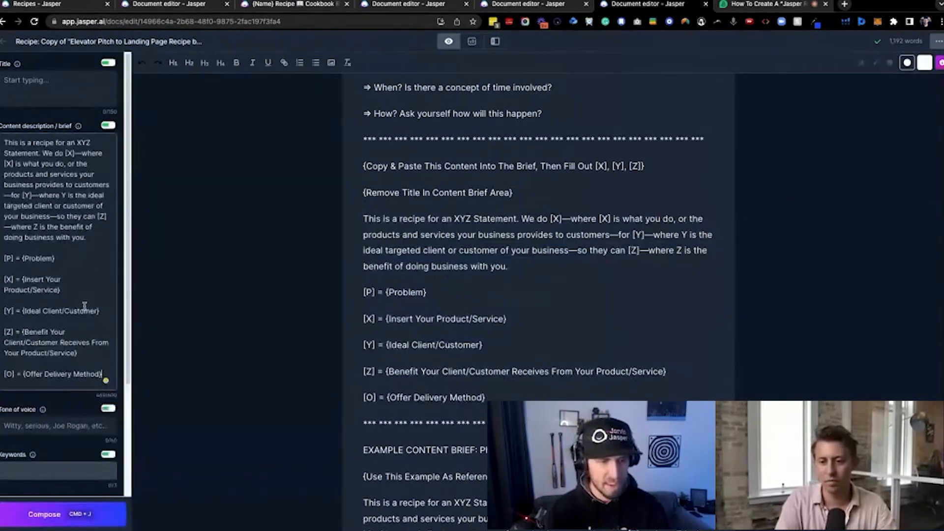
{"action": "left_click_drag", "start_coordinate": [87, 238], "coordinate": [3, 142]}
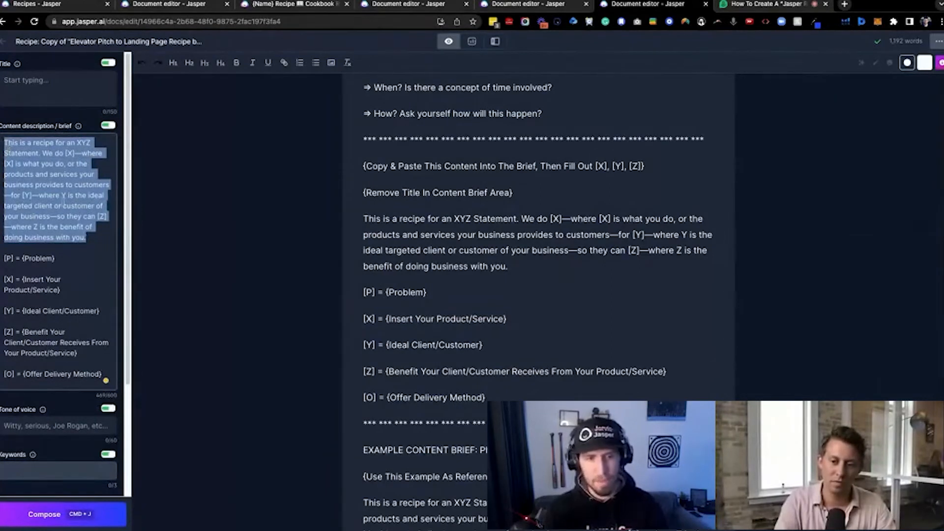
Replace the [P], [X], [Y], [Z] and [O] placeholder lines in the content description with those from the Photography example brief
{"action": "scroll", "coordinate": [361, 264], "scroll_direction": "down", "scroll_amount": 4}
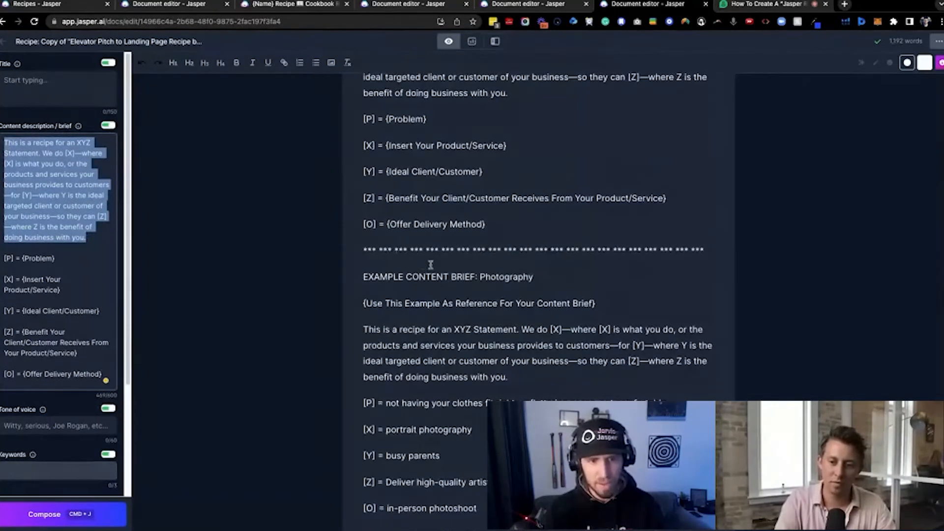
{"action": "scroll", "coordinate": [428, 290], "scroll_direction": "down", "scroll_amount": 2}
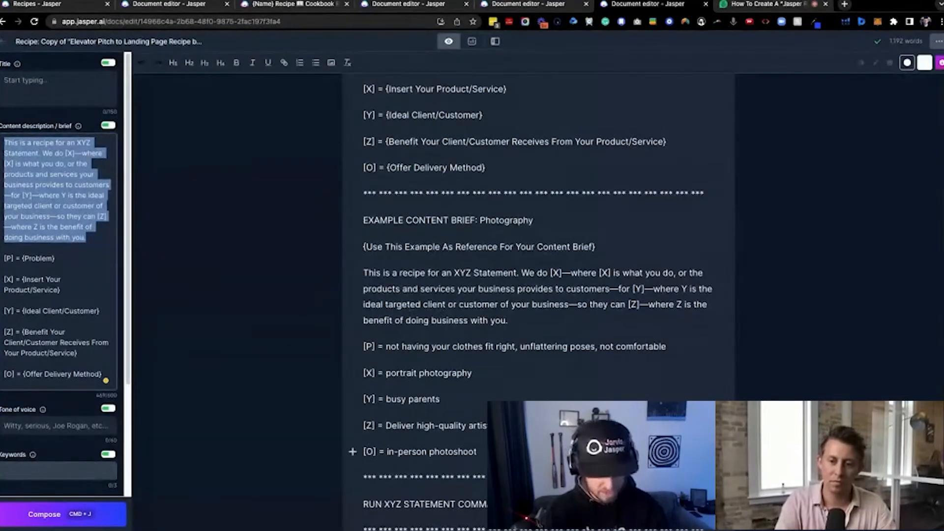
{"action": "left_click_drag", "start_coordinate": [477, 452], "coordinate": [347, 341]}
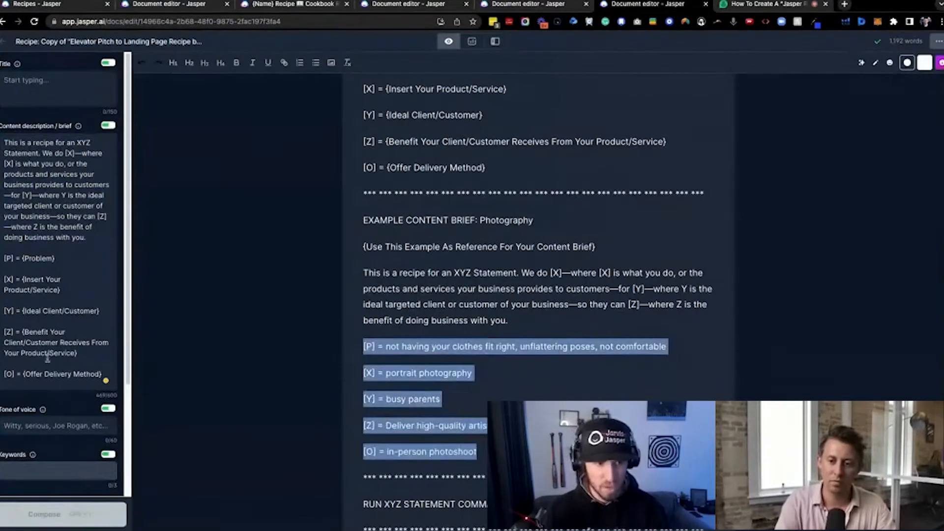
{"action": "left_click", "coordinate": [103, 374]}
{"action": "left_click_drag", "start_coordinate": [103, 374], "coordinate": [1, 252]}
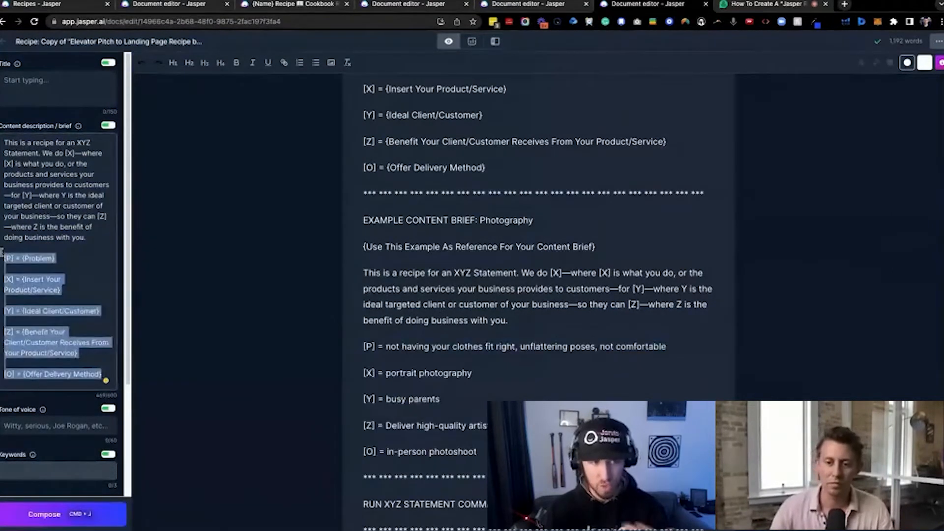
{"action": "key", "text": "super+v"}
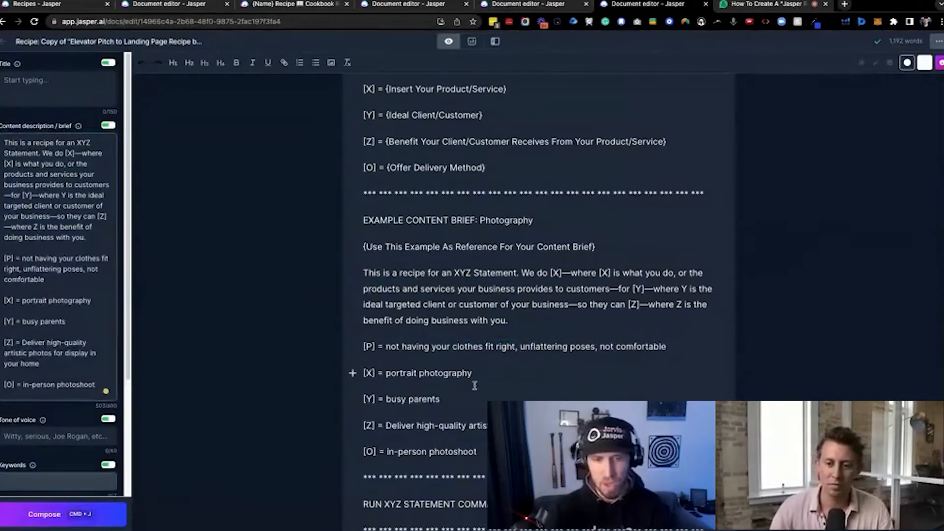
Compare the recipe's placeholder definitions with the matching Photography example lines and their copies in the content description
{"action": "scroll", "coordinate": [497, 340], "scroll_direction": "down", "scroll_amount": 1}
{"action": "scroll", "coordinate": [497, 328], "scroll_direction": "down", "scroll_amount": 1}
{"action": "scroll", "coordinate": [391, 342], "scroll_direction": "down", "scroll_amount": 1}
{"action": "left_click_drag", "start_coordinate": [363, 309], "coordinate": [443, 415]}
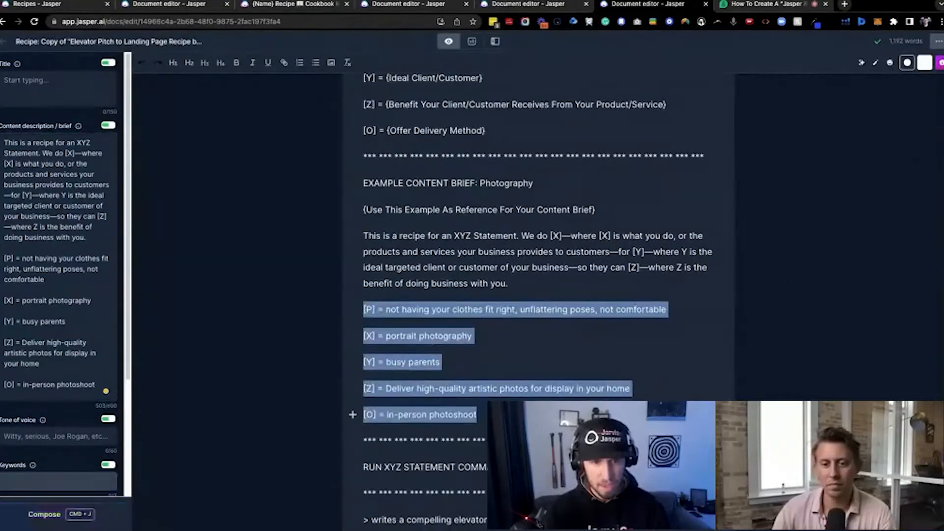
{"action": "triple_click", "coordinate": [404, 309]}
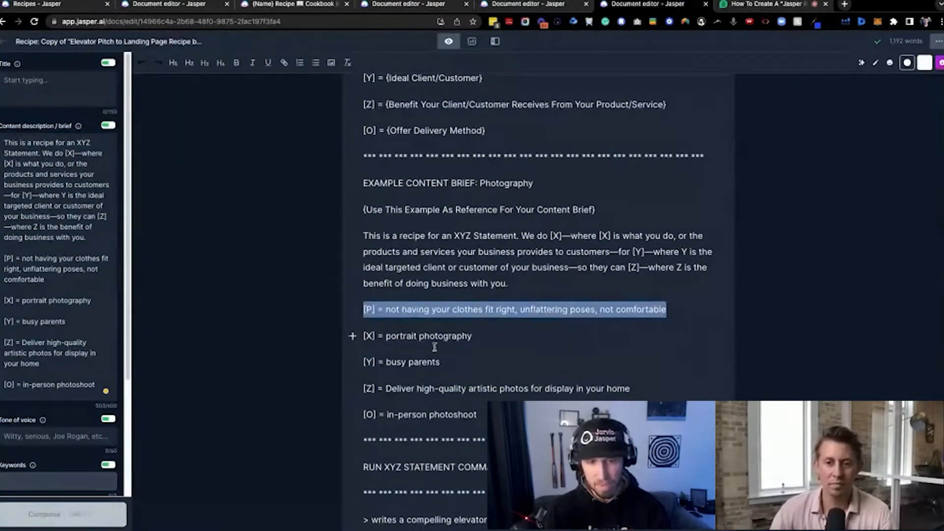
{"action": "left_click", "coordinate": [406, 361]}
{"action": "triple_click", "coordinate": [406, 362]}
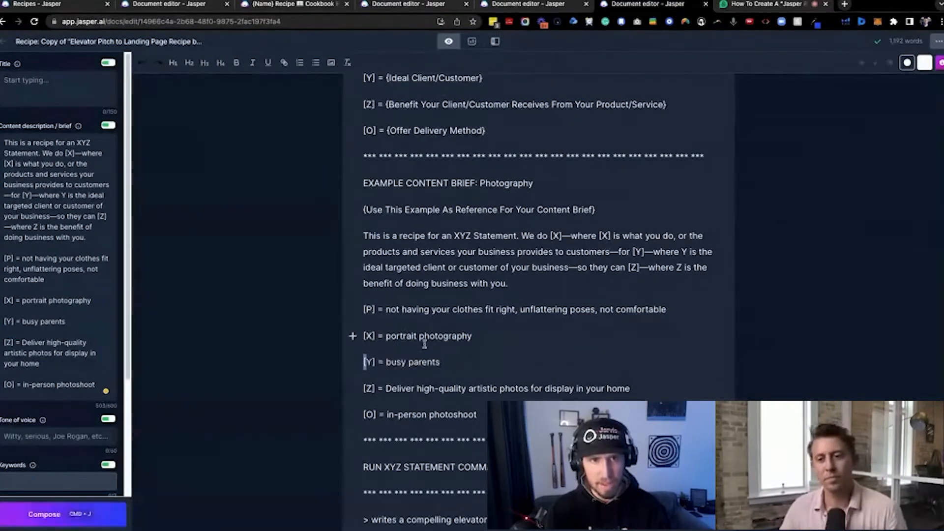
{"action": "scroll", "coordinate": [430, 221], "scroll_direction": "up", "scroll_amount": 2}
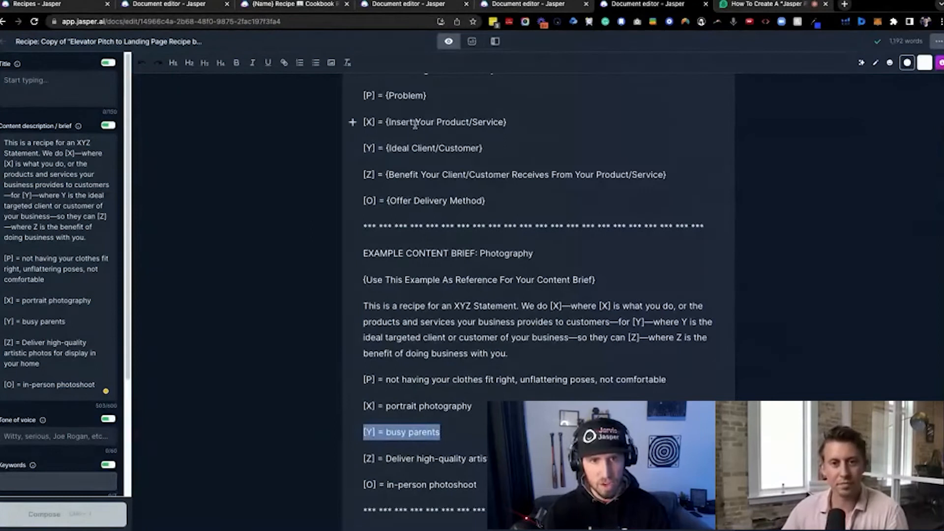
{"action": "triple_click", "coordinate": [415, 124]}
{"action": "left_click_drag", "start_coordinate": [479, 408], "coordinate": [421, 412]}
{"action": "left_click", "coordinate": [421, 412]}
{"action": "triple_click", "coordinate": [407, 148]}
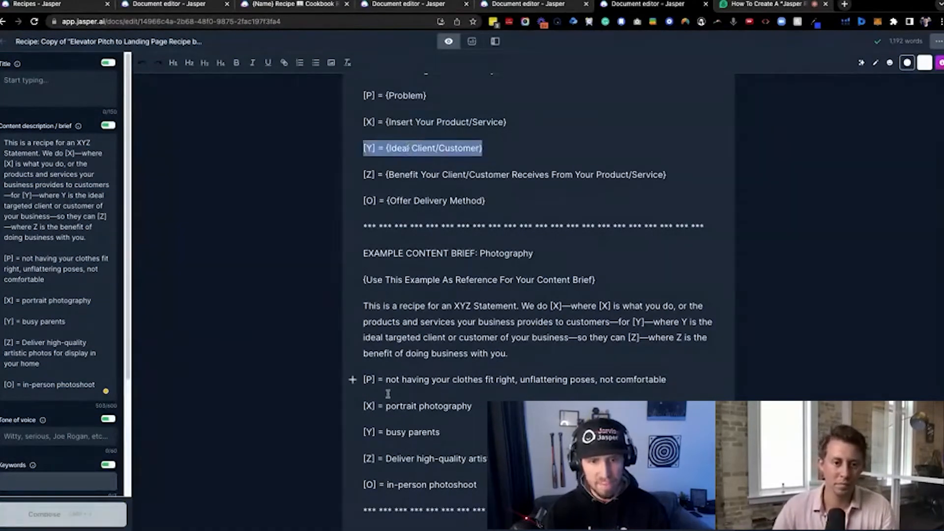
{"action": "triple_click", "coordinate": [410, 432]}
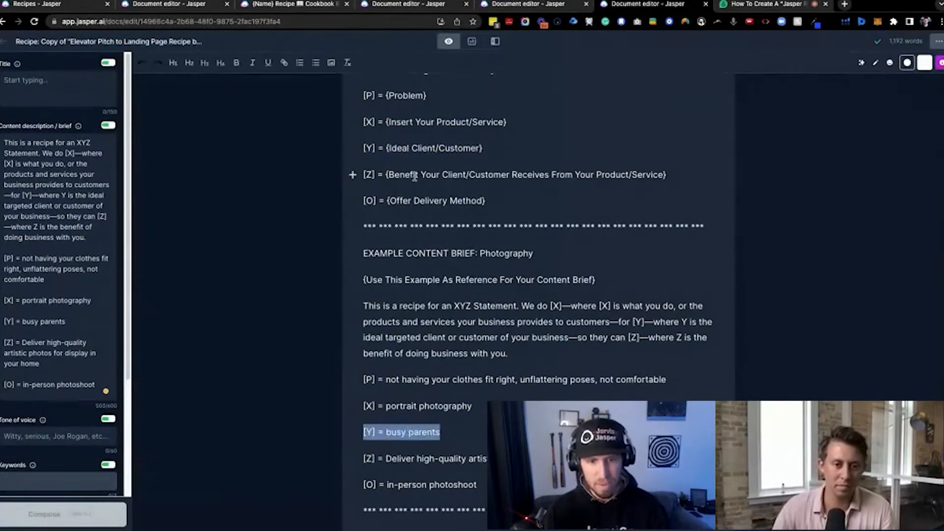
{"action": "triple_click", "coordinate": [415, 175]}
{"action": "triple_click", "coordinate": [440, 459]}
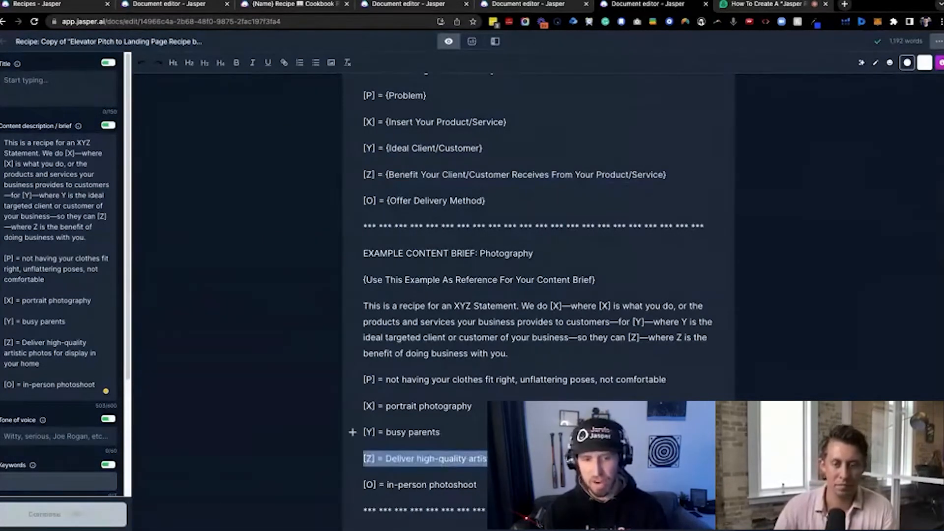
{"action": "left_click", "coordinate": [480, 484]}
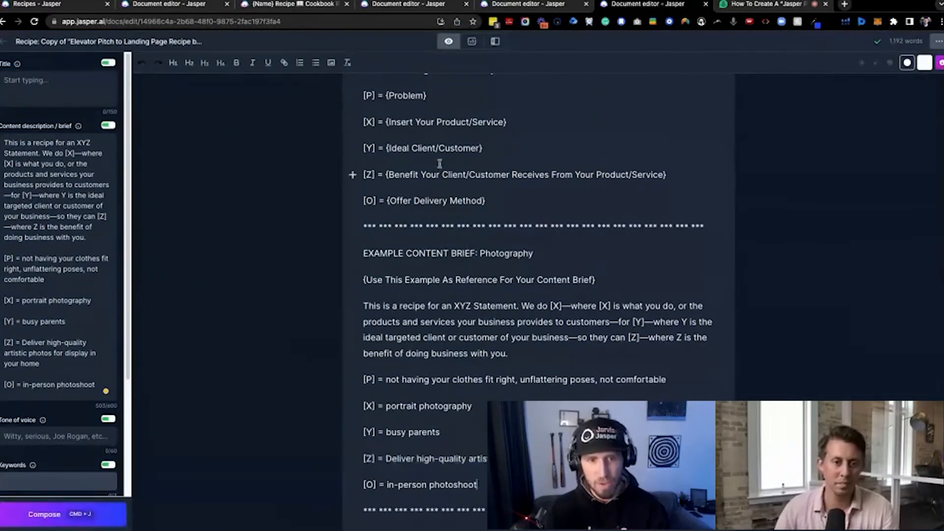
{"action": "left_click_drag", "start_coordinate": [497, 198], "coordinate": [363, 200]}
{"action": "left_click_drag", "start_coordinate": [478, 487], "coordinate": [361, 491]}
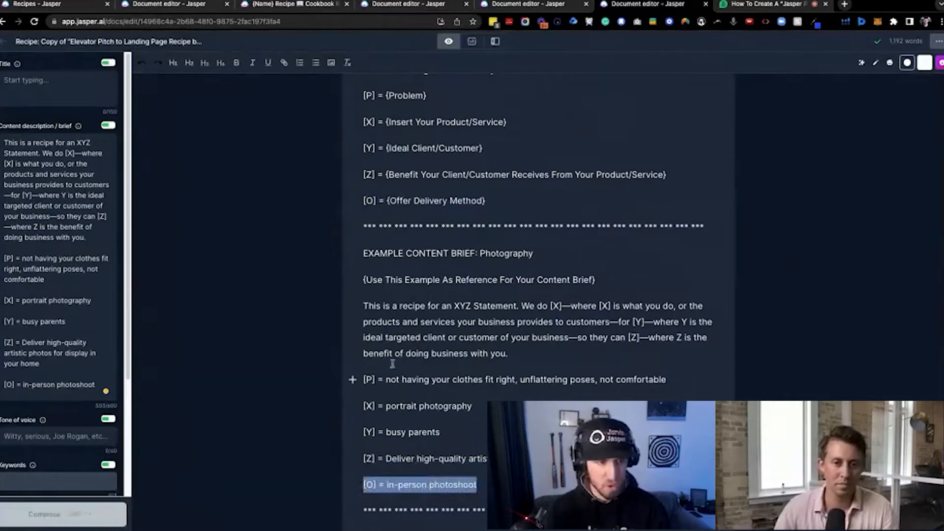
{"action": "left_click", "coordinate": [99, 383]}
{"action": "left_click_drag", "start_coordinate": [98, 382], "coordinate": [3, 258]}
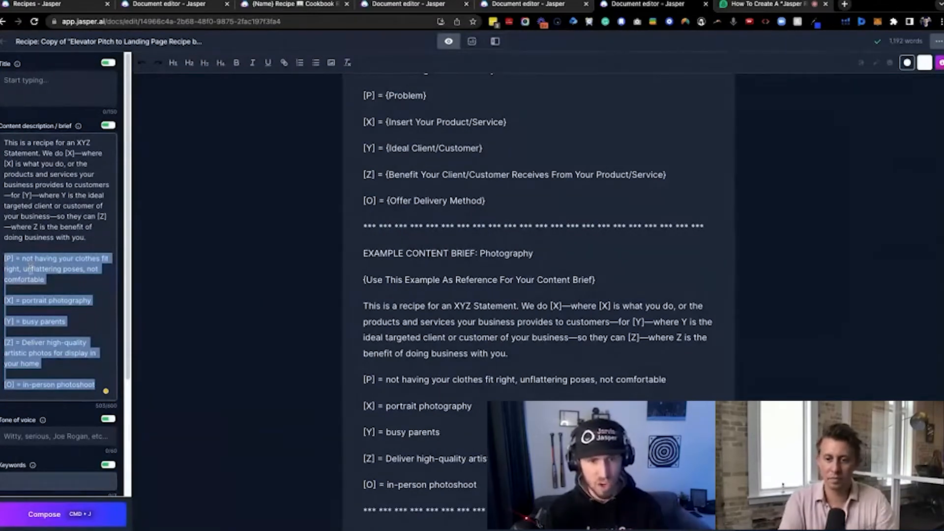
Insert several blank lines after the elevator pitch command under RUN XYZ STATEMENT COMMAND 1, above its example
{"action": "scroll", "coordinate": [329, 293], "scroll_direction": "down", "scroll_amount": 3}
{"action": "scroll", "coordinate": [338, 284], "scroll_direction": "down", "scroll_amount": 5}
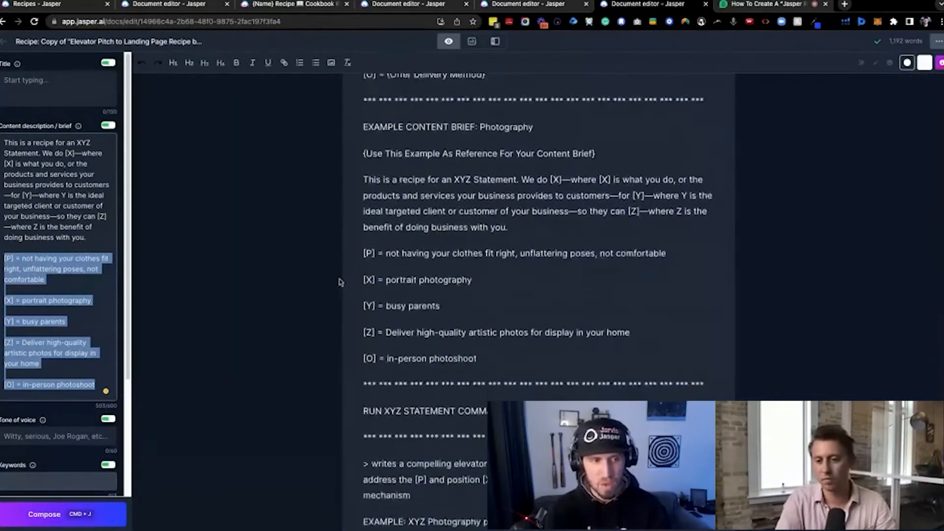
{"action": "scroll", "coordinate": [340, 303], "scroll_direction": "down", "scroll_amount": 4}
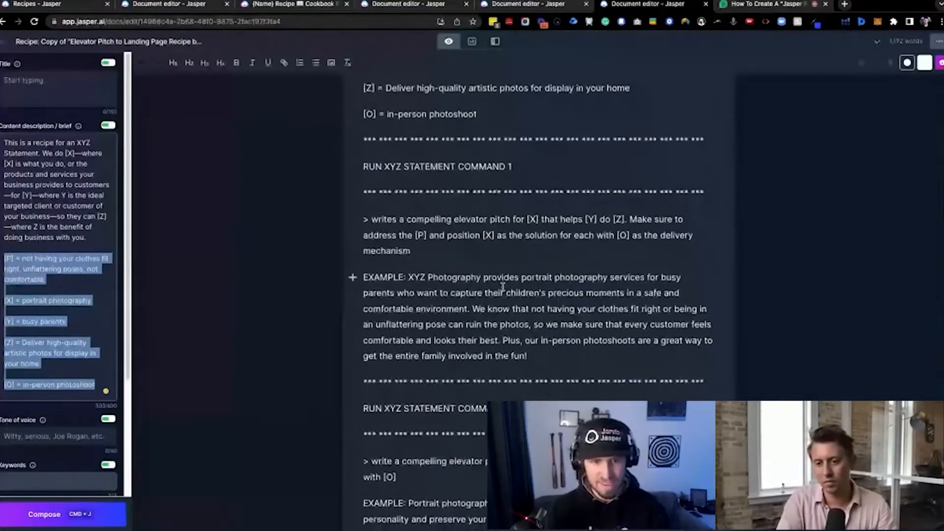
{"action": "scroll", "coordinate": [503, 287], "scroll_direction": "down", "scroll_amount": 4}
{"action": "scroll", "coordinate": [433, 293], "scroll_direction": "down", "scroll_amount": 10}
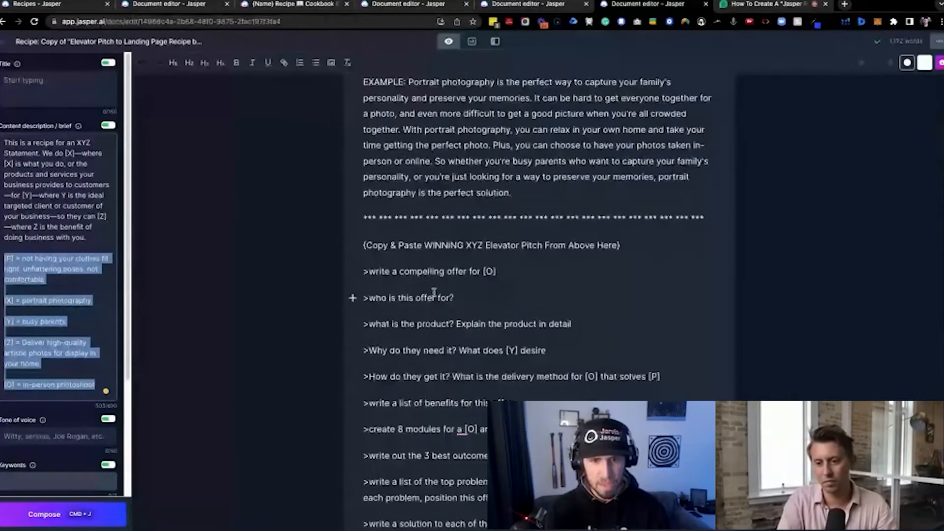
{"action": "scroll", "coordinate": [433, 292], "scroll_direction": "up", "scroll_amount": 14}
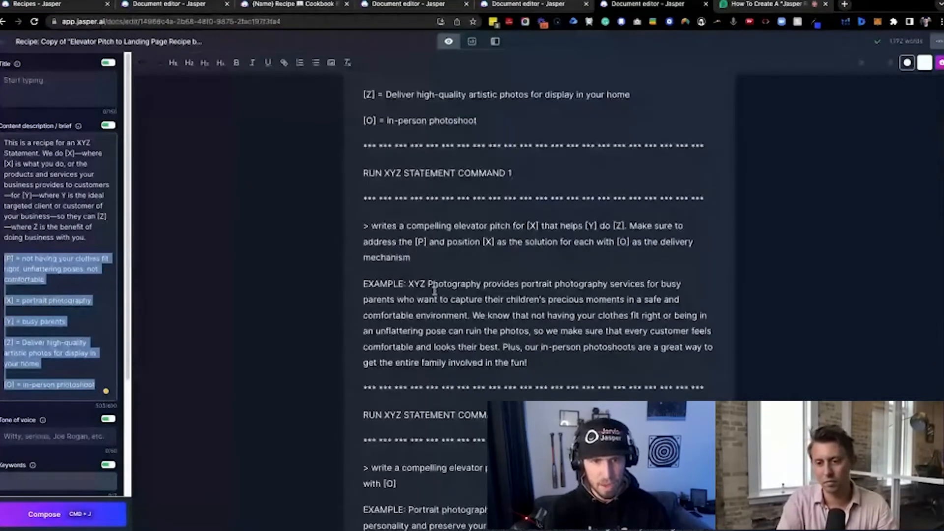
{"action": "left_click", "coordinate": [423, 257]}
{"action": "key", "text": "Return"}
{"action": "key", "text": "Return"}
{"action": "key", "text": "Return"}
{"action": "key", "text": "Return"}
{"action": "key", "text": "Return"}
{"action": "key", "text": "Return"}
{"action": "key", "text": "Return"}
{"action": "key", "text": "Return"}
{"action": "key", "text": "Return"}
{"action": "key", "text": "Return"}
{"action": "key", "text": "Return"}
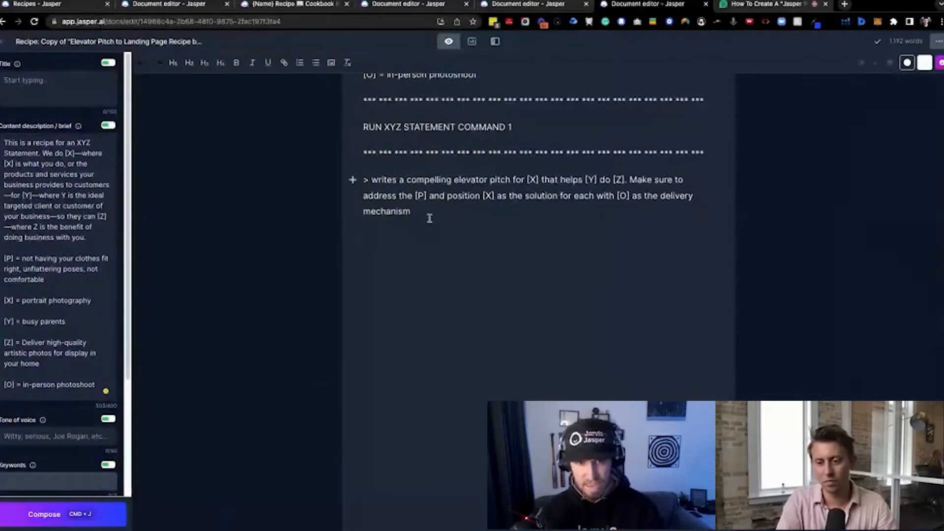
{"action": "scroll", "coordinate": [433, 224], "scroll_direction": "up", "scroll_amount": 2}
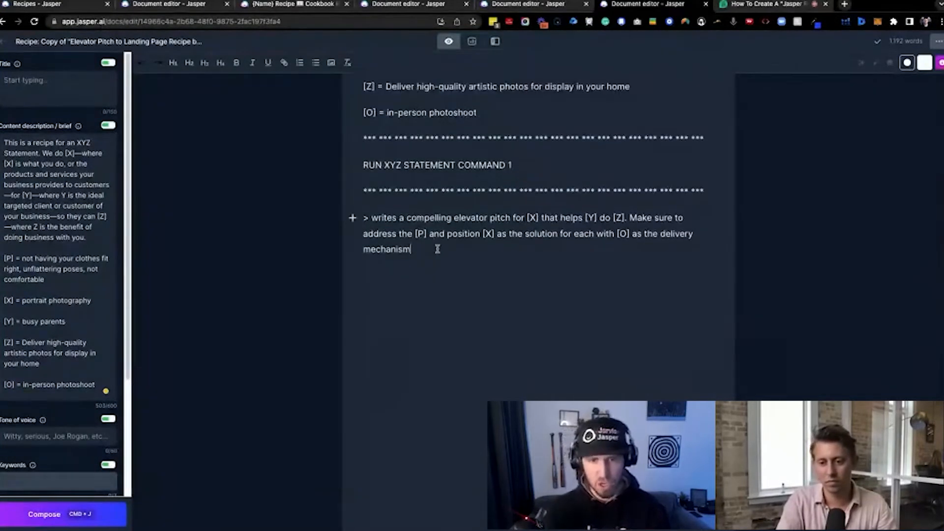
Examine how the elevator pitch command uses the [X], [Y], [Z], [P] and [O] variables defined in the content description
{"action": "left_click_drag", "start_coordinate": [436, 249], "coordinate": [360, 213]}
{"action": "key", "text": "super+j"}
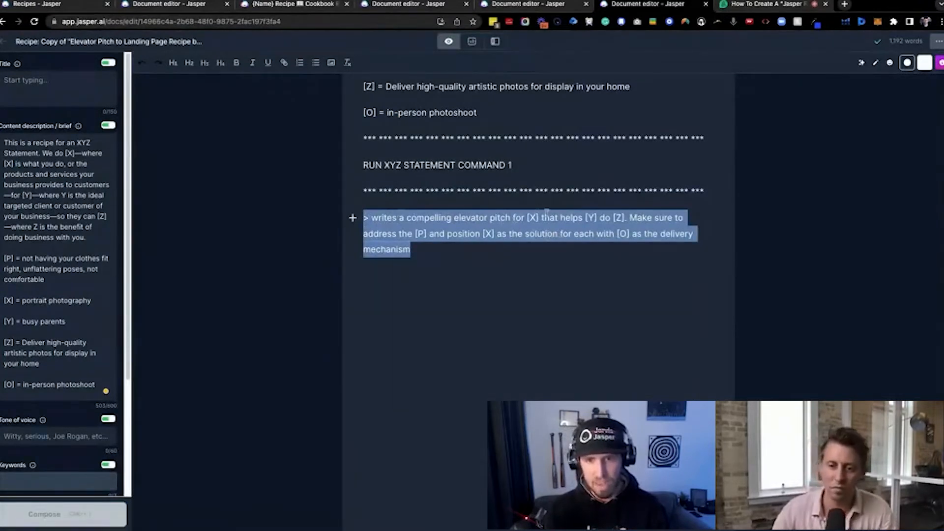
{"action": "left_click", "coordinate": [441, 234]}
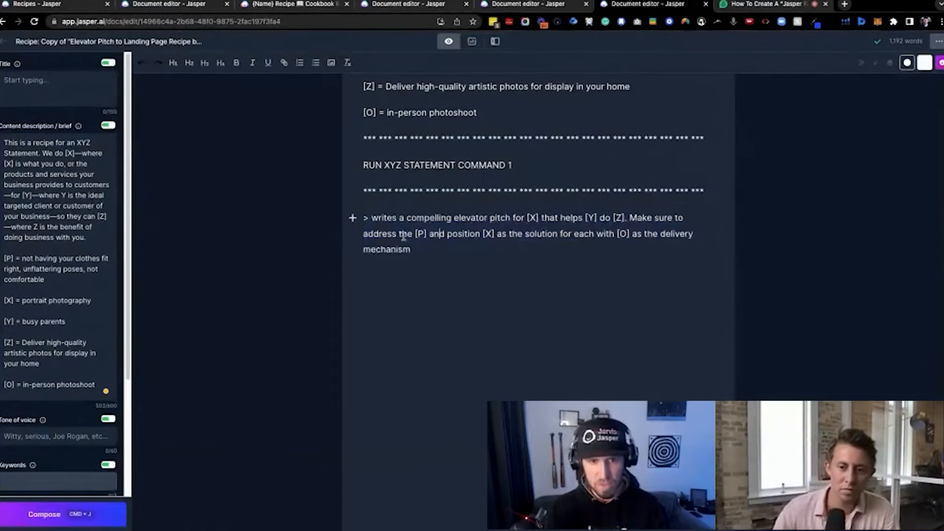
{"action": "left_click_drag", "start_coordinate": [415, 234], "coordinate": [495, 234]}
{"action": "left_click", "coordinate": [613, 232]}
{"action": "left_click_drag", "start_coordinate": [615, 234], "coordinate": [661, 246]}
{"action": "left_click", "coordinate": [617, 251]}
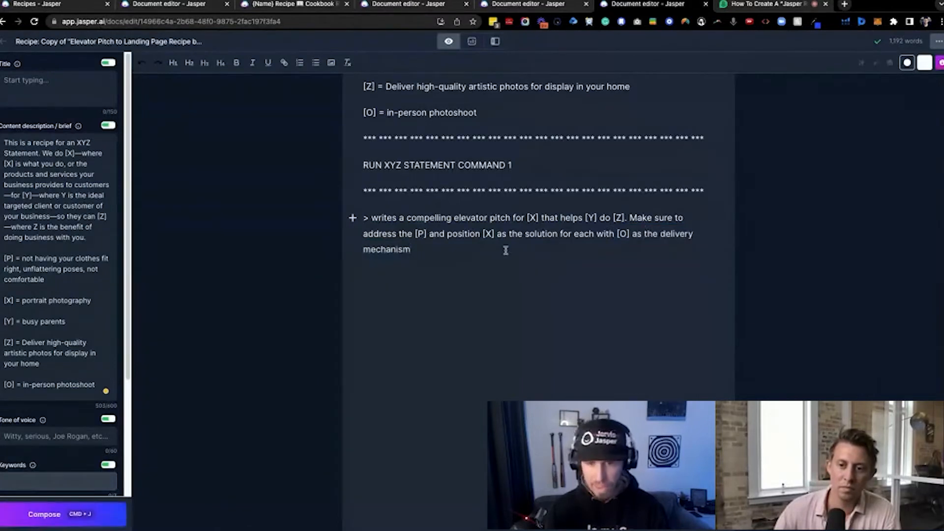
{"action": "left_click_drag", "start_coordinate": [506, 250], "coordinate": [355, 221]}
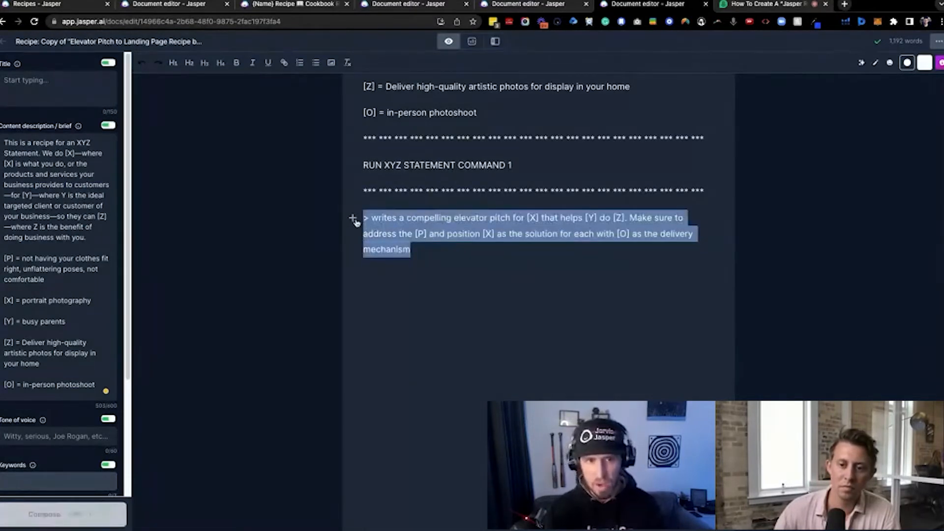
{"action": "left_click", "coordinate": [22, 298]}
{"action": "left_click_drag", "start_coordinate": [22, 321], "coordinate": [74, 321]}
{"action": "left_click", "coordinate": [502, 245]}
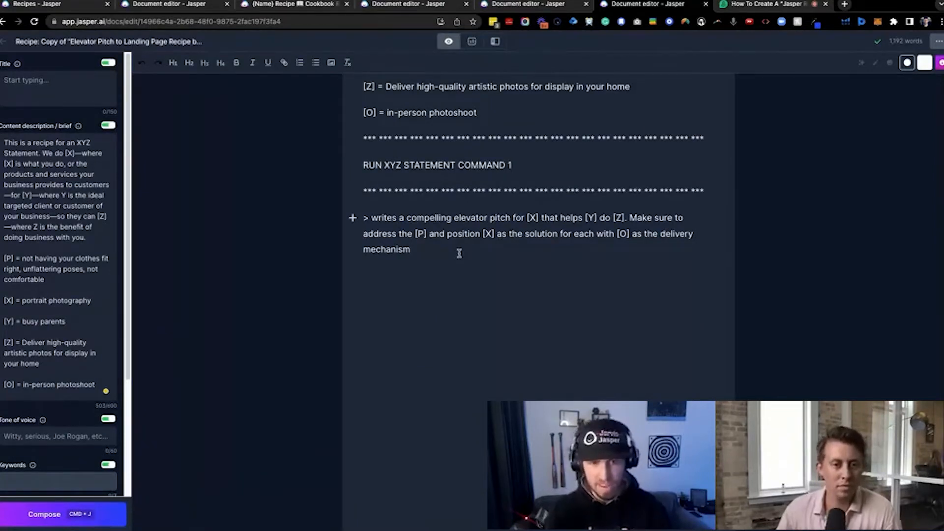
Run the elevator pitch command under RUN XYZ STATEMENT COMMAND 1 and let Jasper write out the full pitch paragraph
{"action": "key", "text": "super+j"}
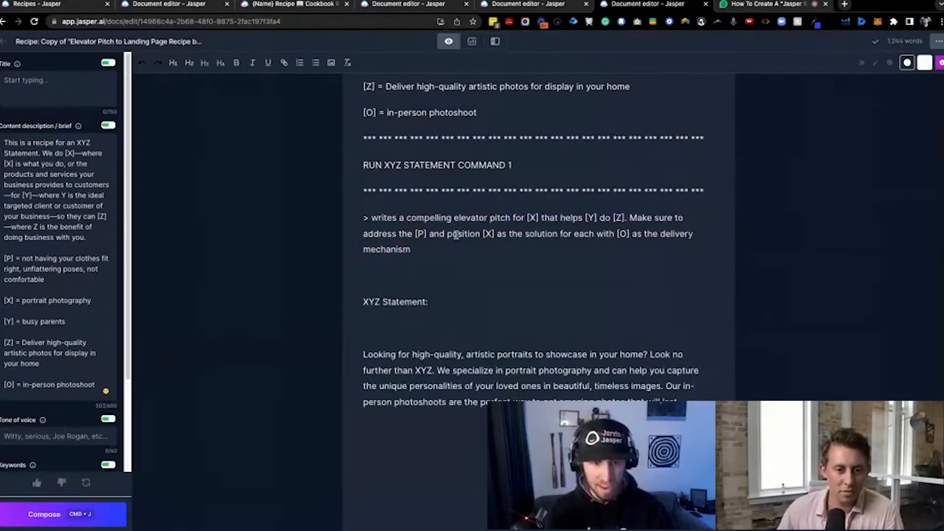
{"action": "key", "text": "super+j"}
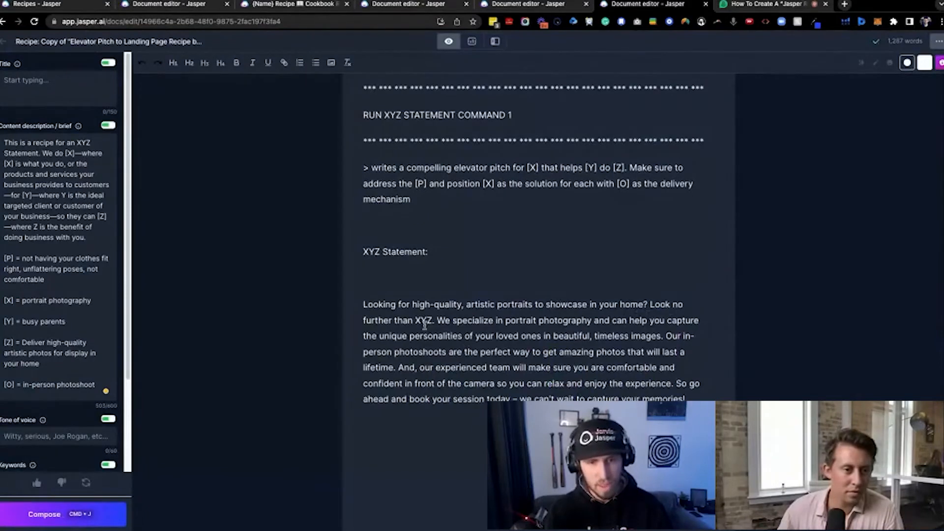
Replace the company name XYZ in the generated pitch with "Customer Photography Inc"
{"action": "left_click_drag", "start_coordinate": [423, 320], "coordinate": [416, 320]}
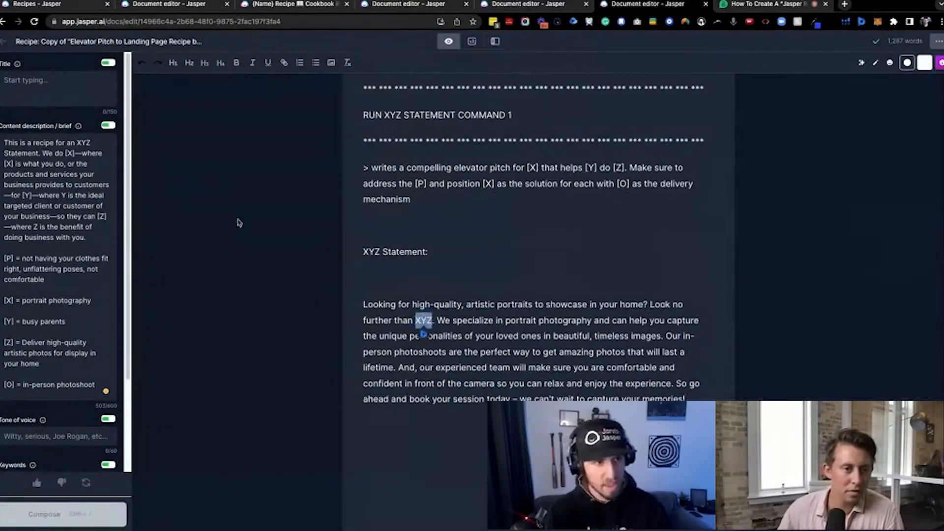
{"action": "left_click_drag", "start_coordinate": [77, 143], "coordinate": [39, 153]}
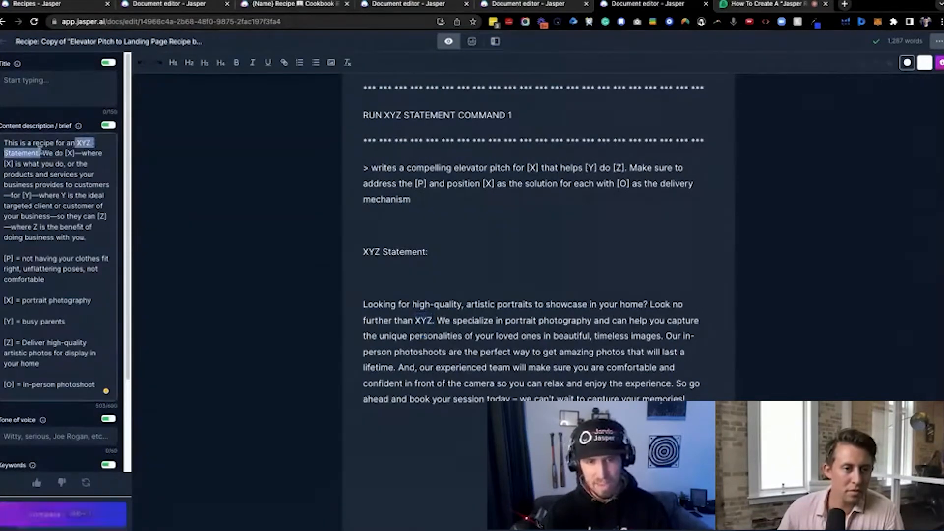
{"action": "double_click", "coordinate": [424, 320]}
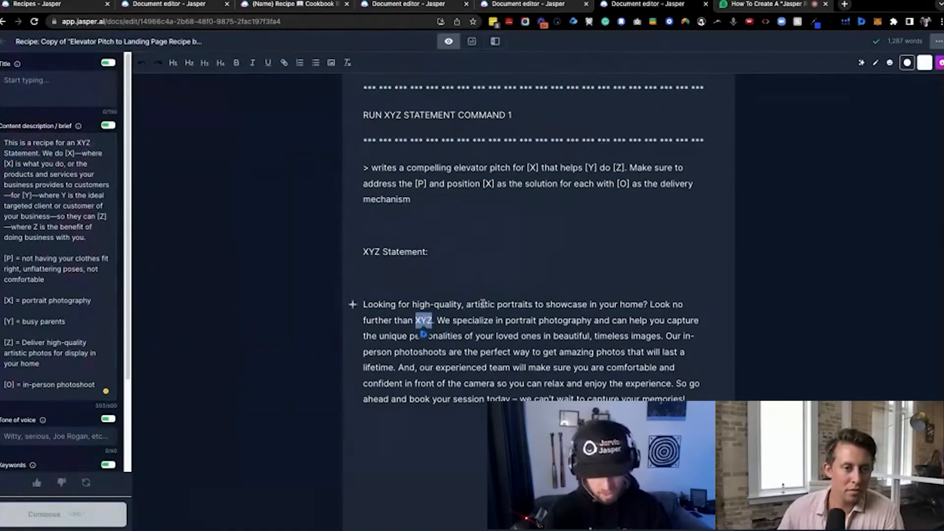
{"action": "type", "text": "Customer Photo"}
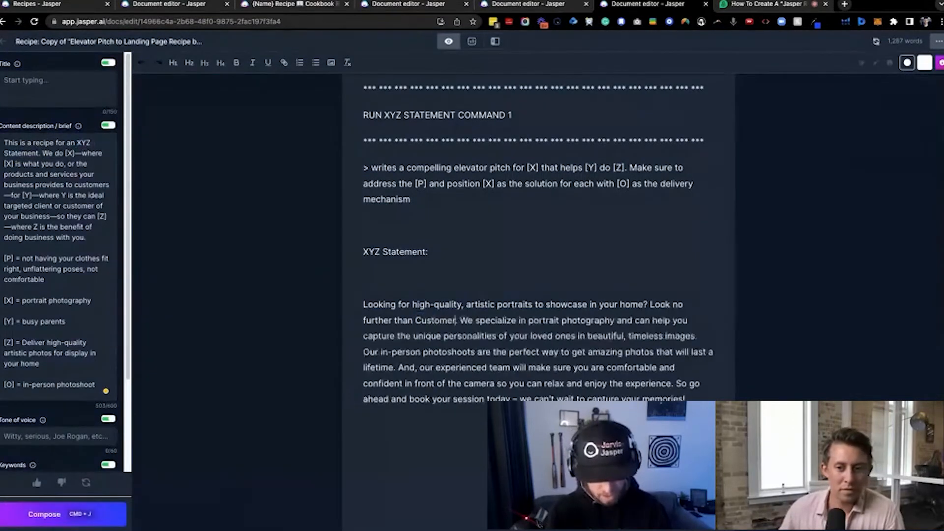
{"action": "type", "text": "graphy"}
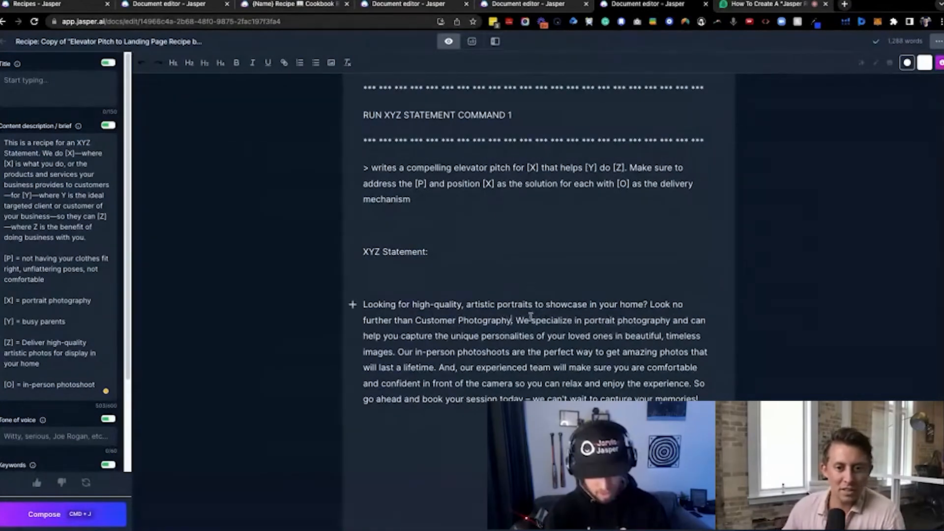
{"action": "type", "text": " Inc."}
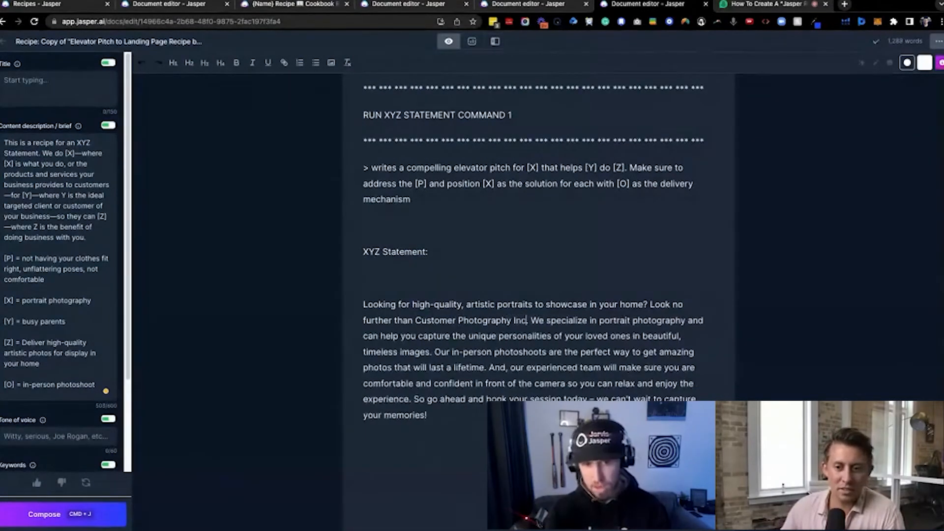
Change the company name in the pitch to "Customer Family Photography", copy it, and remove the extra space before the period
{"action": "key", "text": "BackSpace"}
{"action": "key", "text": "BackSpace"}
{"action": "key", "text": "BackSpace"}
{"action": "key", "text": "BackSpace"}
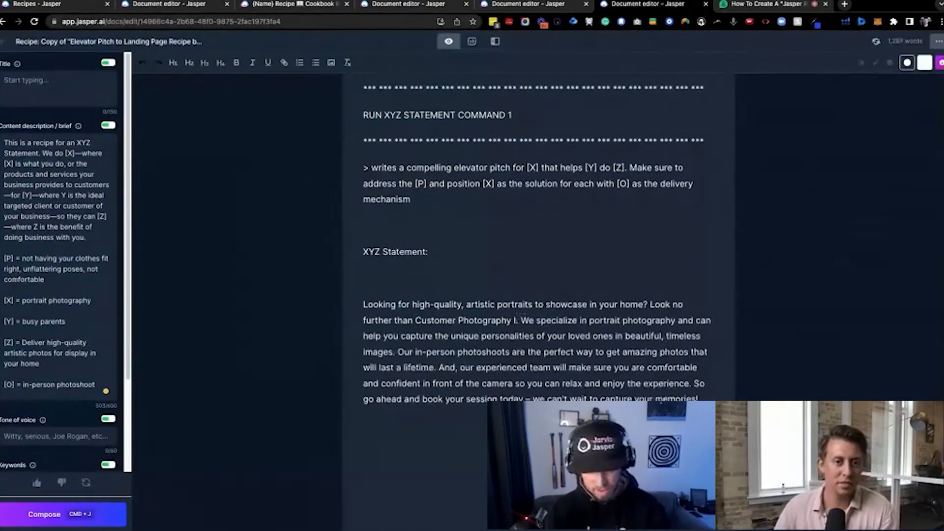
{"action": "left_click", "coordinate": [458, 320]}
{"action": "type", "text": "Family"}
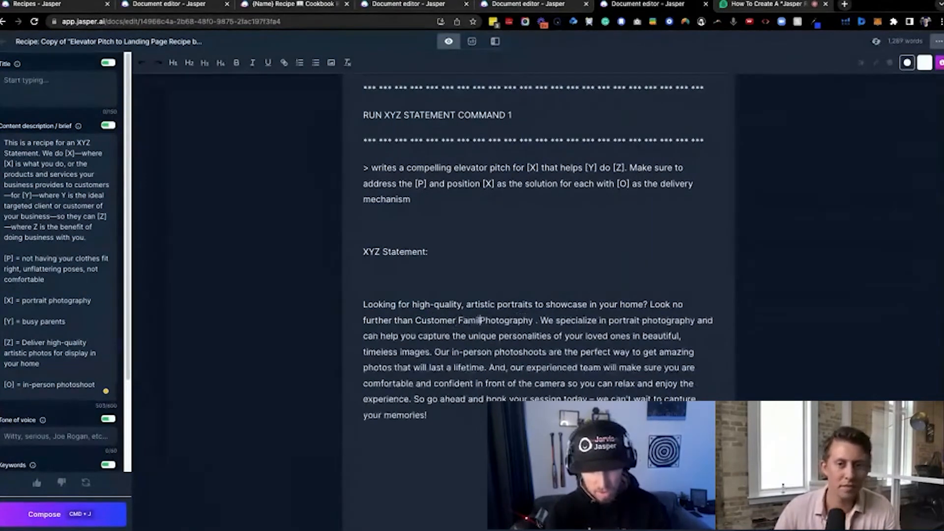
{"action": "left_click_drag", "start_coordinate": [416, 320], "coordinate": [541, 320]}
{"action": "key", "text": "super+c"}
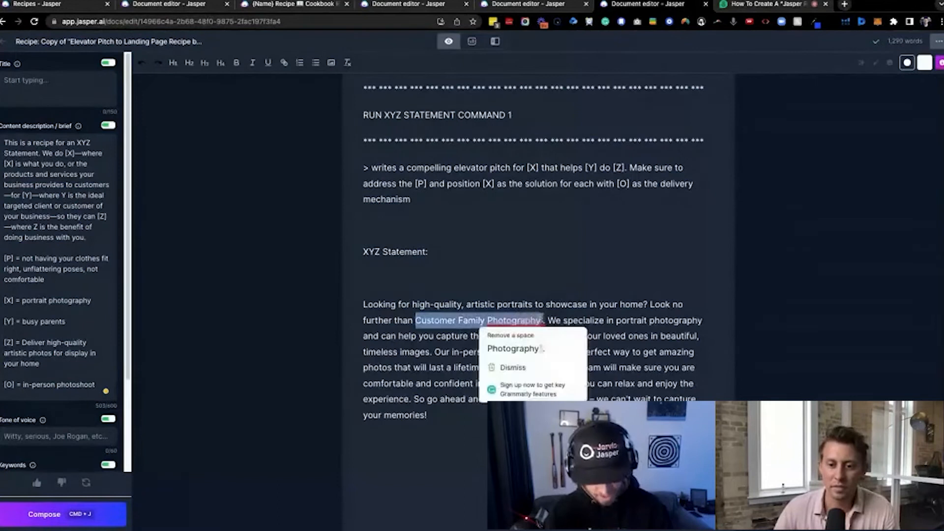
{"action": "key", "text": "super+j"}
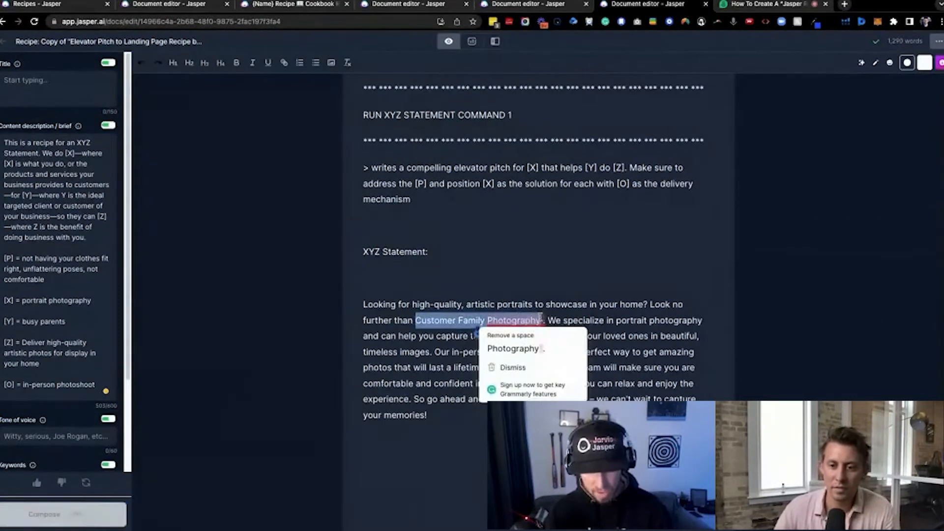
{"action": "left_click", "coordinate": [528, 347]}
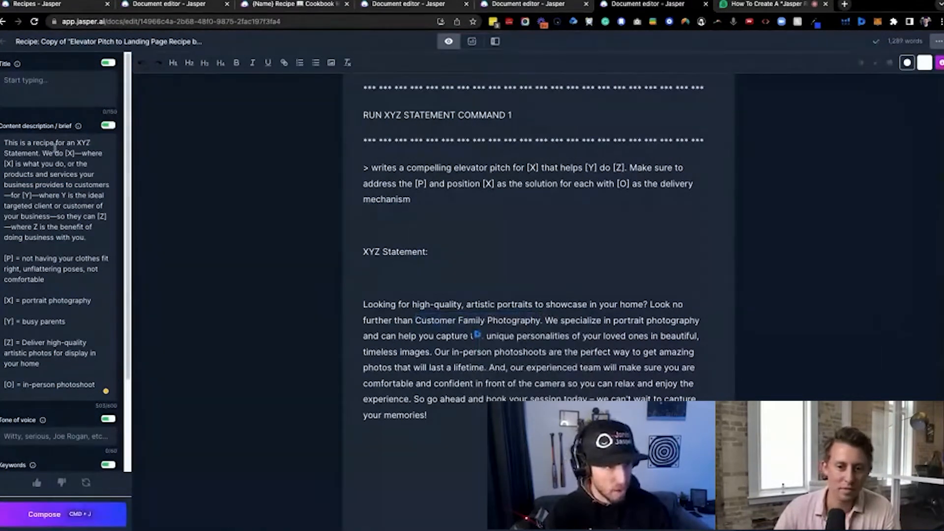
Replace "XYZ Statement" in the content description's opening sentence with "[BRAND] = Customer Family Photography"
{"action": "left_click_drag", "start_coordinate": [39, 153], "coordinate": [77, 143]}
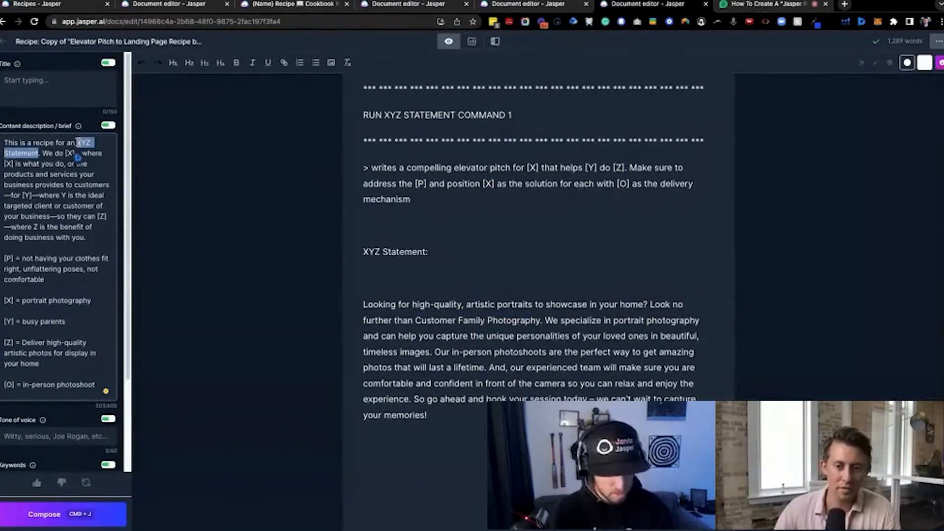
{"action": "type", "text": "[BE"}
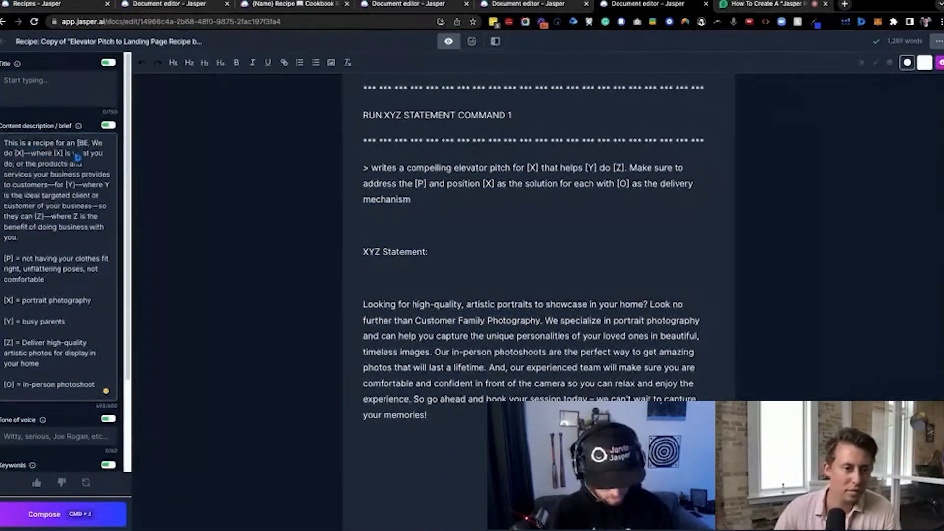
{"action": "type", "text": "AN"}
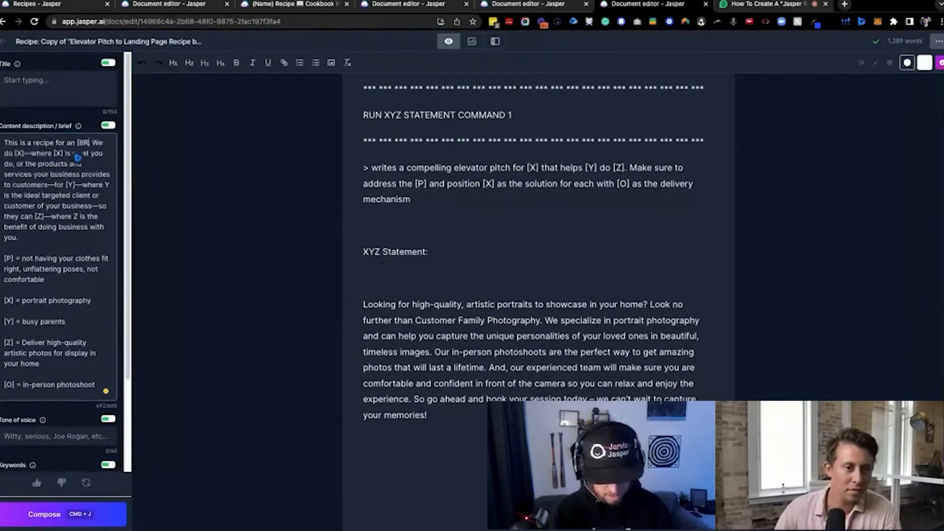
{"action": "type", "text": "D]"}
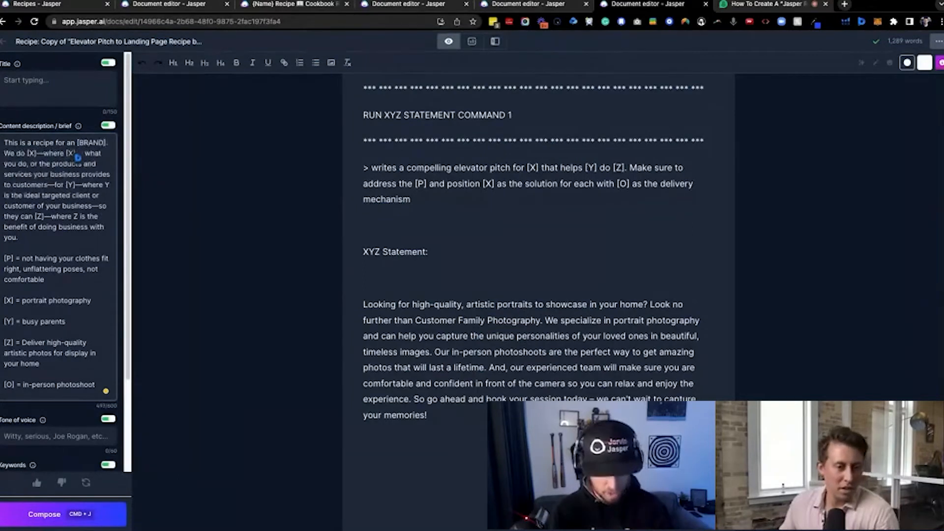
{"action": "type", "text": " ="}
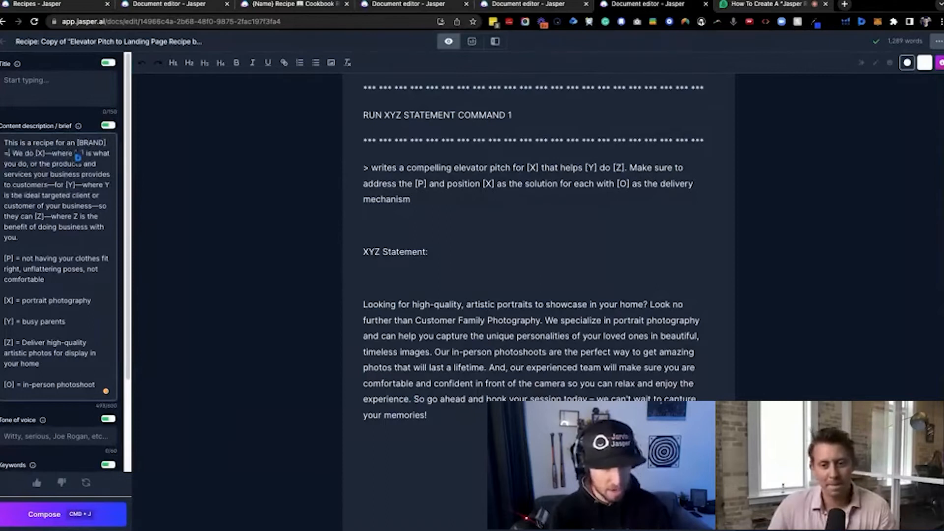
{"action": "key", "text": "super+v"}
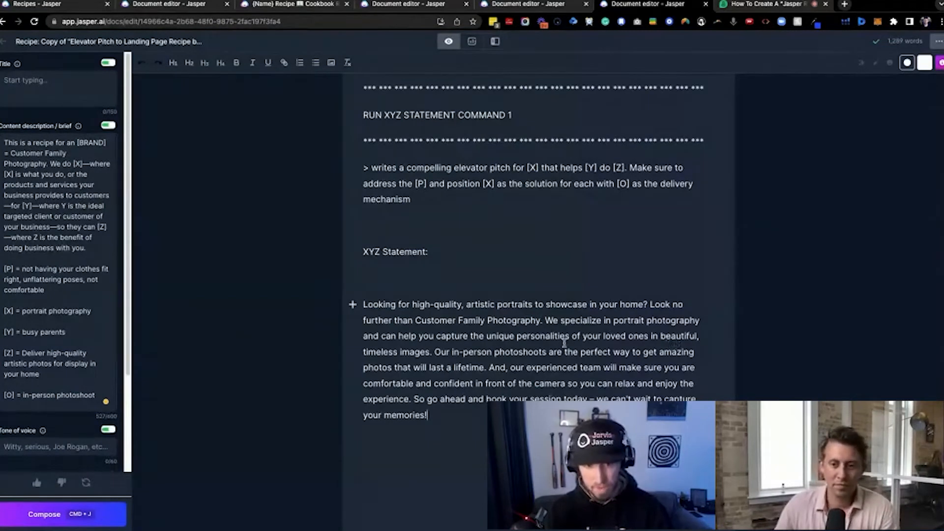
Delete the word "an" before [BRAND] in the content description's opening sentence
{"action": "scroll", "coordinate": [564, 343], "scroll_direction": "down", "scroll_amount": 1}
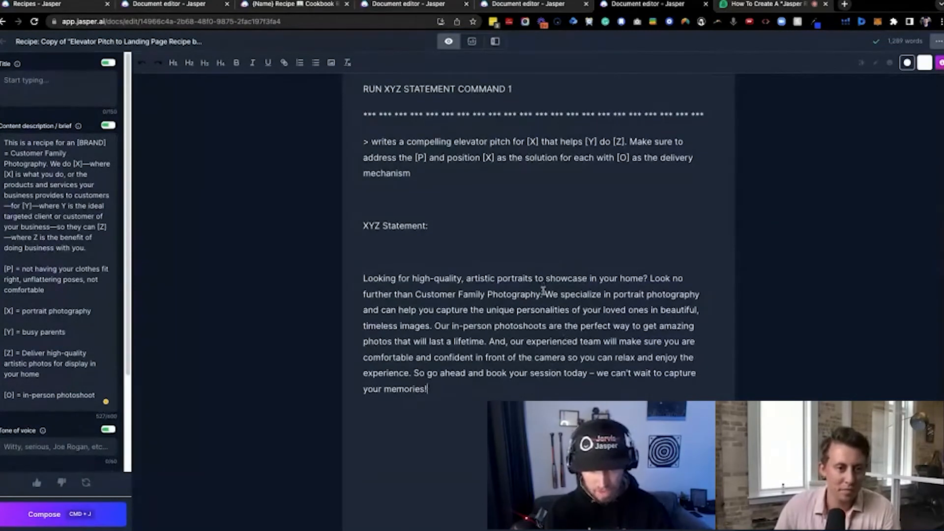
{"action": "scroll", "coordinate": [553, 290], "scroll_direction": "down", "scroll_amount": 1}
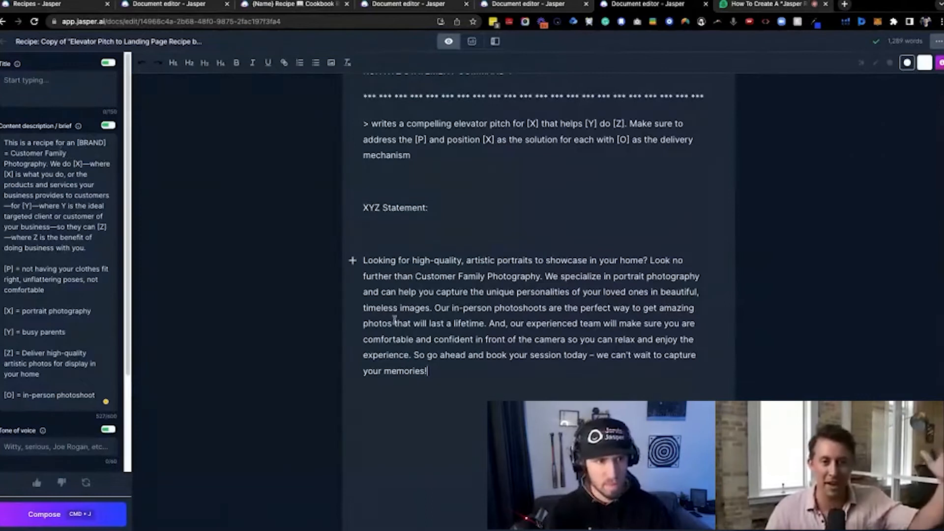
{"action": "scroll", "coordinate": [444, 339], "scroll_direction": "down", "scroll_amount": 1}
{"action": "scroll", "coordinate": [444, 340], "scroll_direction": "down", "scroll_amount": 1}
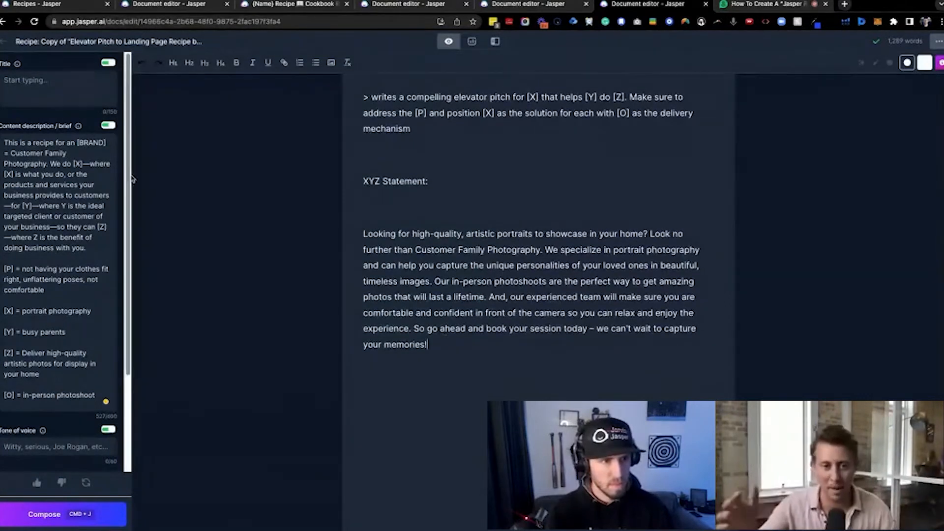
{"action": "left_click", "coordinate": [76, 142]}
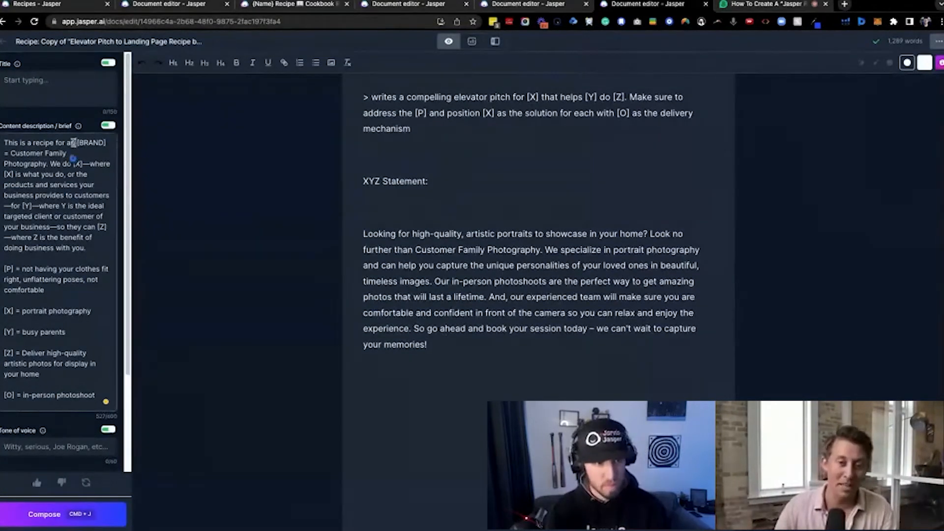
{"action": "key", "text": "BackSpace"}
{"action": "key", "text": "BackSpace"}
{"action": "key", "text": "BackSpace"}
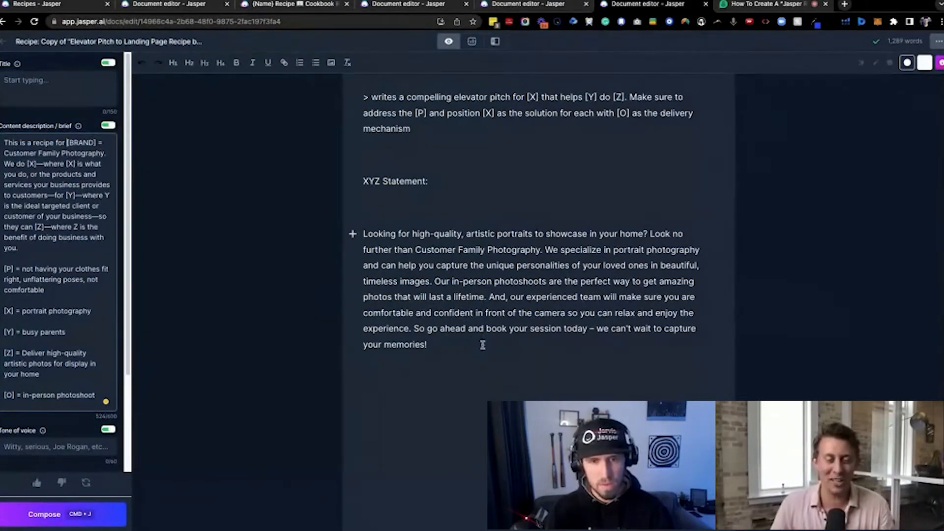
Select the whole generated elevator pitch paragraph and switch to the "How To Create A Jasper" browser page
{"action": "scroll", "coordinate": [484, 348], "scroll_direction": "down", "scroll_amount": 1}
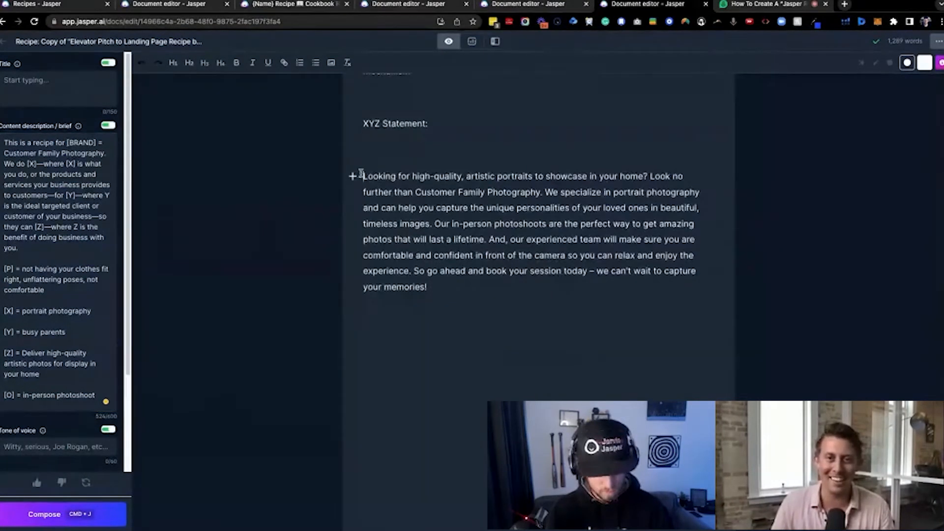
{"action": "left_click_drag", "start_coordinate": [362, 176], "coordinate": [474, 281]}
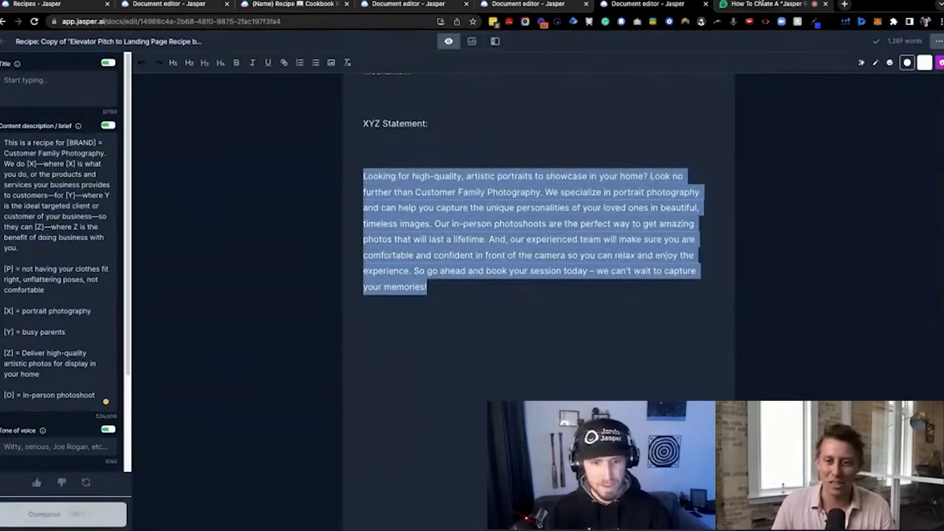
{"action": "left_click", "coordinate": [762, 5]}
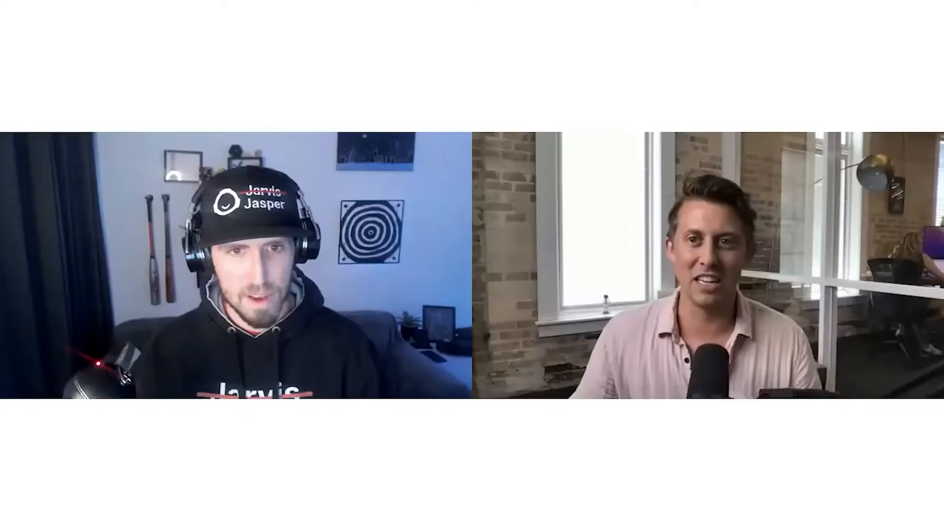
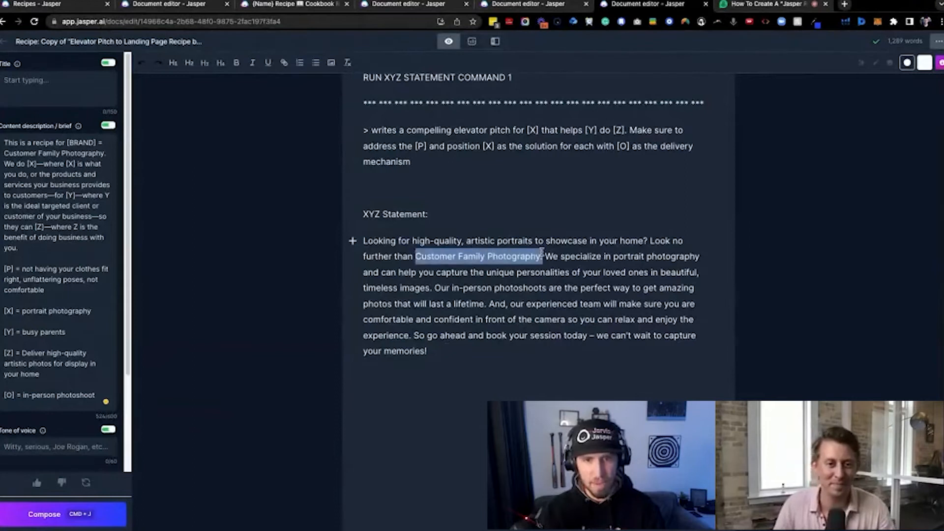
Copy the whole generated elevator pitch paragraph under the XYZ Statement heading
{"action": "key", "text": "super+j"}
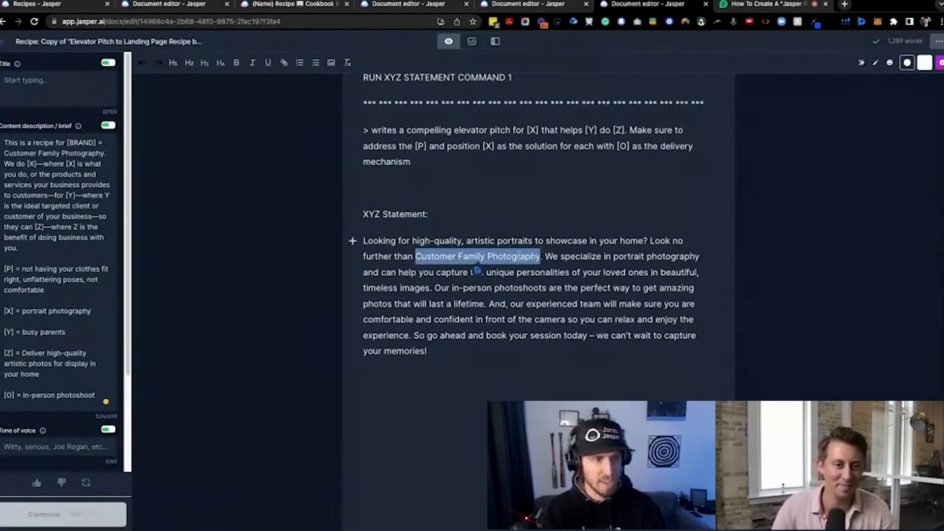
{"action": "left_click_drag", "start_coordinate": [67, 142], "coordinate": [106, 148]}
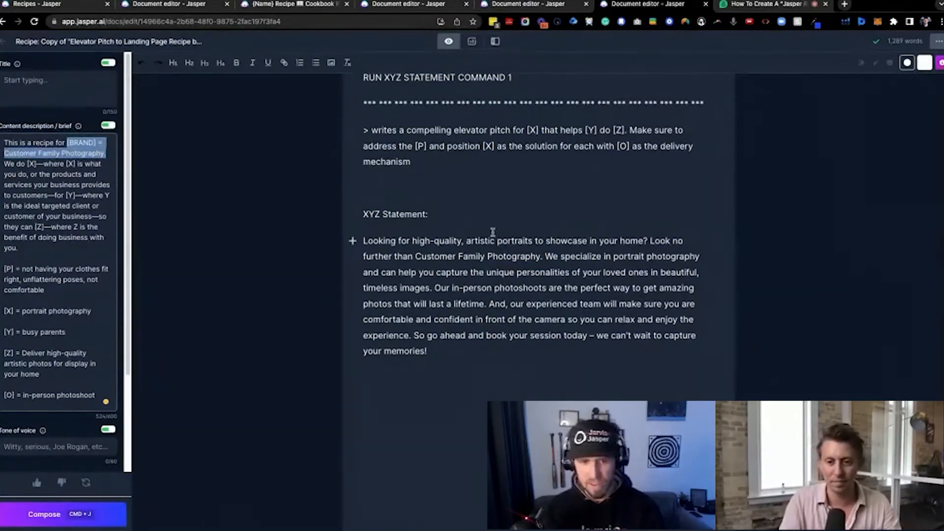
{"action": "left_click_drag", "start_coordinate": [481, 349], "coordinate": [364, 245]}
{"action": "key", "text": "super+c"}
{"action": "scroll", "coordinate": [394, 256], "scroll_direction": "down", "scroll_amount": 2}
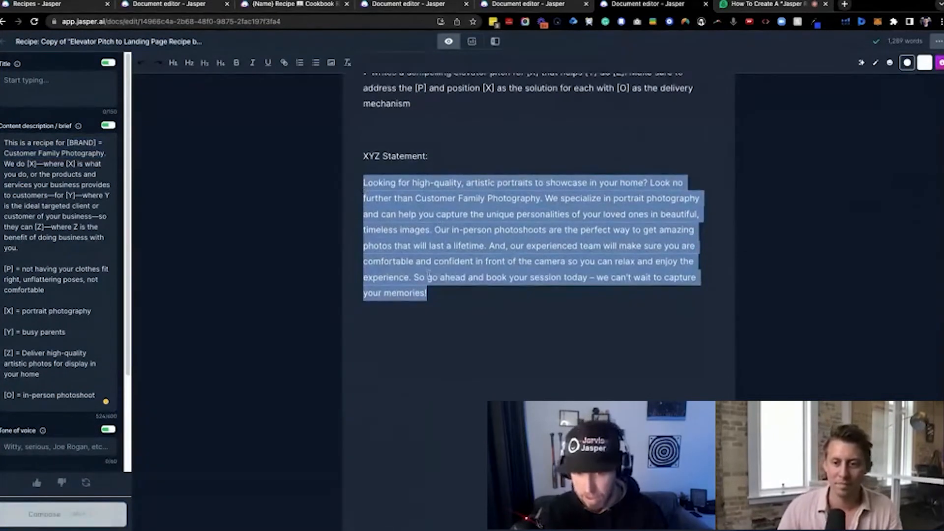
Replace the "{Copy & Paste WINNING XYZ Elevator Pitch From Above Here}" placeholder with the copied Customer Family Photography pitch
{"action": "scroll", "coordinate": [454, 282], "scroll_direction": "down", "scroll_amount": 1}
{"action": "scroll", "coordinate": [470, 278], "scroll_direction": "down", "scroll_amount": 1}
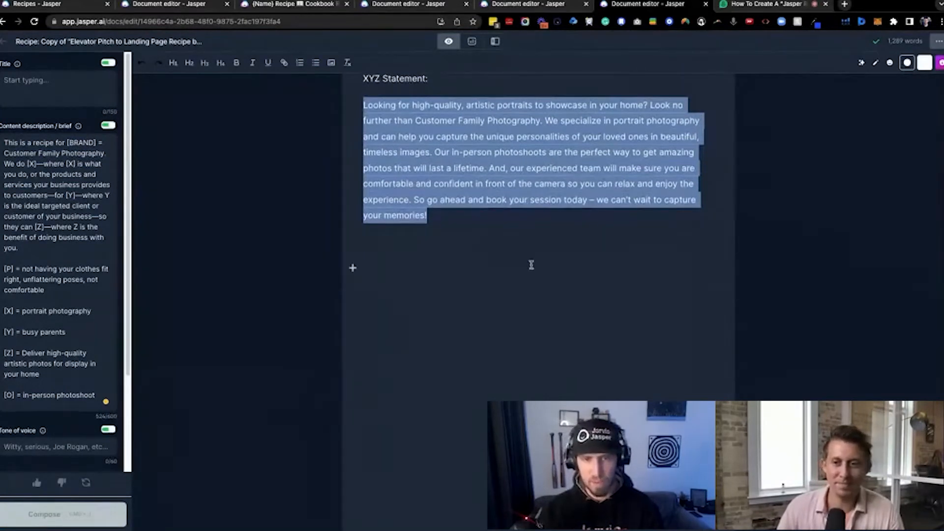
{"action": "scroll", "coordinate": [517, 263], "scroll_direction": "down", "scroll_amount": 15}
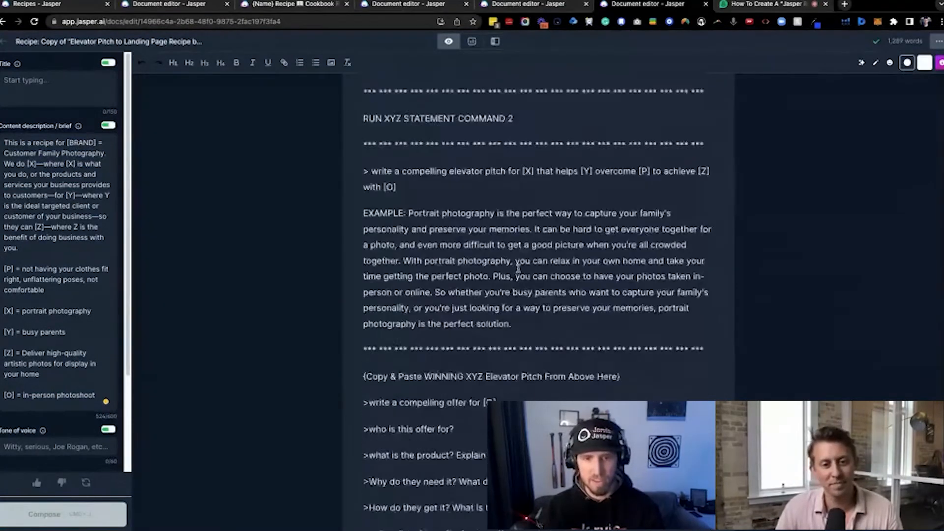
{"action": "scroll", "coordinate": [516, 266], "scroll_direction": "down", "scroll_amount": 1}
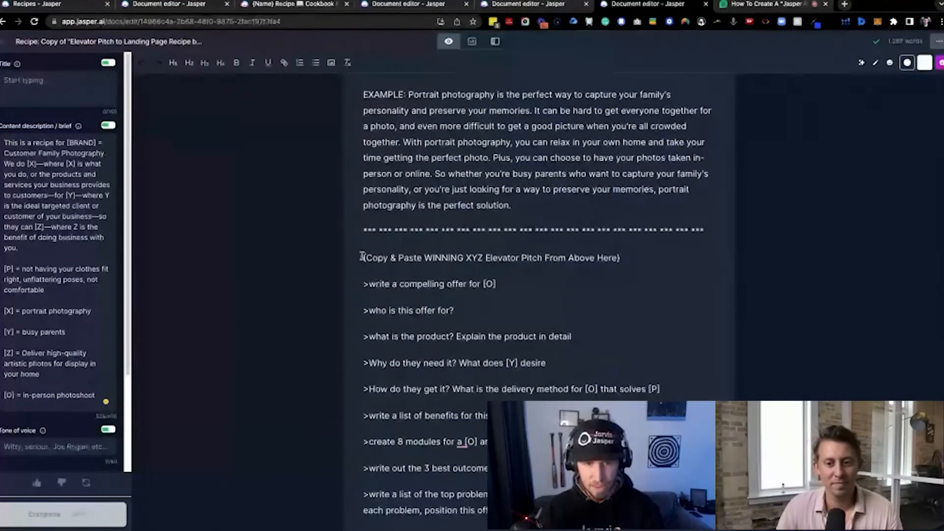
{"action": "left_click_drag", "start_coordinate": [362, 258], "coordinate": [642, 264]}
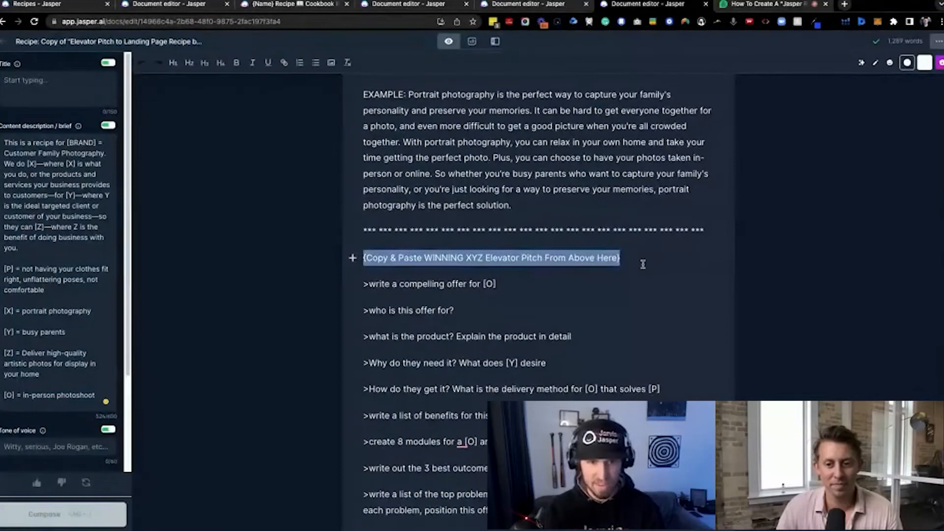
{"action": "key", "text": "BackSpace"}
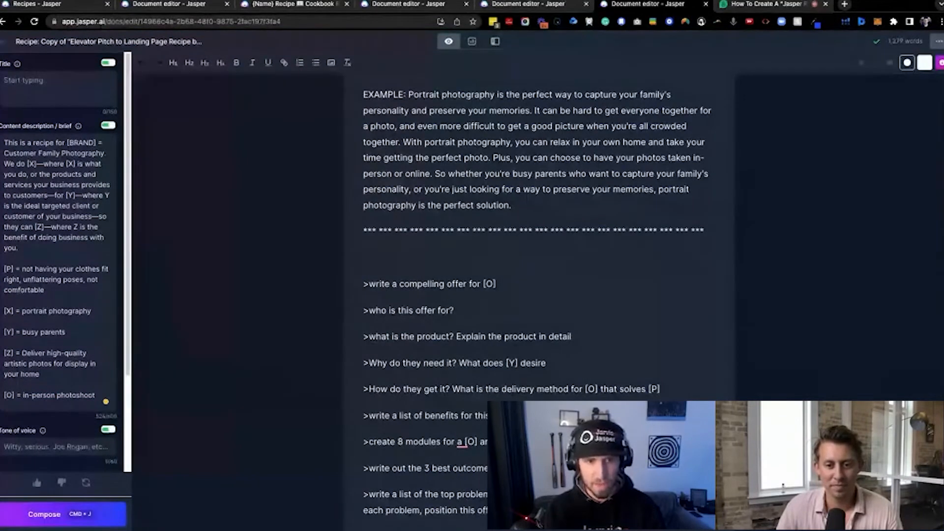
{"action": "key", "text": "super+v"}
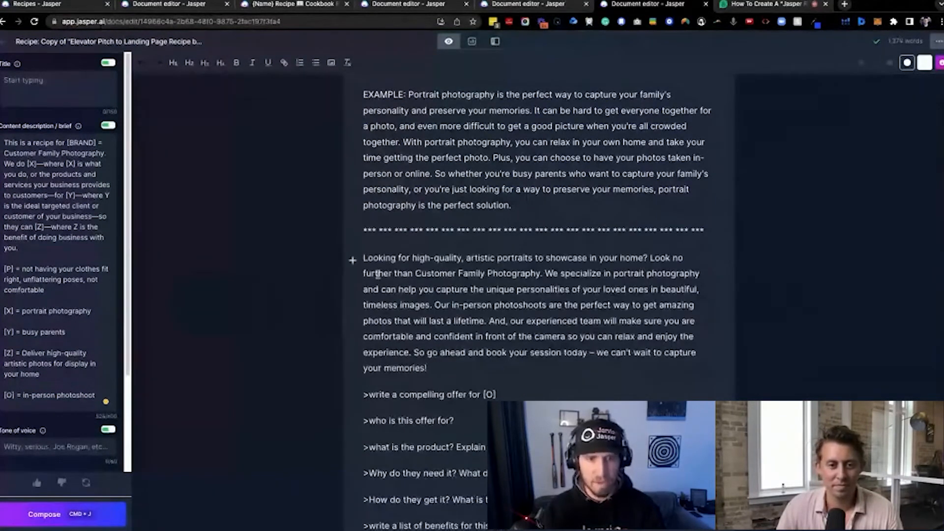
{"action": "left_click_drag", "start_coordinate": [363, 257], "coordinate": [467, 359]}
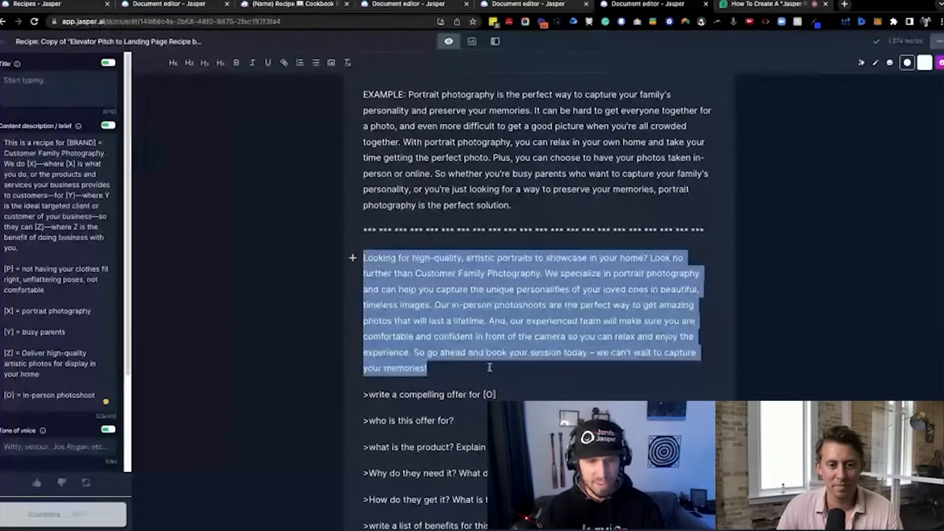
Delete the duplicate ">who is this offer for?" command directly above ">who is this not for?"
{"action": "scroll", "coordinate": [489, 367], "scroll_direction": "down", "scroll_amount": 4}
{"action": "left_click_drag", "start_coordinate": [359, 188], "coordinate": [448, 479]}
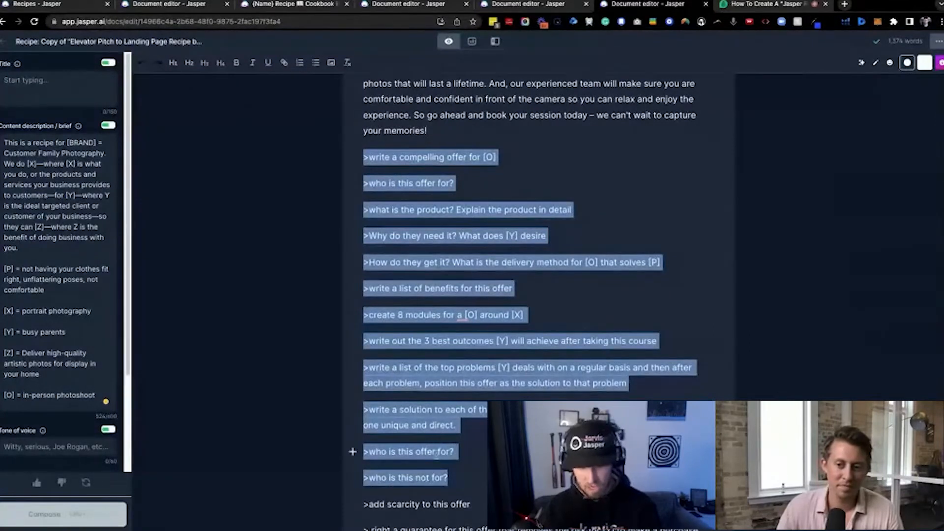
{"action": "triple_click", "coordinate": [436, 453]}
{"action": "key", "text": "BackSpace"}
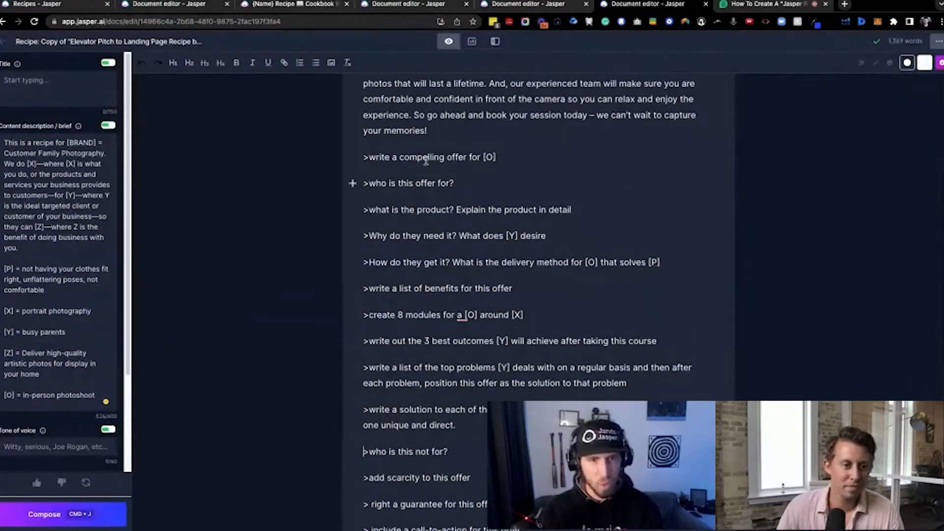
Run the ">write a compelling offer for [O]" command below the pasted elevator pitch
{"action": "triple_click", "coordinate": [484, 157]}
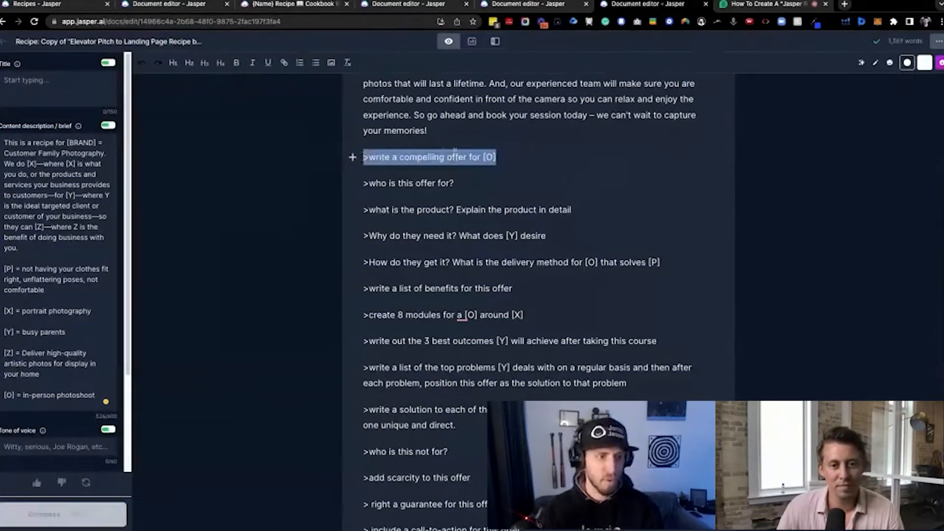
{"action": "scroll", "coordinate": [521, 170], "scroll_direction": "up", "scroll_amount": 1}
{"action": "left_click", "coordinate": [521, 169]}
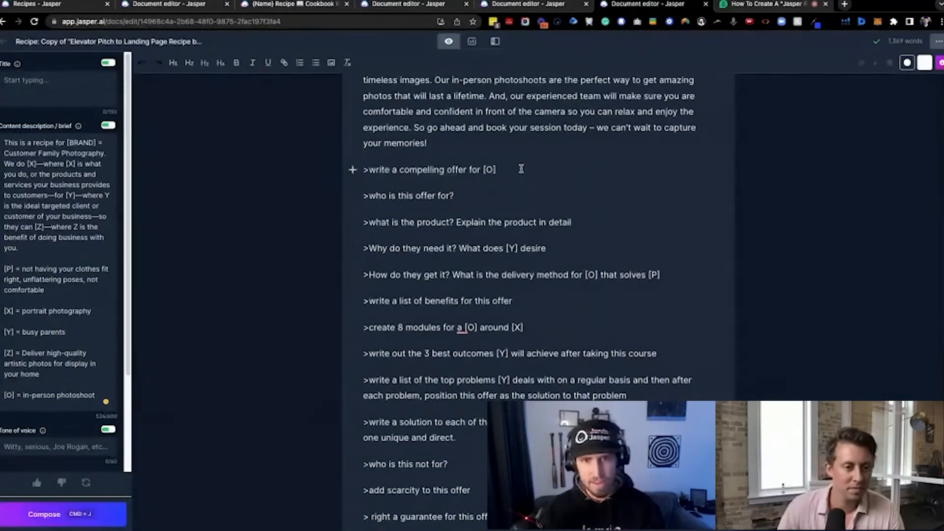
{"action": "scroll", "coordinate": [516, 177], "scroll_direction": "up", "scroll_amount": 1}
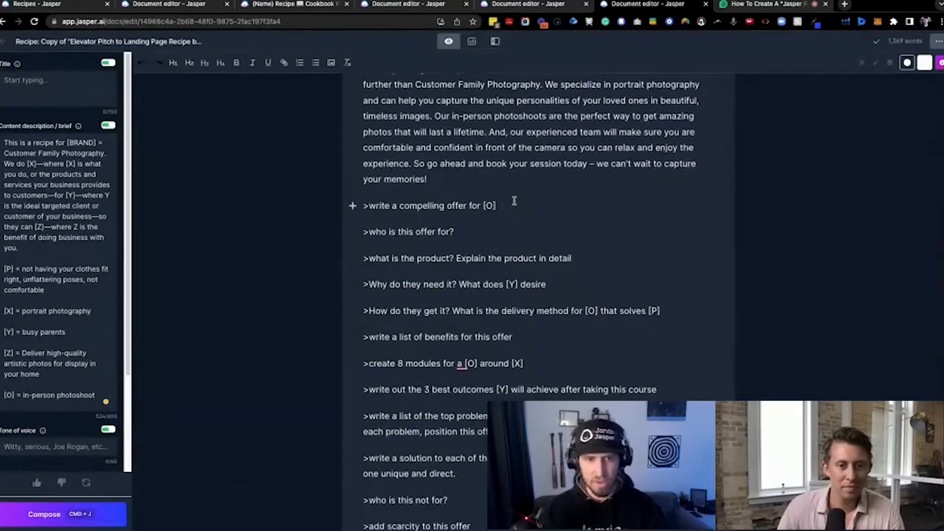
{"action": "key", "text": "super+j"}
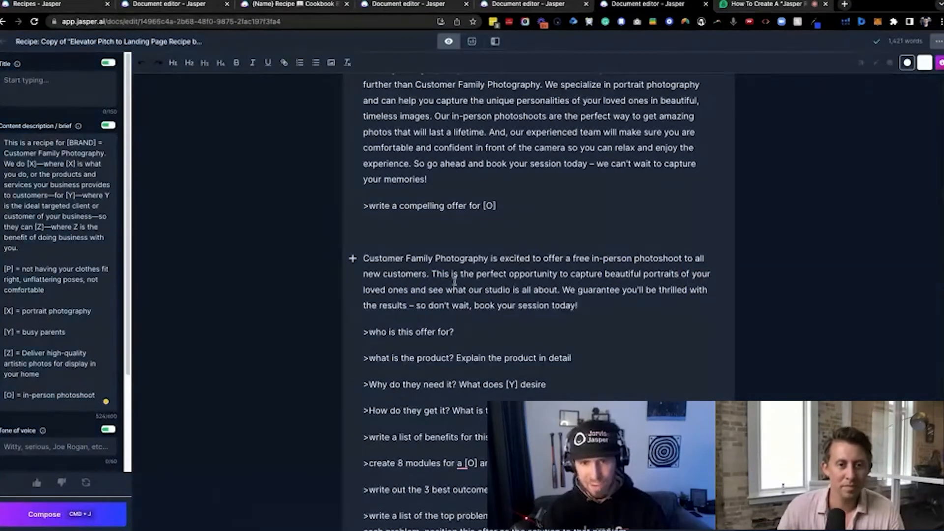
Review the generated offer text and run the ">who is this offer for?" command beneath it
{"action": "left_click_drag", "start_coordinate": [433, 274], "coordinate": [585, 306]}
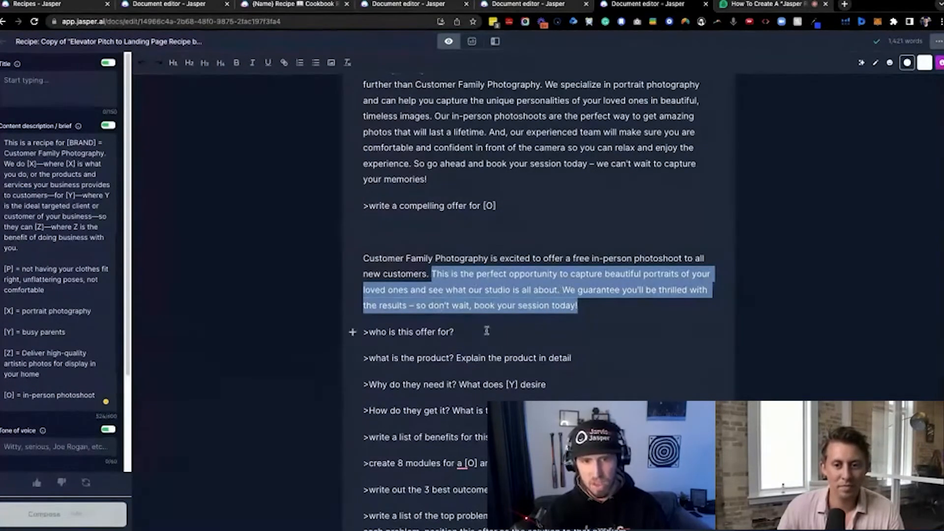
{"action": "left_click", "coordinate": [578, 314]}
{"action": "scroll", "coordinate": [492, 295], "scroll_direction": "down", "scroll_amount": 2}
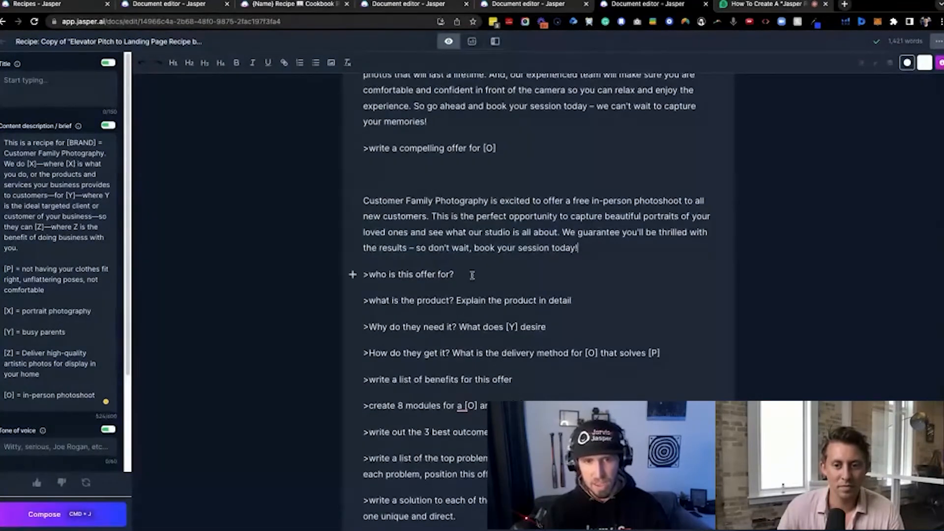
{"action": "left_click", "coordinate": [474, 275]}
{"action": "key", "text": "super+j"}
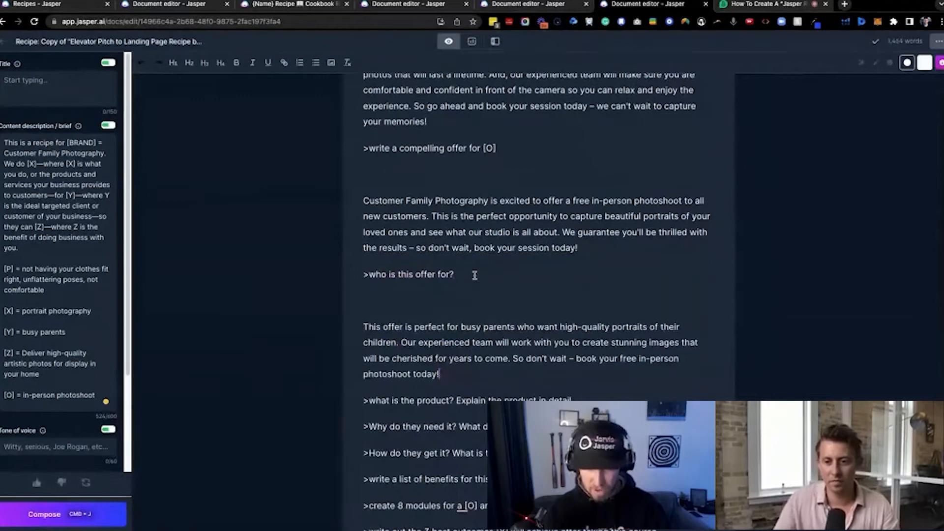
Compare the target audience answer with the [Y] value in the brief and run ">what is the product? Explain the product in detail"
{"action": "scroll", "coordinate": [480, 266], "scroll_direction": "down", "scroll_amount": 2}
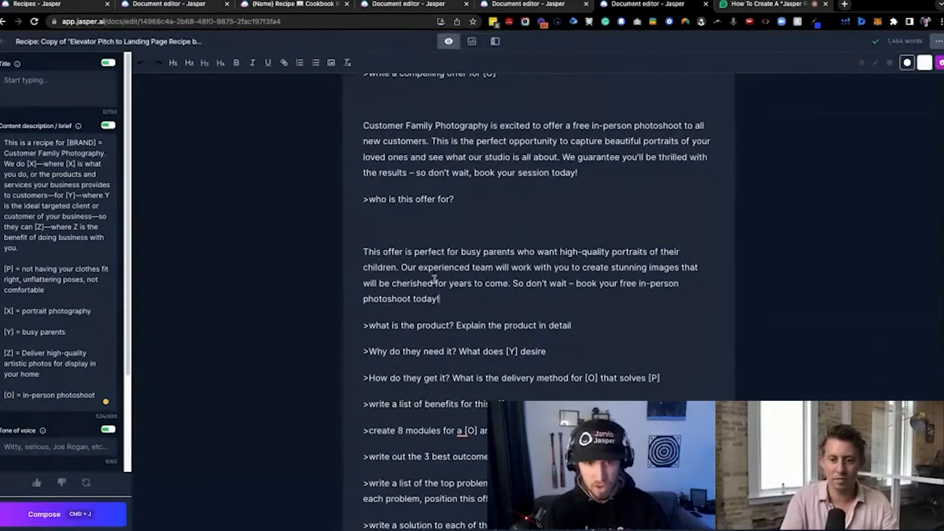
{"action": "left_click_drag", "start_coordinate": [439, 299], "coordinate": [358, 251]}
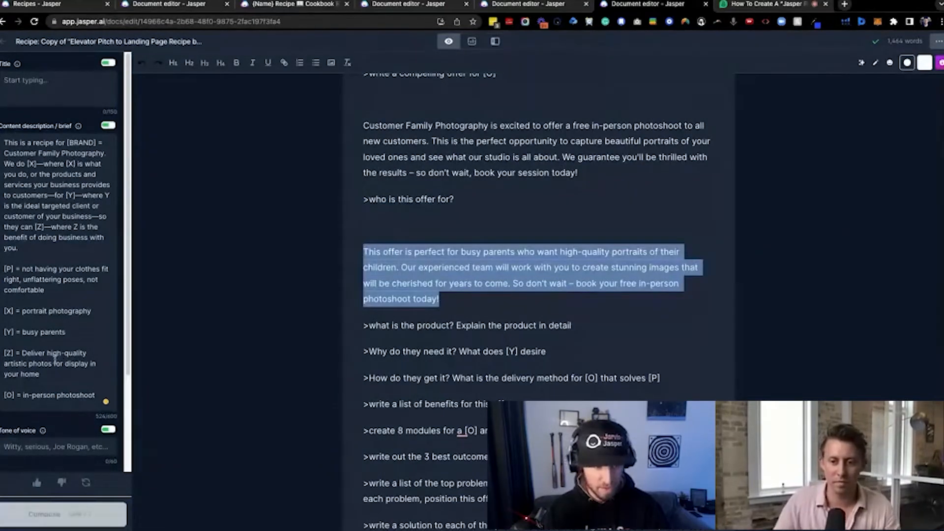
{"action": "left_click_drag", "start_coordinate": [66, 333], "coordinate": [22, 333]}
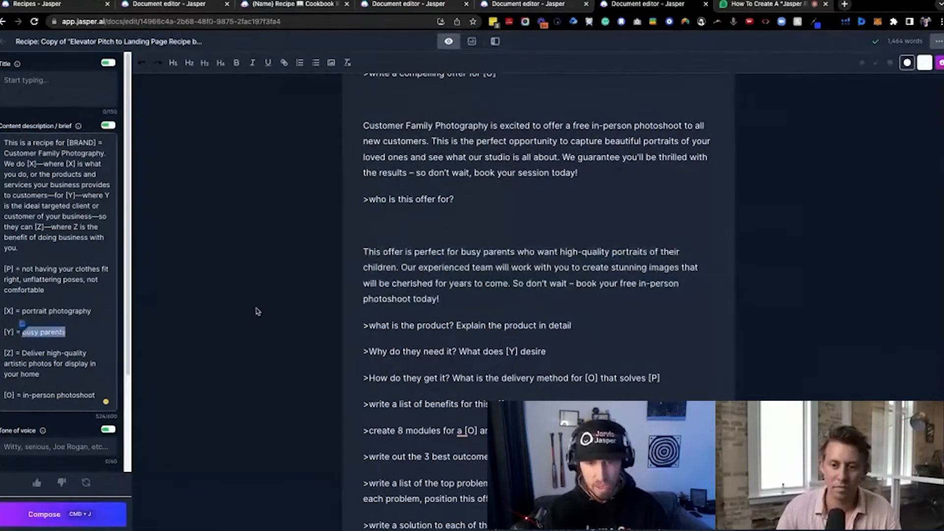
{"action": "left_click", "coordinate": [464, 291]}
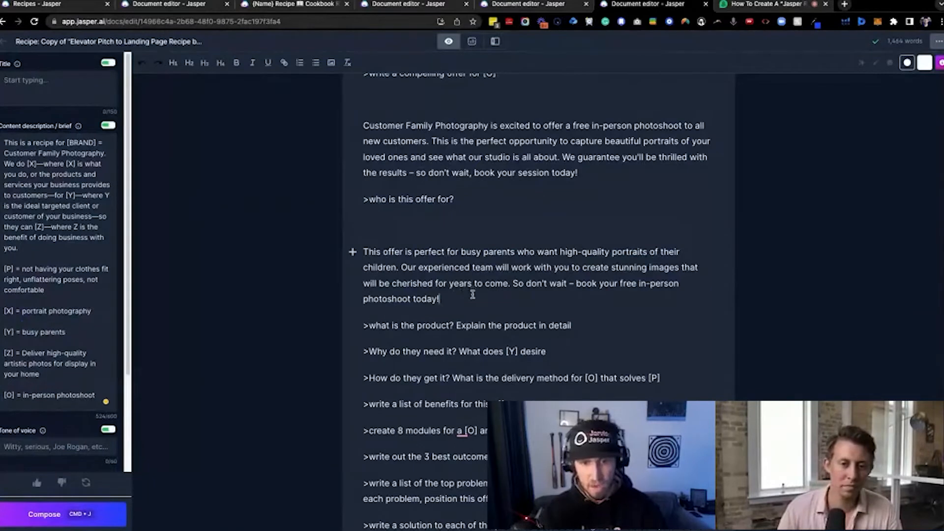
{"action": "left_click", "coordinate": [594, 324]}
{"action": "key", "text": "super+Return"}
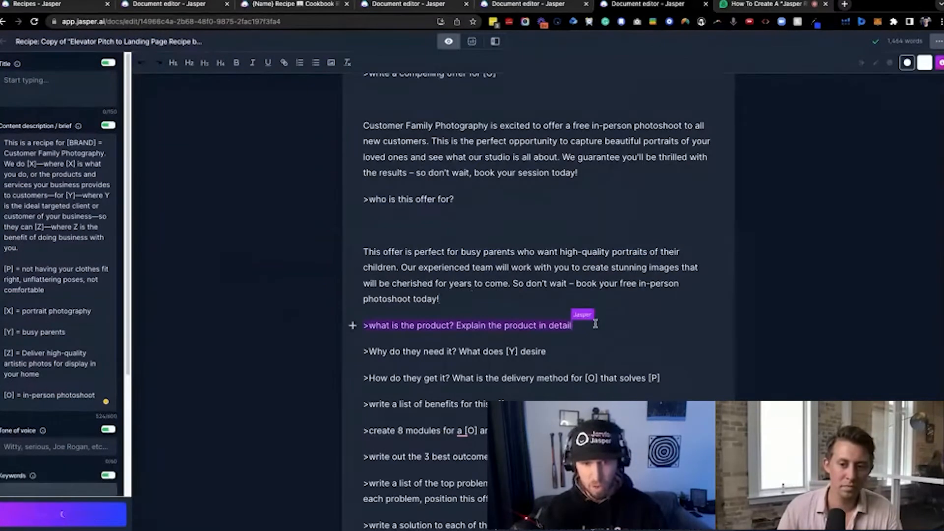
{"action": "scroll", "coordinate": [449, 299], "scroll_direction": "down", "scroll_amount": 1}
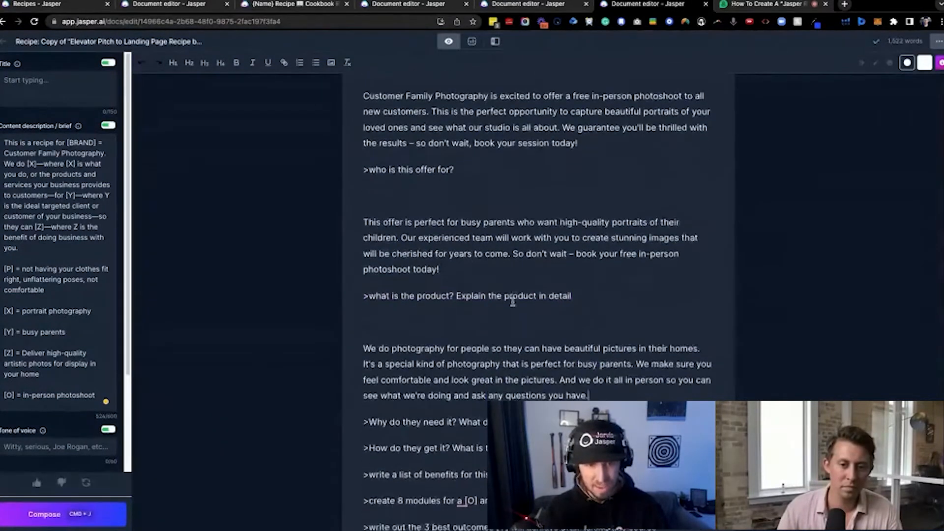
Run the ">Why do they need it? What does [Y] desire" command and move its answer into a separate paragraph below
{"action": "left_click_drag", "start_coordinate": [365, 278], "coordinate": [573, 278]}
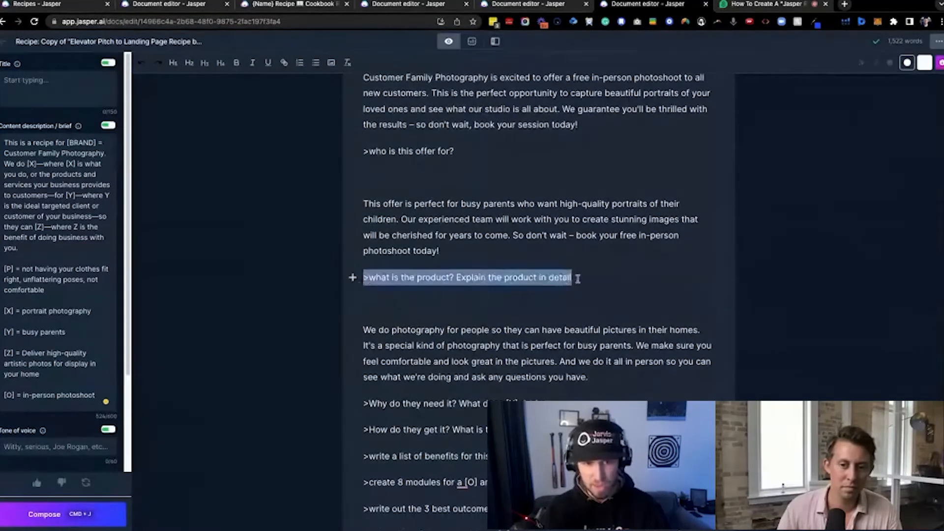
{"action": "key", "text": "super+Return"}
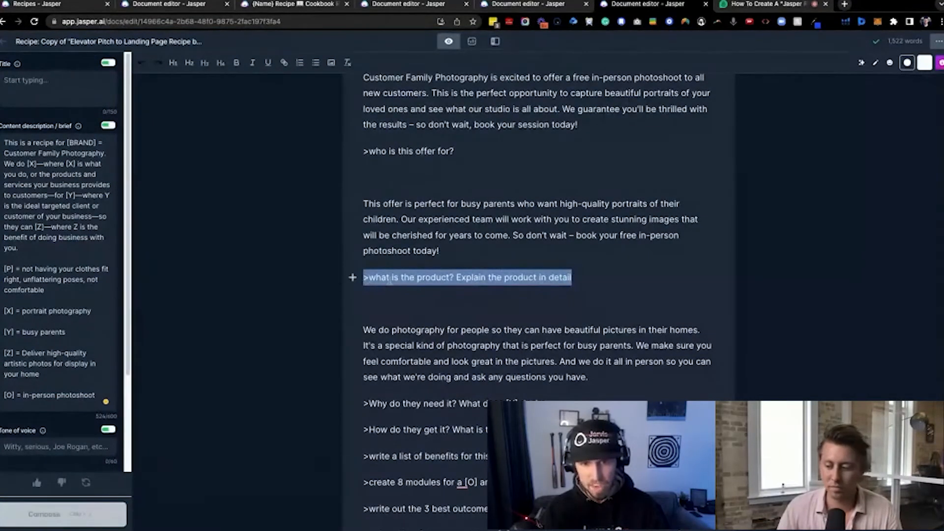
{"action": "left_click_drag", "start_coordinate": [369, 328], "coordinate": [619, 382]}
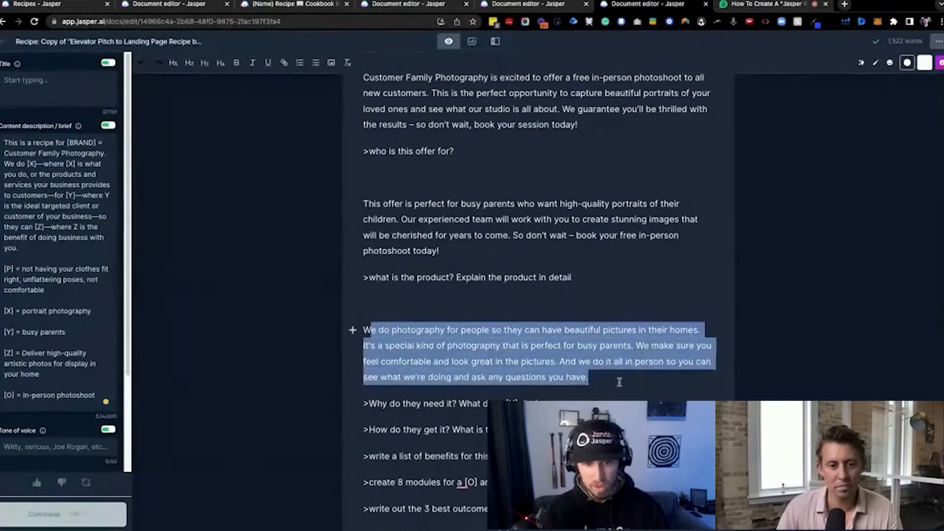
{"action": "left_click", "coordinate": [620, 382]}
{"action": "scroll", "coordinate": [595, 338], "scroll_direction": "down", "scroll_amount": 1}
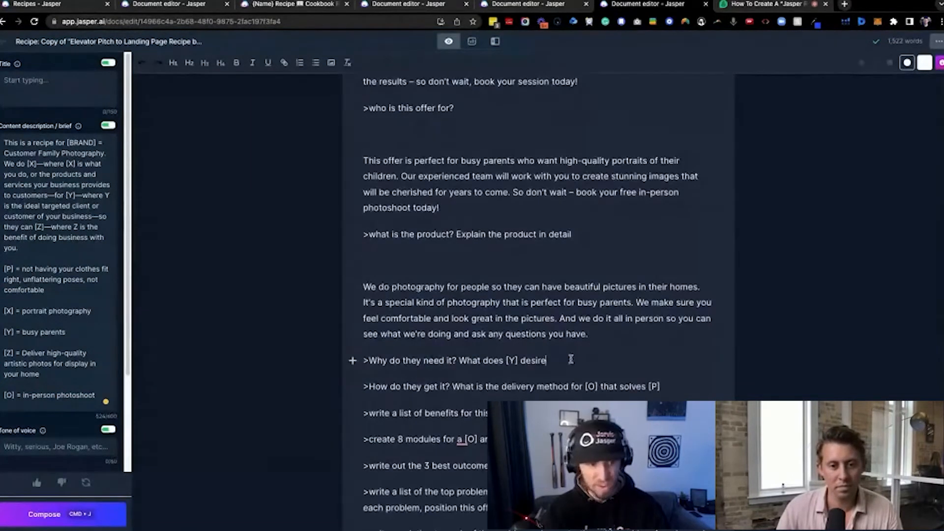
{"action": "key", "text": "super+j"}
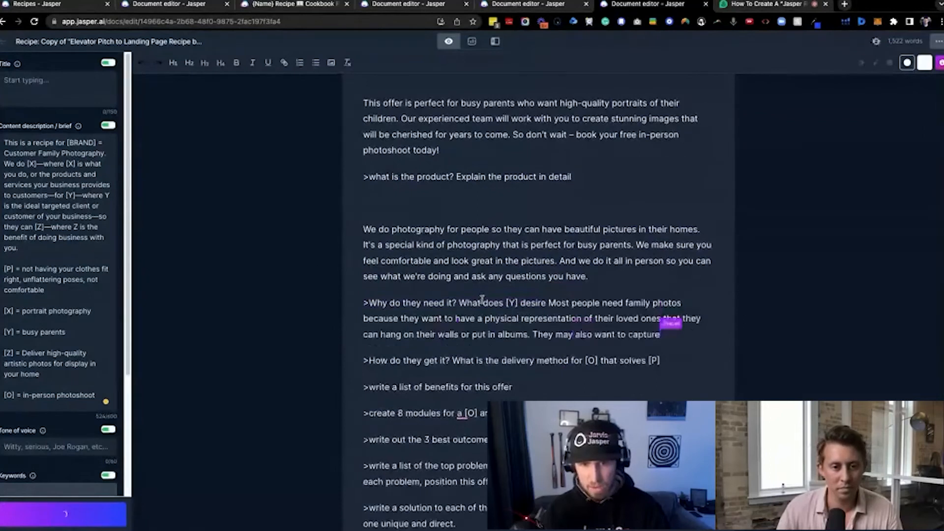
{"action": "left_click", "coordinate": [548, 302]}
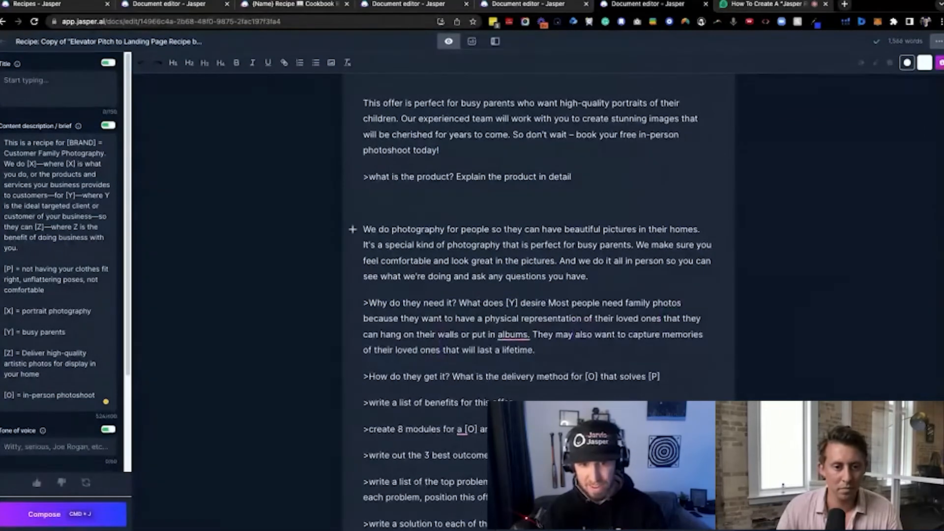
{"action": "key", "text": "Return"}
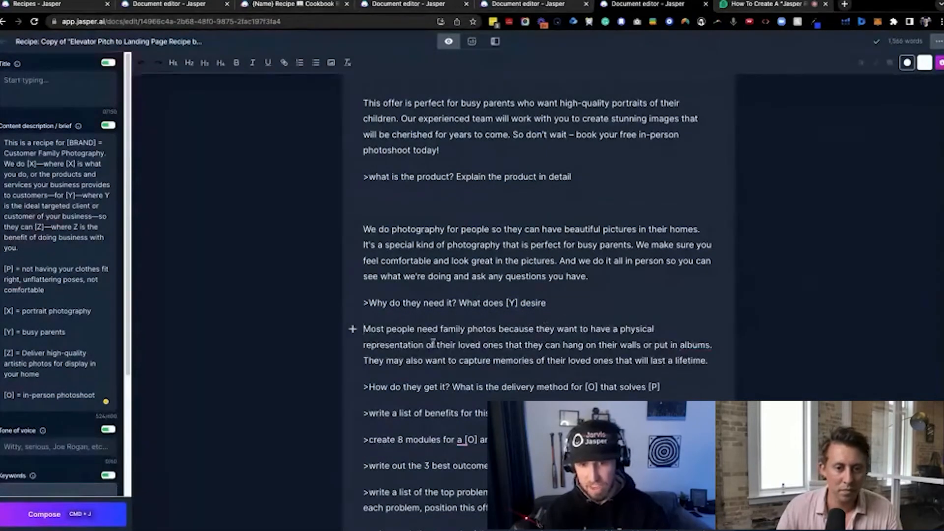
Rerun ">Why do they need it? What does [Y] desire" to generate another answer above the existing one
{"action": "triple_click", "coordinate": [417, 339]}
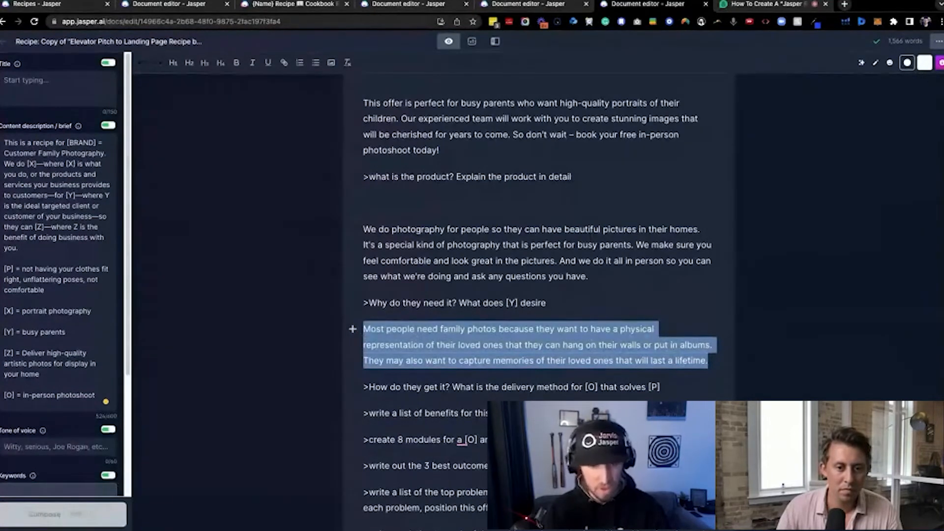
{"action": "left_click", "coordinate": [446, 361]}
{"action": "left_click_drag", "start_coordinate": [707, 360], "coordinate": [355, 331]}
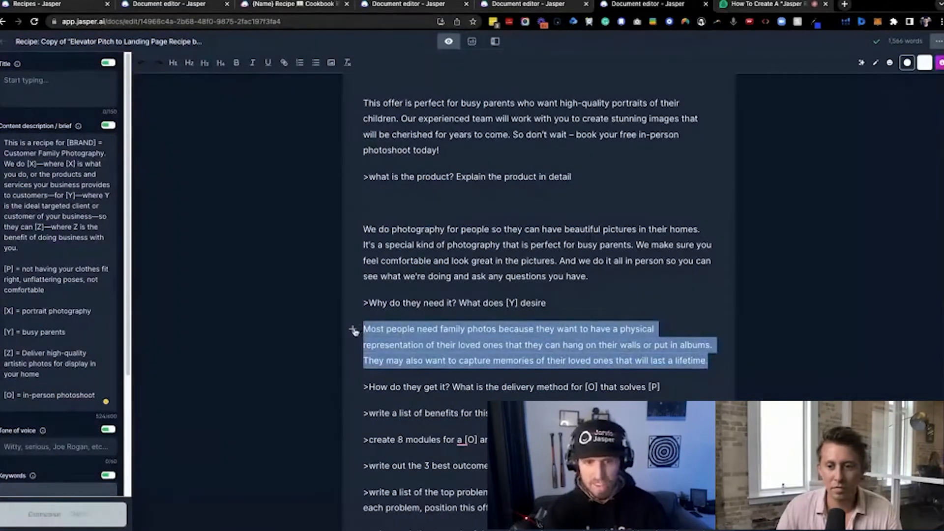
{"action": "left_click", "coordinate": [565, 303]}
{"action": "key", "text": "super+Return"}
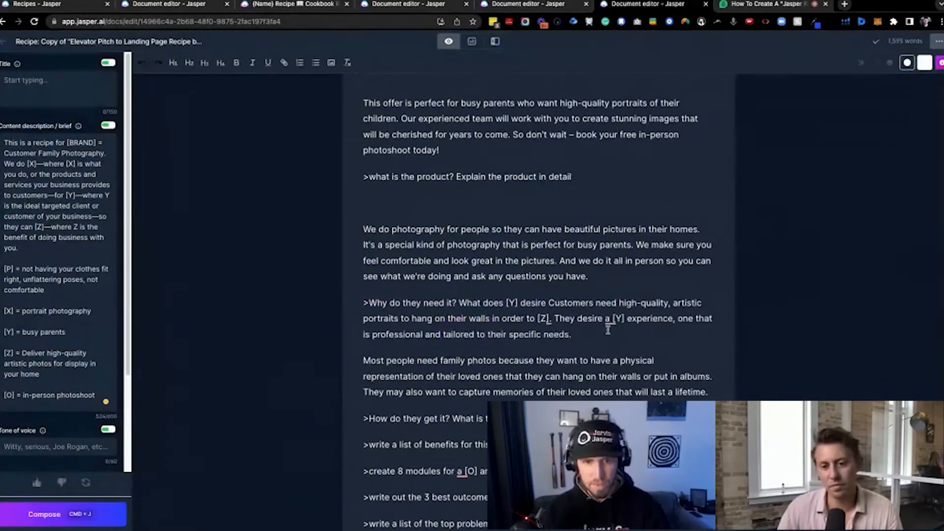
Delete the newest answer beside ">Why do they need it? What does [Y] desire" and run ">How do they get it? What is the delivery method for [O] that solves [P]"
{"action": "left_click_drag", "start_coordinate": [606, 330], "coordinate": [548, 305]}
{"action": "key", "text": "BackSpace"}
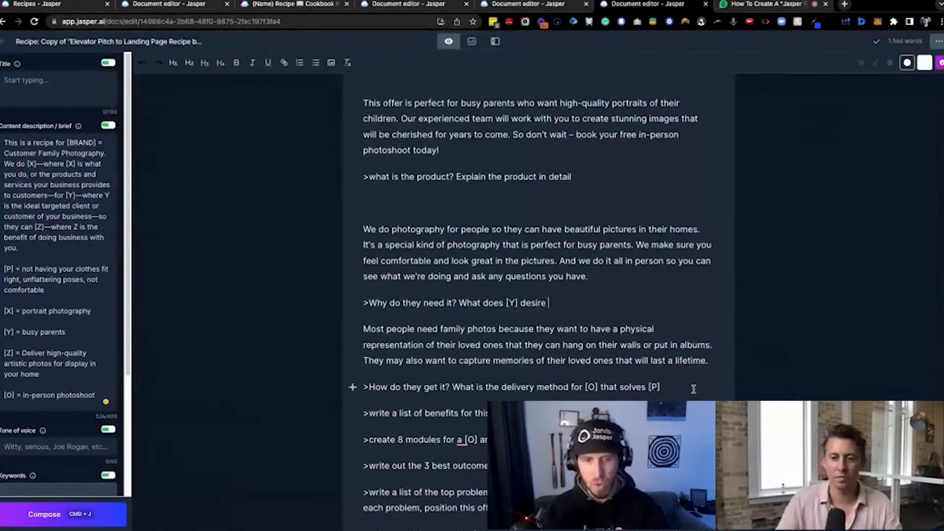
{"action": "scroll", "coordinate": [662, 353], "scroll_direction": "down", "scroll_amount": 1}
{"action": "scroll", "coordinate": [665, 353], "scroll_direction": "down", "scroll_amount": 2}
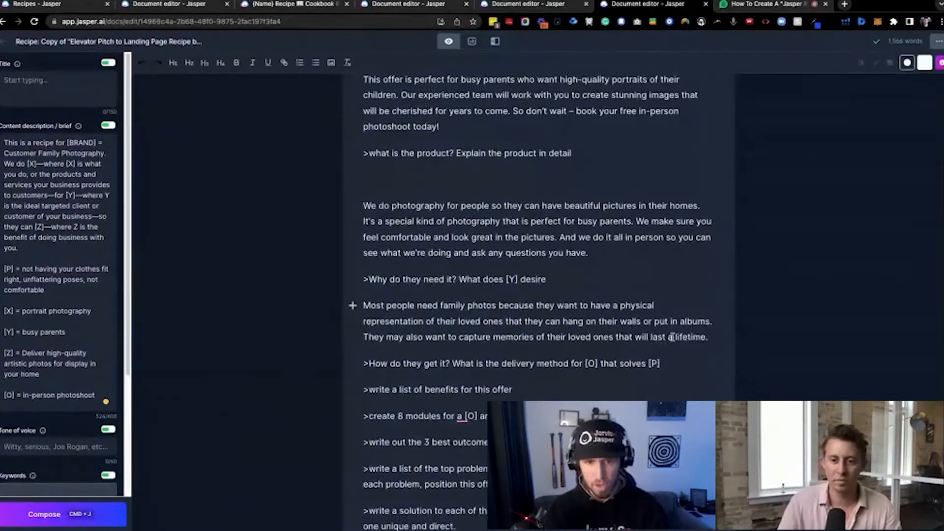
{"action": "left_click", "coordinate": [672, 340]}
{"action": "key", "text": "super+Return"}
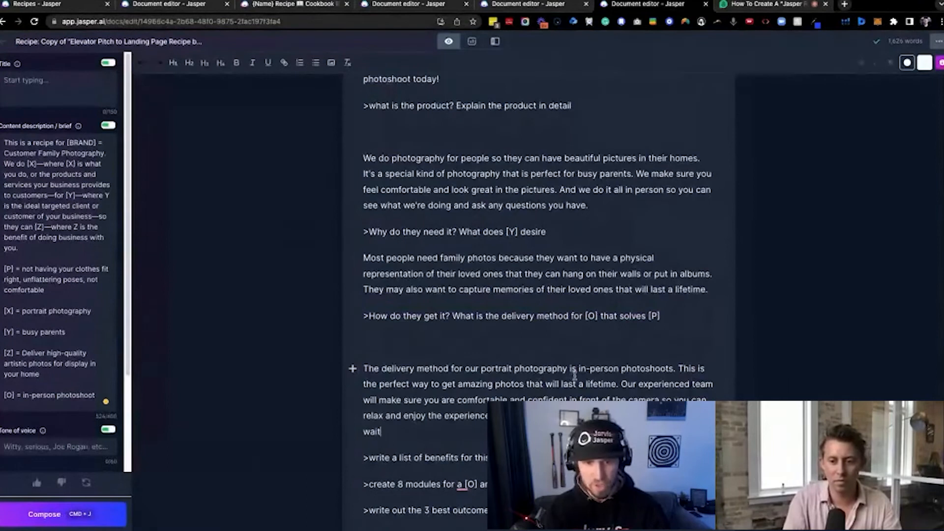
{"action": "key", "text": "super+j"}
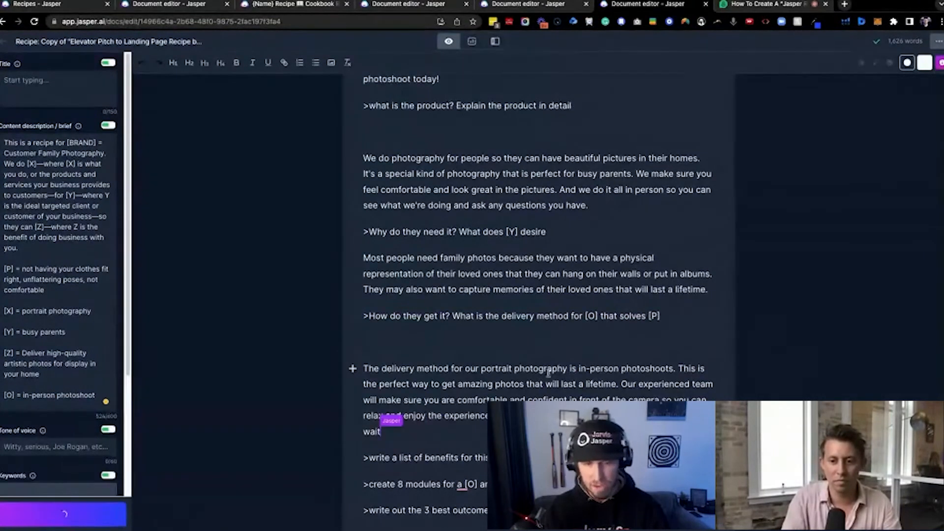
Run ">write a list of benefits for this offer" and move its first benefit onto its own line starting with a dash
{"action": "scroll", "coordinate": [474, 411], "scroll_direction": "down", "scroll_amount": 1}
{"action": "left_click", "coordinate": [546, 396]}
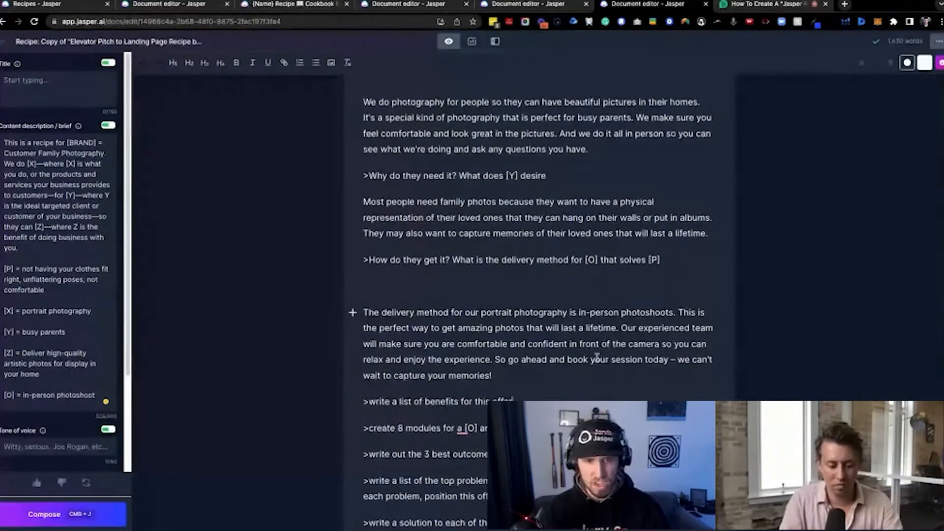
{"action": "scroll", "coordinate": [496, 358], "scroll_direction": "down", "scroll_amount": 2}
{"action": "left_click_drag", "start_coordinate": [515, 314], "coordinate": [362, 318]}
{"action": "left_click", "coordinate": [524, 312]}
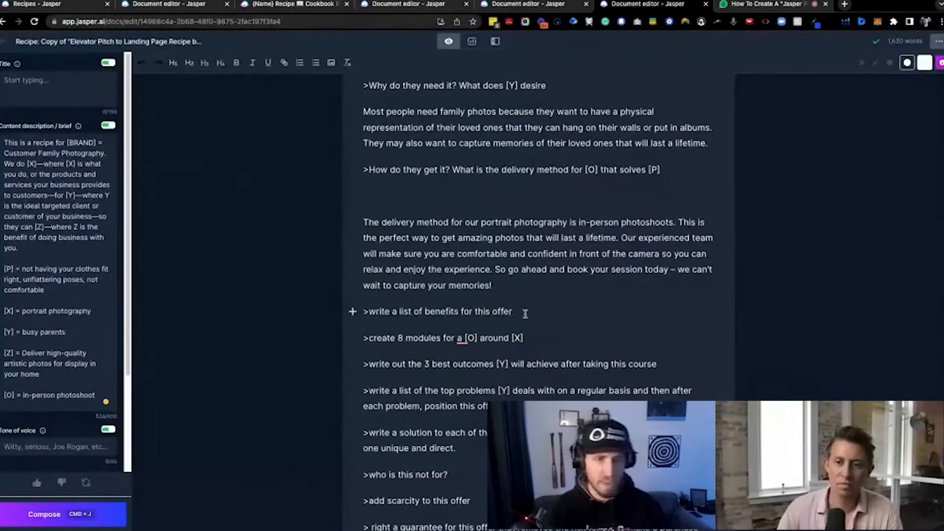
{"action": "key", "text": "super+j"}
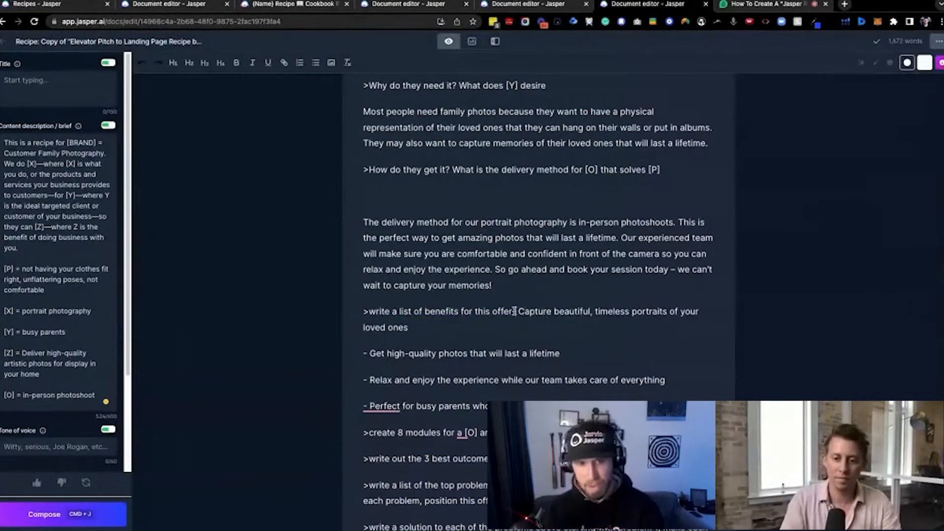
{"action": "left_click", "coordinate": [512, 311]}
{"action": "key", "text": "Return"}
{"action": "type", "text": "-"}
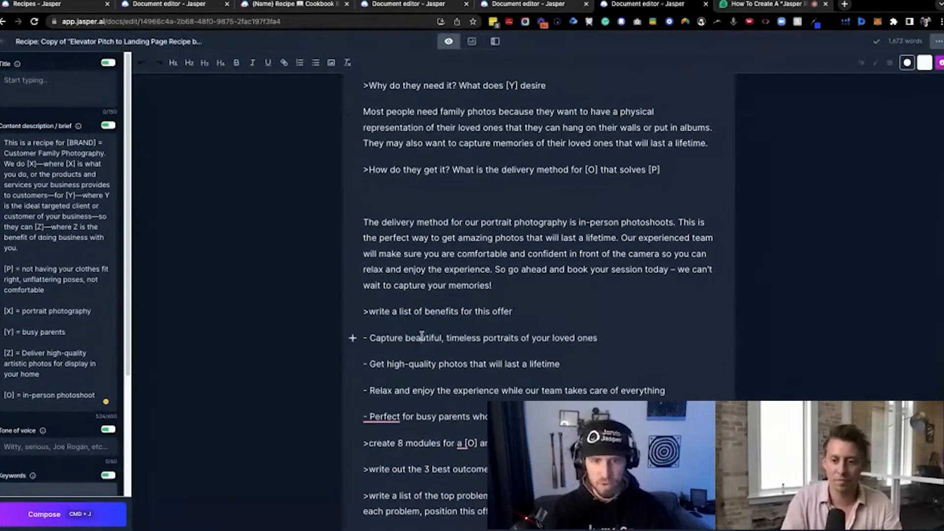
Read through the first three generated benefits and generate more text below the benefits list
{"action": "triple_click", "coordinate": [421, 337]}
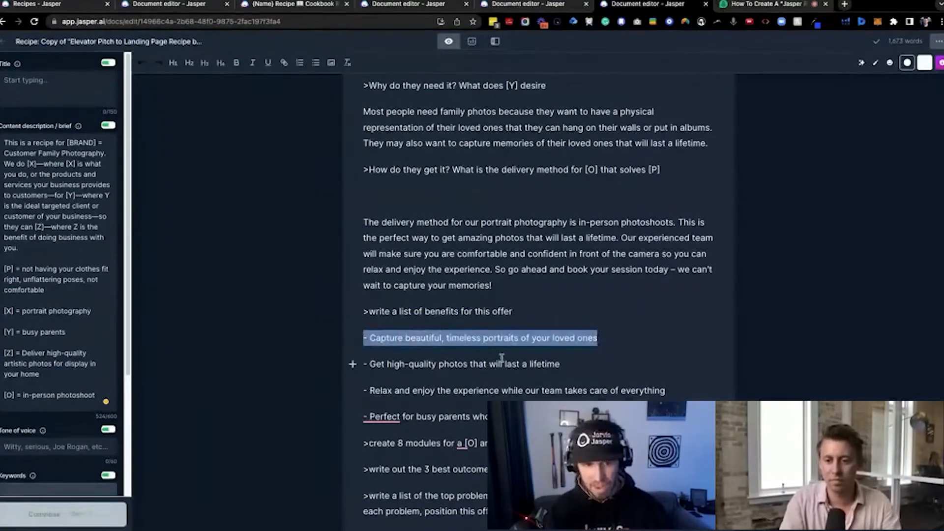
{"action": "left_click", "coordinate": [469, 364]}
{"action": "triple_click", "coordinate": [470, 364]}
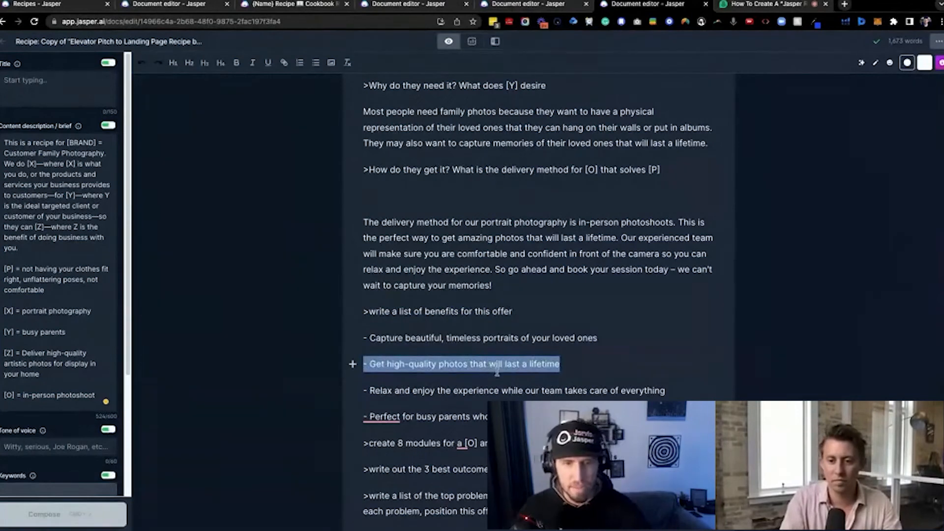
{"action": "triple_click", "coordinate": [403, 391]}
{"action": "key", "text": "super+Return"}
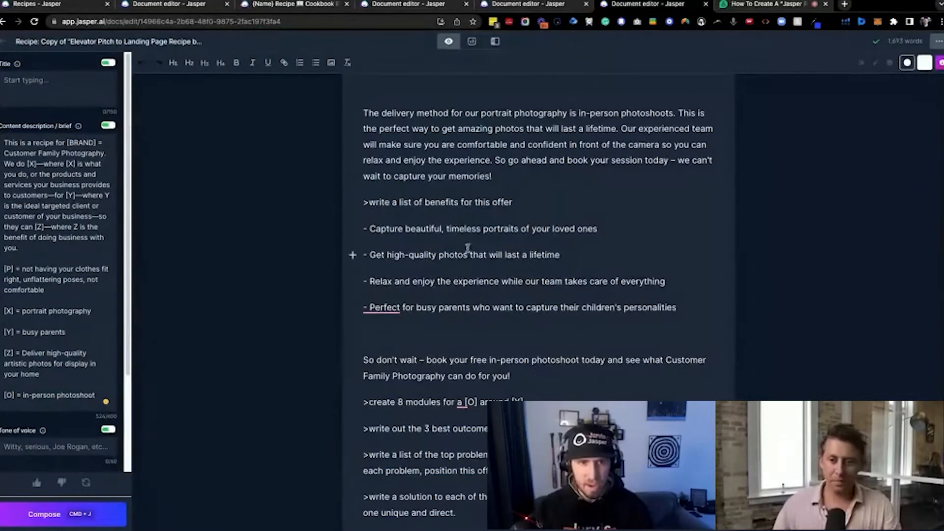
Change the benefits command to ">write a 17 list of benefits for this offer" and continue generating from the end of the fourth benefit
{"action": "left_click", "coordinate": [399, 202]}
{"action": "type", "text": "47"}
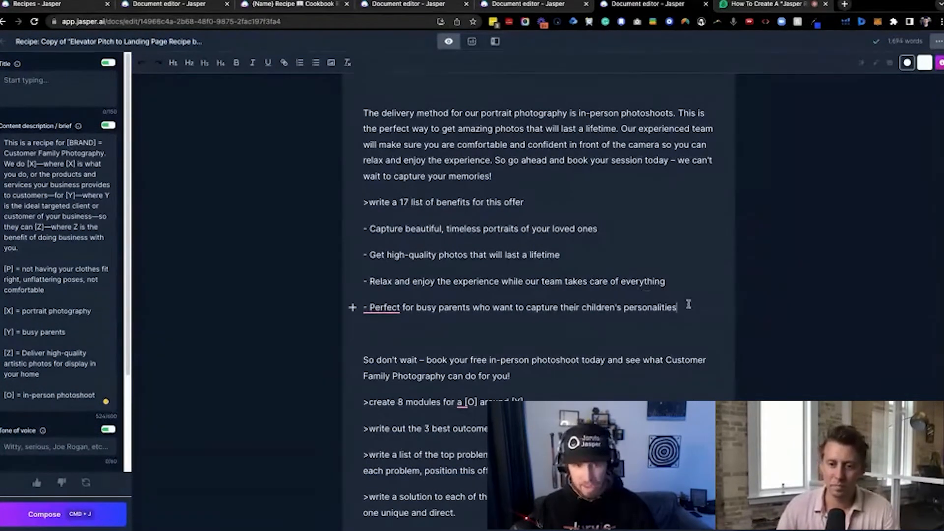
{"action": "left_click_drag", "start_coordinate": [686, 307], "coordinate": [352, 309]}
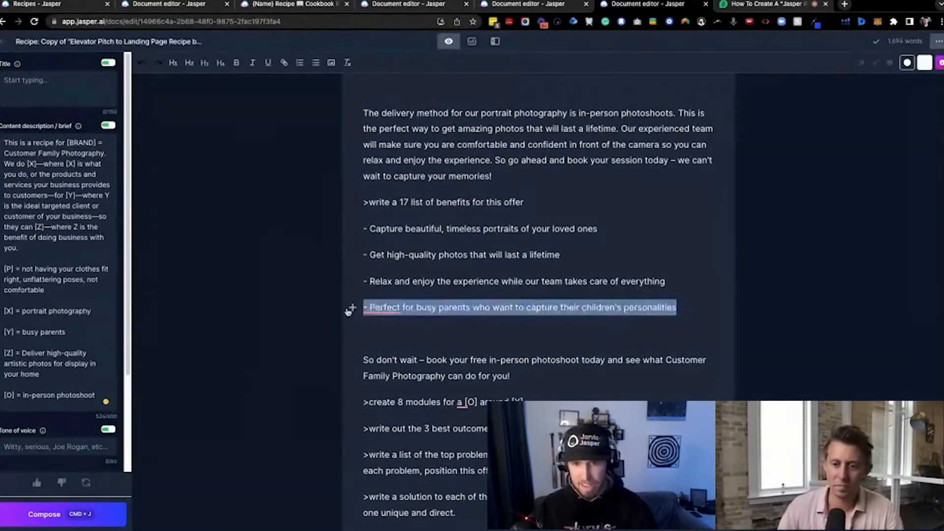
{"action": "left_click", "coordinate": [694, 306]}
{"action": "key", "text": "super+j"}
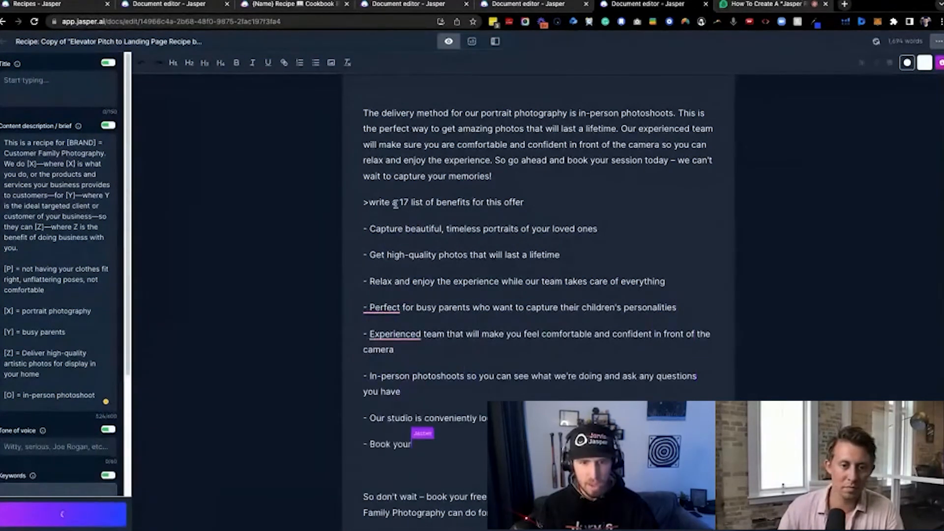
{"action": "key", "text": "super+j"}
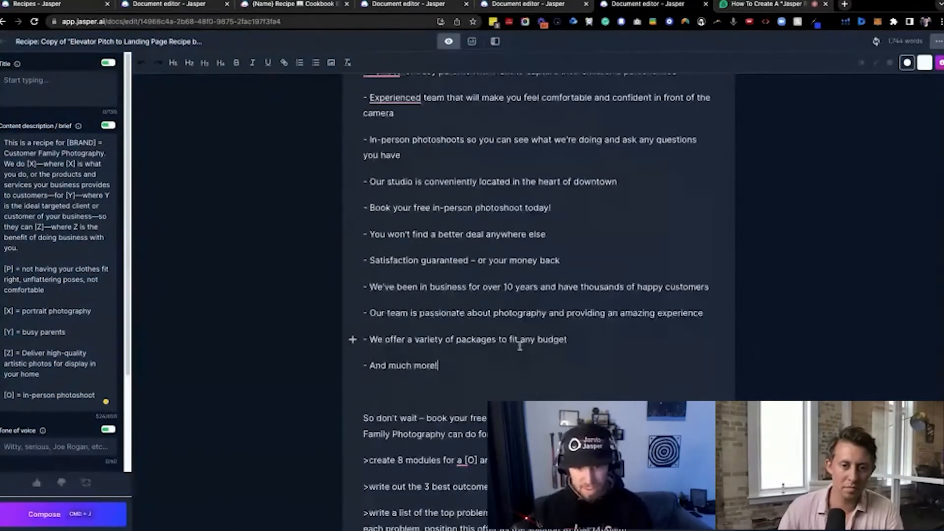
Delete the "So don't wait" paragraph and the leftover empty line beneath the benefits list
{"action": "left_click_drag", "start_coordinate": [540, 434], "coordinate": [367, 392]}
{"action": "key", "text": "BackSpace"}
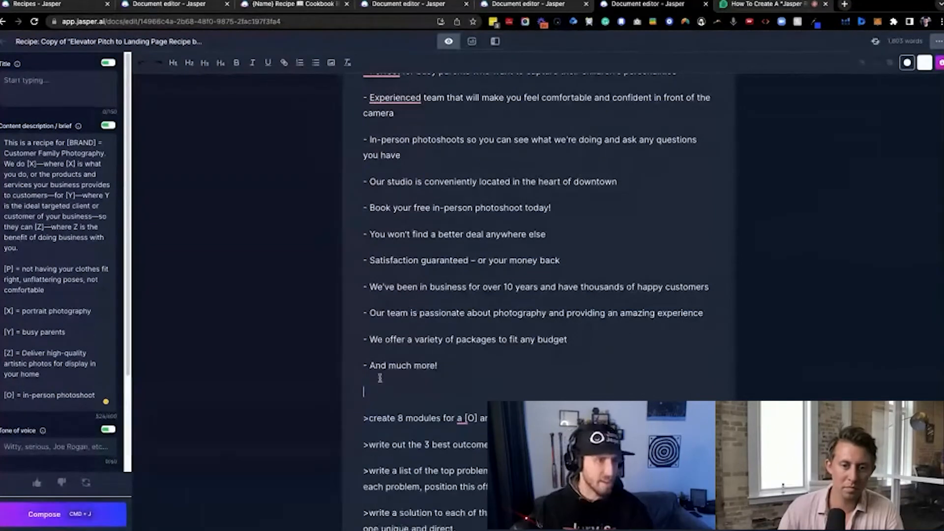
{"action": "key", "text": "BackSpace"}
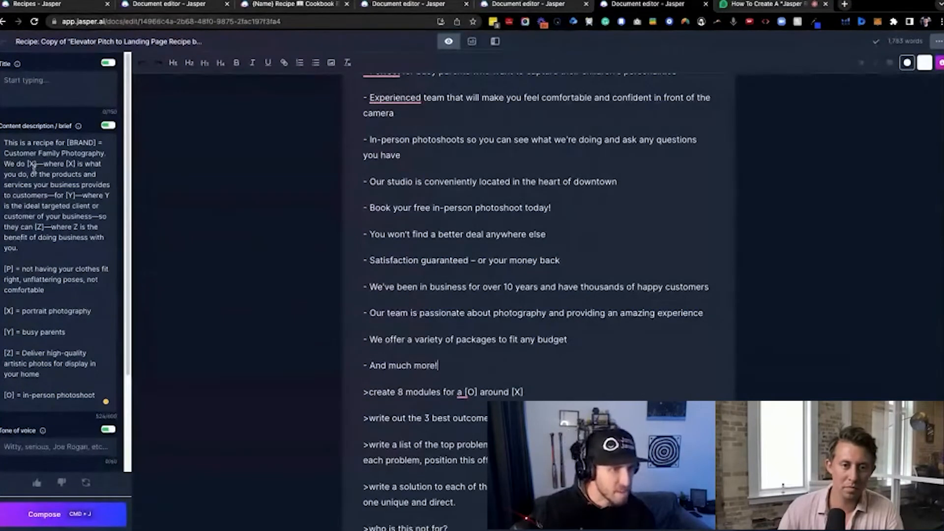
Change the brand name in the content description to "Custom Family Photography"
{"action": "double_click", "coordinate": [24, 153]}
{"action": "type", "text": "Custom"}
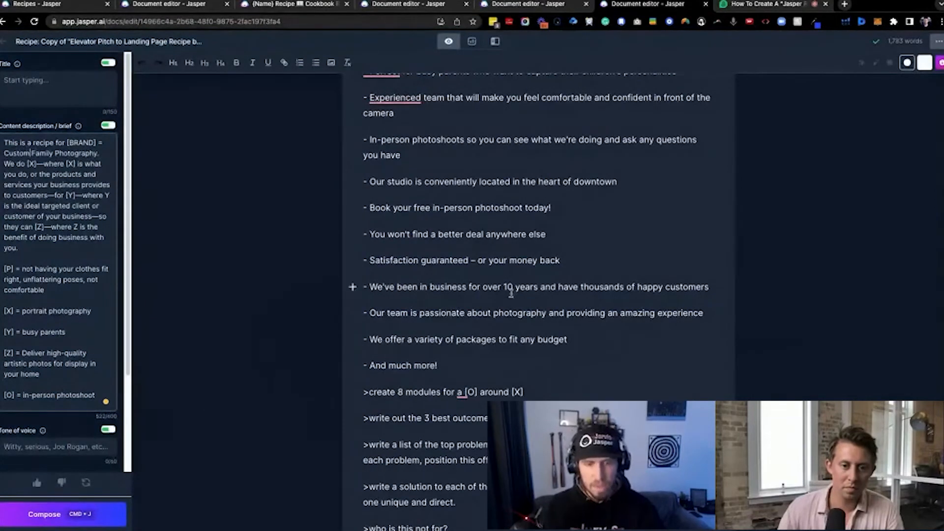
Add an empty line after the "And much more!" benefit and run ">create 8 modules for a [O] around [X]"
{"action": "scroll", "coordinate": [505, 384], "scroll_direction": "down", "scroll_amount": 1}
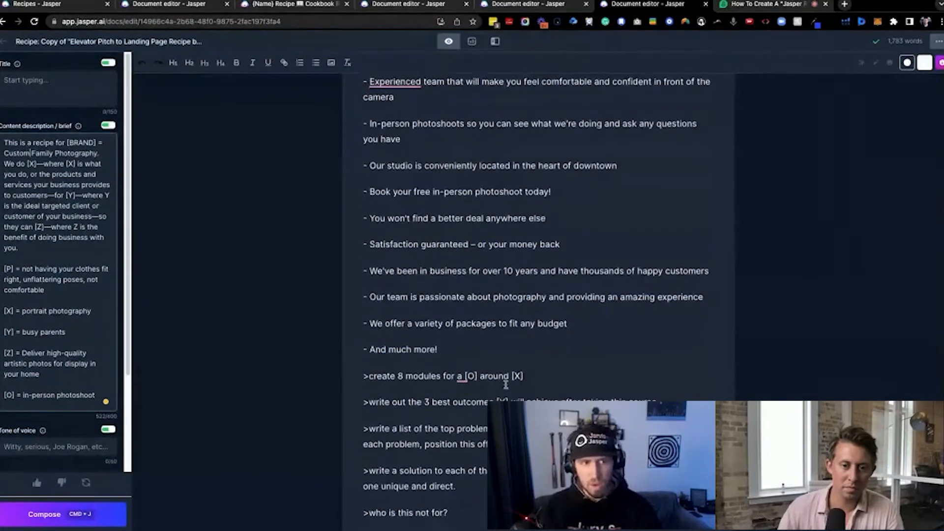
{"action": "left_click", "coordinate": [488, 349]}
{"action": "key", "text": "Return"}
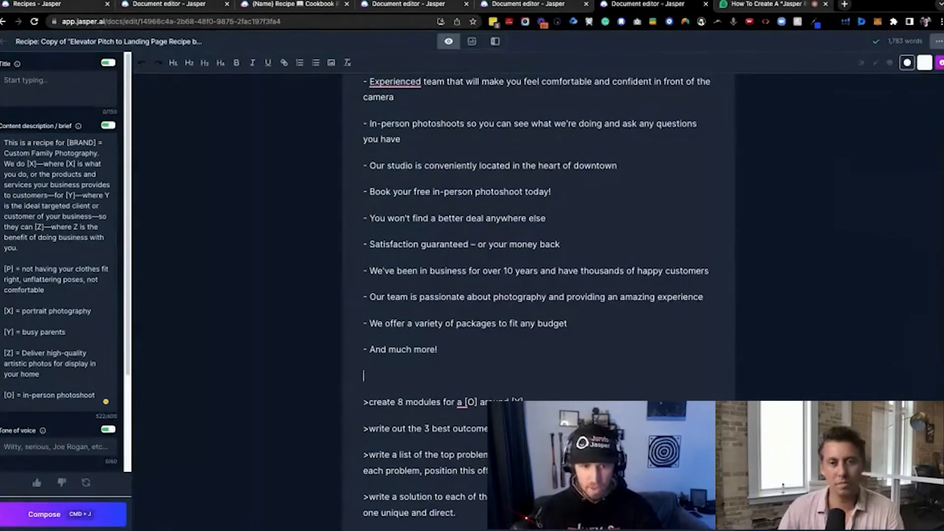
{"action": "scroll", "coordinate": [506, 347], "scroll_direction": "down", "scroll_amount": 3}
{"action": "left_click", "coordinate": [537, 340]}
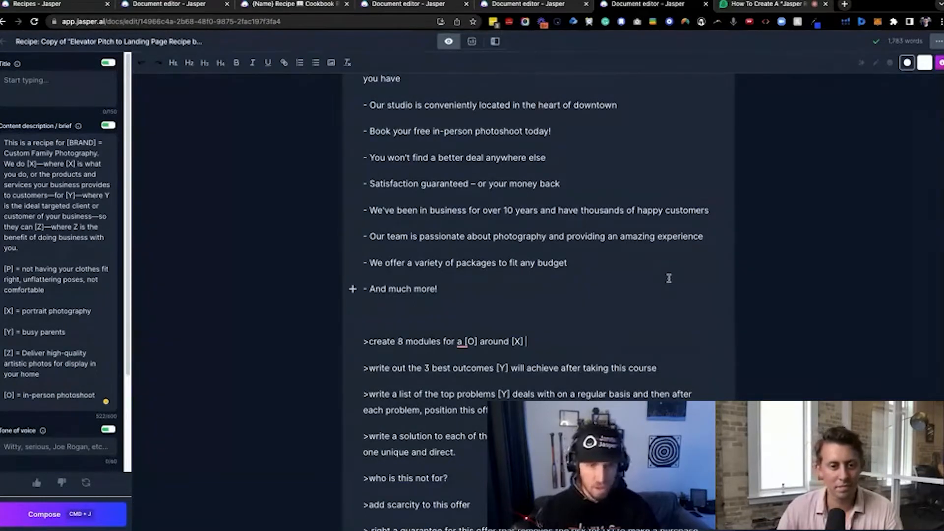
{"action": "key", "text": "super+j"}
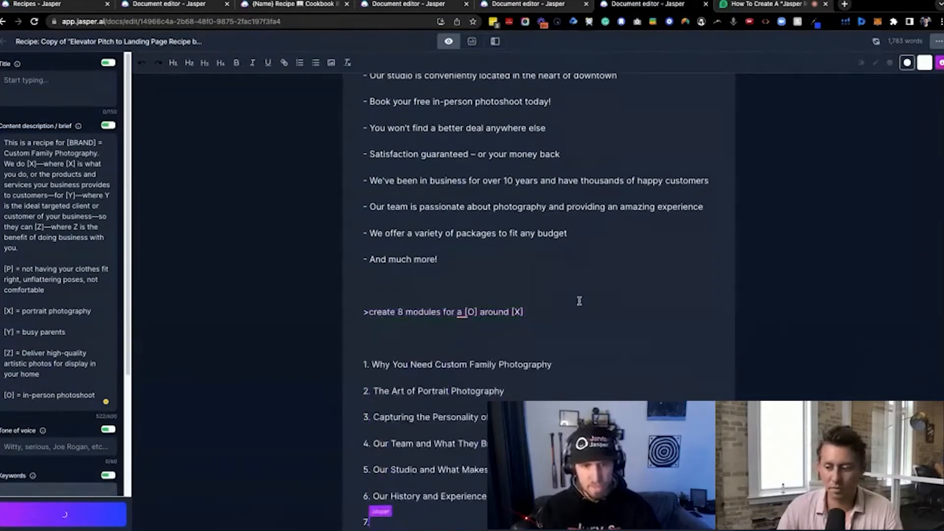
{"action": "key", "text": "super+j"}
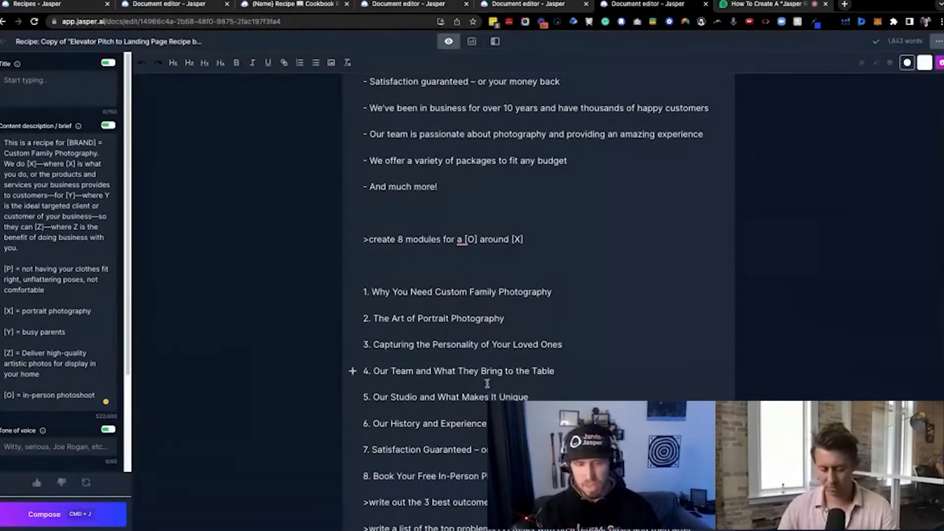
Add an empty line below the eight generated modules and highlight the whole module list
{"action": "scroll", "coordinate": [501, 343], "scroll_direction": "down", "scroll_amount": 1}
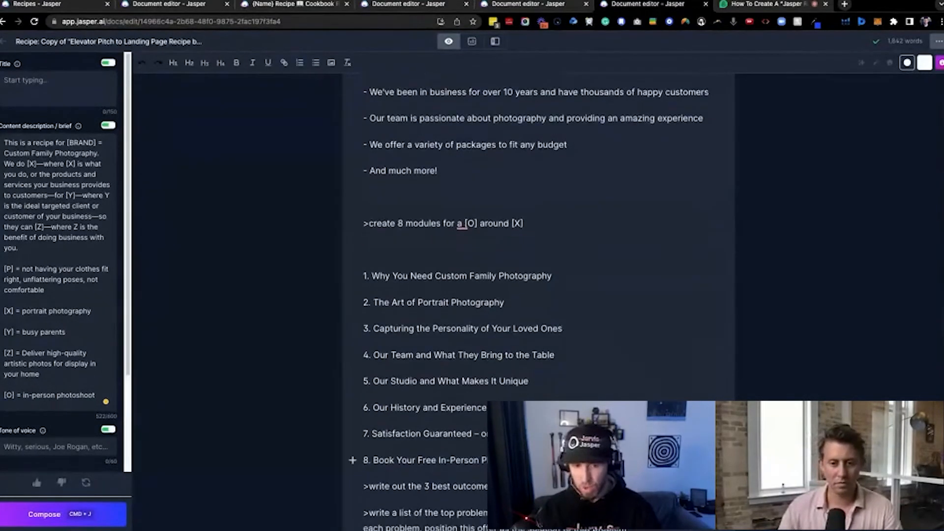
{"action": "scroll", "coordinate": [501, 343], "scroll_direction": "down", "scroll_amount": 2}
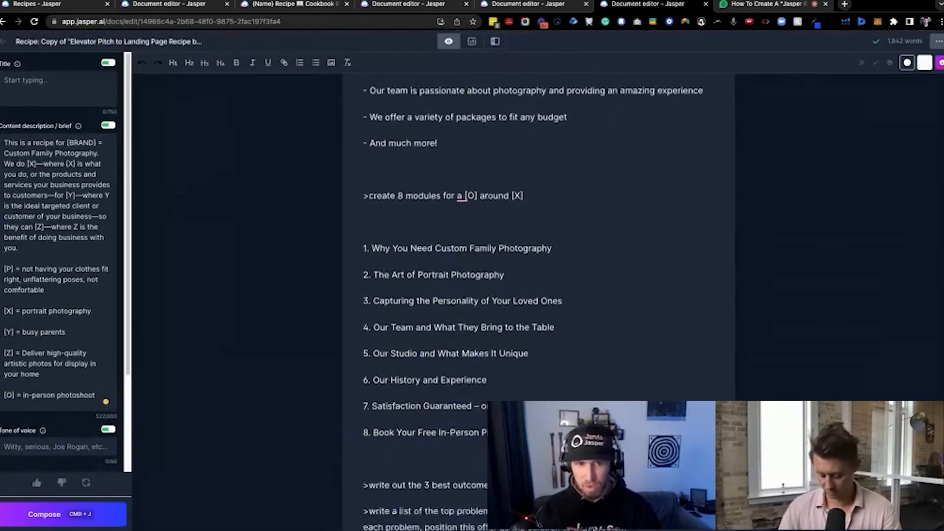
{"action": "left_click_drag", "start_coordinate": [540, 427], "coordinate": [356, 242]}
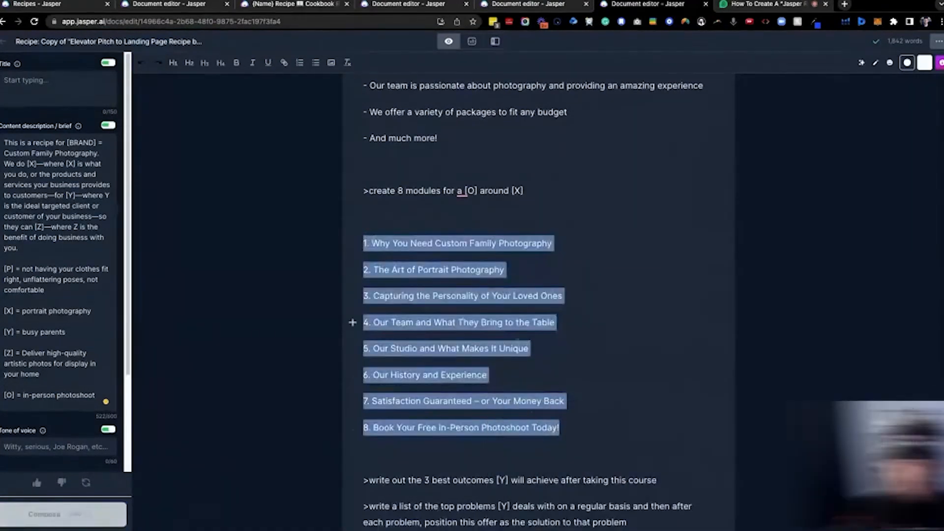
Run the ">write out the 3 best outcomes [Y] will achieve after taking this course" command
{"action": "scroll", "coordinate": [537, 348], "scroll_direction": "down", "scroll_amount": 6}
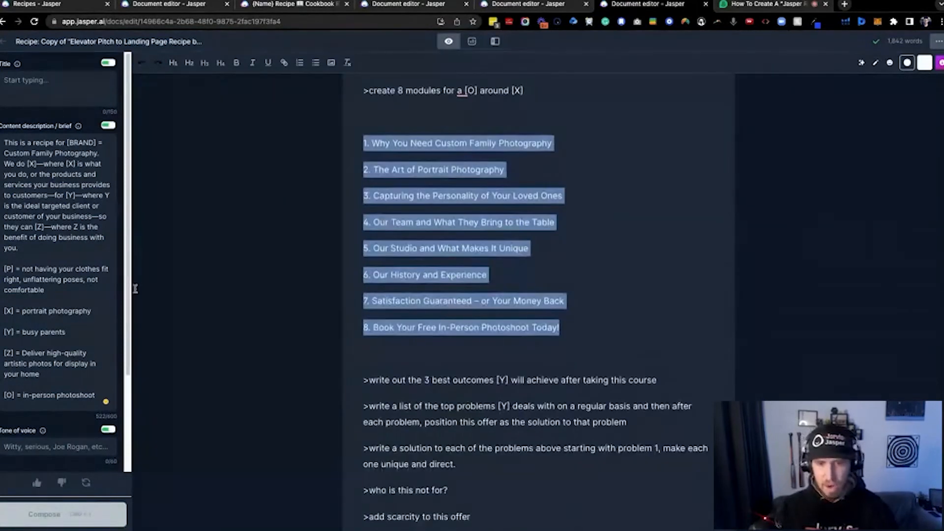
{"action": "left_click", "coordinate": [672, 382]}
{"action": "scroll", "coordinate": [558, 349], "scroll_direction": "down", "scroll_amount": 2}
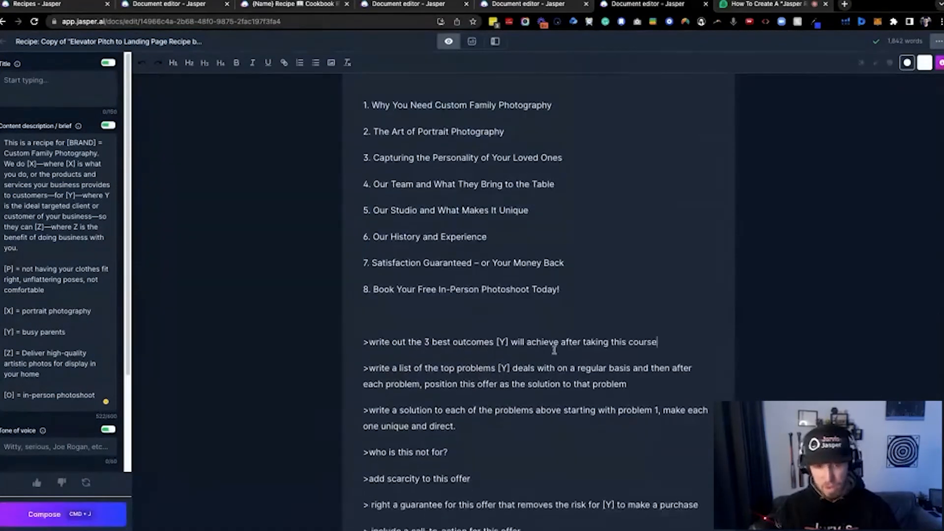
{"action": "key", "text": "super+Return"}
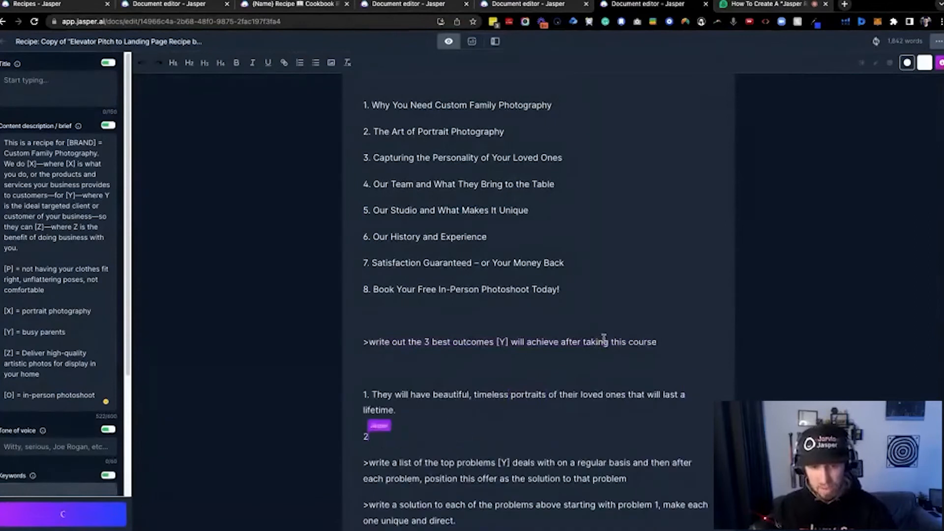
Look over the three outcomes and run the ">write a list of the top problems [Y] deals with on a regular basis" command
{"action": "scroll", "coordinate": [475, 418], "scroll_direction": "down", "scroll_amount": 2}
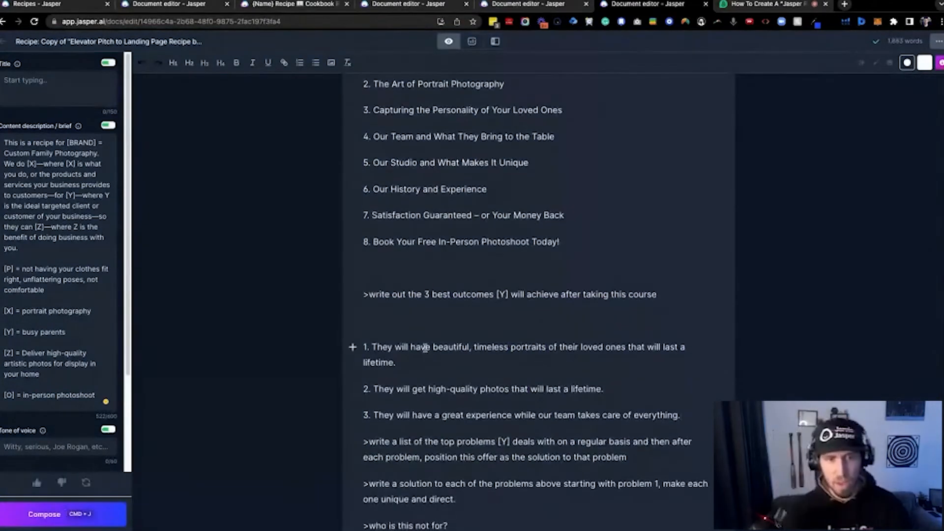
{"action": "left_click", "coordinate": [397, 307]}
{"action": "scroll", "coordinate": [488, 344], "scroll_direction": "down", "scroll_amount": 5}
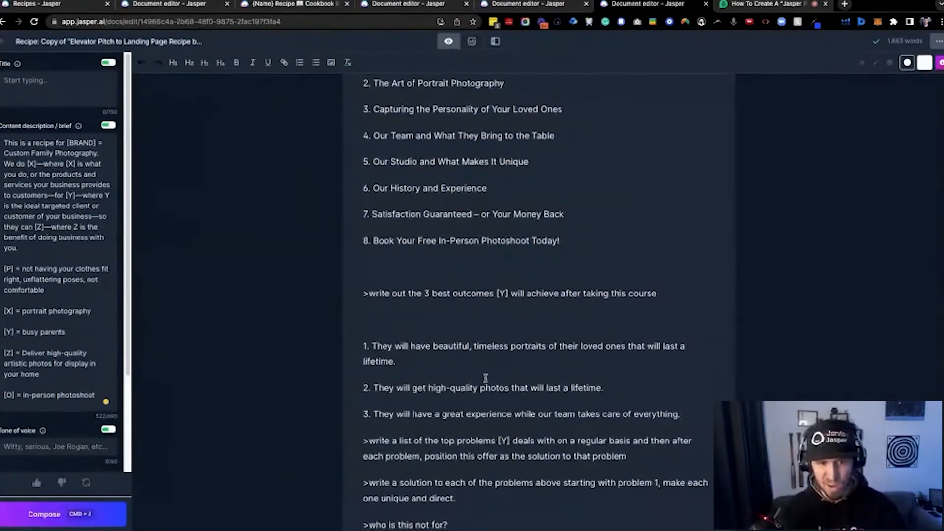
{"action": "key", "text": "super+j"}
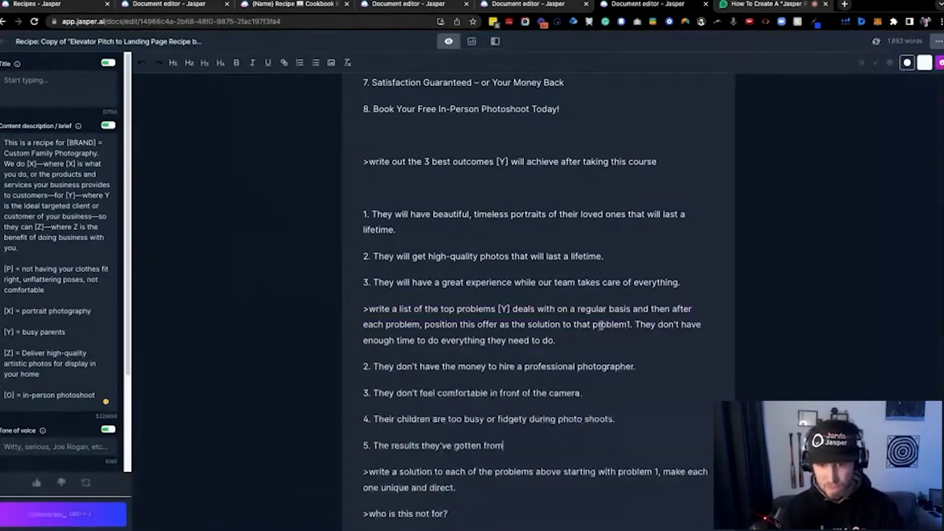
Move the first generated problem onto its own line below the command and read through the problems list
{"action": "left_click", "coordinate": [627, 323]}
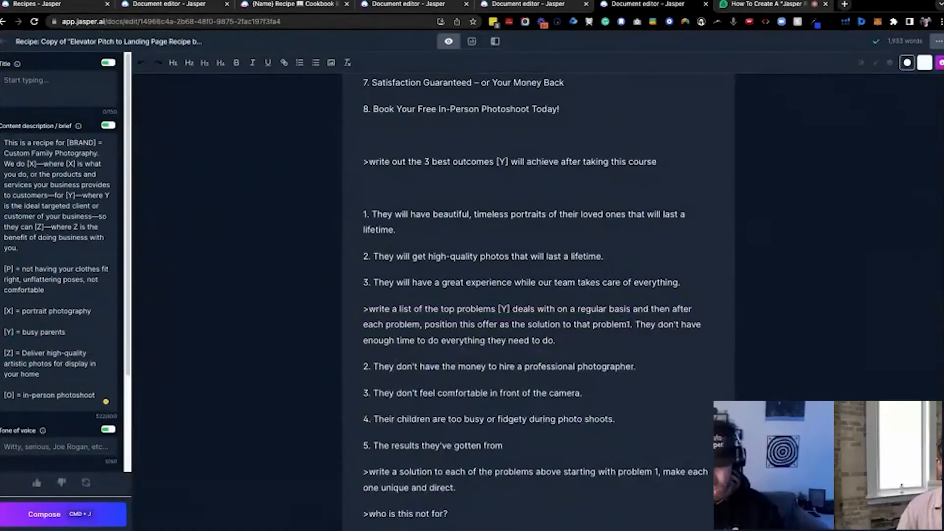
{"action": "key", "text": "Return"}
{"action": "triple_click", "coordinate": [521, 350]}
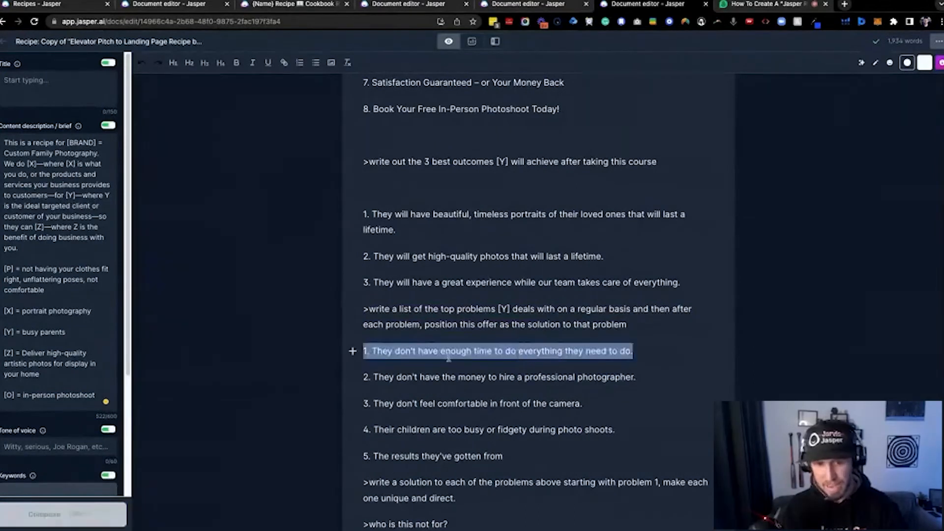
{"action": "left_click", "coordinate": [486, 378]}
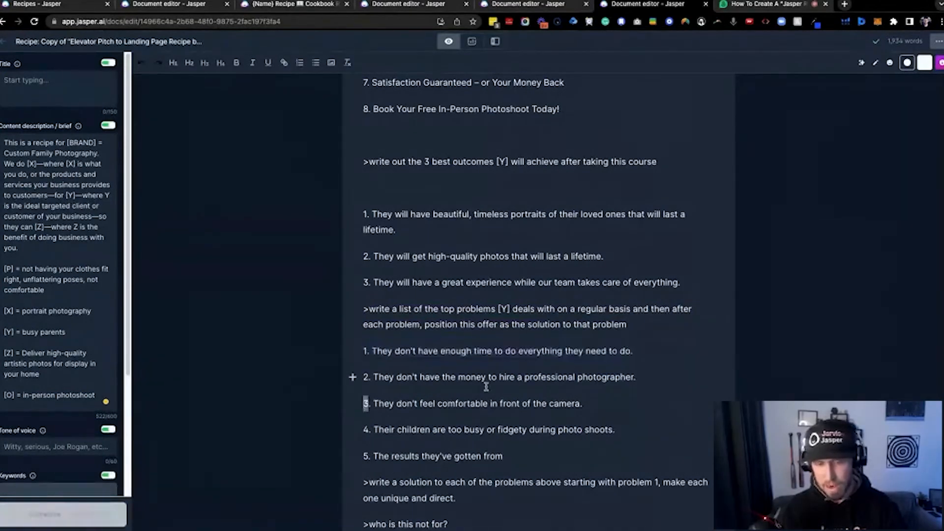
Highlight the second problem and continue composing from the unfinished fifth problem to complete the problems list
{"action": "triple_click", "coordinate": [486, 378]}
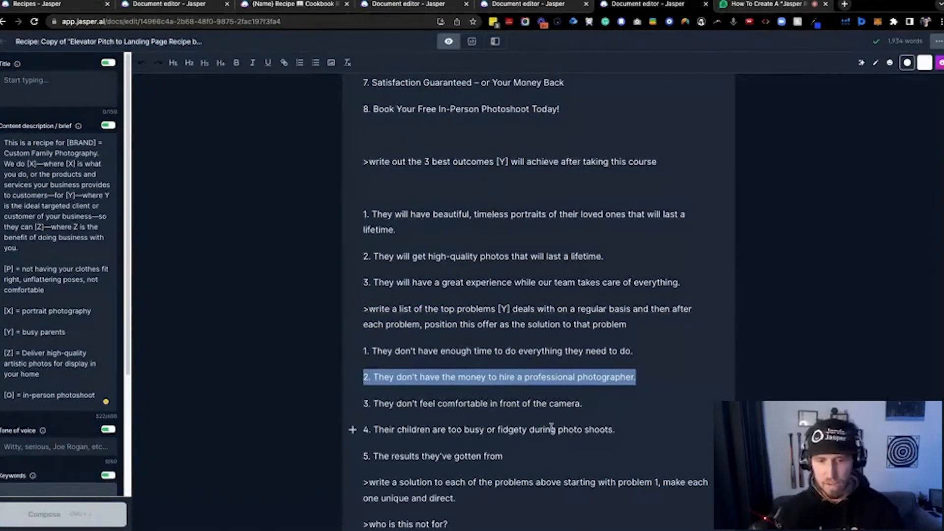
{"action": "left_click", "coordinate": [541, 453]}
{"action": "scroll", "coordinate": [549, 419], "scroll_direction": "down", "scroll_amount": 1}
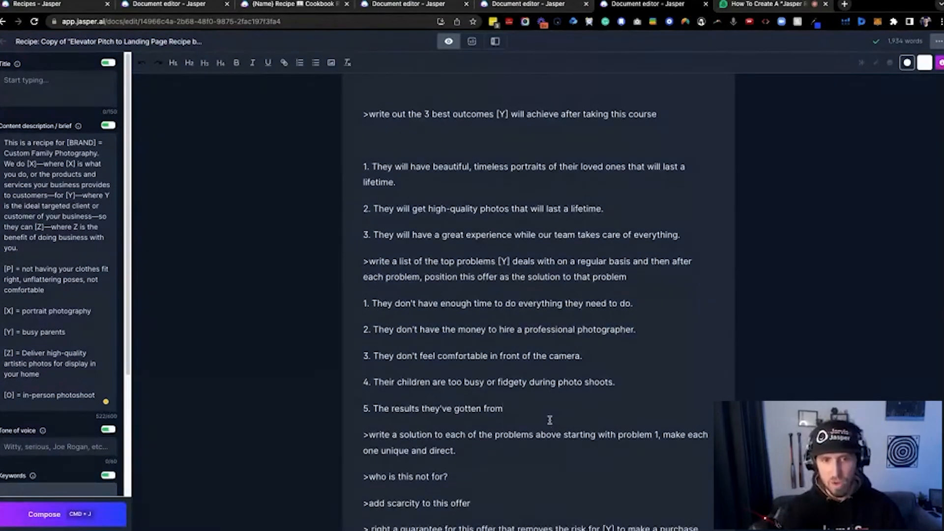
{"action": "key", "text": "super+j"}
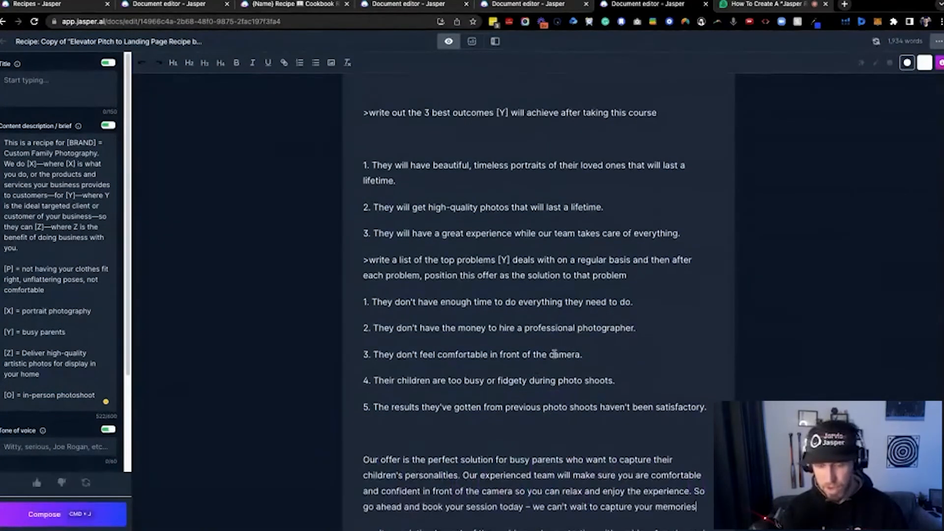
{"action": "scroll", "coordinate": [589, 364], "scroll_direction": "down", "scroll_amount": 1}
Compose further after the offer paragraph to generate a 1-2 sentence elevator pitch
{"action": "key", "text": "super+j"}
{"action": "scroll", "coordinate": [631, 375], "scroll_direction": "down", "scroll_amount": 1}
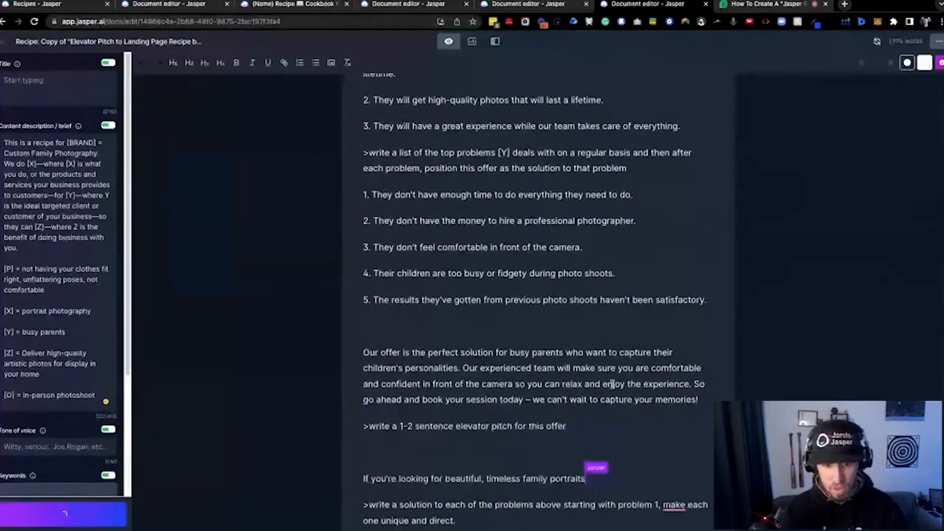
{"action": "scroll", "coordinate": [473, 336], "scroll_direction": "down", "scroll_amount": 2}
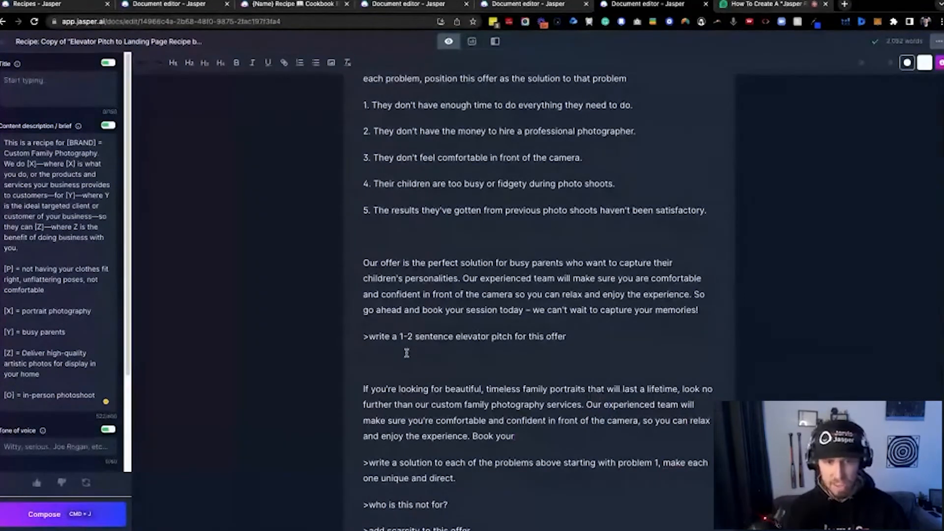
Highlight the elevator pitch command and continue composing the pitch from "Book your" to finish its last sentence
{"action": "left_click", "coordinate": [596, 334]}
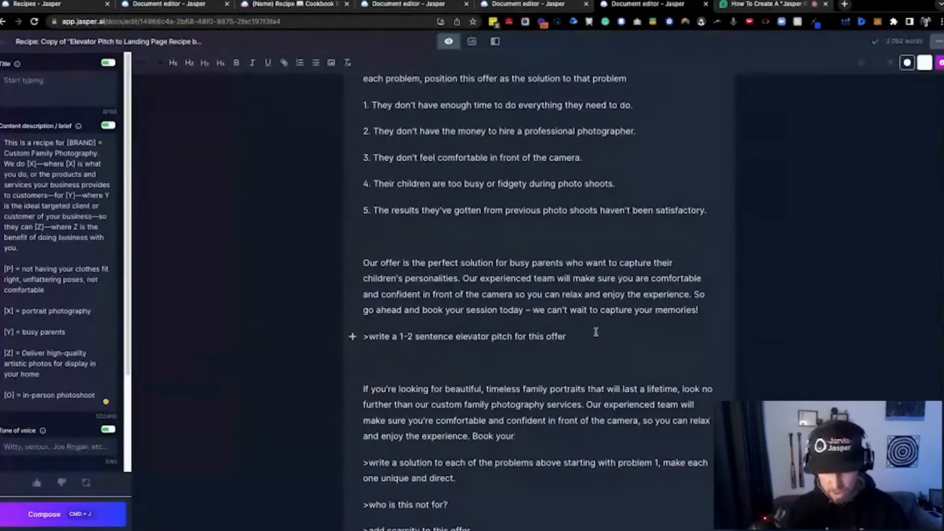
{"action": "left_click", "coordinate": [514, 437]}
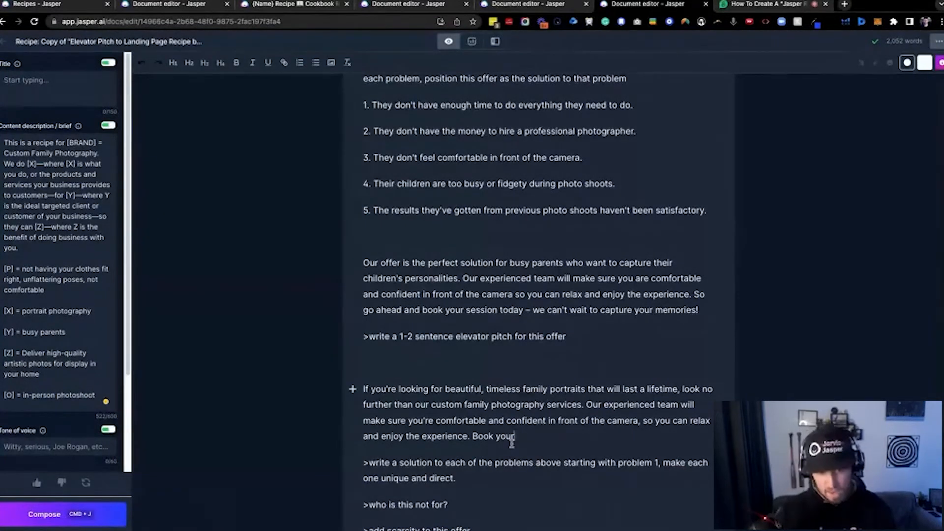
{"action": "left_click_drag", "start_coordinate": [362, 335], "coordinate": [570, 340]}
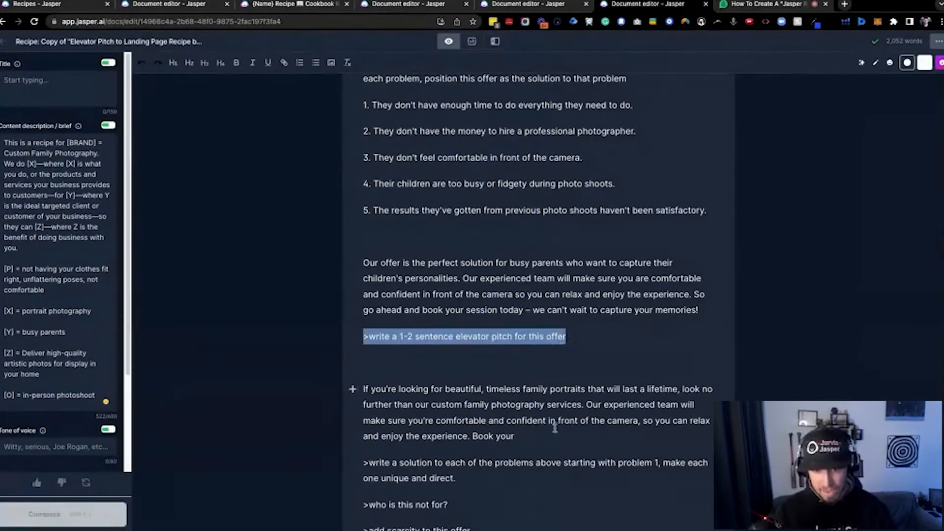
{"action": "key", "text": "ctrl+Return"}
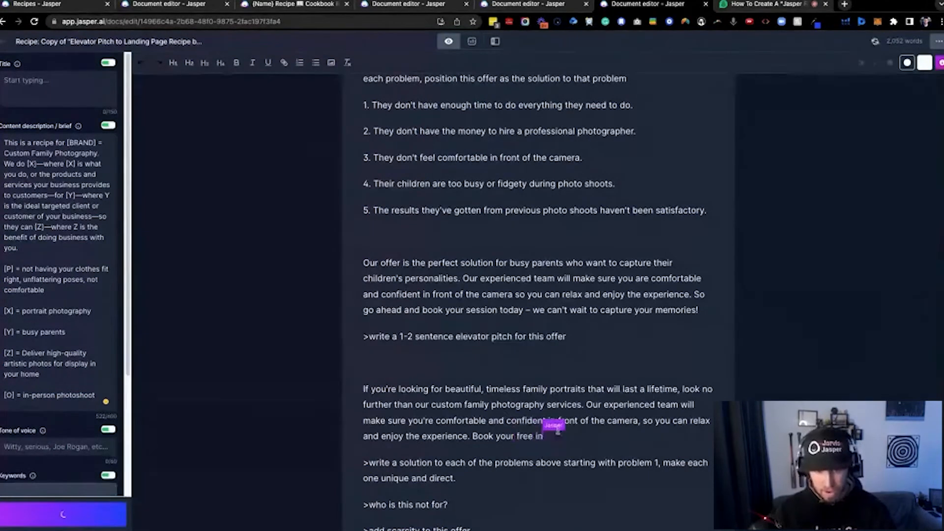
Run the ">write a solution to each of the problems above" command and add empty lines above it
{"action": "scroll", "coordinate": [572, 418], "scroll_direction": "down", "scroll_amount": 1}
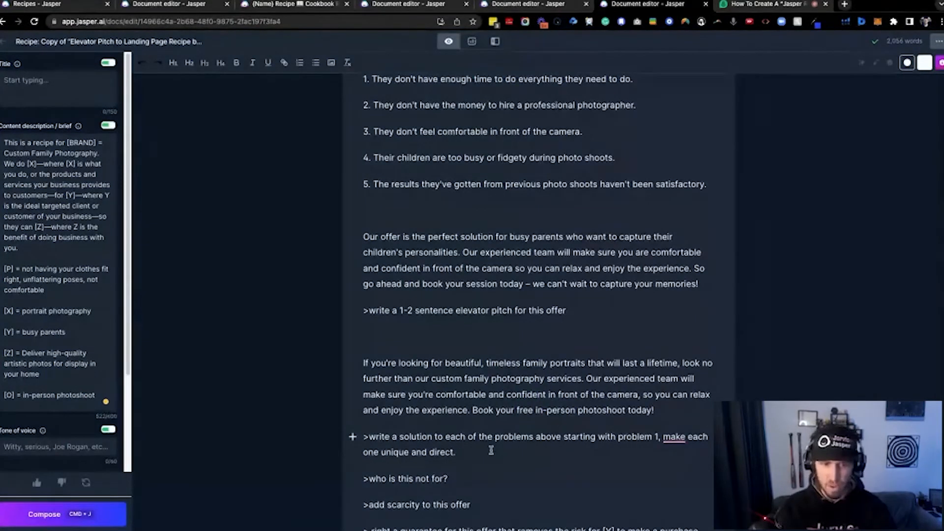
{"action": "key", "text": "super+j"}
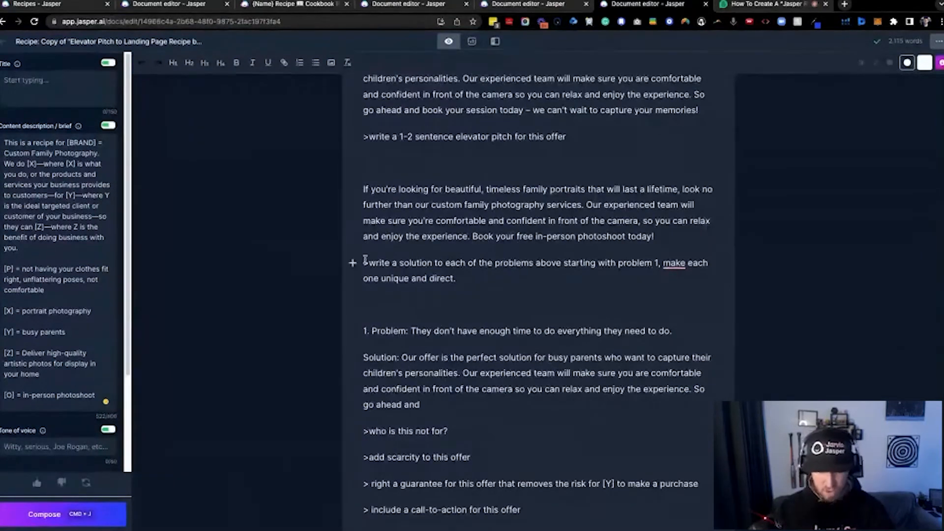
{"action": "key", "text": "Return"}
{"action": "key", "text": "Return"}
{"action": "scroll", "coordinate": [402, 326], "scroll_direction": "down", "scroll_amount": 2}
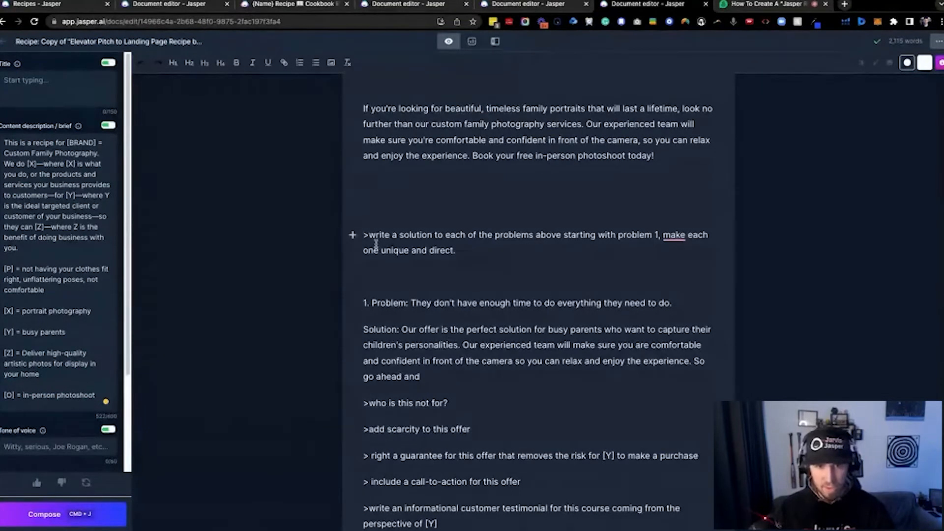
Highlight the solution command and its first problem line, and review the earlier generated sections of the document
{"action": "left_click_drag", "start_coordinate": [363, 234], "coordinate": [509, 246]}
{"action": "key", "text": "super+j"}
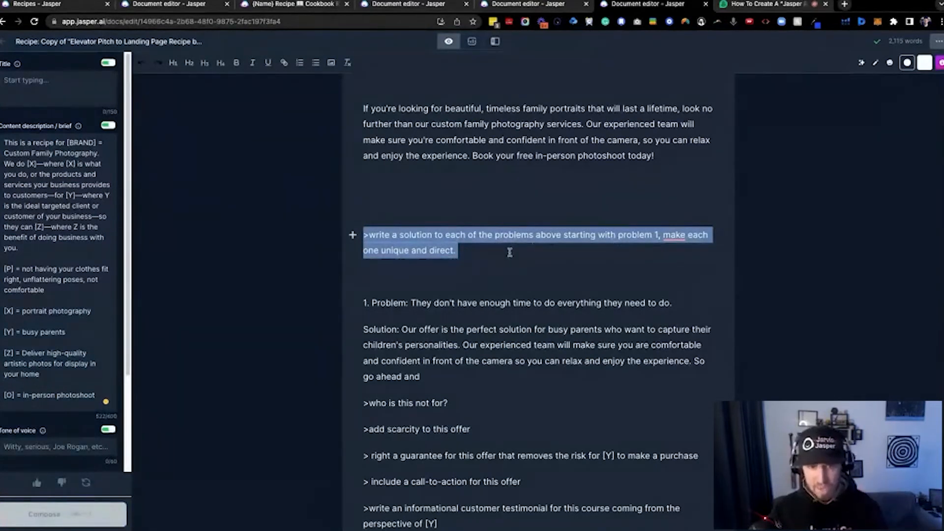
{"action": "left_click_drag", "start_coordinate": [366, 300], "coordinate": [675, 301]}
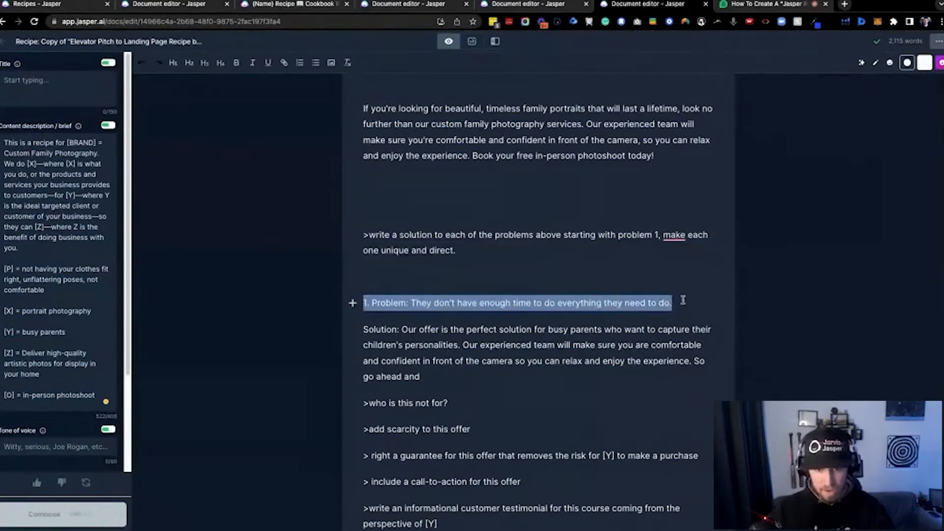
{"action": "scroll", "coordinate": [510, 263], "scroll_direction": "up", "scroll_amount": 8}
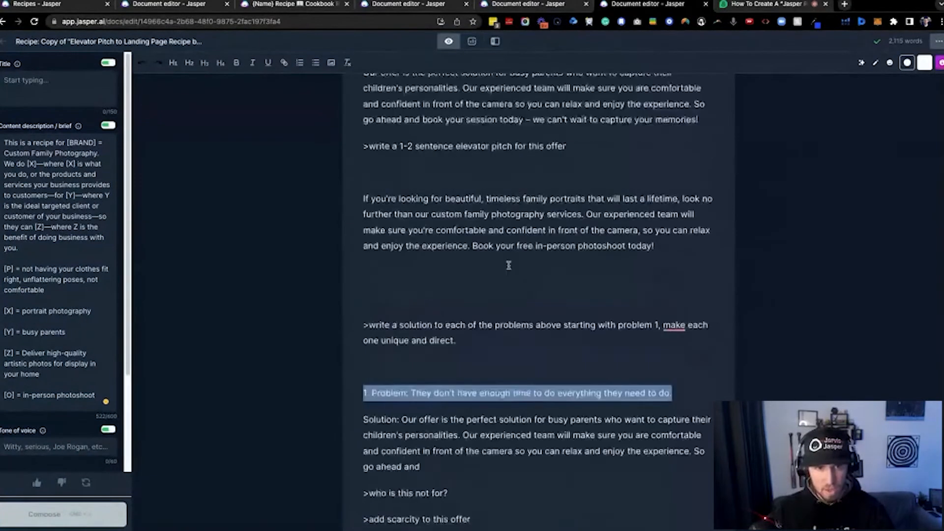
{"action": "scroll", "coordinate": [509, 264], "scroll_direction": "up", "scroll_amount": 7}
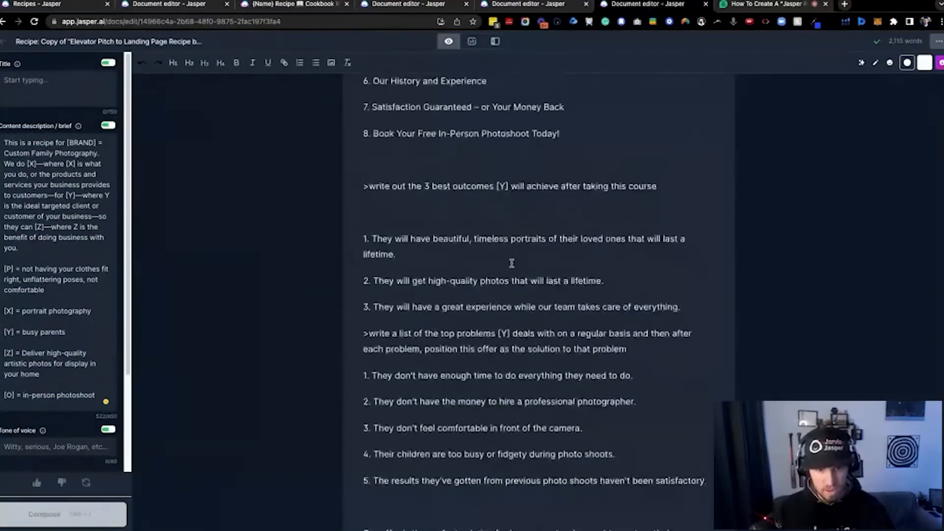
{"action": "scroll", "coordinate": [512, 267], "scroll_direction": "up", "scroll_amount": 11}
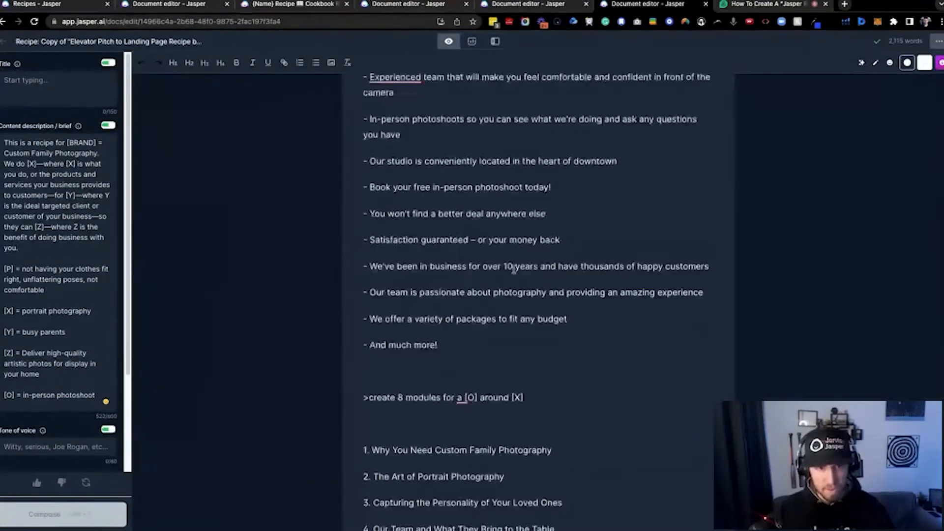
{"action": "scroll", "coordinate": [512, 268], "scroll_direction": "up", "scroll_amount": 11}
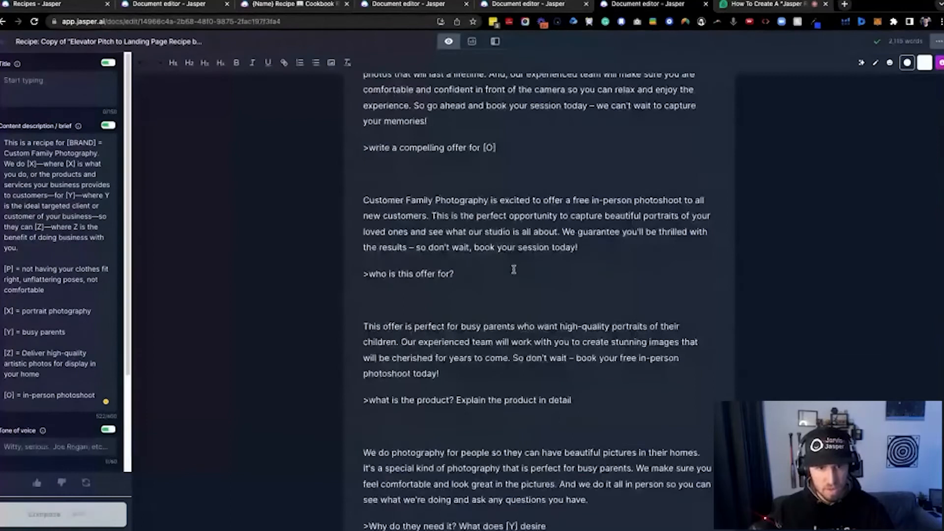
{"action": "scroll", "coordinate": [511, 266], "scroll_direction": "down", "scroll_amount": 13}
{"action": "scroll", "coordinate": [511, 267], "scroll_direction": "down", "scroll_amount": 18}
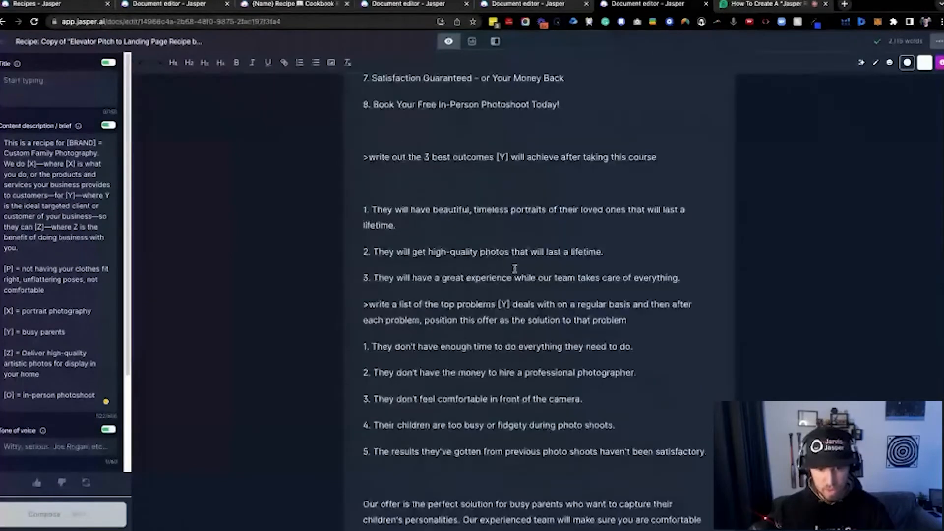
{"action": "scroll", "coordinate": [558, 305], "scroll_direction": "down", "scroll_amount": 6}
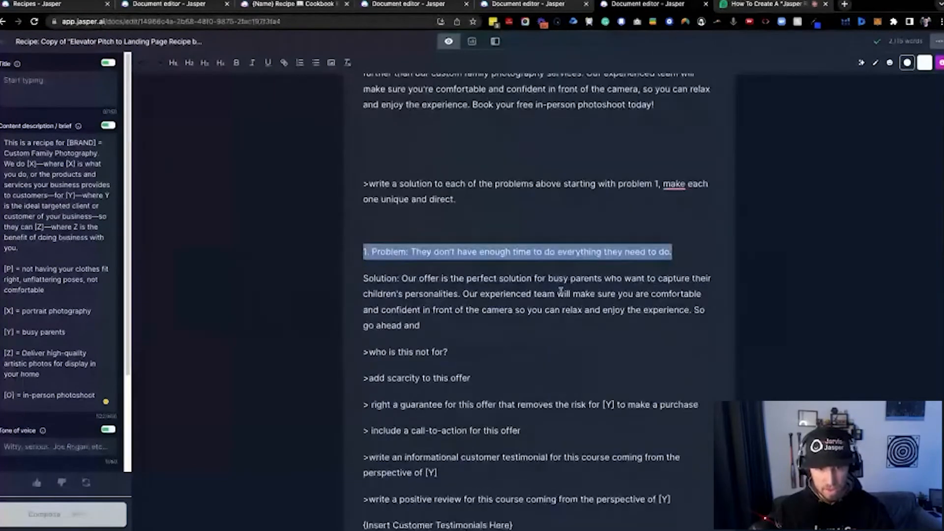
Continue composing from the unfinished solution to problem 1 and highlight the solution command above it
{"action": "left_click", "coordinate": [463, 329]}
{"action": "key", "text": "ctrl+Return"}
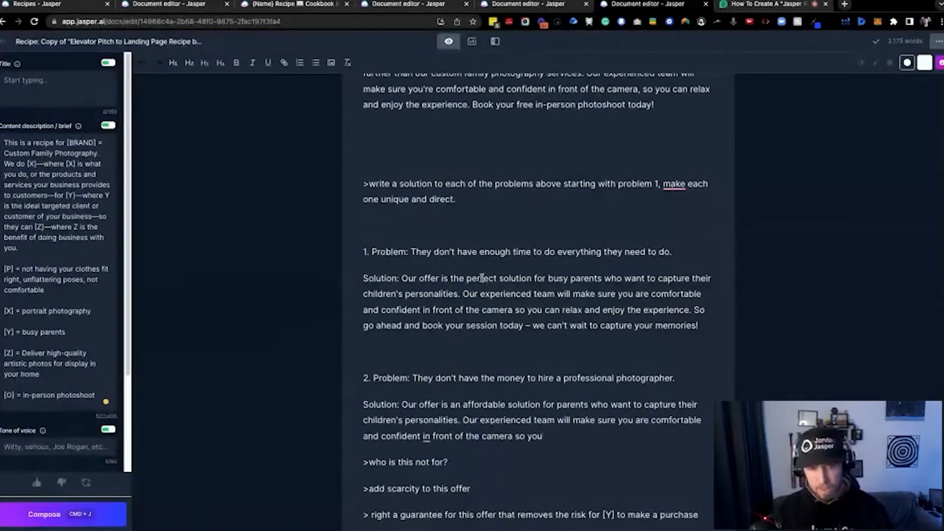
{"action": "triple_click", "coordinate": [364, 186]}
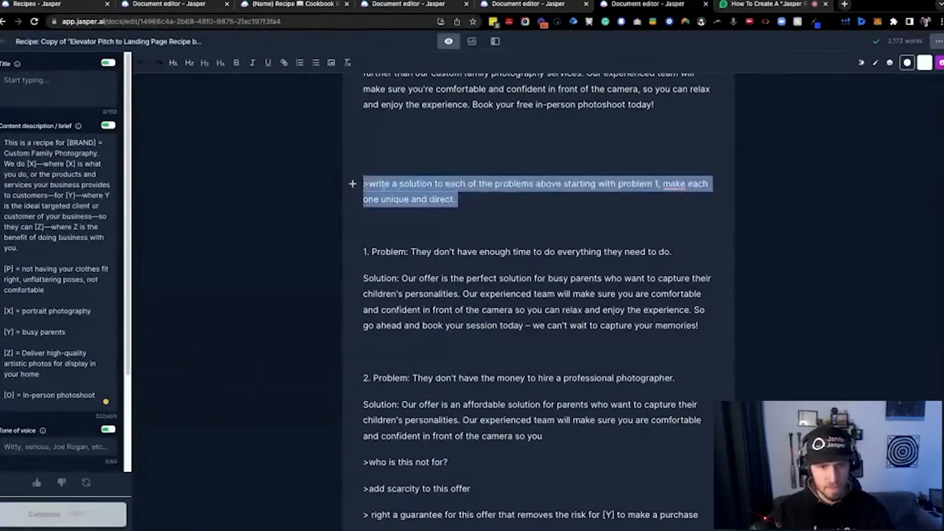
Add empty lines below the second solution and delete the second problem together with its solution
{"action": "left_click", "coordinate": [552, 434]}
{"action": "key", "text": "Return"}
{"action": "key", "text": "Return"}
{"action": "key", "text": "Return"}
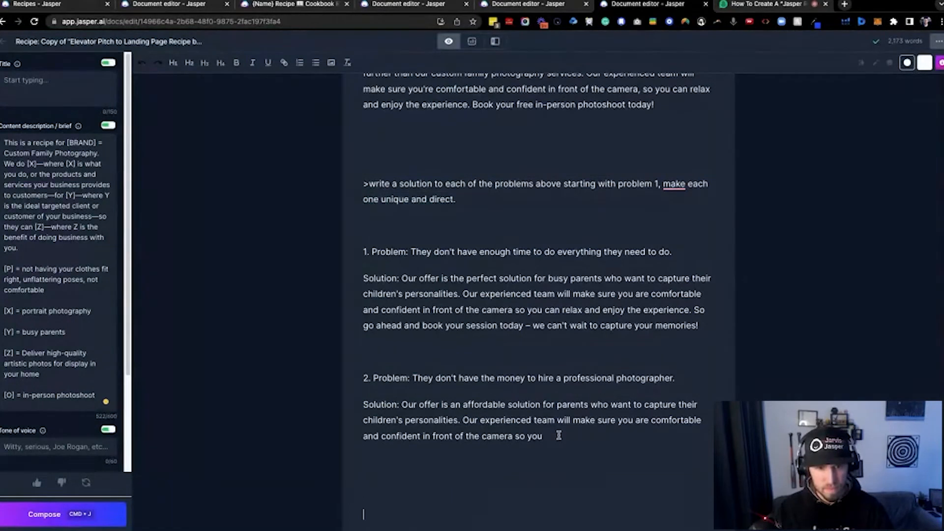
{"action": "left_click_drag", "start_coordinate": [559, 436], "coordinate": [482, 351]}
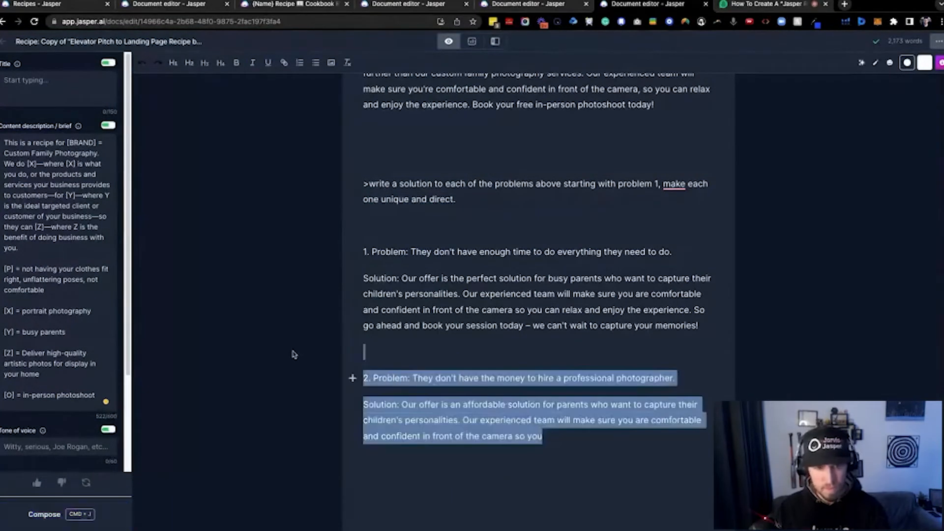
{"action": "key", "text": "BackSpace"}
{"action": "scroll", "coordinate": [489, 359], "scroll_direction": "down", "scroll_amount": 2}
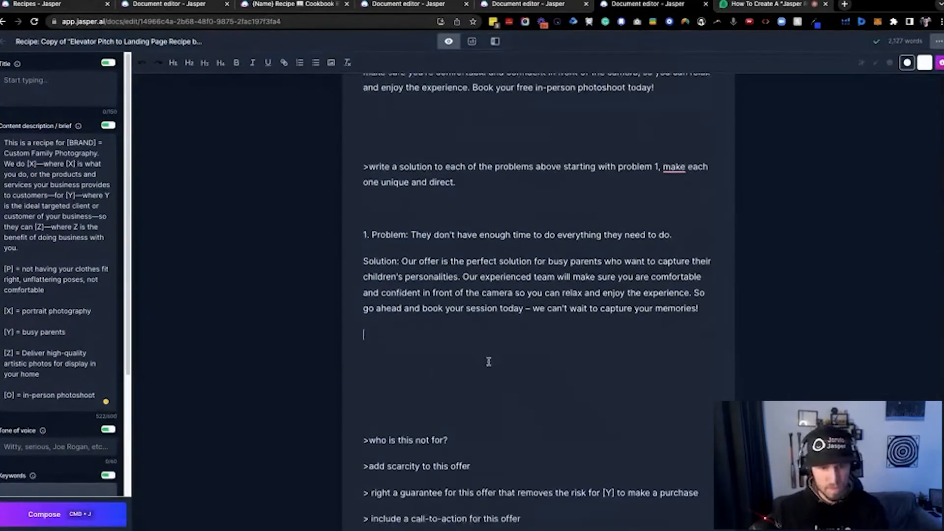
{"action": "scroll", "coordinate": [491, 356], "scroll_direction": "down", "scroll_amount": 1}
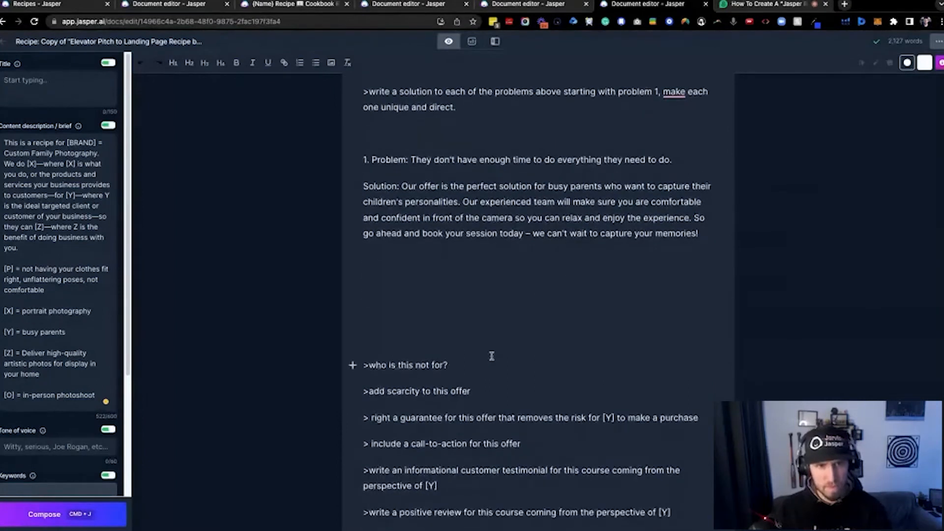
Return to the ">write a solution to each of the problems above" command and highlight its full text
{"action": "scroll", "coordinate": [486, 275], "scroll_direction": "up", "scroll_amount": 1}
{"action": "left_click", "coordinate": [480, 147]}
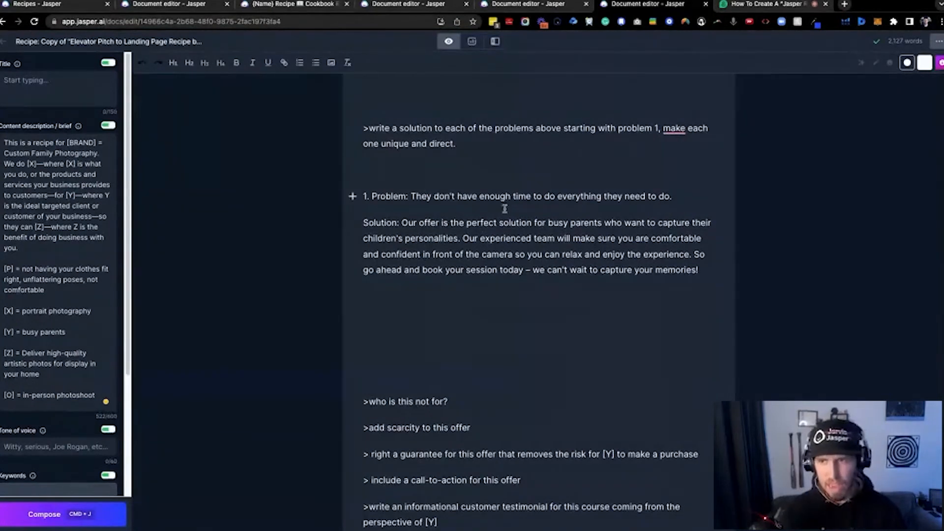
{"action": "scroll", "coordinate": [540, 226], "scroll_direction": "up", "scroll_amount": 1}
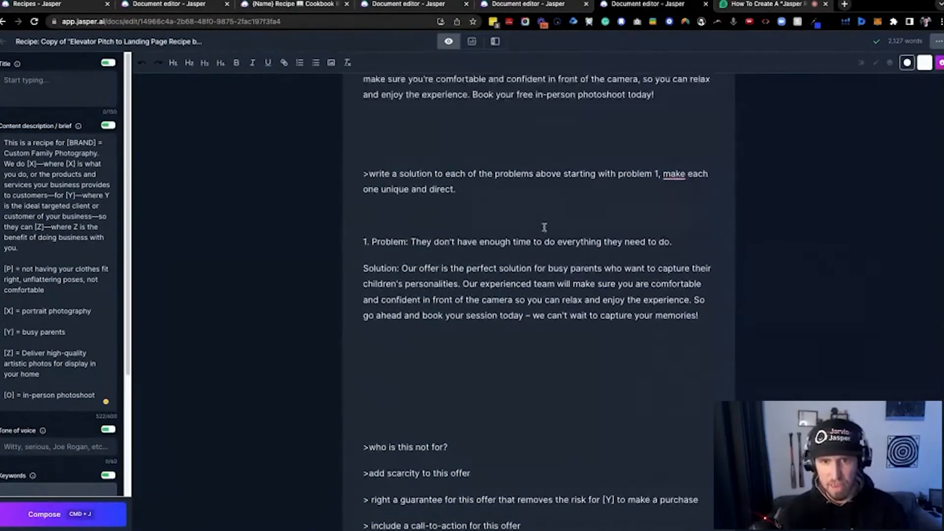
{"action": "triple_click", "coordinate": [535, 192]}
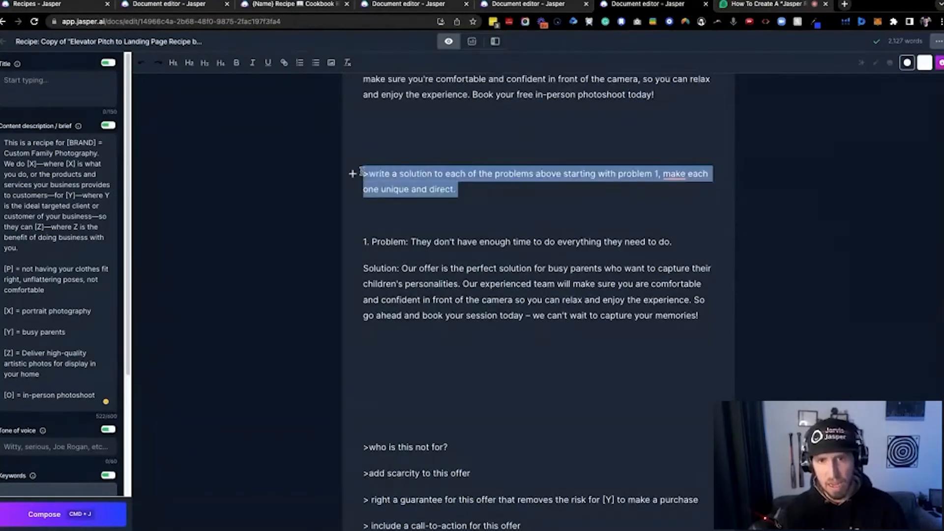
{"action": "key", "text": "super+j"}
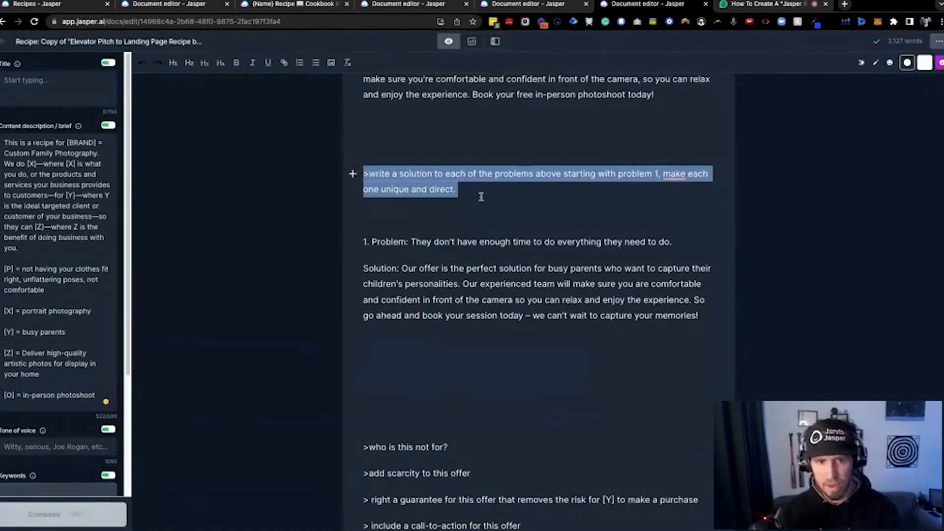
{"action": "left_click_drag", "start_coordinate": [481, 193], "coordinate": [372, 160]}
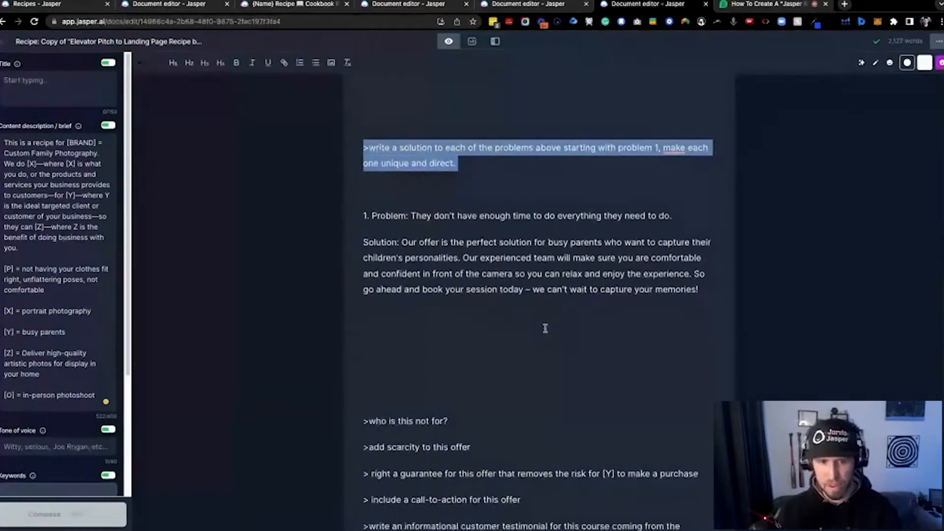
Highlight the remaining commands from the landing page headlines one back up to ">who is this not for?", and switch to the Demio webinar
{"action": "scroll", "coordinate": [540, 329], "scroll_direction": "down", "scroll_amount": 3}
{"action": "scroll", "coordinate": [475, 312], "scroll_direction": "down", "scroll_amount": 5}
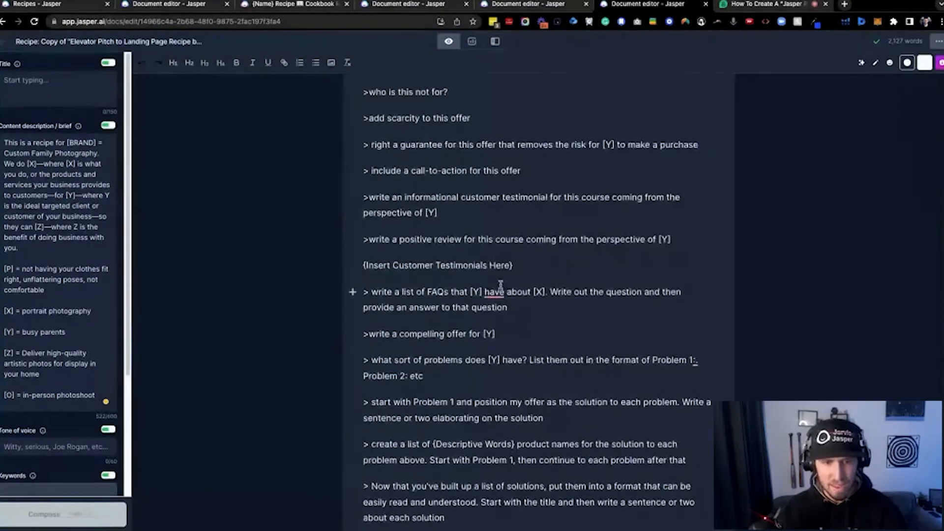
{"action": "scroll", "coordinate": [490, 437], "scroll_direction": "down", "scroll_amount": 3}
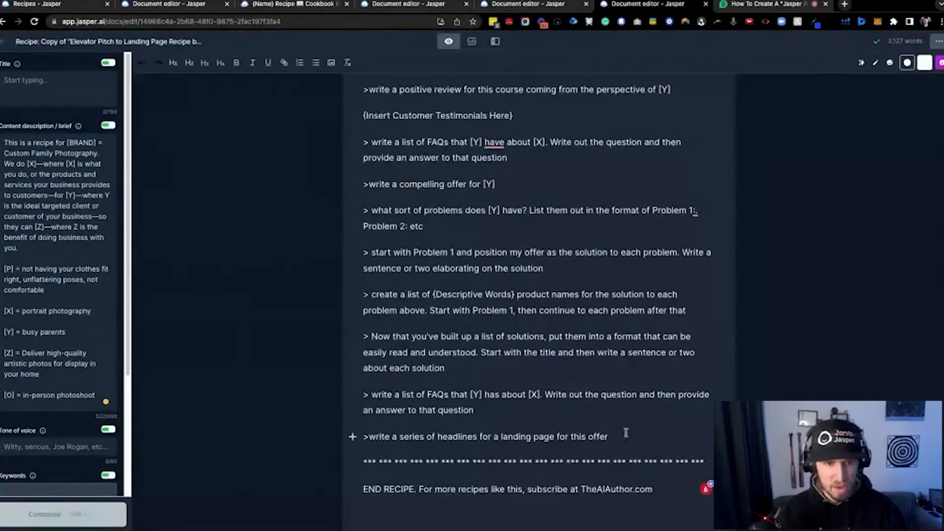
{"action": "left_click_drag", "start_coordinate": [631, 438], "coordinate": [372, 218]}
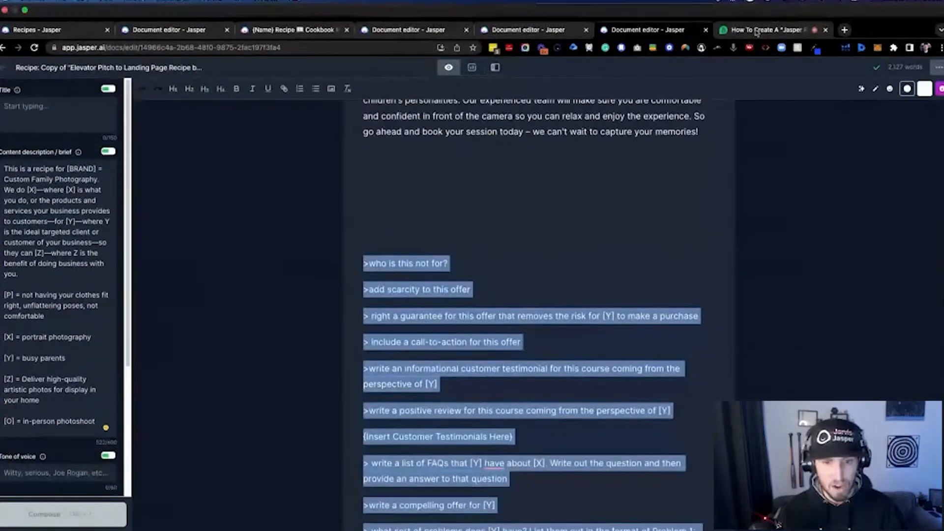
{"action": "left_click", "coordinate": [756, 30]}
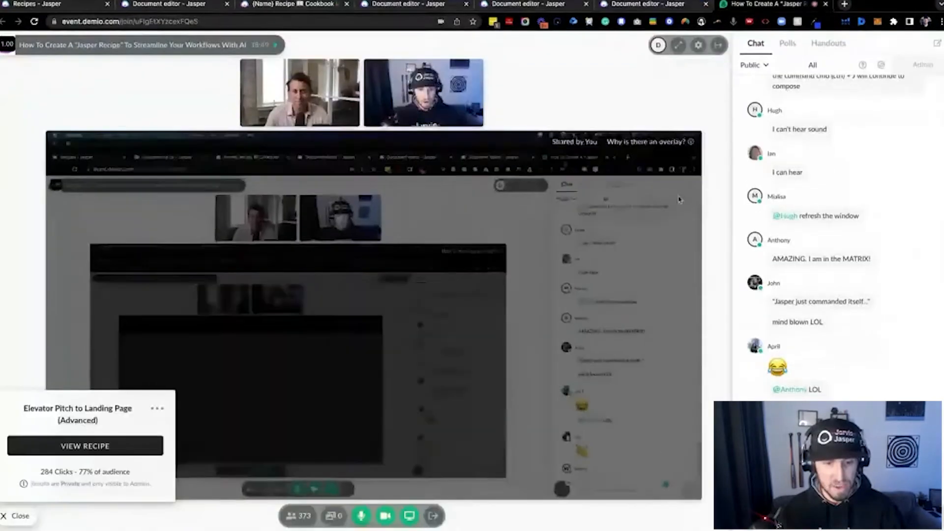
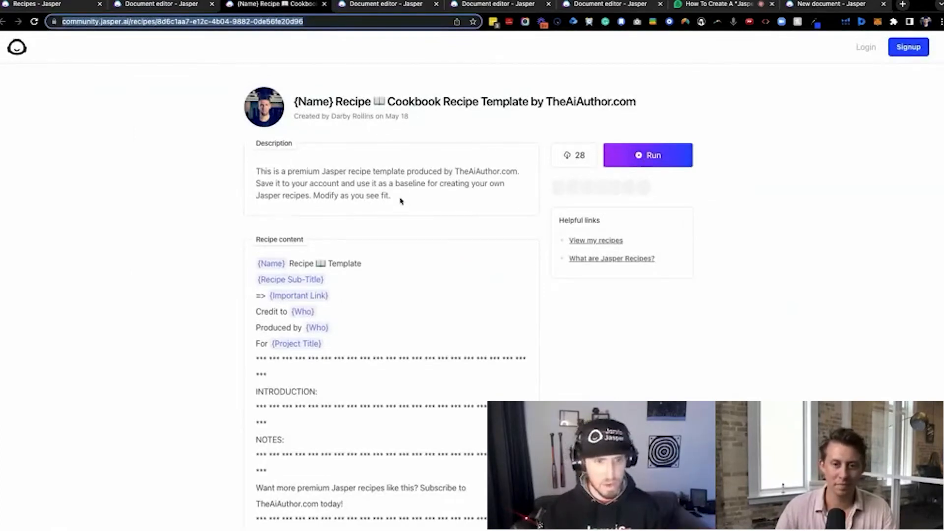
Look through the Cookbook Recipe Template by TheAiAuthor.com and run it as a new document
{"action": "scroll", "coordinate": [405, 208], "scroll_direction": "down", "scroll_amount": 1}
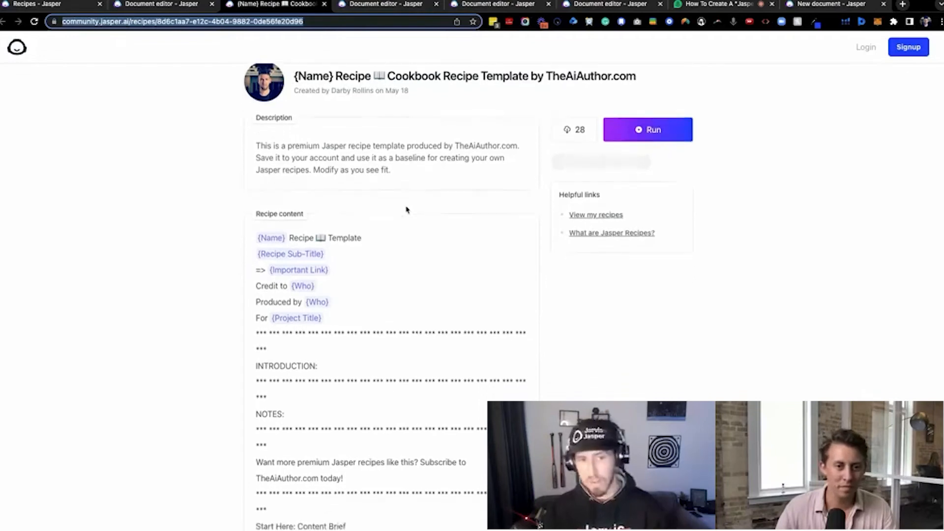
{"action": "scroll", "coordinate": [423, 211], "scroll_direction": "down", "scroll_amount": 3}
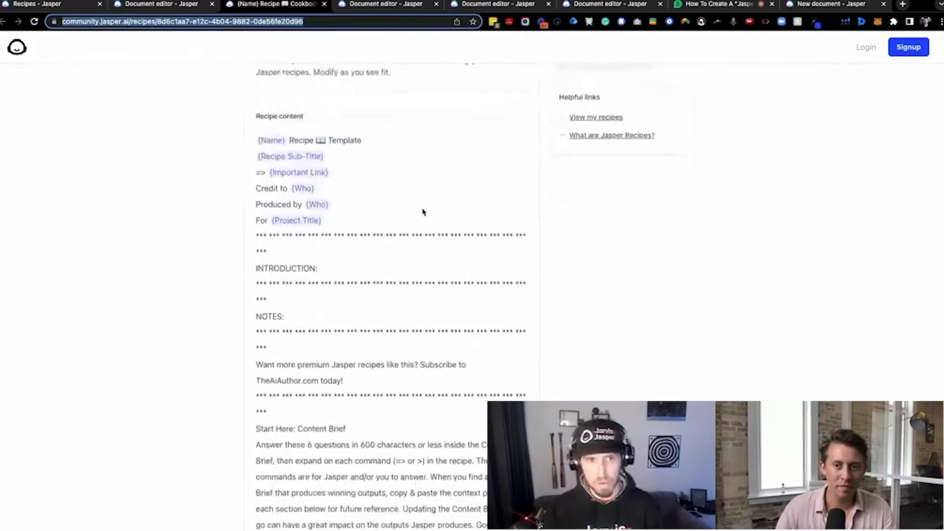
{"action": "scroll", "coordinate": [425, 210], "scroll_direction": "up", "scroll_amount": 1}
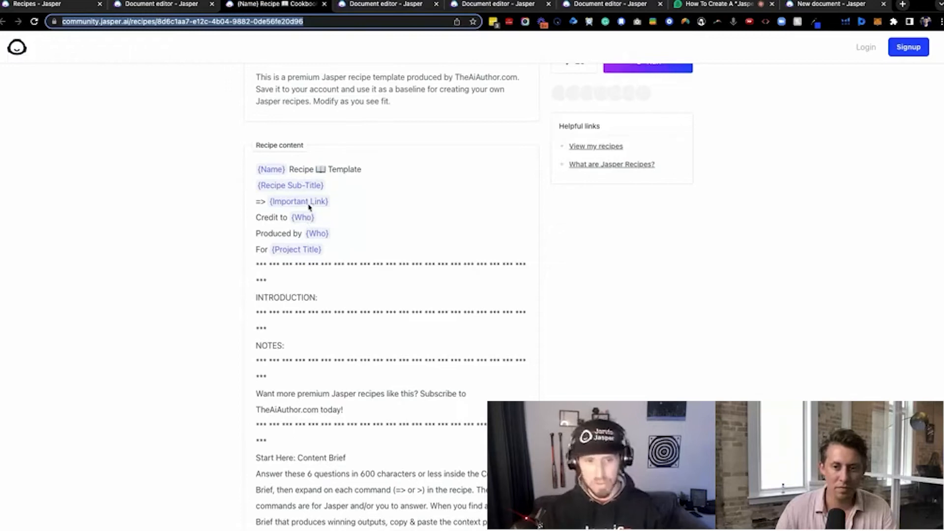
{"action": "scroll", "coordinate": [310, 210], "scroll_direction": "down", "scroll_amount": 1}
{"action": "scroll", "coordinate": [312, 213], "scroll_direction": "down", "scroll_amount": 5}
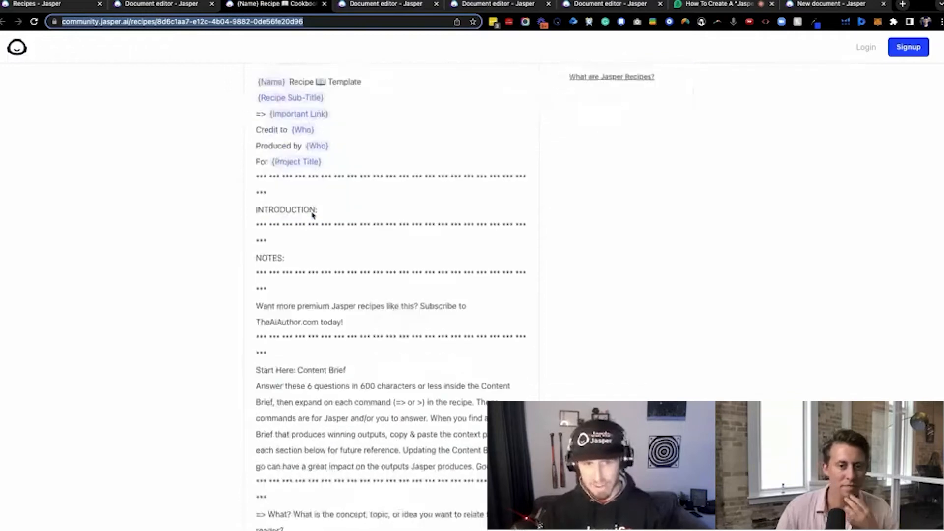
{"action": "scroll", "coordinate": [332, 295], "scroll_direction": "down", "scroll_amount": 8}
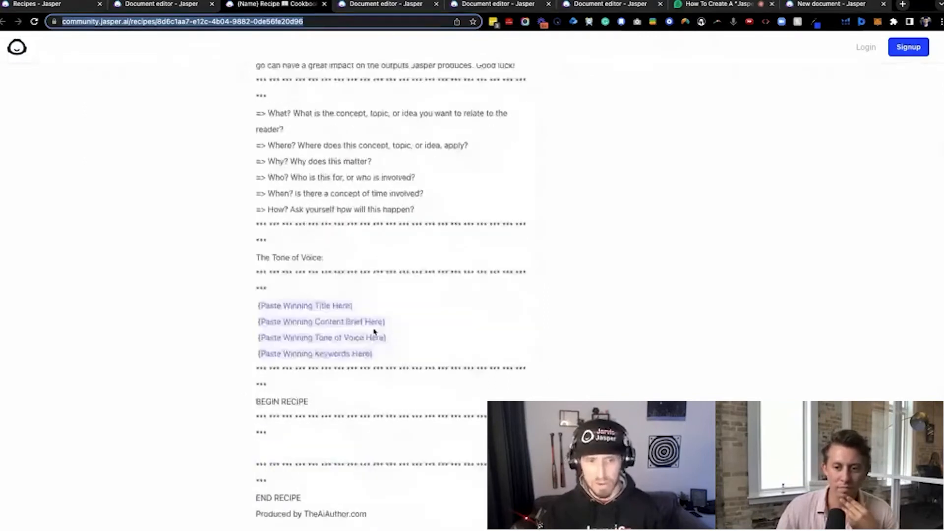
{"action": "scroll", "coordinate": [433, 280], "scroll_direction": "up", "scroll_amount": 15}
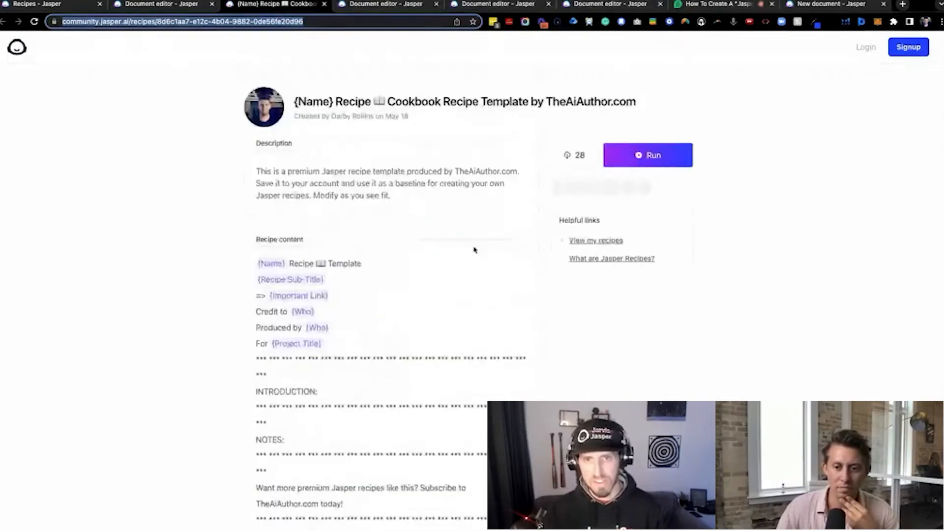
{"action": "left_click", "coordinate": [634, 154]}
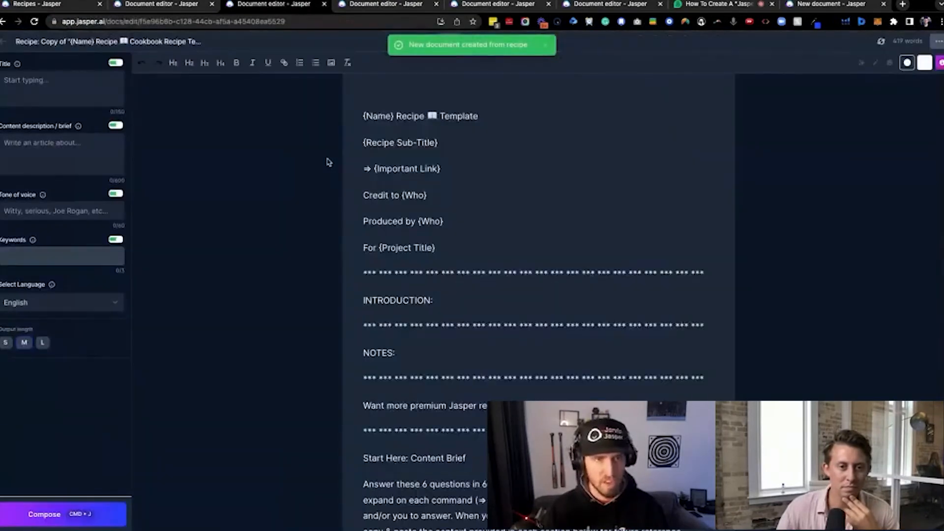
Replace the "{Name} Recipe Template" title line of the document with "New Email Writing Recipe"
{"action": "scroll", "coordinate": [333, 201], "scroll_direction": "down", "scroll_amount": 10}
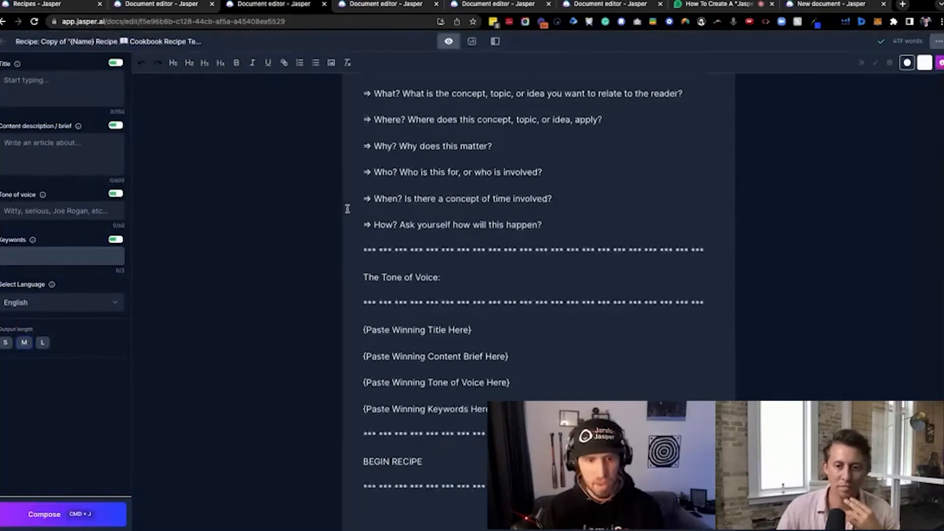
{"action": "scroll", "coordinate": [346, 208], "scroll_direction": "down", "scroll_amount": 2}
{"action": "scroll", "coordinate": [433, 308], "scroll_direction": "down", "scroll_amount": 5}
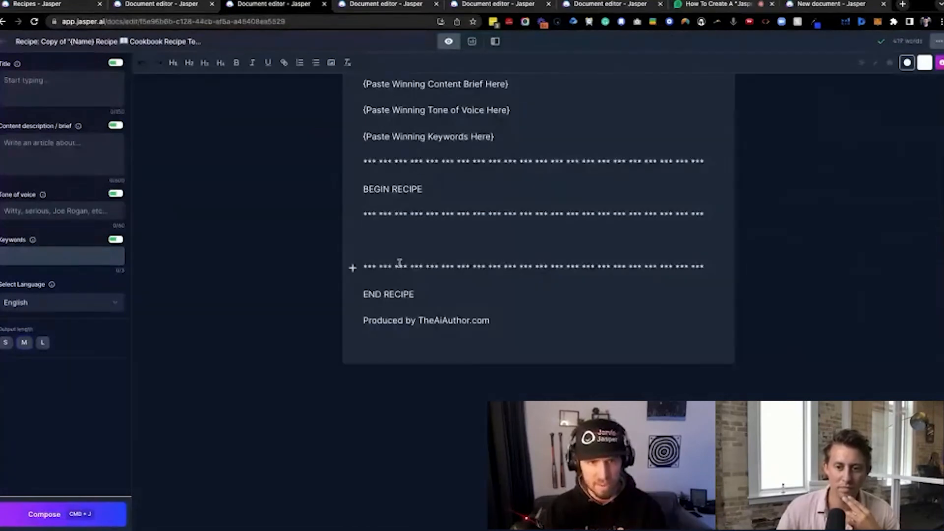
{"action": "scroll", "coordinate": [399, 262], "scroll_direction": "up", "scroll_amount": 15}
{"action": "left_click_drag", "start_coordinate": [487, 116], "coordinate": [357, 121]}
{"action": "type", "text": "New Email"}
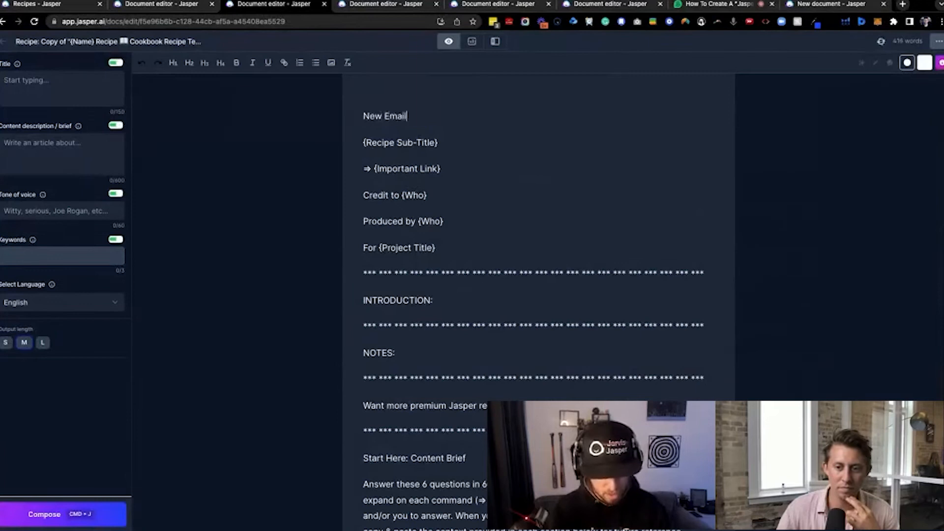
{"action": "type", "text": " Writing Recipe"}
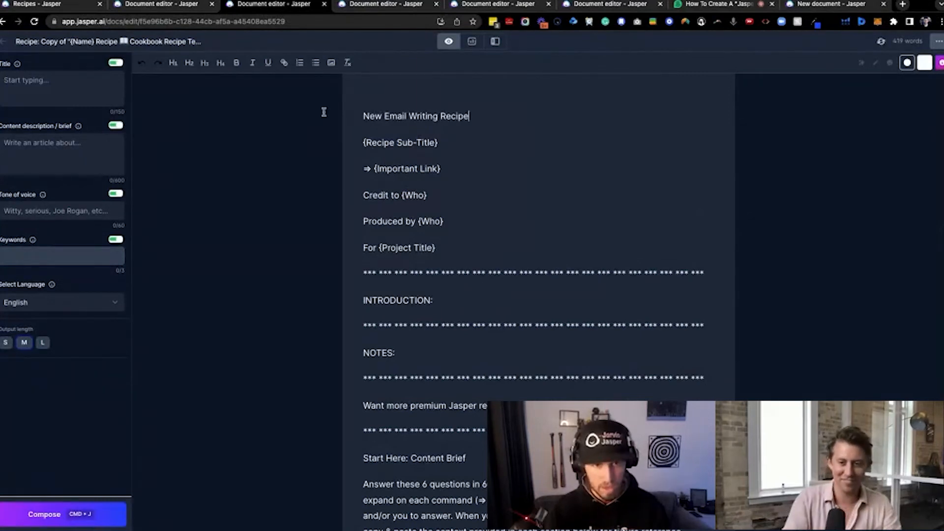
Replace the {Recipe Sub-Title} placeholder with "For Driving Clicks to Blog Post"
{"action": "triple_click", "coordinate": [396, 145]}
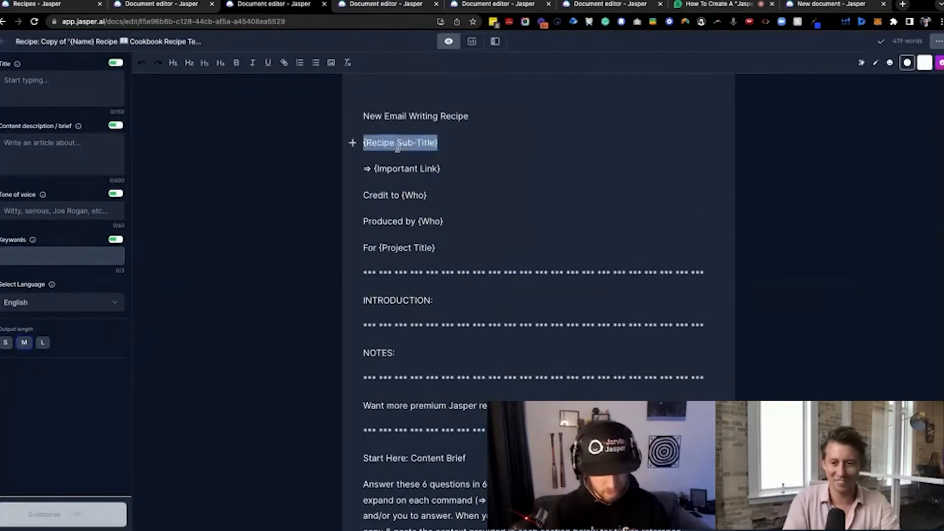
{"action": "type", "text": "For "}
{"action": "type", "text": "Driving Clicks to "}
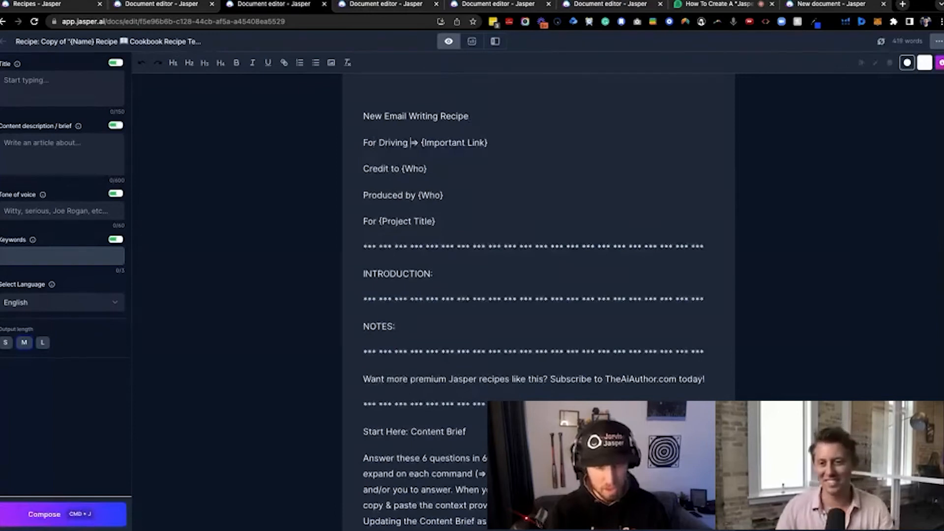
{"action": "type", "text": "Blog Post"}
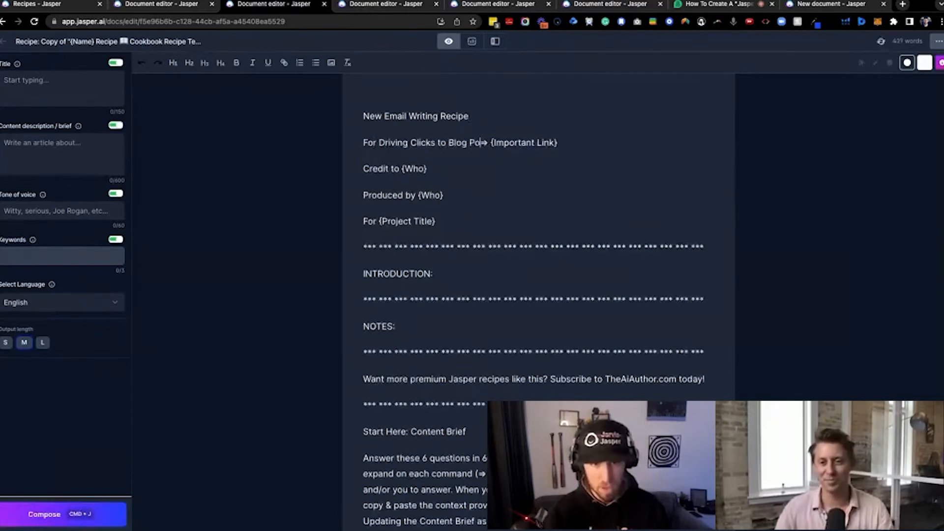
Add empty lines between the BEGIN RECIPE and END RECIPE separators and place the cursor among them
{"action": "scroll", "coordinate": [359, 187], "scroll_direction": "down", "scroll_amount": 10}
{"action": "left_click", "coordinate": [437, 296]}
{"action": "key", "text": "Return"}
{"action": "key", "text": "Return"}
{"action": "key", "text": "Return"}
{"action": "key", "text": "Up"}
{"action": "key", "text": "Up"}
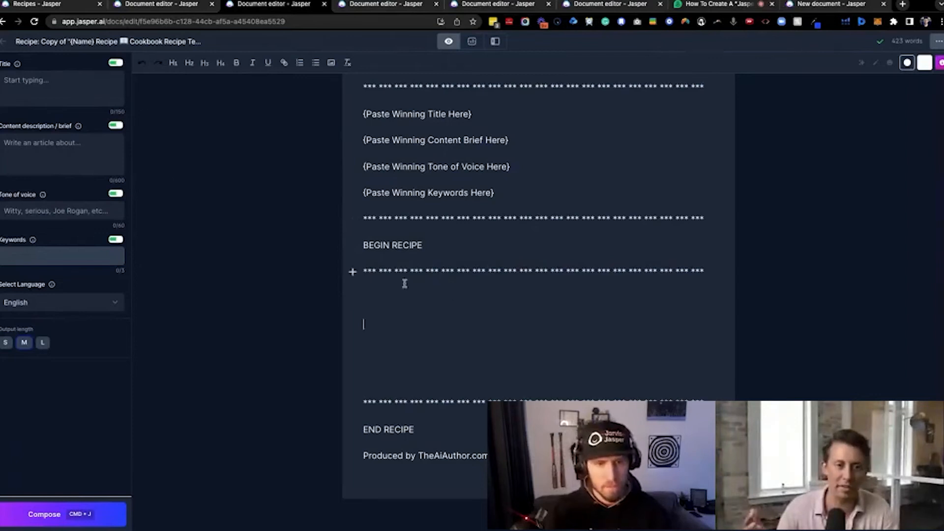
Replace the document's title line with "Email to a Friend" and separate it from the subtitle with line breaks
{"action": "scroll", "coordinate": [410, 270], "scroll_direction": "up", "scroll_amount": 1}
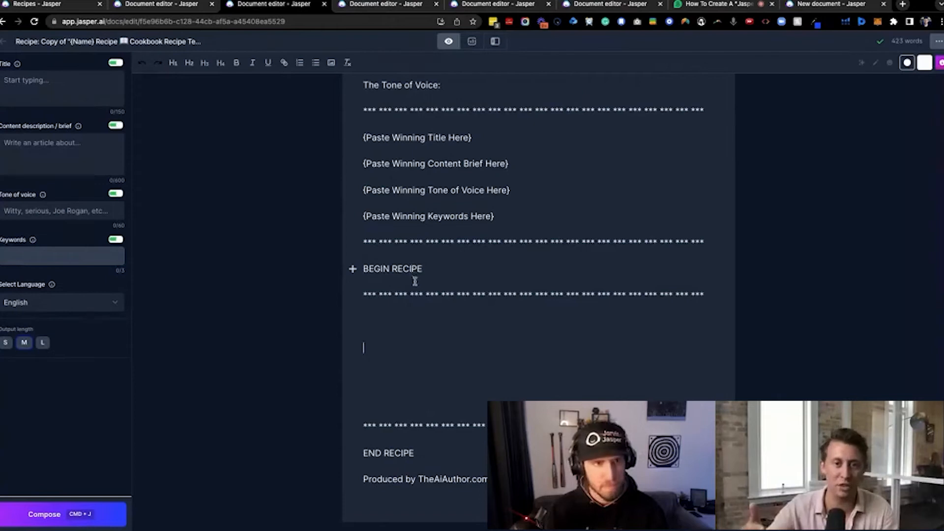
{"action": "scroll", "coordinate": [396, 248], "scroll_direction": "up", "scroll_amount": 15}
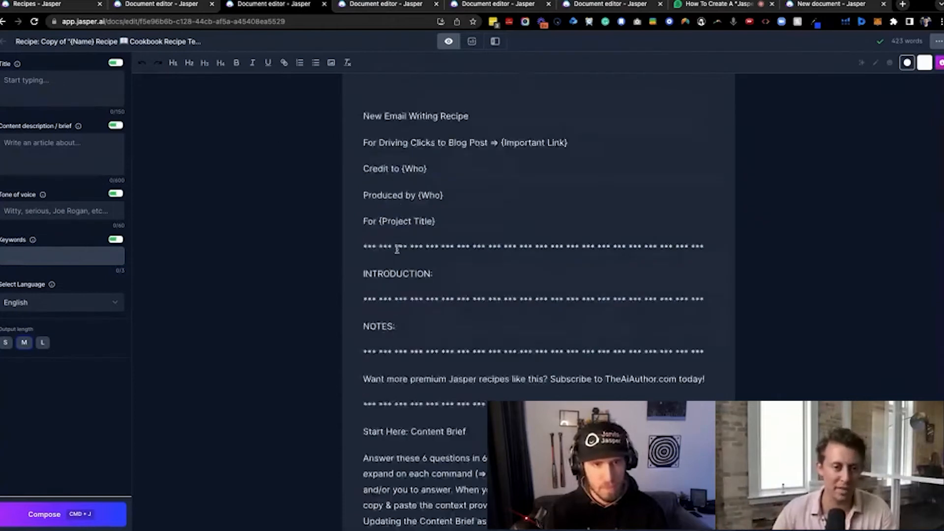
{"action": "triple_click", "coordinate": [454, 112]}
{"action": "type", "text": "Email to a Fr"}
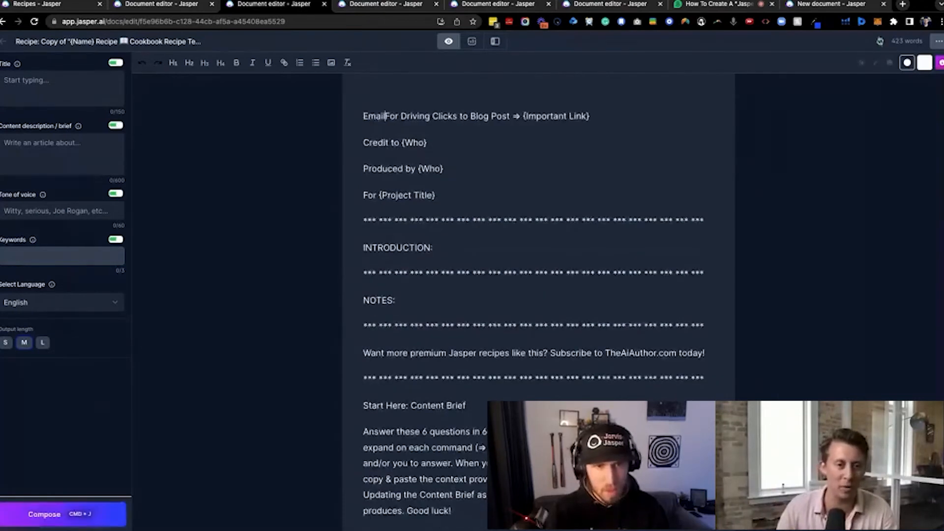
{"action": "type", "text": "iend"}
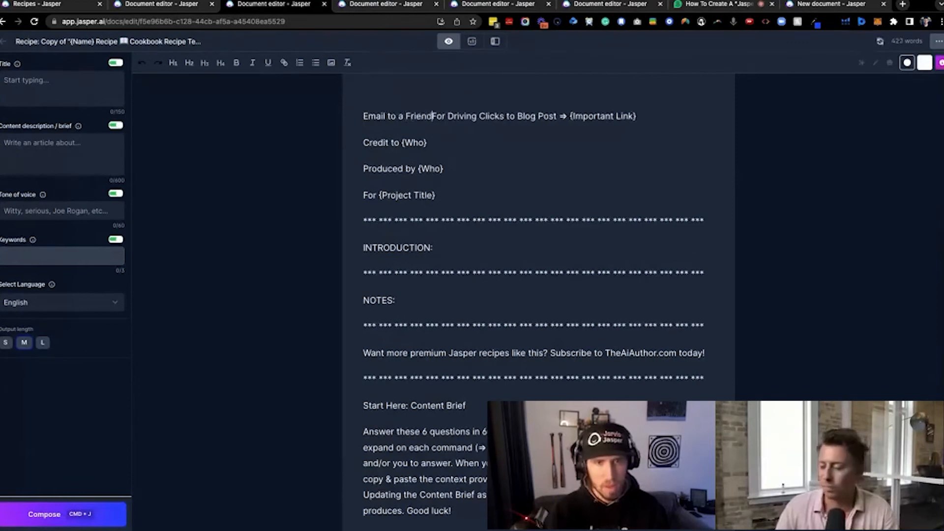
{"action": "key", "text": "Return"}
{"action": "key", "text": "Return"}
{"action": "left_click", "coordinate": [440, 131]}
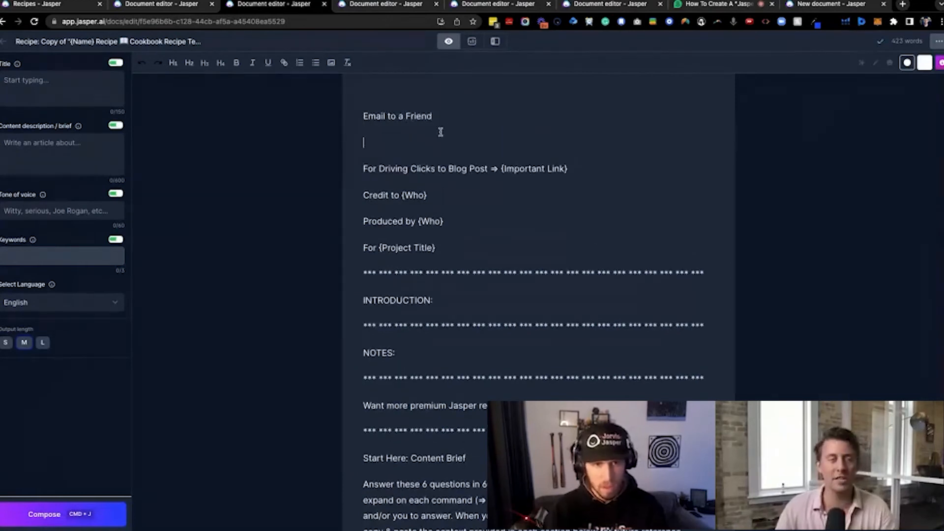
Replace the word "Friend" in the title line with "Real Estate Prospect"
{"action": "double_click", "coordinate": [413, 118]}
{"action": "type", "text": "Real Estate P"}
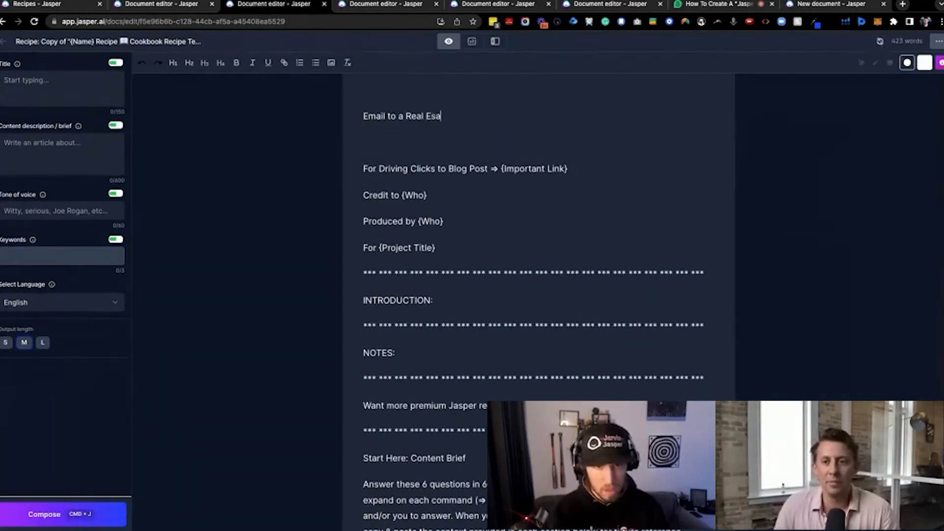
{"action": "type", "text": "ros"}
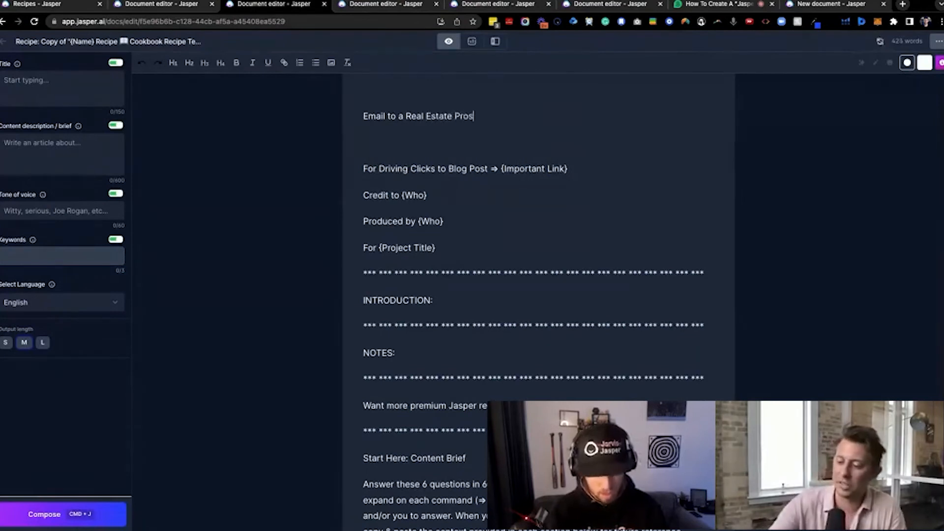
{"action": "type", "text": "pect"}
Fill the content description with "CONTEXT]=summer" and, on a second line, "[WHY]=people are moving"
{"action": "left_click", "coordinate": [51, 145]}
{"action": "type", "text": "CON"}
{"action": "key", "text": "BackSpace"}
{"action": "key", "text": "BackSpace"}
{"action": "key", "text": "BackSpace"}
{"action": "type", "text": "CONTEXT"}
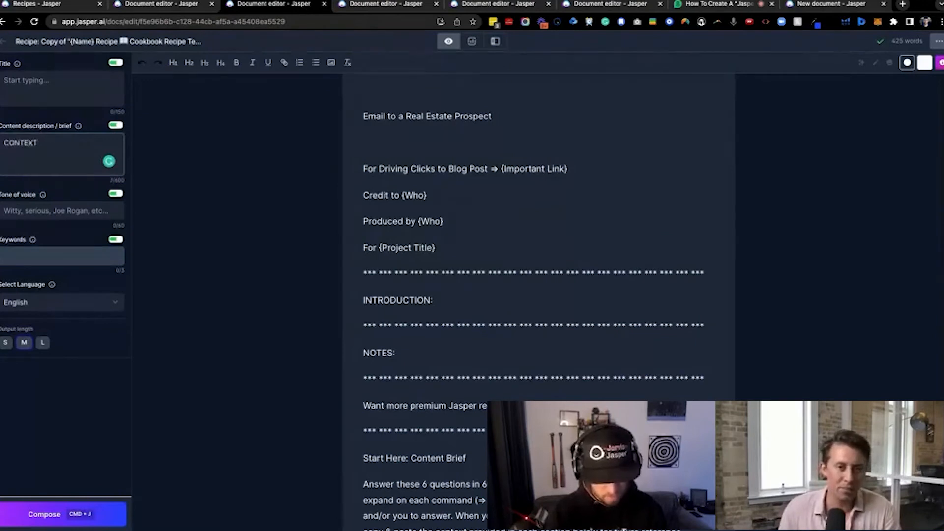
{"action": "type", "text": "]=summe"}
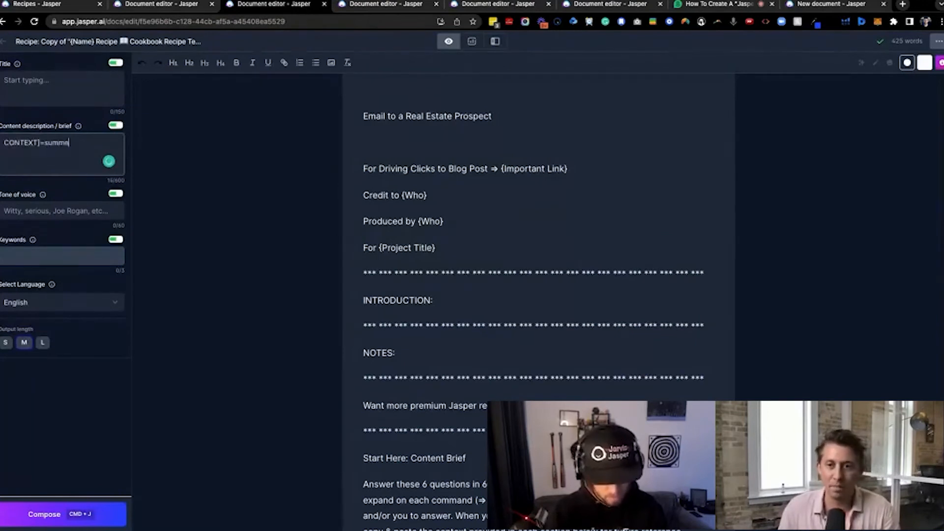
{"action": "type", "text": "[WHY"}
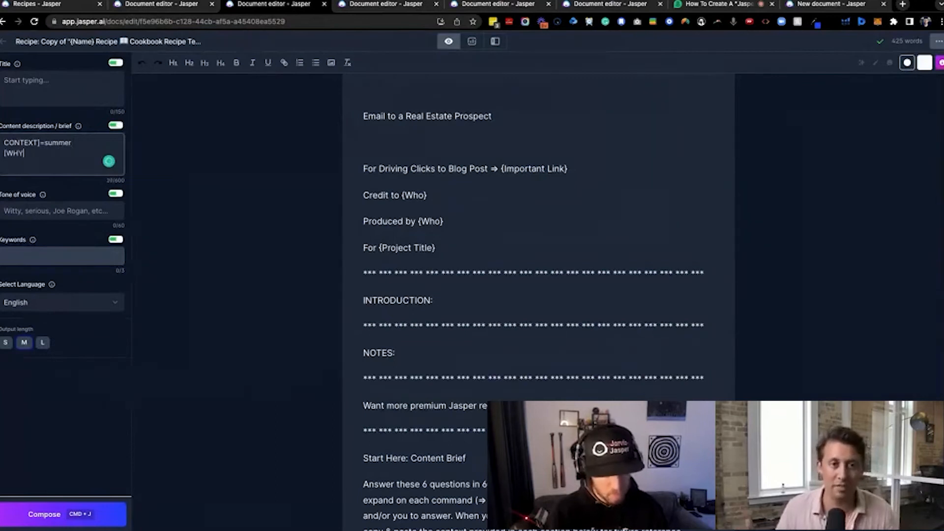
{"action": "type", "text": "]=meetpeople are moving"}
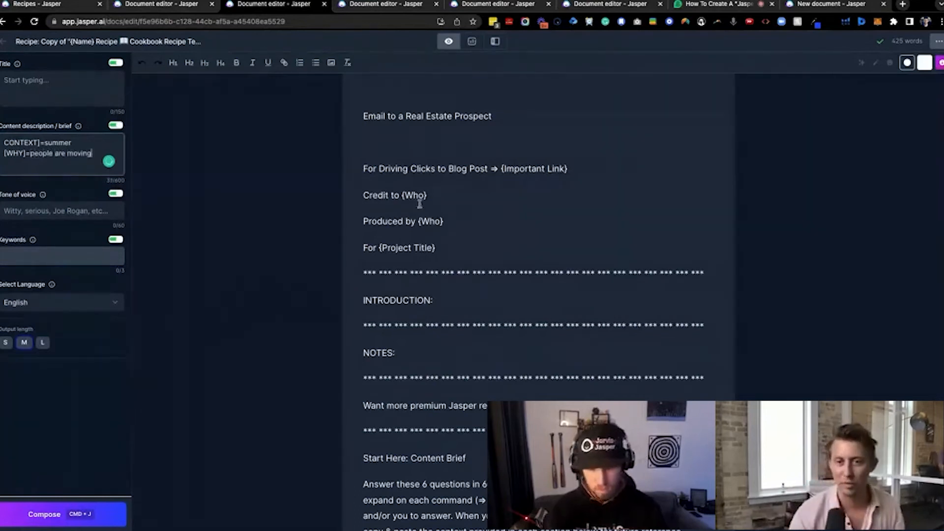
Remove the empty line between the title and the "For Driving Clicks to Blog Post" line
{"action": "left_click", "coordinate": [428, 140]}
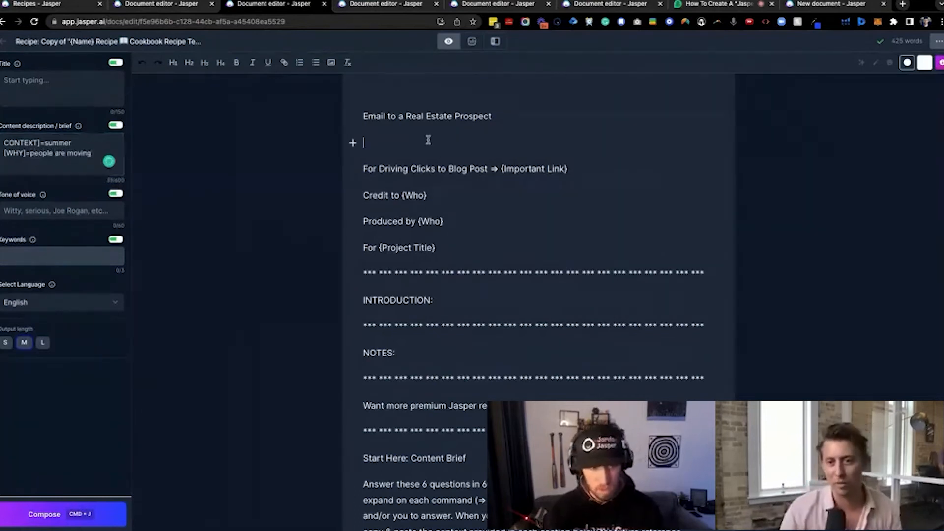
{"action": "key", "text": "BackSpace"}
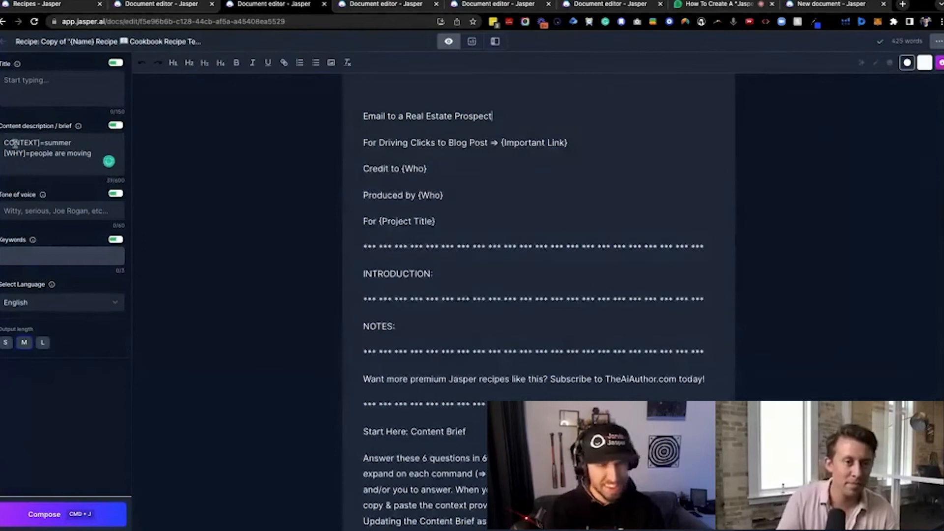
{"action": "scroll", "coordinate": [393, 273], "scroll_direction": "down", "scroll_amount": 1}
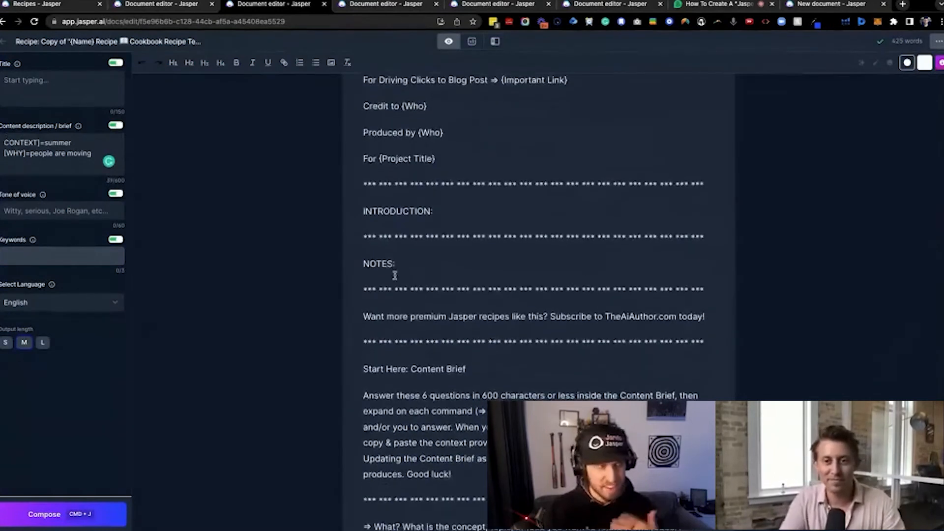
{"action": "scroll", "coordinate": [404, 267], "scroll_direction": "down", "scroll_amount": 1}
{"action": "scroll", "coordinate": [408, 271], "scroll_direction": "down", "scroll_amount": 1}
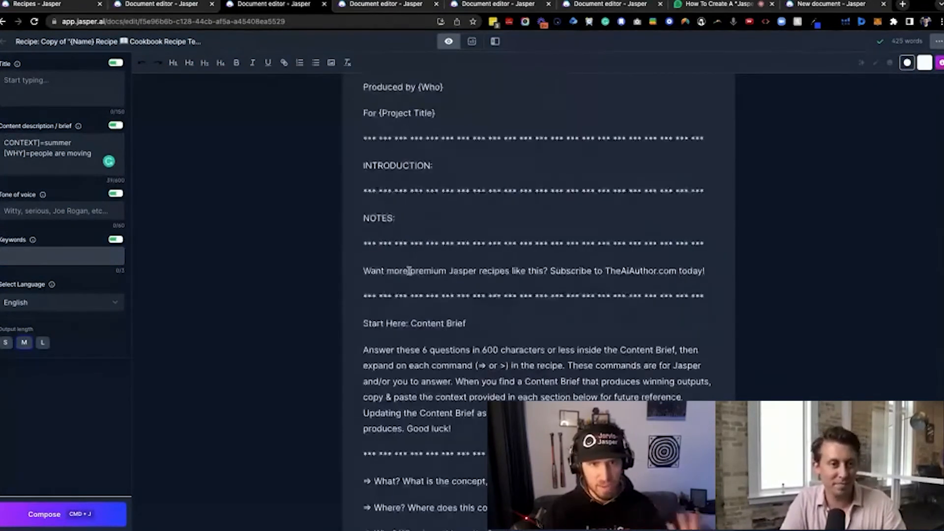
{"action": "scroll", "coordinate": [412, 271], "scroll_direction": "up", "scroll_amount": 2}
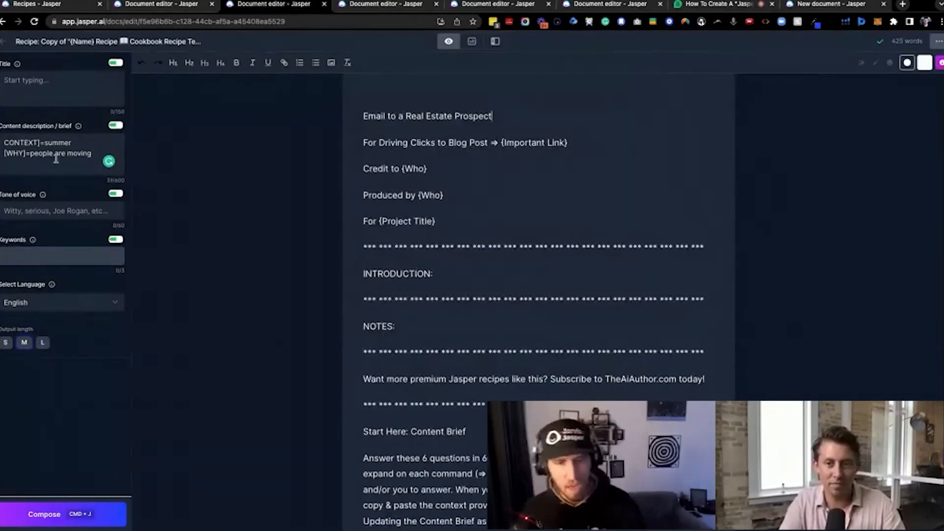
Add the missing opening bracket in the content description so its first tag reads "[CONTEXT]"
{"action": "scroll", "coordinate": [400, 325], "scroll_direction": "down", "scroll_amount": 6}
{"action": "scroll", "coordinate": [402, 322], "scroll_direction": "down", "scroll_amount": 1}
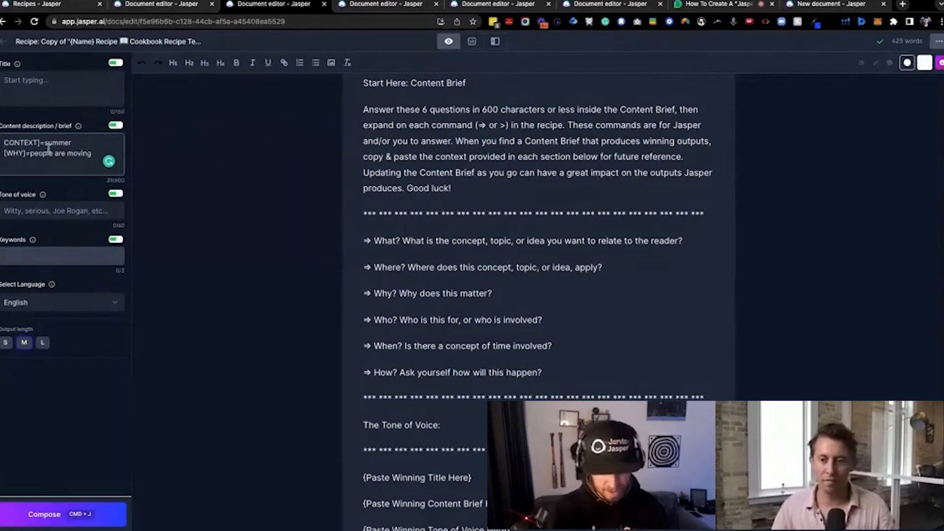
{"action": "type", "text": "["}
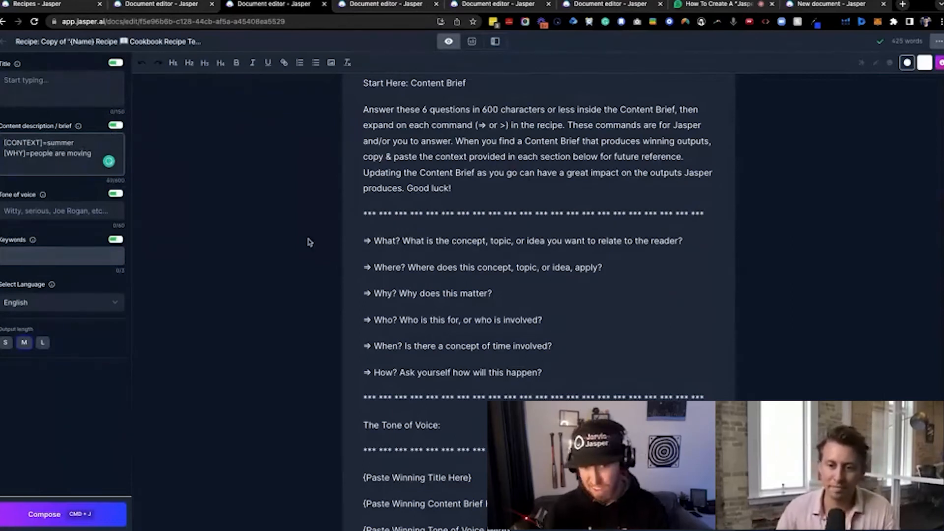
Change the first line of the content description to "[WHAT]=moving this summer"
{"action": "left_click_drag", "start_coordinate": [347, 239], "coordinate": [553, 374]}
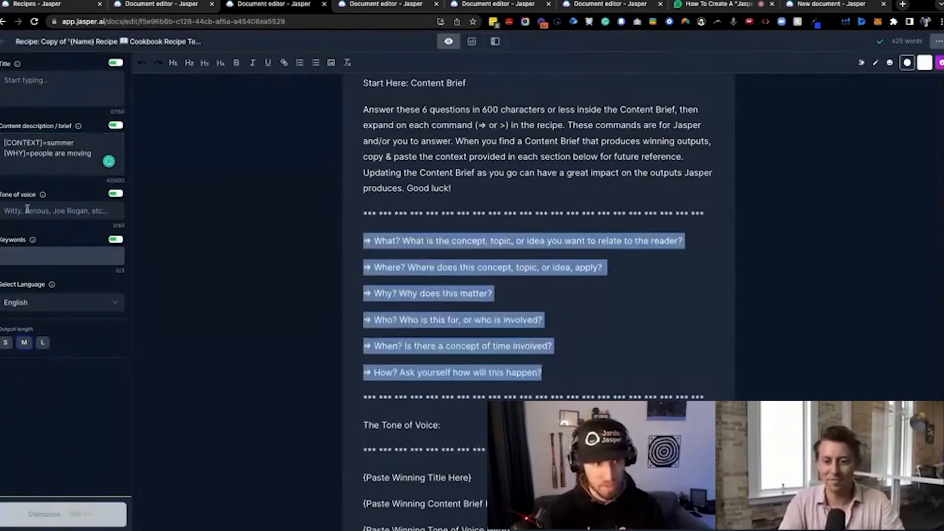
{"action": "double_click", "coordinate": [36, 143]}
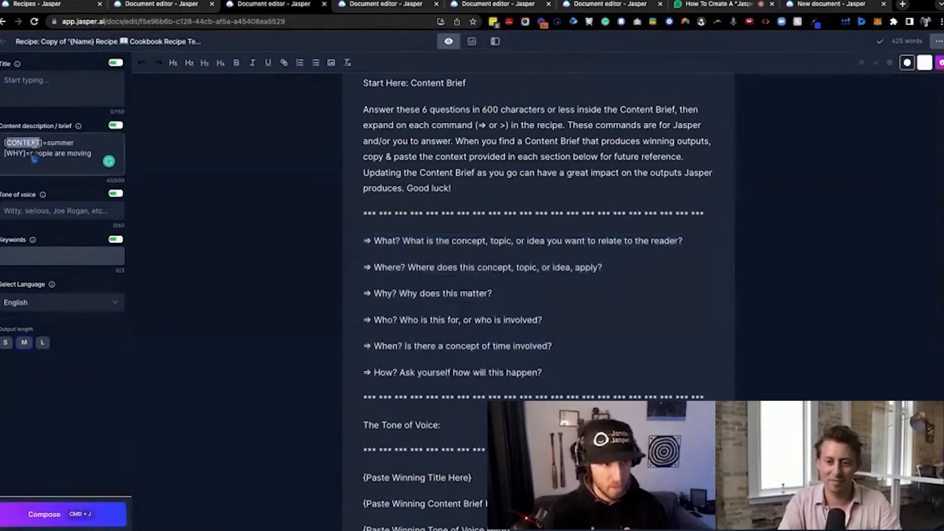
{"action": "double_click", "coordinate": [65, 143]}
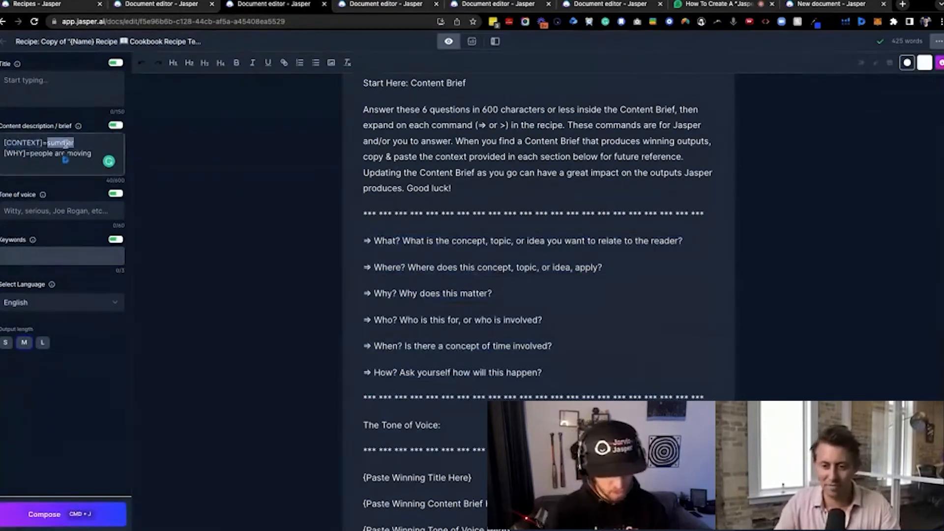
{"action": "double_click", "coordinate": [33, 143]}
{"action": "type", "text": "WHAT"}
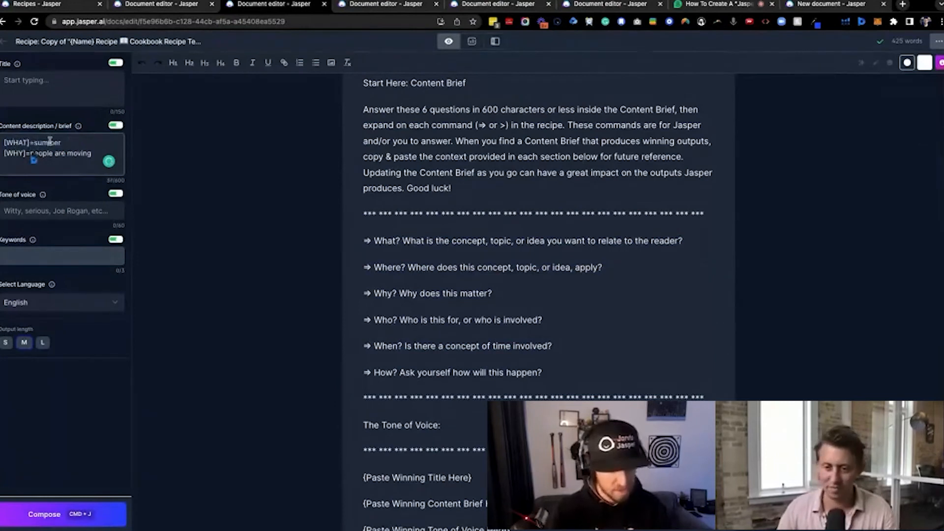
{"action": "double_click", "coordinate": [48, 143]}
{"action": "type", "text": "mo"}
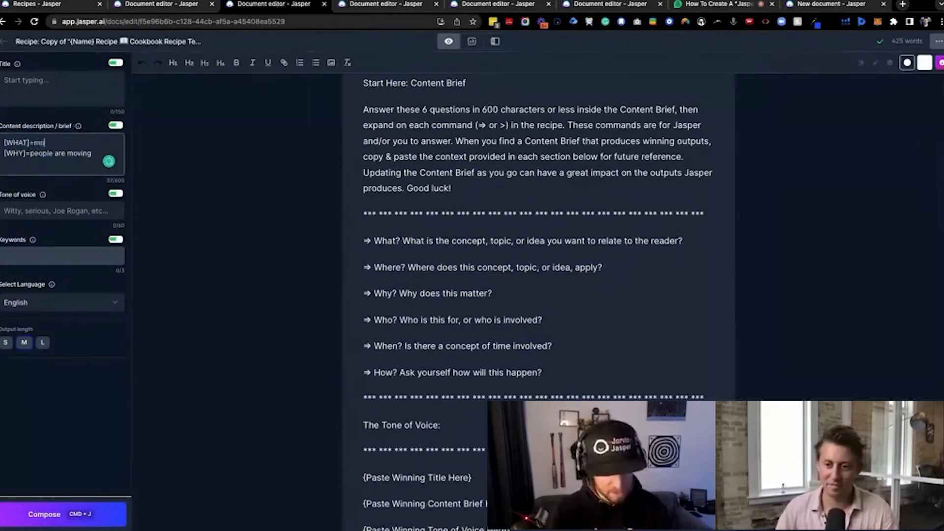
{"action": "type", "text": "ving this summer"}
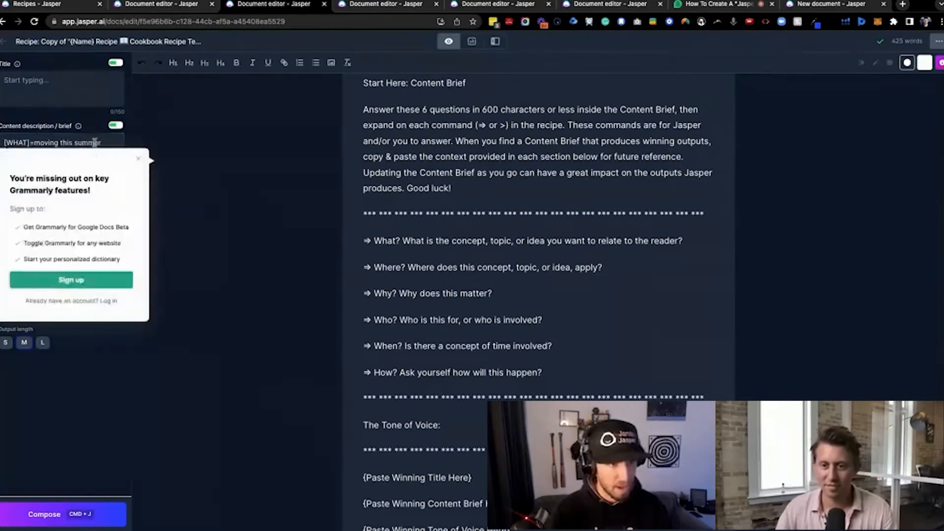
Dismiss the Grammarly sign-up prompt and extend the brief's [WHY] line with "because it's hot outside here in texas"
{"action": "left_click", "coordinate": [138, 159]}
{"action": "left_click", "coordinate": [96, 153]}
{"action": "type", "text": "because it's"}
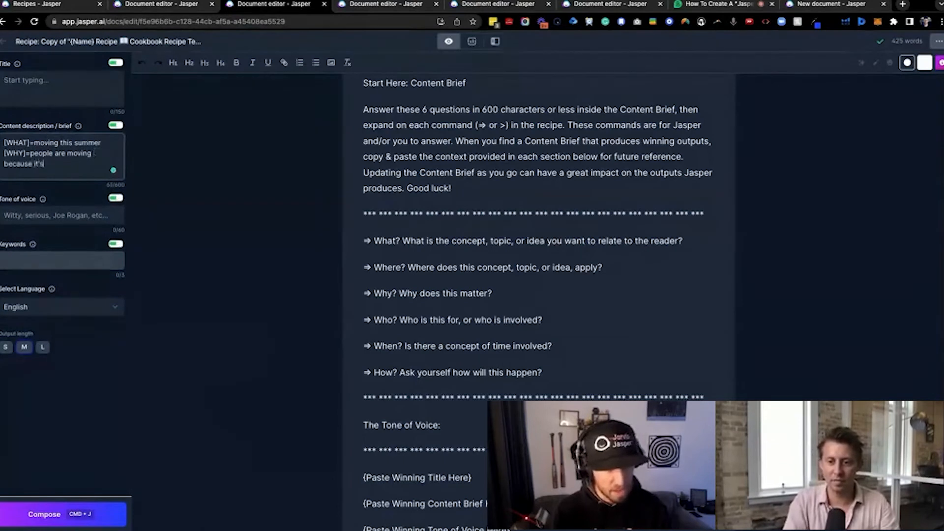
{"action": "type", "text": " hot outside here in te"}
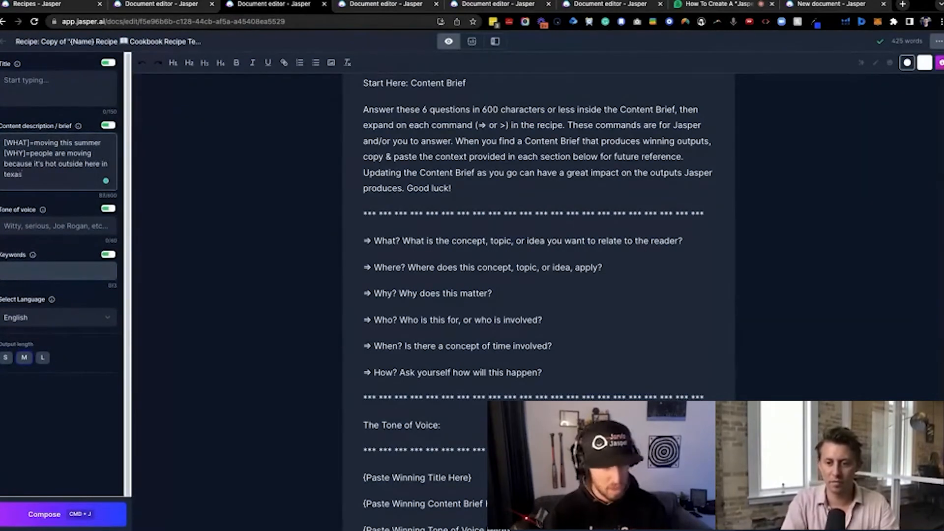
{"action": "type", "text": "xas"}
Add a new line "[WHO]=on my prospect list for real estate" to the content description
{"action": "key", "text": "Return"}
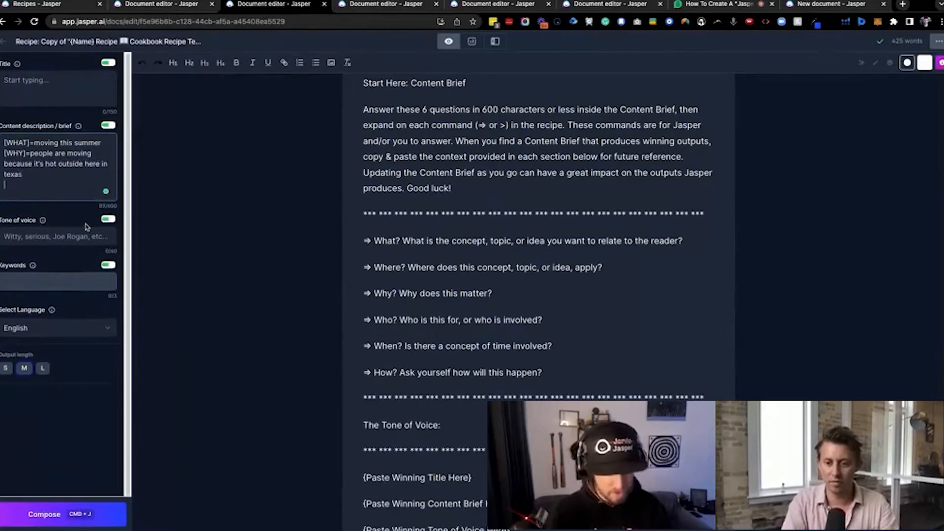
{"action": "type", "text": "["}
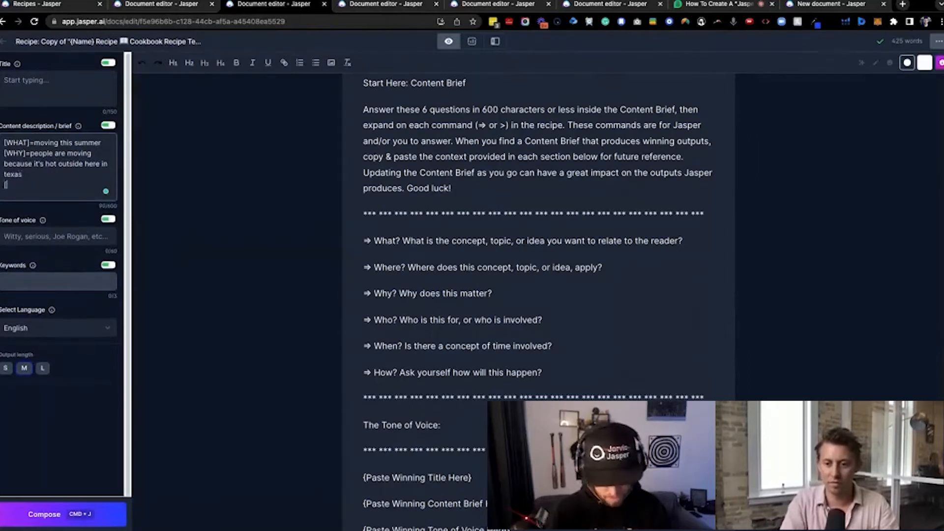
{"action": "type", "text": "WHO]"}
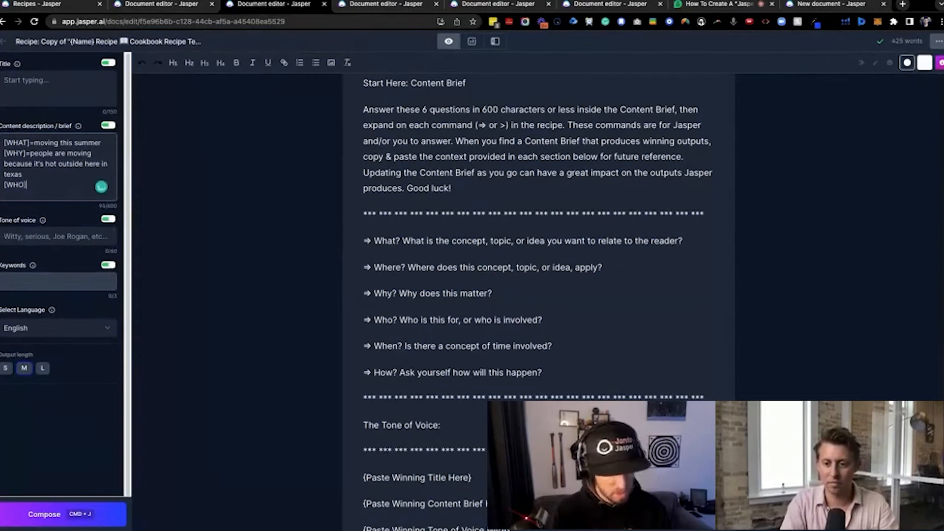
{"action": "type", "text": "=on my "}
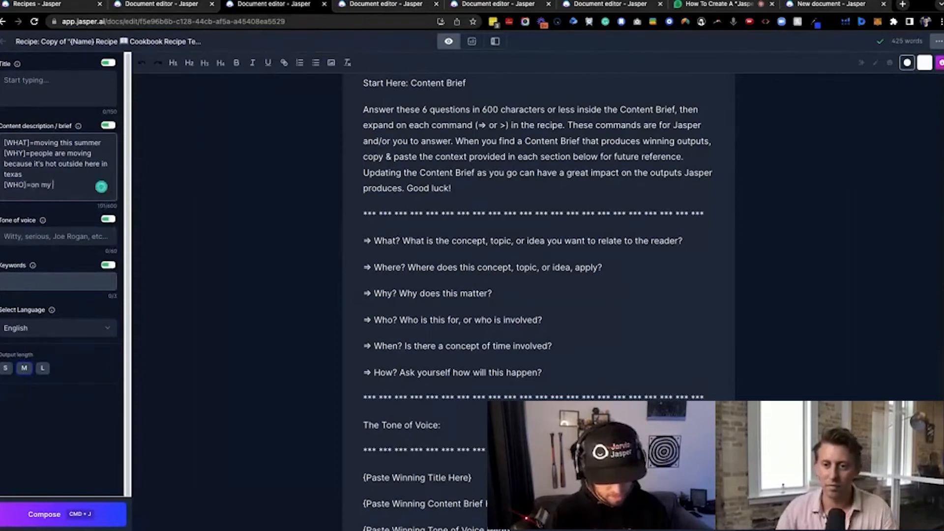
{"action": "type", "text": "prospect list f"}
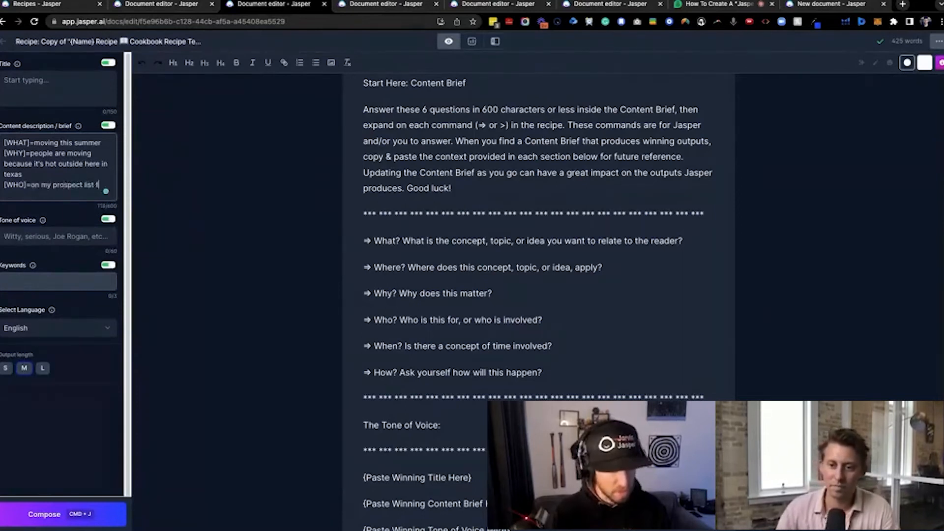
{"action": "type", "text": "or real estate"}
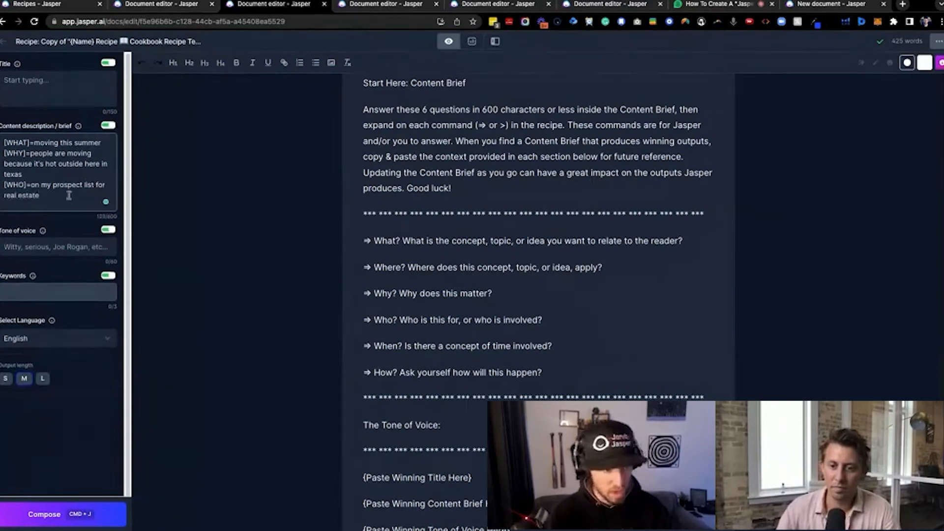
Add the line "[WHEN]=next 2 or 3 months" below the [WHO] line of the content description
{"action": "key", "text": "Return"}
{"action": "type", "text": "[WHEN]="}
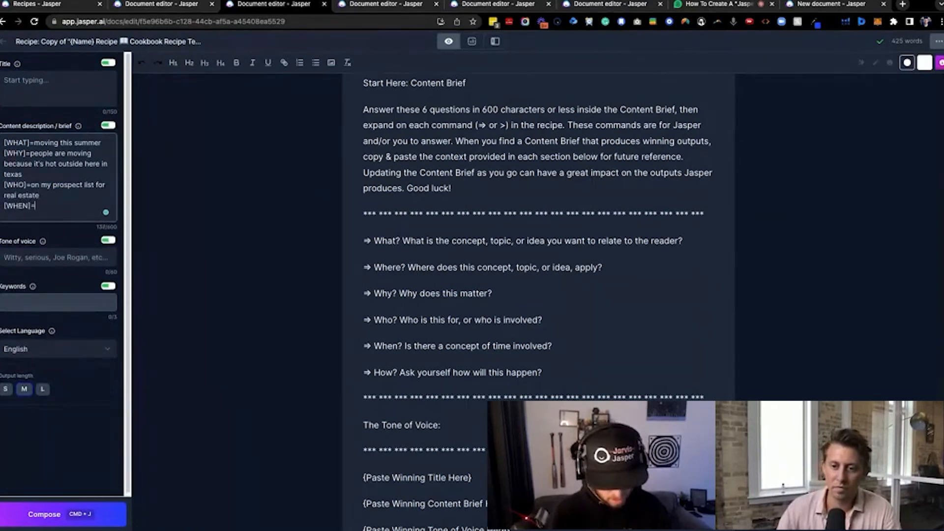
{"action": "type", "text": "next 2 or 3 months"}
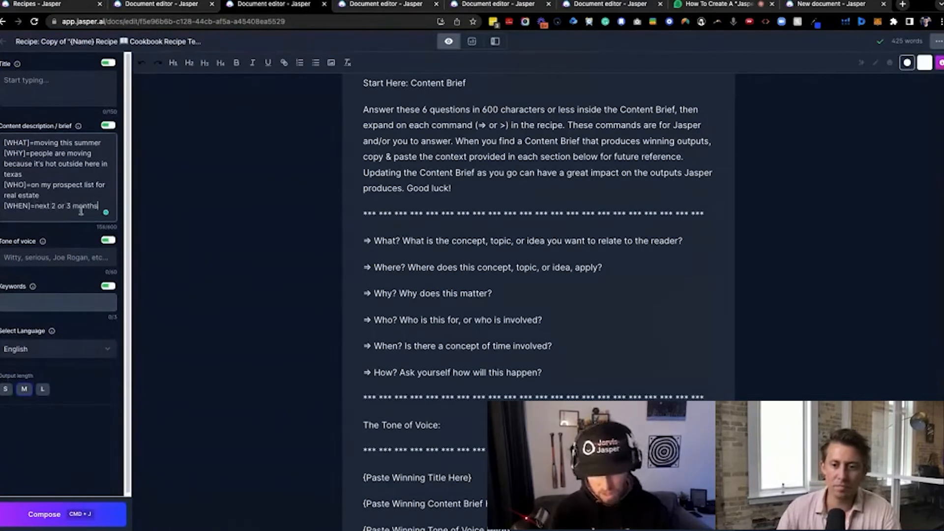
Add the line "[HOW]=help you submit an offer fast" below the [WHEN] line of the content description
{"action": "key", "text": "Return"}
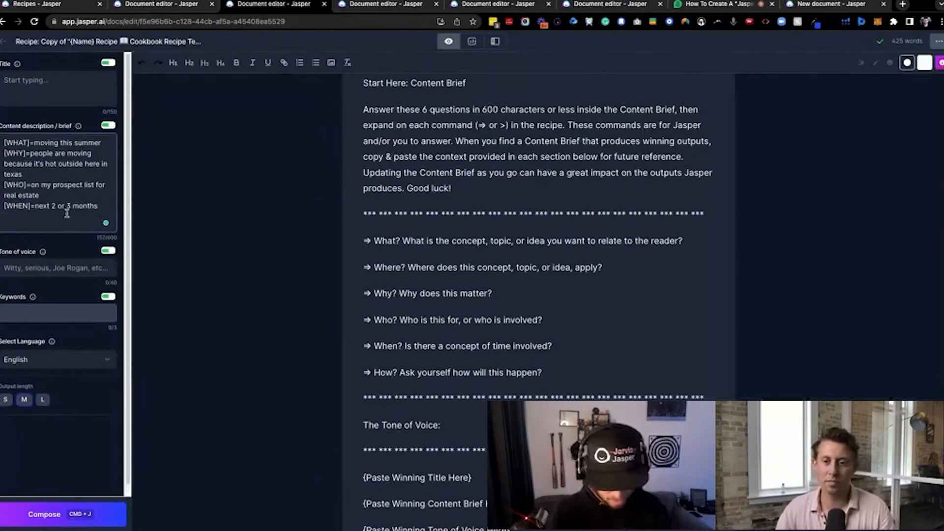
{"action": "type", "text": "[HOW]="}
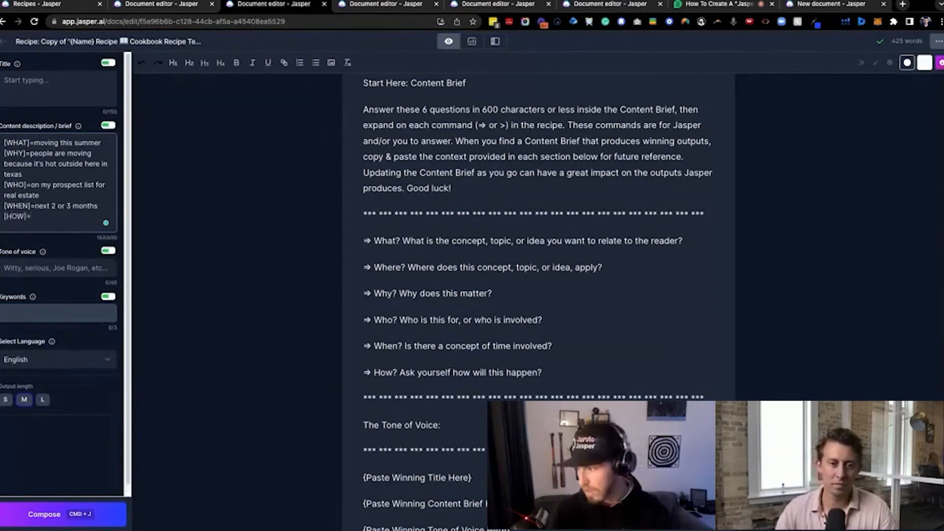
{"action": "type", "text": "help s"}
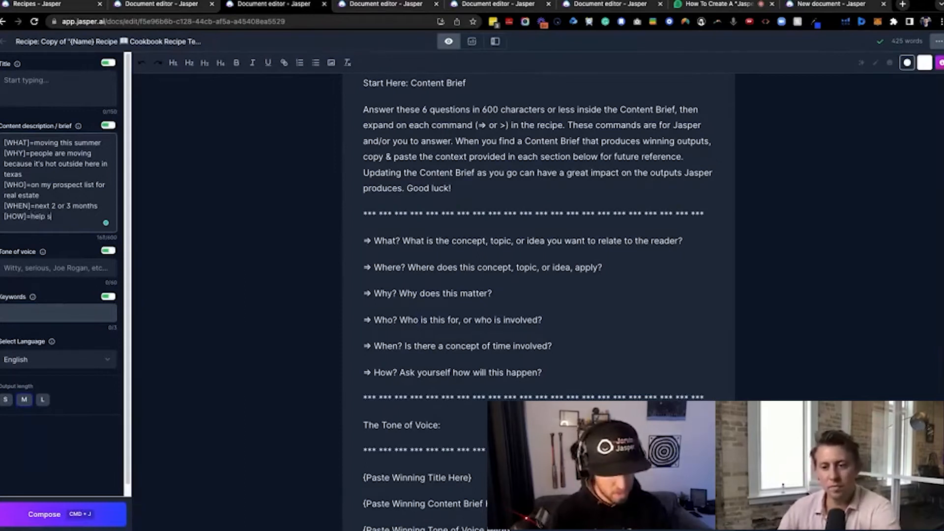
{"action": "key", "text": "BackSpace"}
{"action": "type", "text": "you submit an of"}
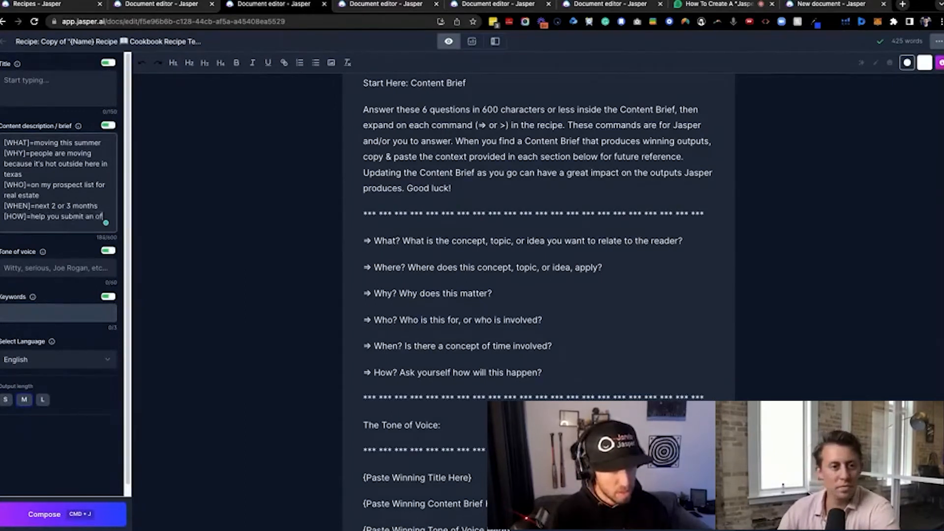
{"action": "type", "text": "fer fast"}
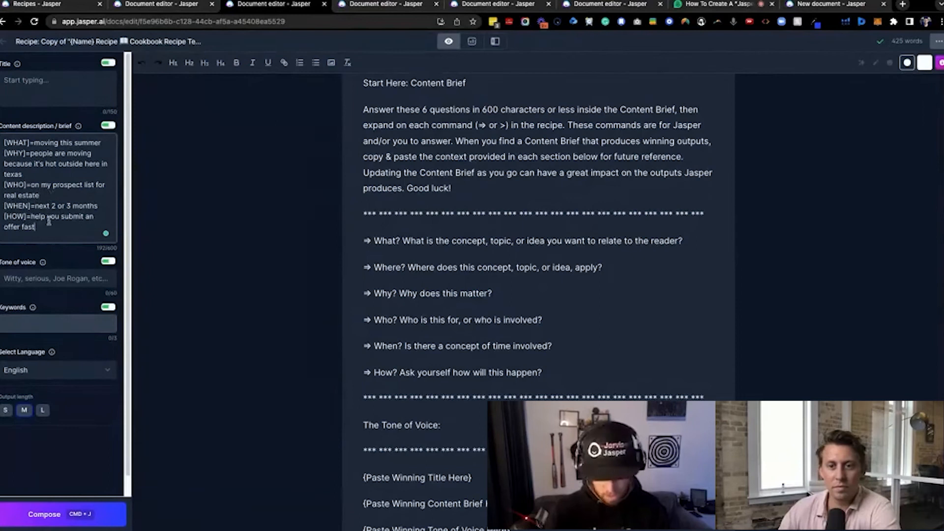
End the content description with a second why line reading "[WHY]=fast=paced market"
{"action": "key", "text": "Return"}
{"action": "type", "text": "[WHY]"}
{"action": "key", "text": "BackSpace"}
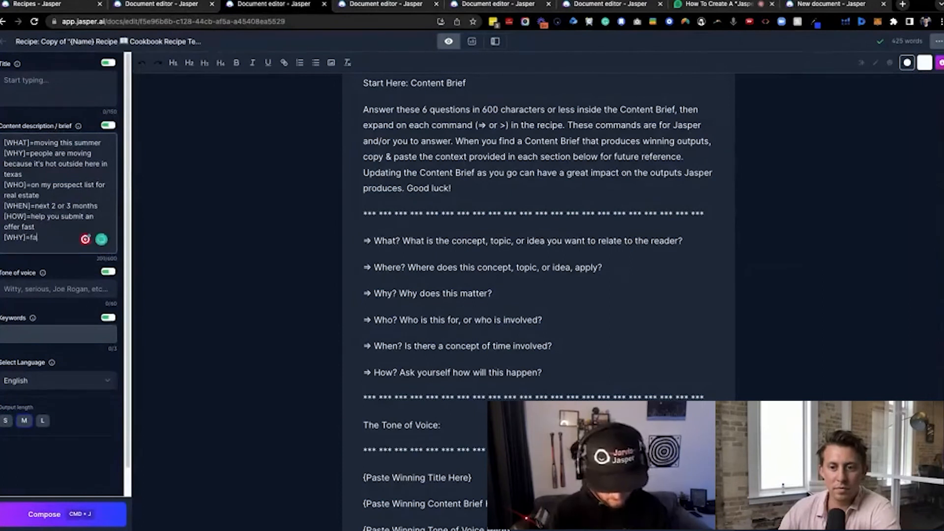
{"action": "type", "text": "]=fast-paced market"}
Write "This is an email being written to a real estate prospect." as the first line under BEGIN RECIPE
{"action": "scroll", "coordinate": [379, 270], "scroll_direction": "down", "scroll_amount": 7}
{"action": "left_click", "coordinate": [409, 307]}
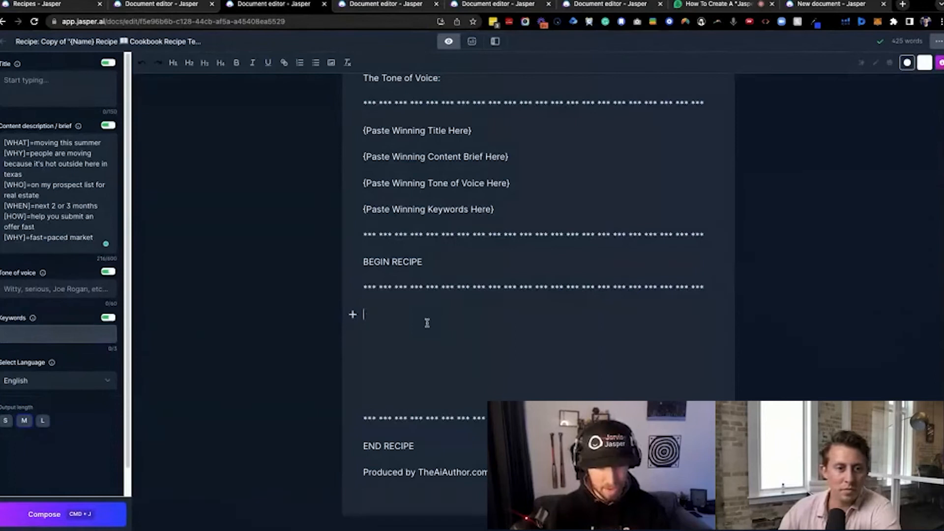
{"action": "type", "text": "This is an email being written to a real estate prospect"}
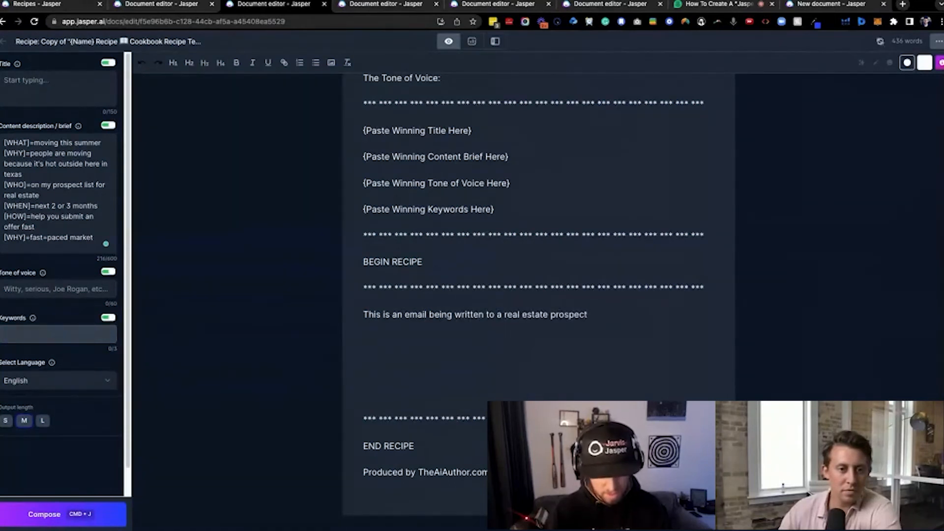
{"action": "type", "text": "."}
Add the lines "Format:" and "Hey {Name}," below the email description in the recipe
{"action": "key", "text": "Return"}
{"action": "type", "text": "Format:"}
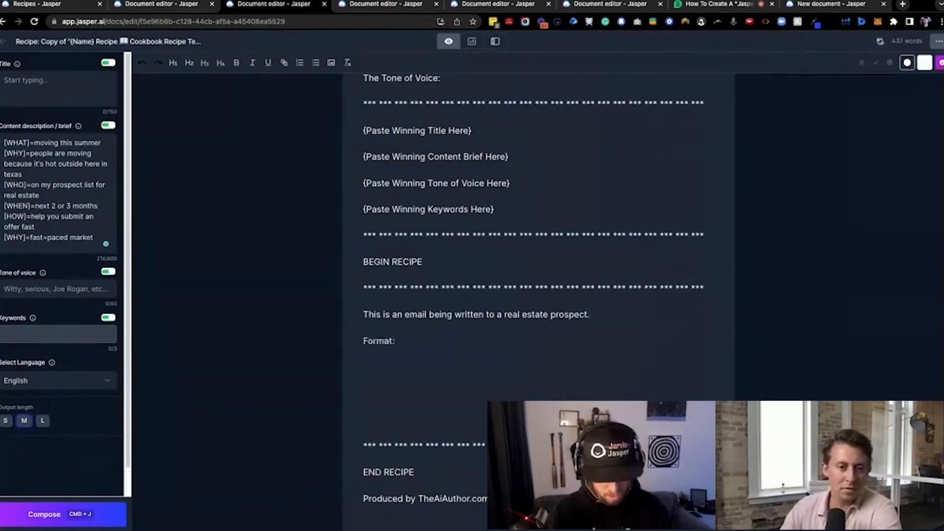
{"action": "key", "text": "Return"}
{"action": "type", "text": "Hey {Name}"}
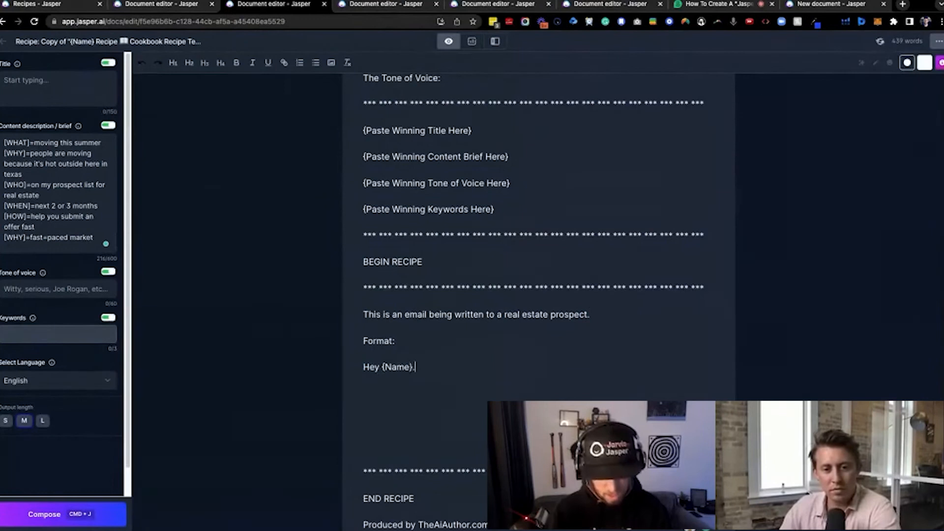
{"action": "type", "text": ","}
{"action": "key", "text": "Return"}
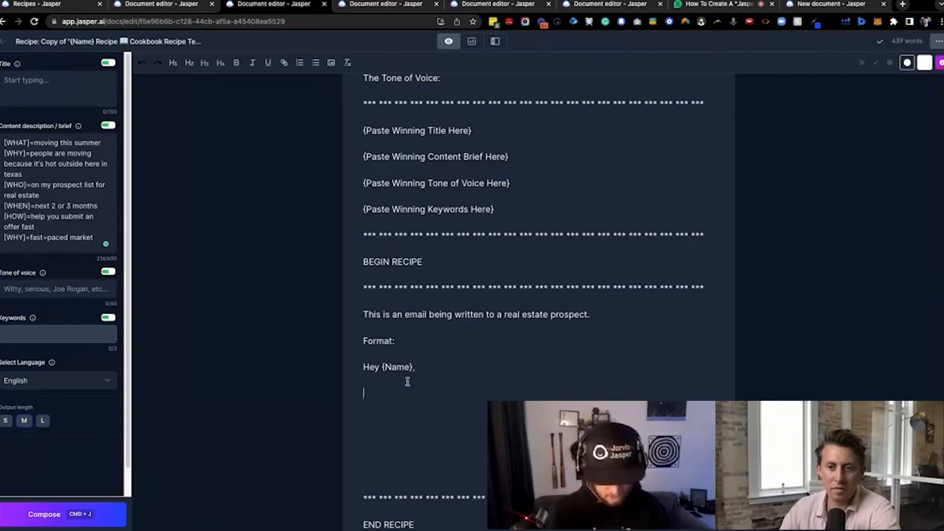
Complete the email format with the lines "AIDA Framework" and "-{Signoff}"
{"action": "type", "text": "AIDA Framework"}
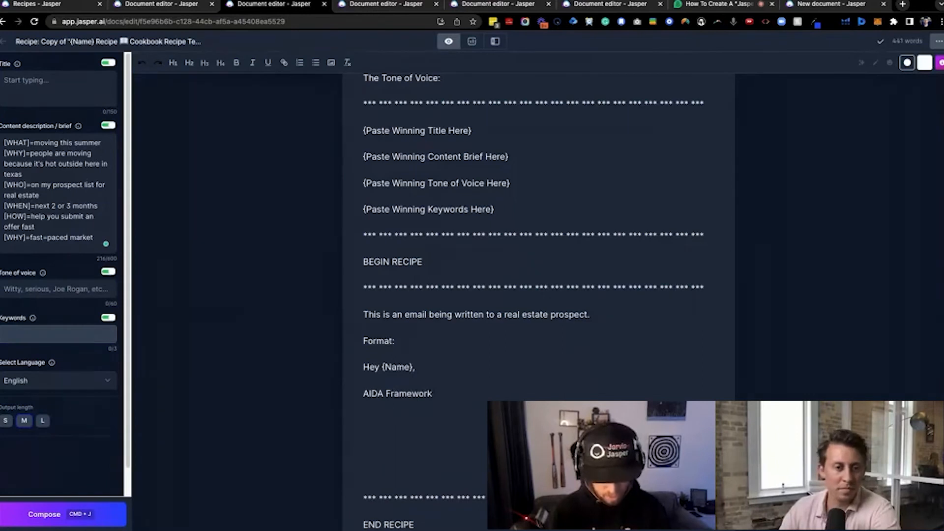
{"action": "key", "text": "Return"}
{"action": "type", "text": "-(Signoff}"}
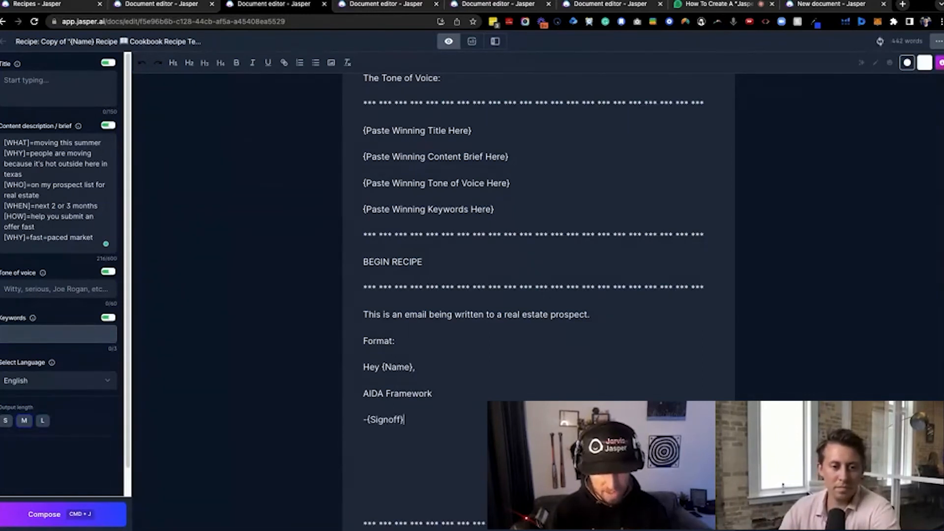
{"action": "key", "text": "Return"}
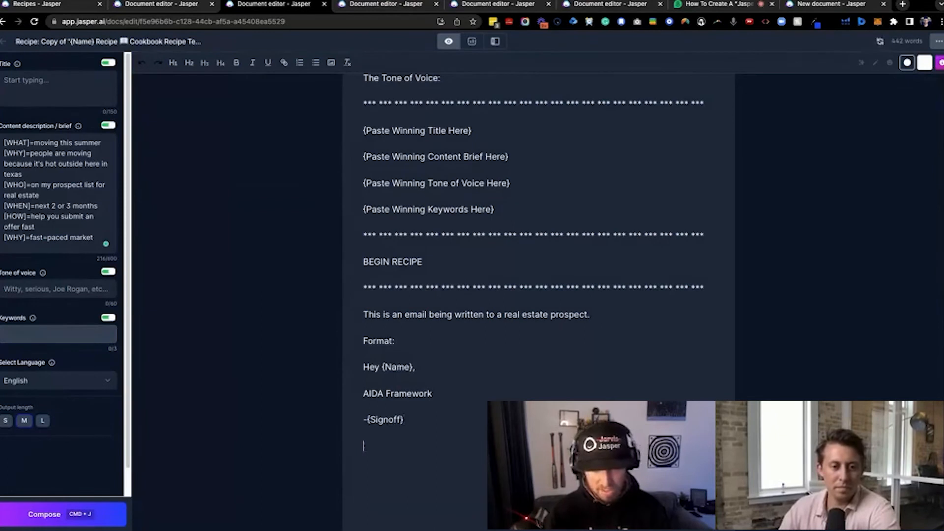
{"action": "left_click_drag", "start_coordinate": [362, 314], "coordinate": [450, 425]}
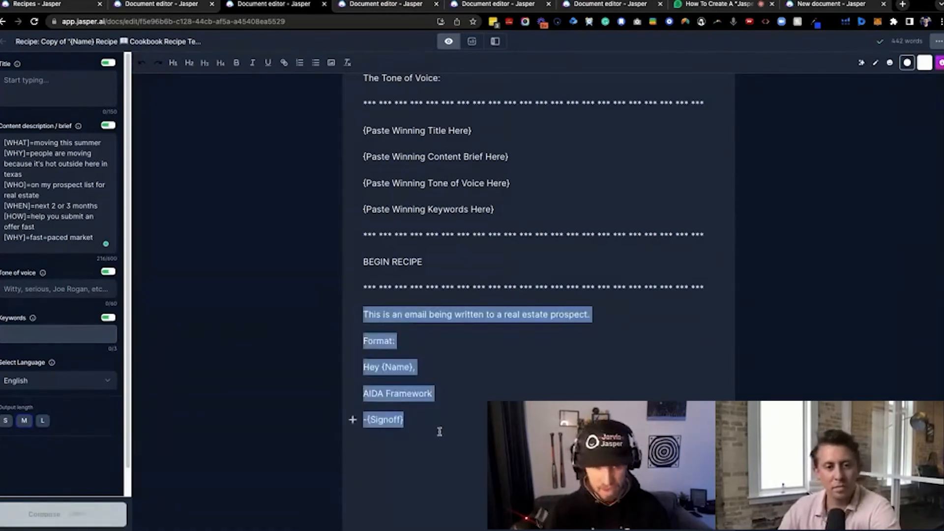
{"action": "left_click", "coordinate": [429, 446]}
{"action": "left_click_drag", "start_coordinate": [428, 411], "coordinate": [368, 305]}
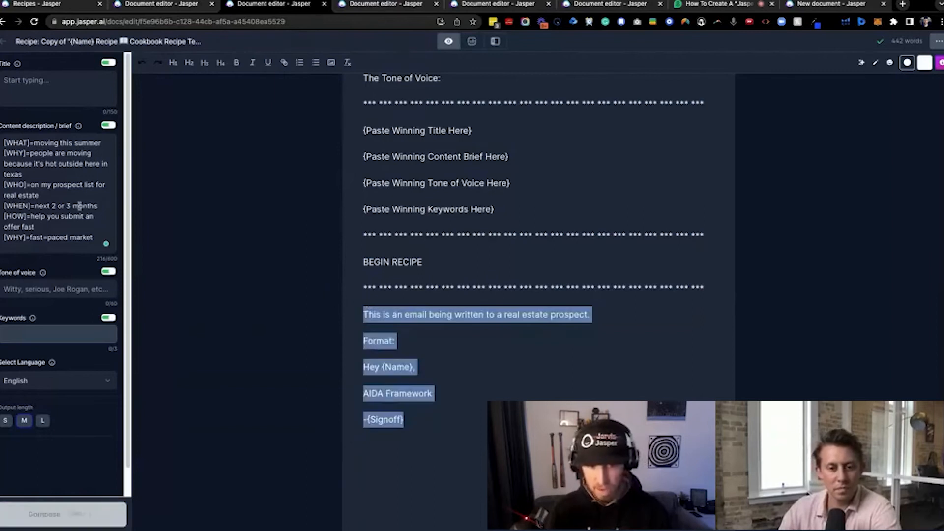
Start a Jasper command below the signoff line with the text ">write an email to"
{"action": "scroll", "coordinate": [423, 445], "scroll_direction": "down", "scroll_amount": 3}
{"action": "left_click", "coordinate": [400, 345]}
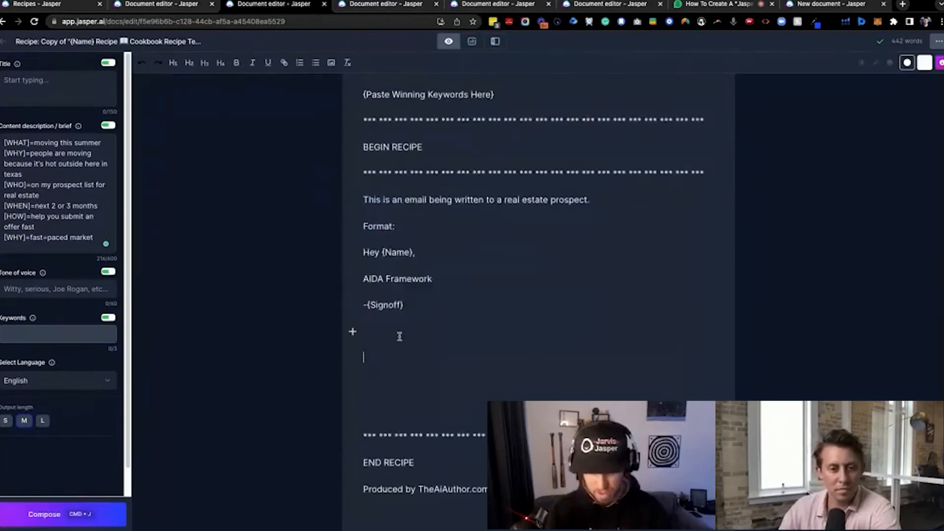
{"action": "key", "text": "Return"}
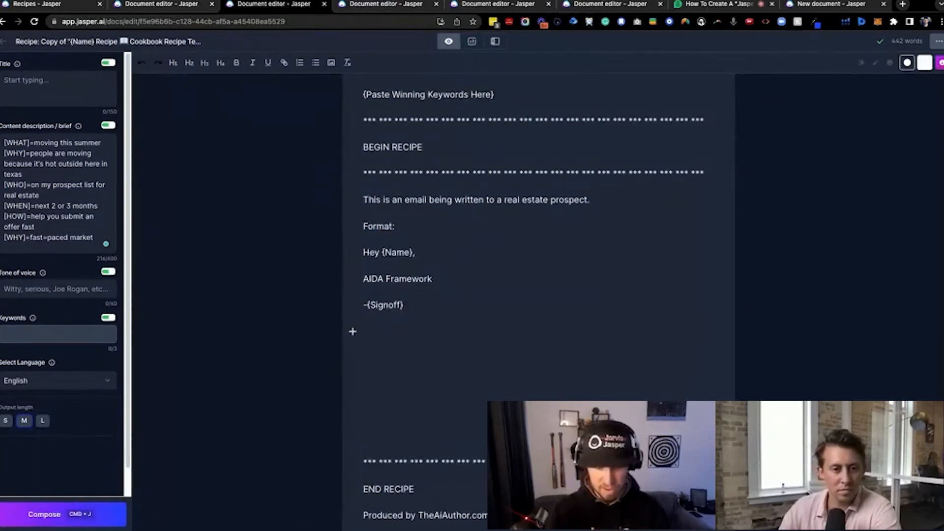
{"action": "key", "text": "Up"}
{"action": "type", "text": ">"}
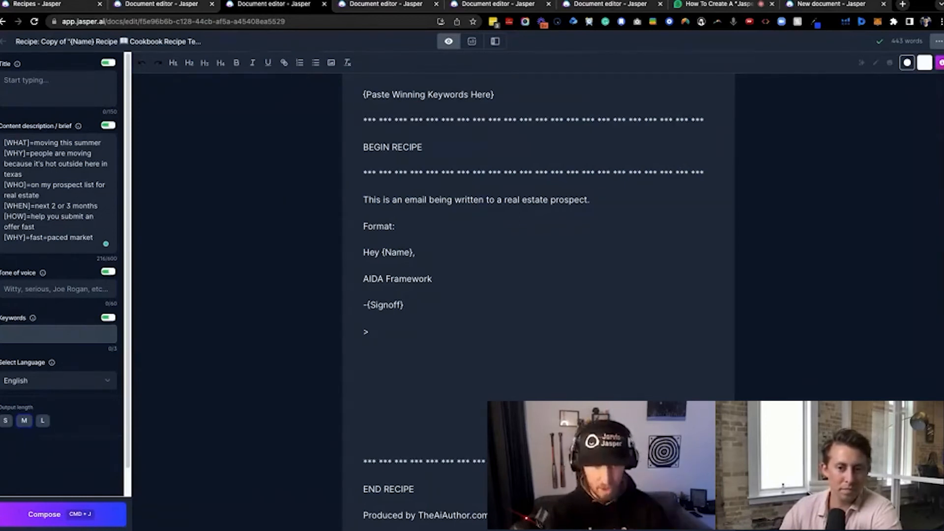
{"action": "type", "text": "write an e"}
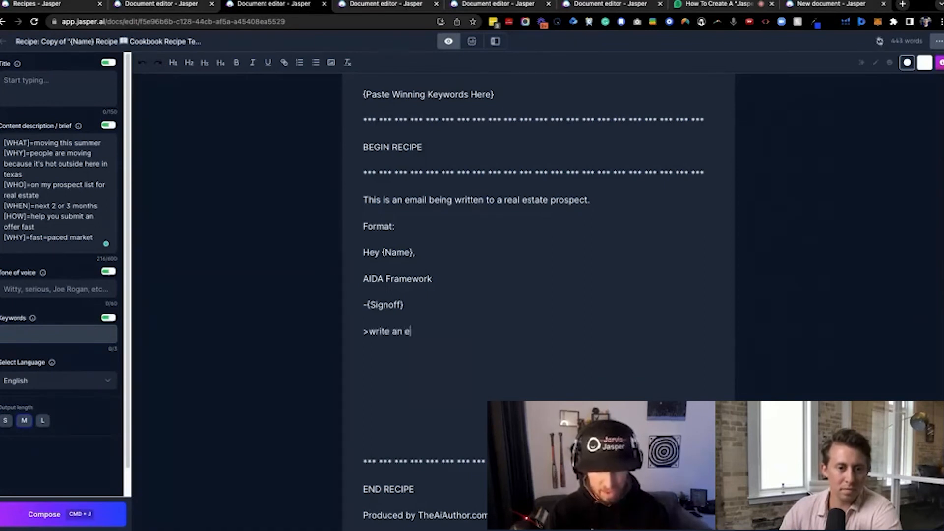
{"action": "type", "text": "mail to"}
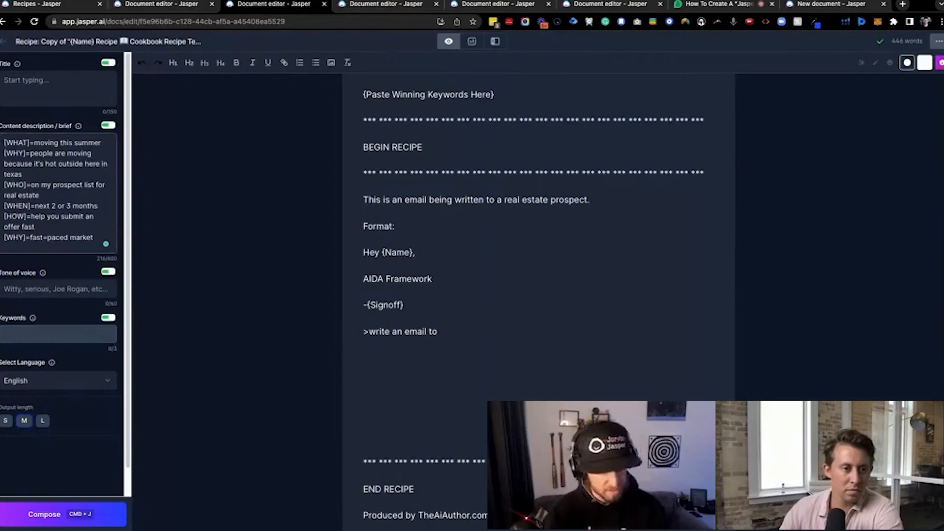
Add a "[PROSPECT]=" line with the prospect's full name at the start of the content description
{"action": "left_click", "coordinate": [4, 142]}
{"action": "key", "text": "Return"}
{"action": "type", "text": "[PROSPECT]=Jon Doe"}
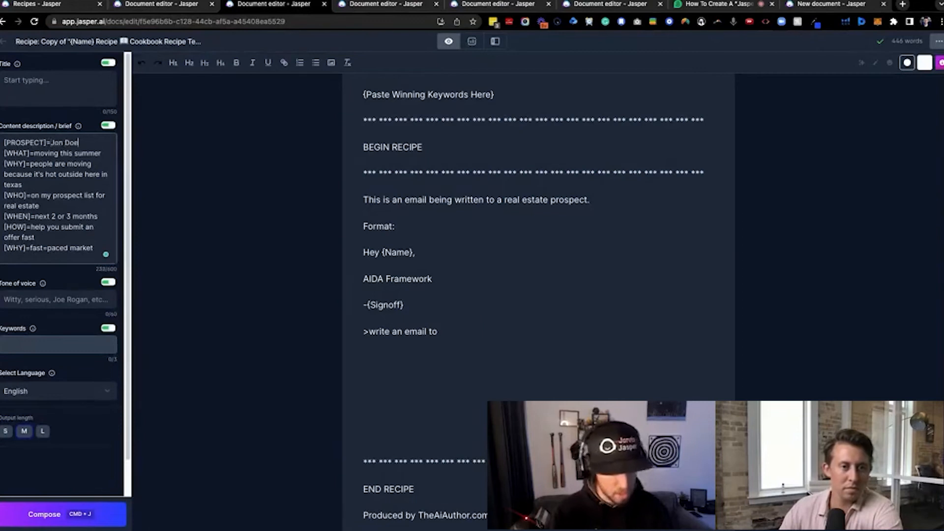
{"action": "left_click", "coordinate": [60, 142]}
{"action": "type", "text": "h"}
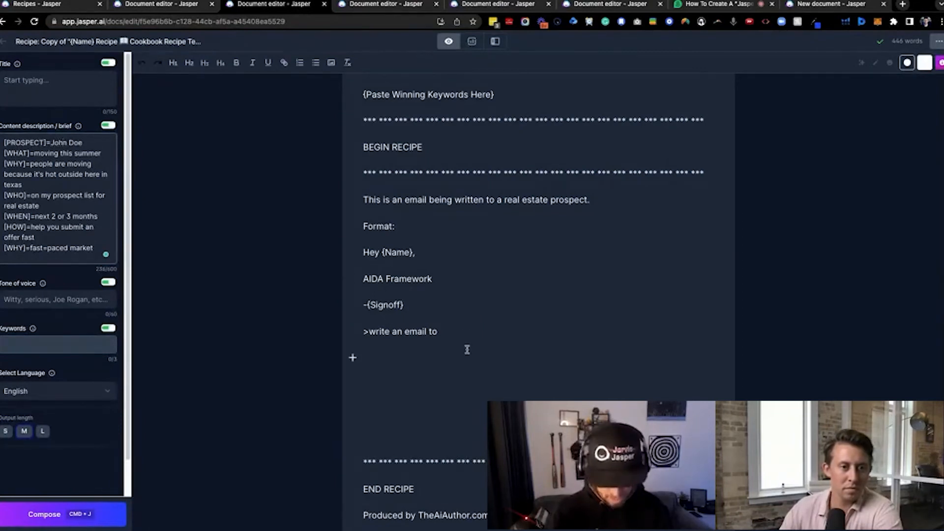
Add the [PROSPECT] tag as the recipient in the write-an-email command
{"action": "left_click", "coordinate": [462, 329]}
{"action": "type", "text": "p"}
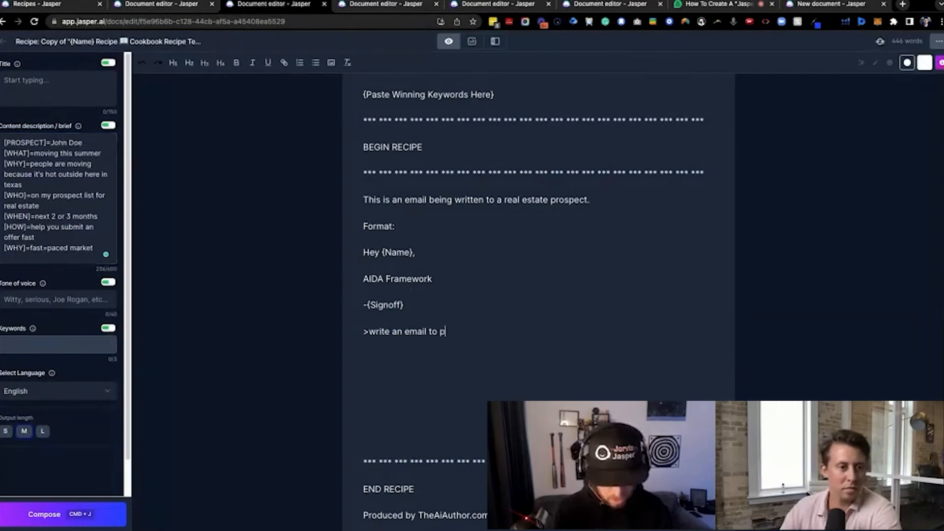
{"action": "key", "text": "BackSpace"}
{"action": "type", "text": "[PRPO"}
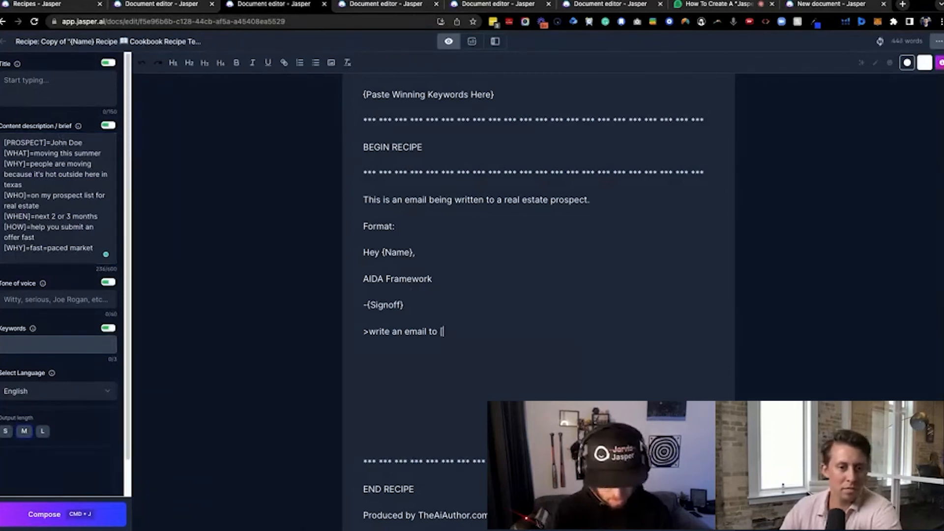
{"action": "key", "text": "BackSpace"}
{"action": "key", "text": "BackSpace"}
{"action": "type", "text": "OST"}
{"action": "key", "text": "BackSpace"}
{"action": "type", "text": "PECT"}
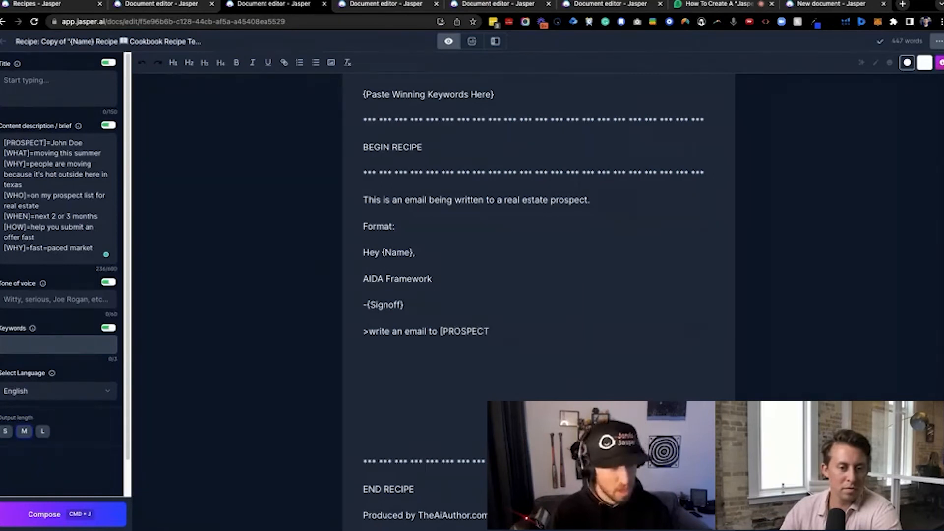
{"action": "type", "text": "] about [WHAT]"}
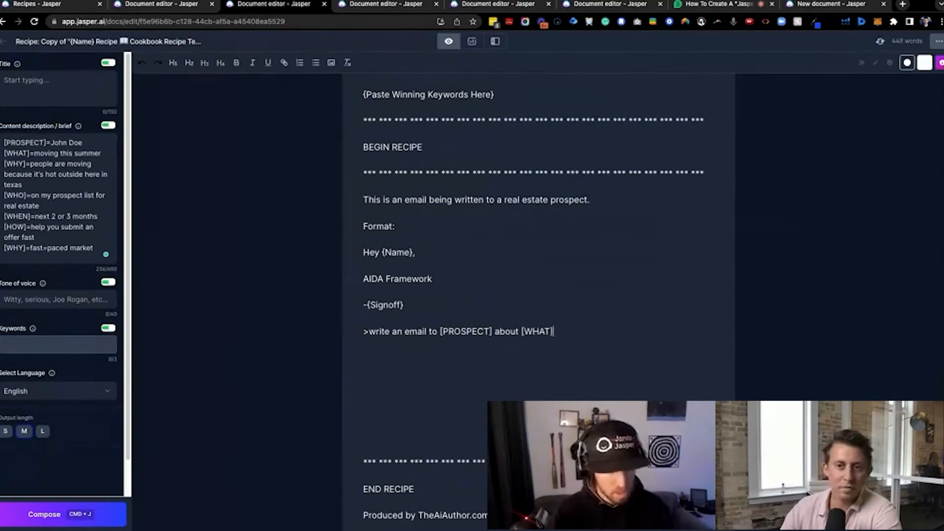
{"action": "type", "text": " because [WHY"}
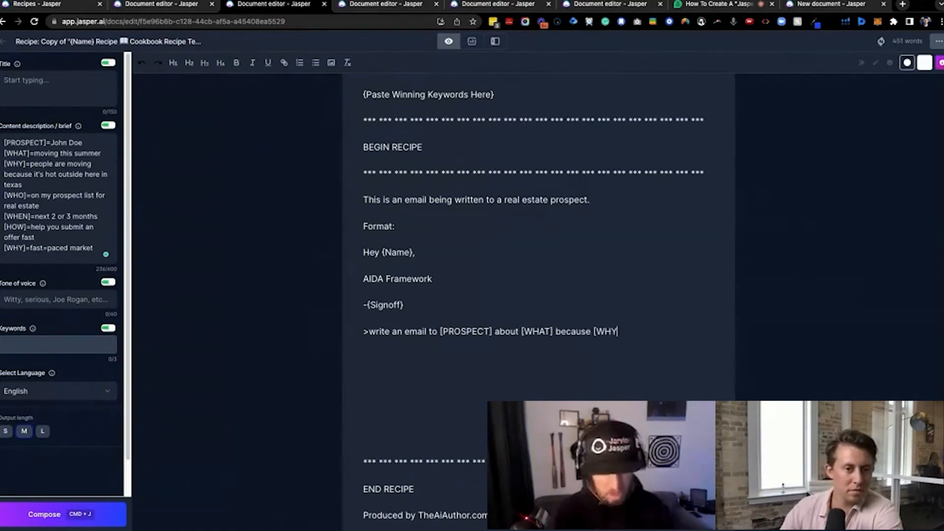
{"action": "type", "text": "]"}
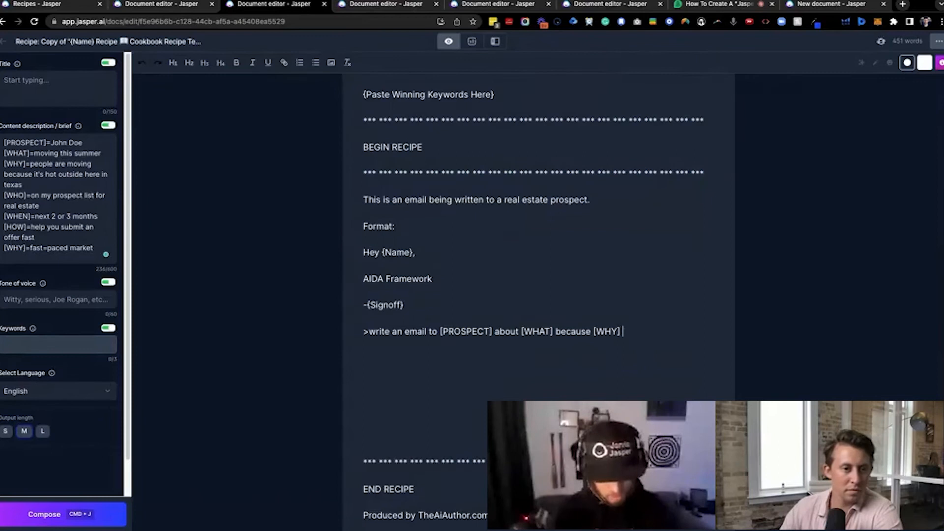
Continue the command after the prospect tag with "about [WHAT] because [WHY]. Include a CTA"
{"action": "type", "text": ". Include a CTA"}
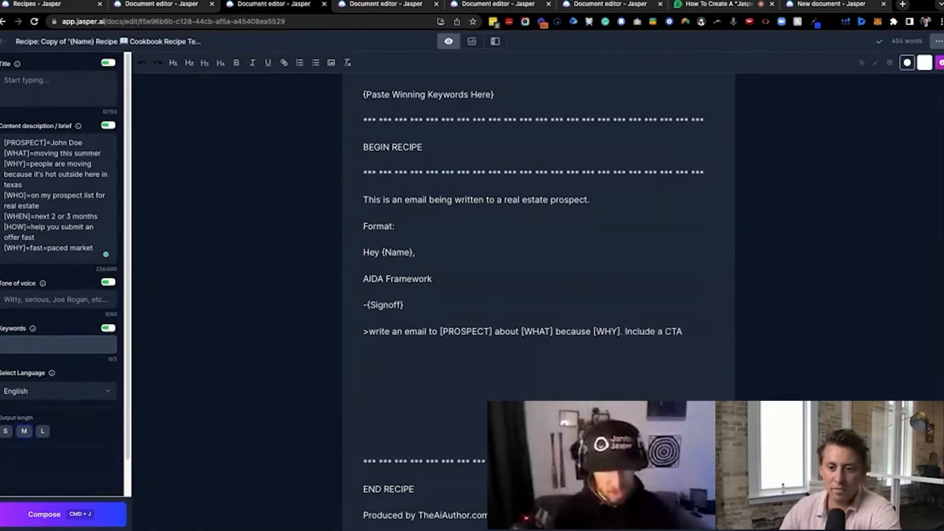
Insert "in [AIDA Framework]" before "to [PROSPECT]" in the command
{"action": "left_click", "coordinate": [429, 330]}
{"action": "type", "text": "in [A"}
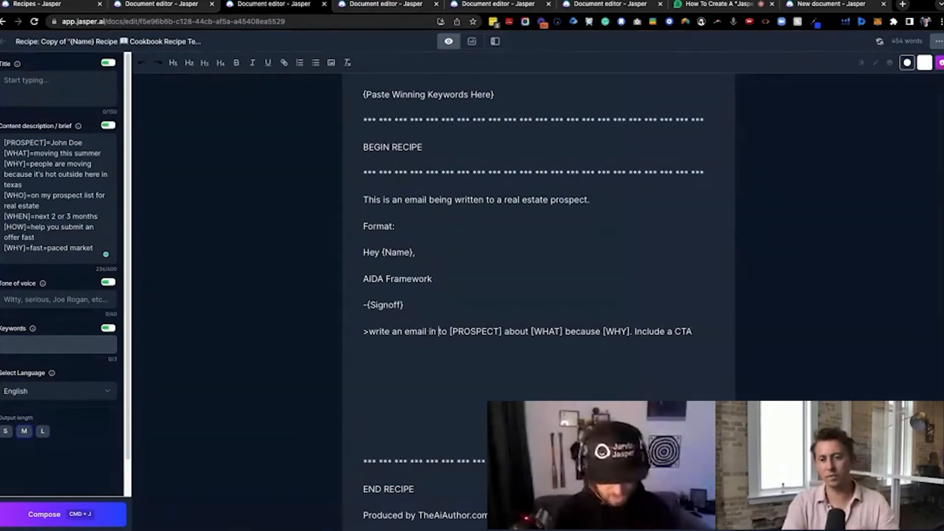
{"action": "type", "text": "IDA Frameworkto [PROSPECT"}
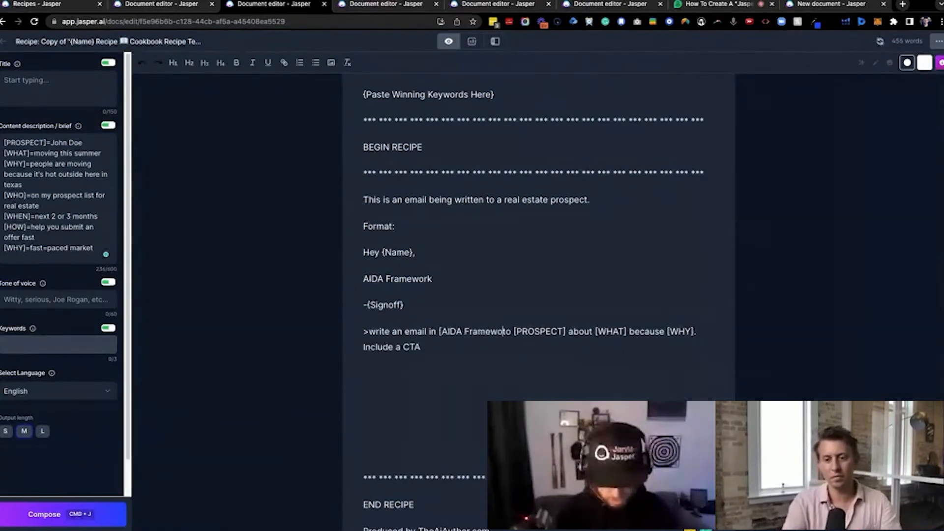
{"action": "type", "text": "]"}
{"action": "key", "text": "BackSpace"}
{"action": "key", "text": "BackSpace"}
{"action": "type", "text": "]. Include a CTA"}
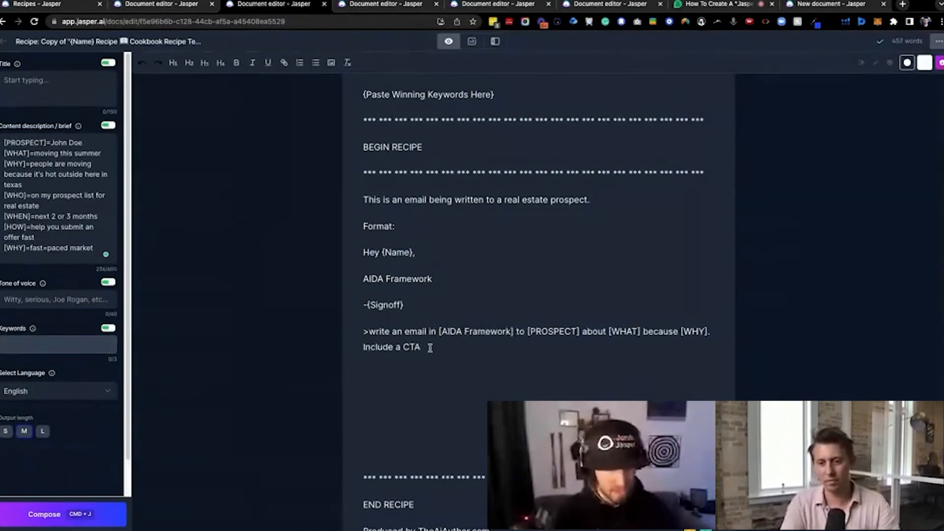
{"action": "type", "text": " to respond fast because [WHY]"}
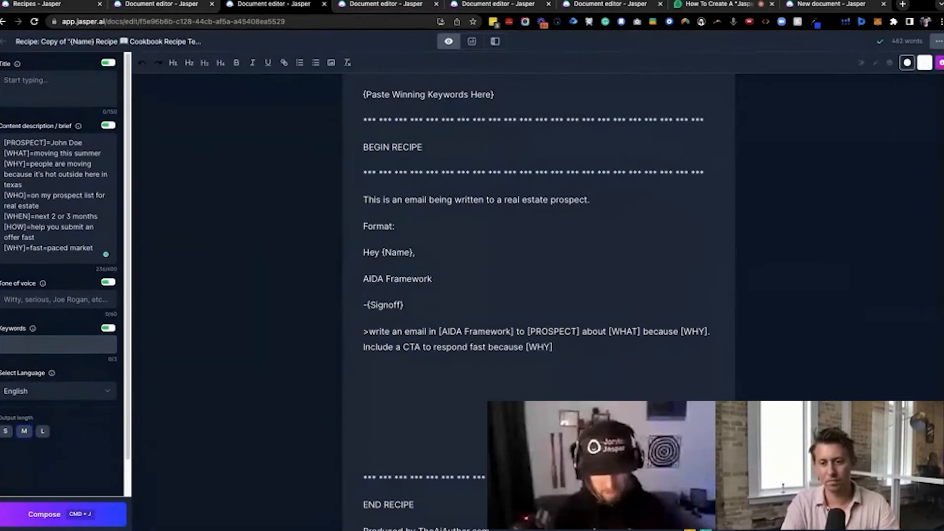
Complete the command with "to respond fast because [WHY]" and run it to generate the email
{"action": "key", "text": "super+j"}
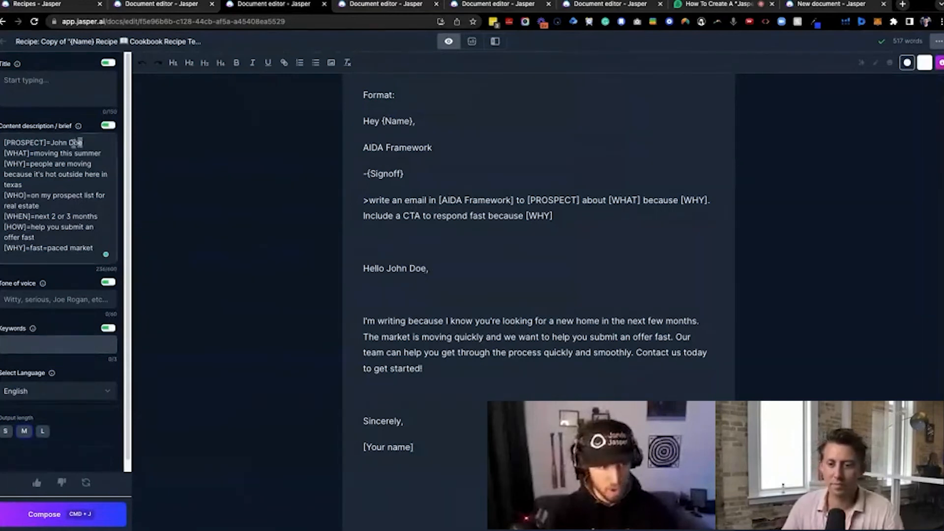
Replace the prospect's name with a different first name and change the [WHAT] line to "moving this winter" in the content description
{"action": "left_click_drag", "start_coordinate": [82, 143], "coordinate": [47, 143]}
{"action": "type", "text": "Ja"}
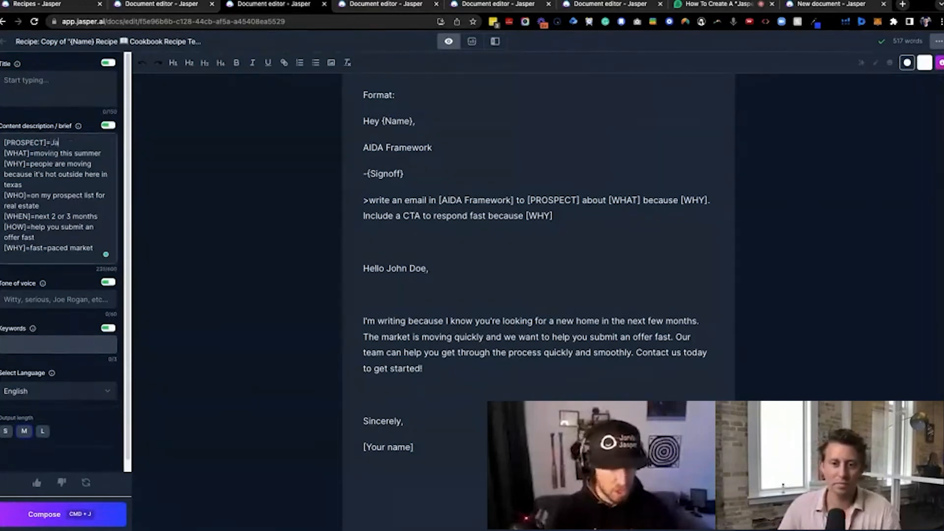
{"action": "type", "text": "ne"}
{"action": "double_click", "coordinate": [87, 155]}
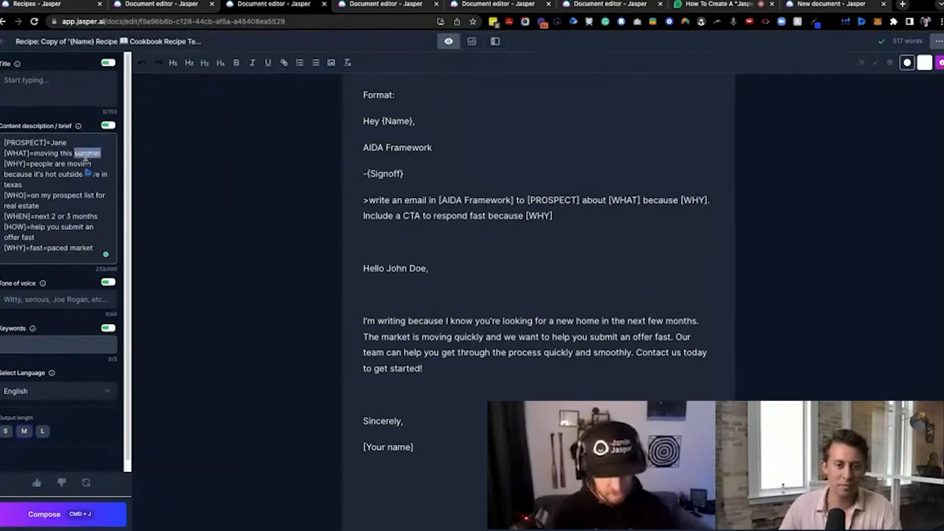
{"action": "type", "text": "wind"}
{"action": "type", "text": "er"}
Reword the first [WHY] line to "people are moving because it's cold outside here in Alaska"
{"action": "double_click", "coordinate": [52, 173]}
{"action": "type", "text": "cold"}
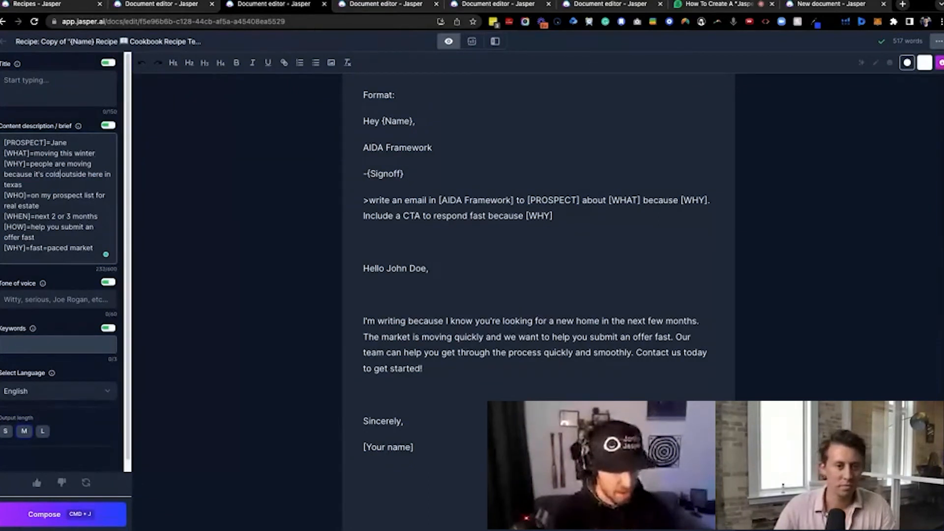
{"action": "double_click", "coordinate": [11, 185]}
{"action": "type", "text": "Alaska"}
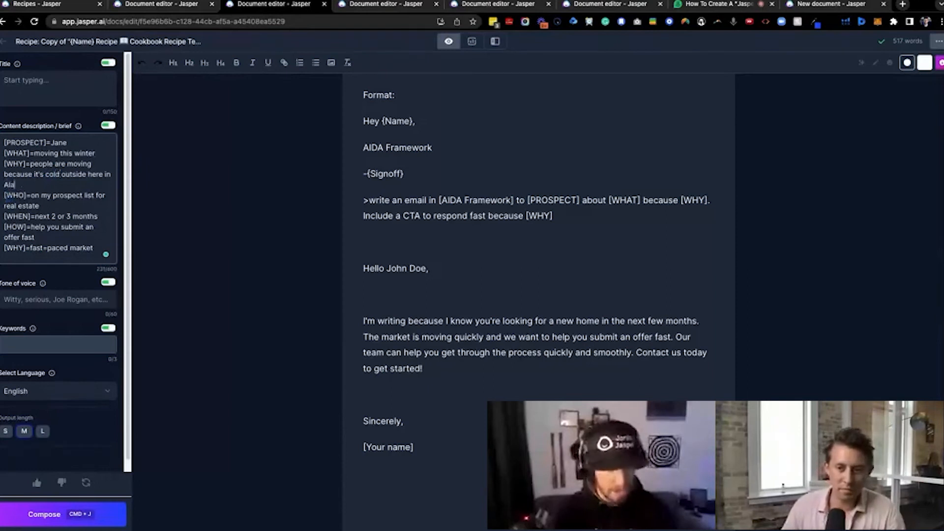
Rerun the write-an-email command with the updated brief and continue composing the email through its signoff
{"action": "triple_click", "coordinate": [586, 215]}
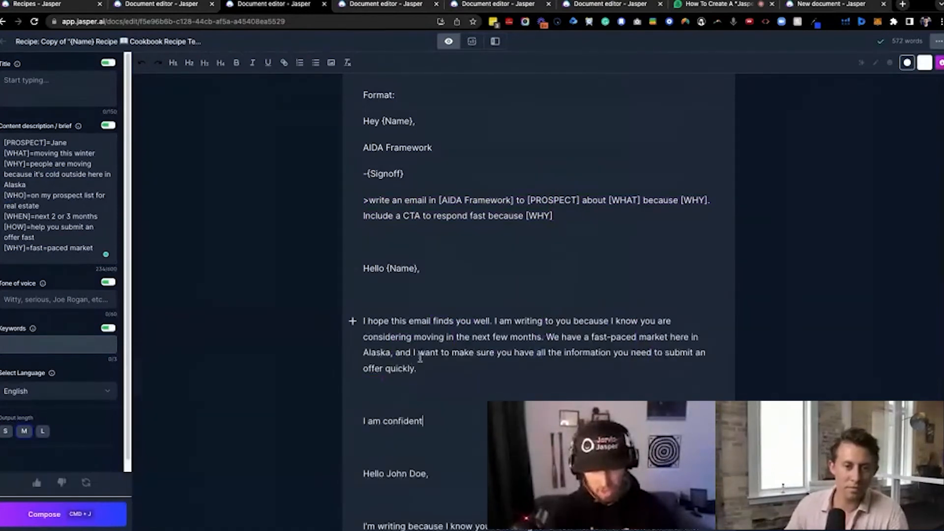
{"action": "key", "text": "super+j"}
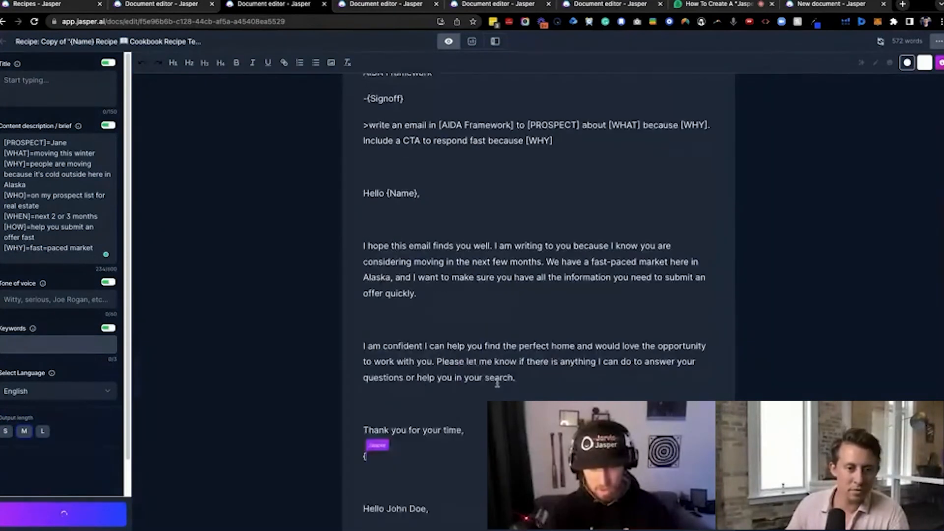
Remove the extra blank lines between the new email's paragraphs and add spacing between its signoff and the earlier email
{"action": "key", "text": "BackSpace"}
{"action": "key", "text": "BackSpace"}
{"action": "left_click", "coordinate": [396, 216]}
{"action": "key", "text": "BackSpace"}
{"action": "left_click", "coordinate": [418, 403]}
{"action": "key", "text": "Return"}
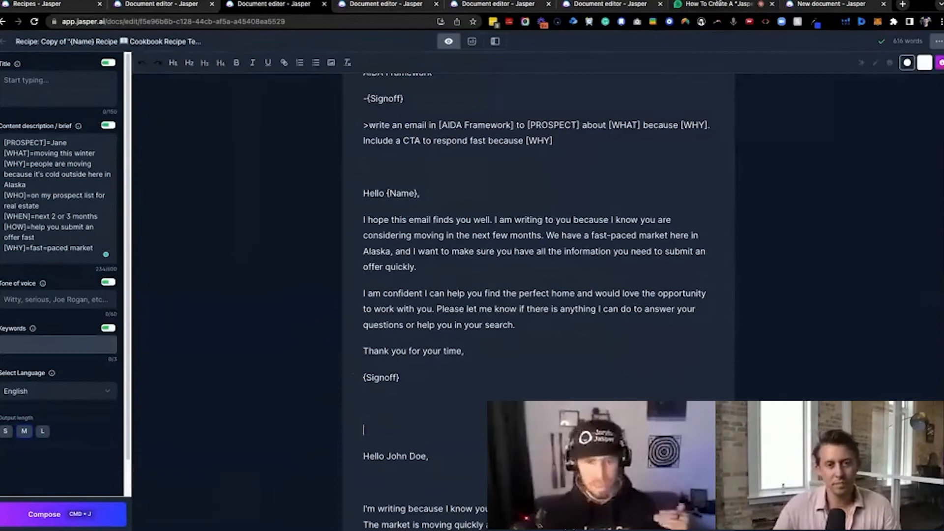
{"action": "left_click", "coordinate": [713, 5]}
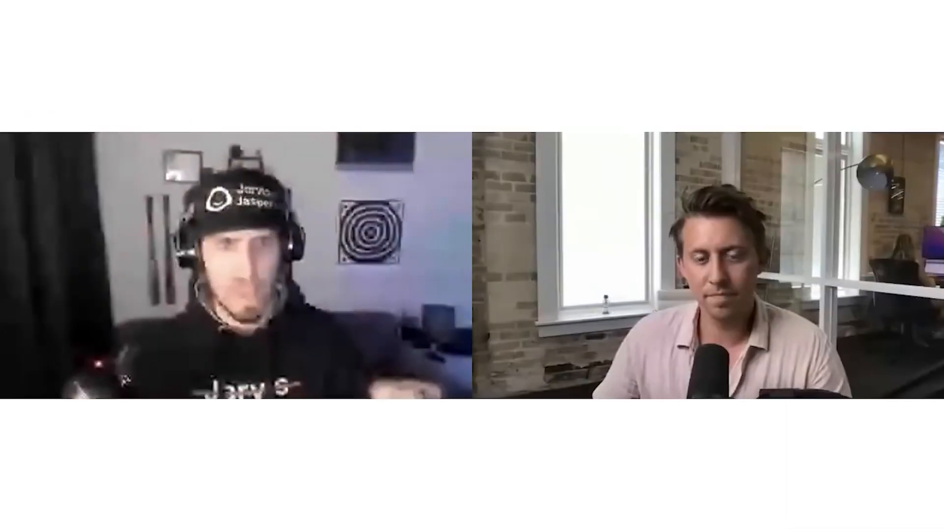
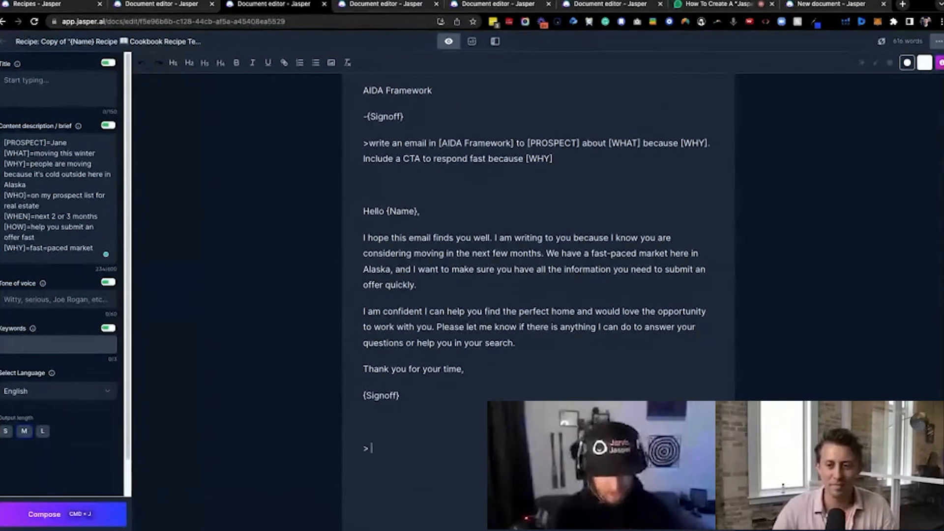
Run the command "write a list of email subject lines for this email" below the signoff, discarding the first output and regenerating the list
{"action": "type", "text": "e a list of email subject l"}
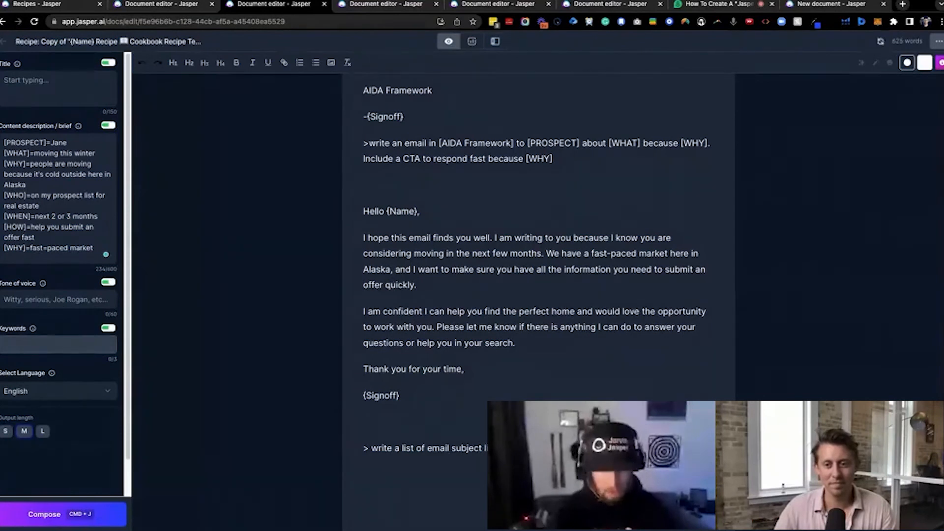
{"action": "key", "text": "super+j"}
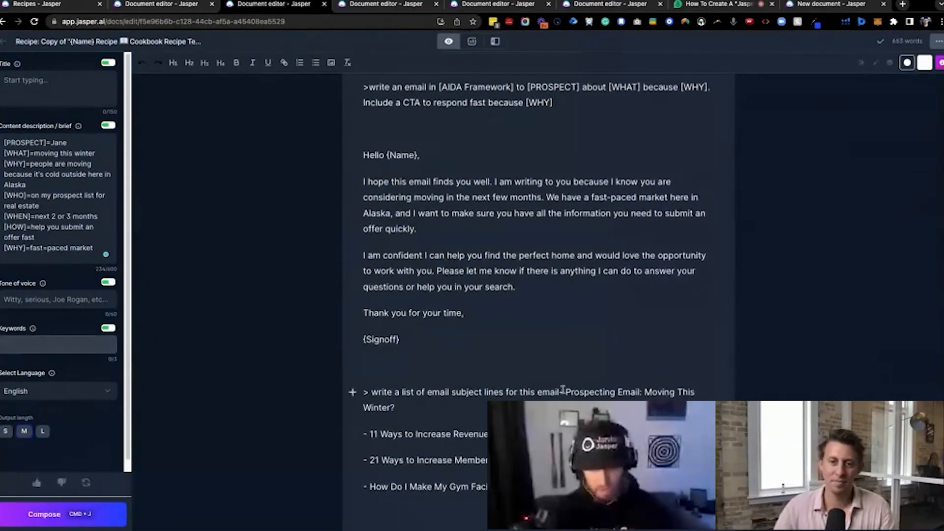
{"action": "left_click_drag", "start_coordinate": [562, 392], "coordinate": [516, 486]}
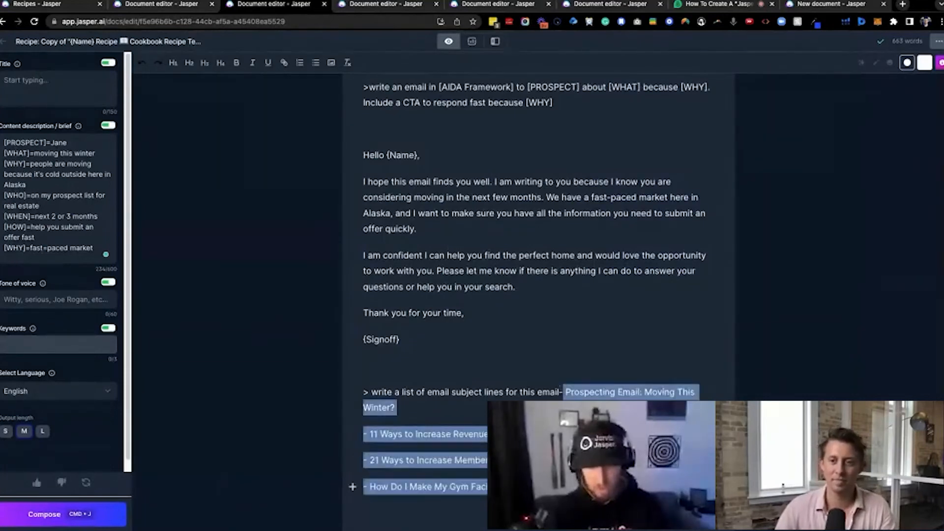
{"action": "key", "text": "BackSpace"}
{"action": "key", "text": "super+j"}
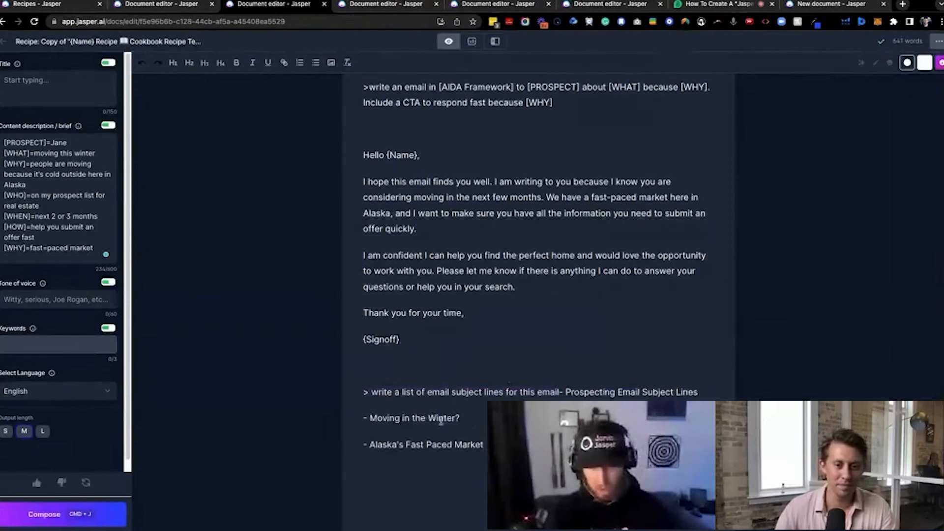
Insert blank lines to separate the generated subject lines from the command above them
{"action": "left_click", "coordinate": [560, 392]}
{"action": "key", "text": "Return"}
{"action": "key", "text": "Return"}
{"action": "key", "text": "Return"}
{"action": "key", "text": "Return"}
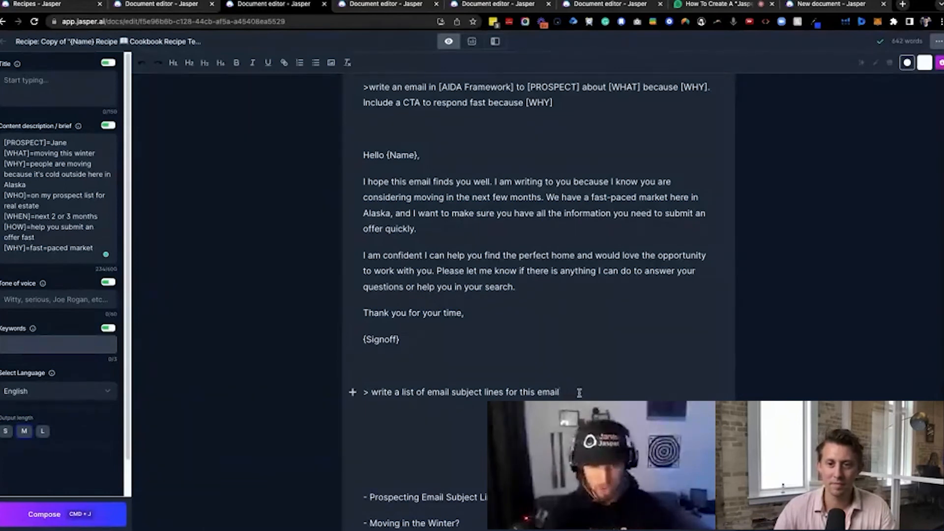
{"action": "left_click_drag", "start_coordinate": [578, 392], "coordinate": [449, 314]}
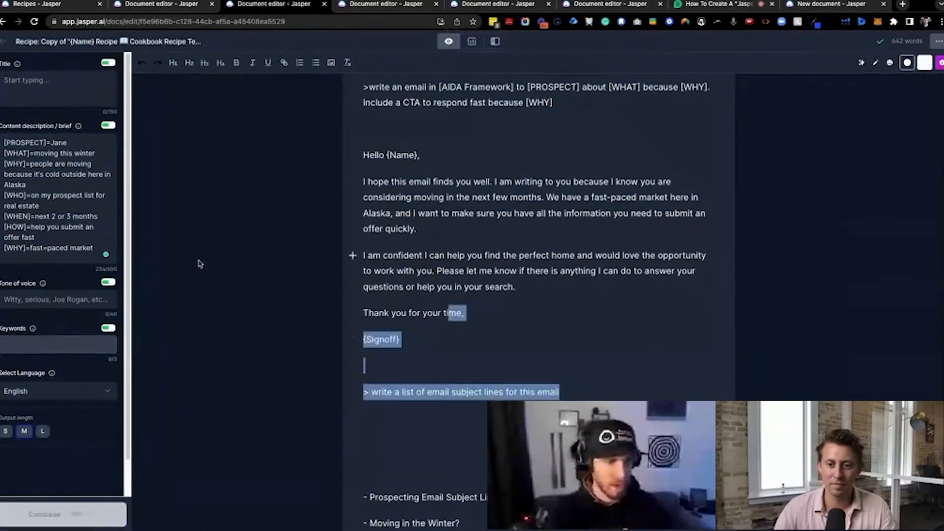
Correct the last [WHY] line of the content description to "fast-paced market"
{"action": "left_click_drag", "start_coordinate": [100, 246], "coordinate": [21, 176]}
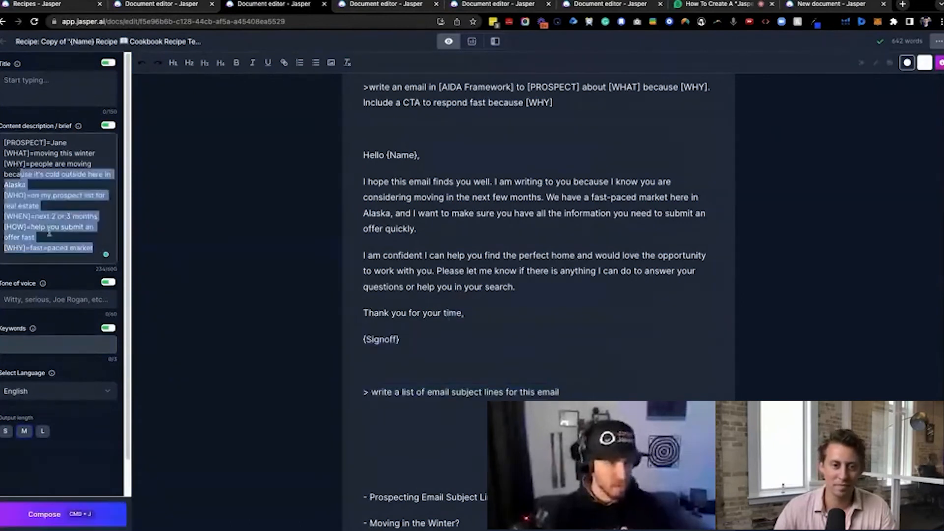
{"action": "left_click", "coordinate": [47, 238]}
{"action": "left_click", "coordinate": [45, 248]}
{"action": "key", "text": "BackSpace"}
{"action": "type", "text": "-"}
Copy the full content brief and start a new section with a "***" line below the "How?" question
{"action": "left_click_drag", "start_coordinate": [91, 249], "coordinate": [4, 142]}
{"action": "key", "text": "super+c"}
{"action": "scroll", "coordinate": [472, 205], "scroll_direction": "up", "scroll_amount": 8}
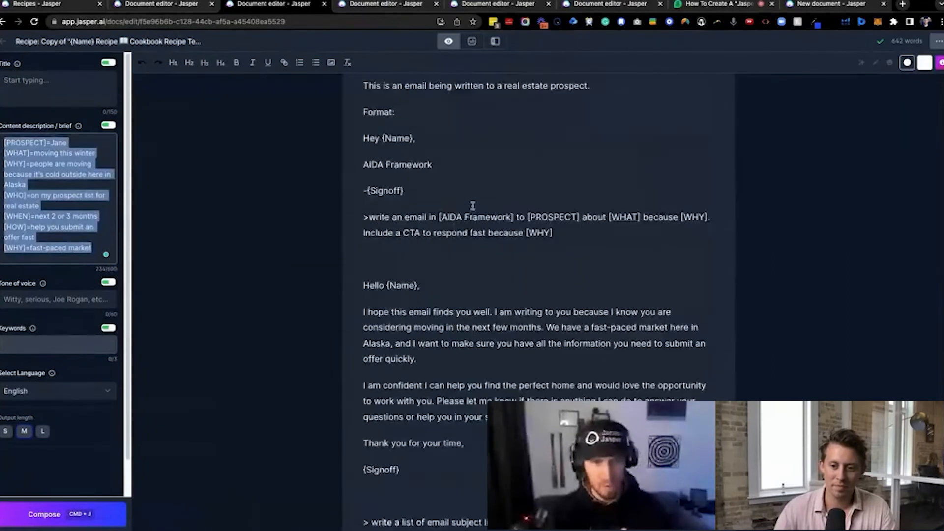
{"action": "scroll", "coordinate": [478, 271], "scroll_direction": "up", "scroll_amount": 5}
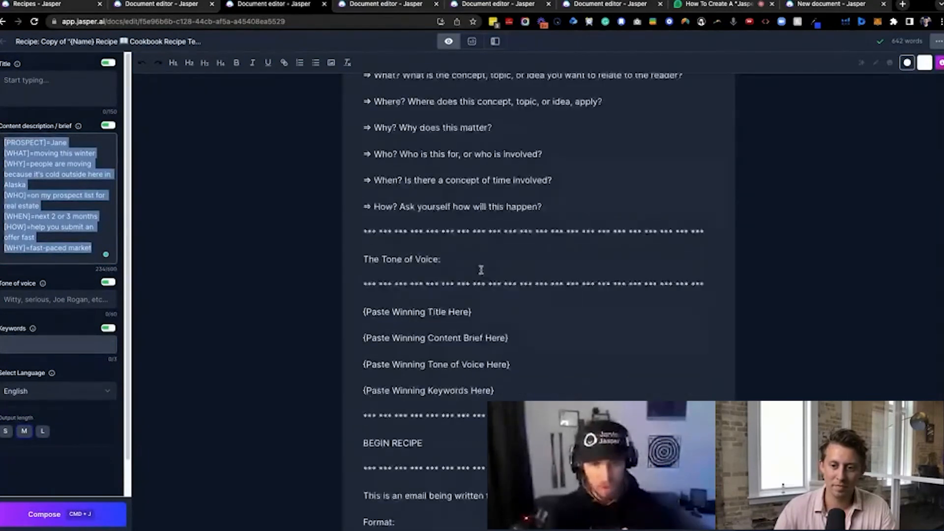
{"action": "left_click", "coordinate": [565, 298]}
{"action": "key", "text": "Return"}
{"action": "key", "text": "Return"}
{"action": "type", "text": "***"}
{"action": "key", "text": "Return"}
Title the new section "CONTENT BRIEF EXAMPLE:" and paste the copied brief beneath it
{"action": "type", "text": "CONTENT BR"}
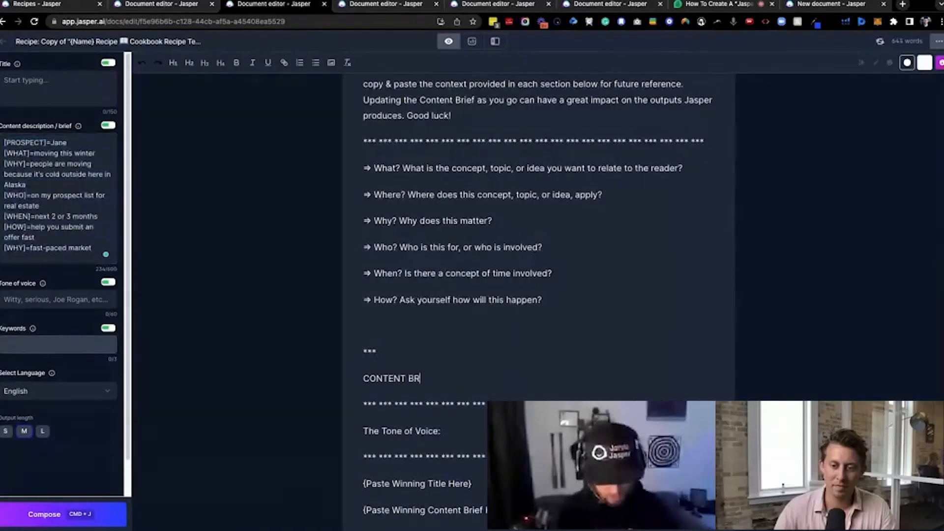
{"action": "type", "text": "IEF EXAMPLES:"}
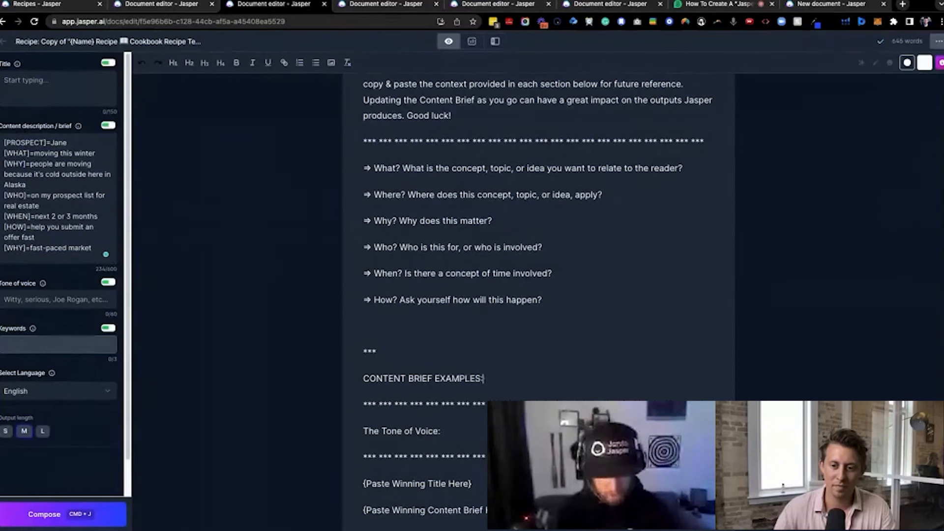
{"action": "key", "text": "BackSpace"}
{"action": "type", "text": ":"}
{"action": "key", "text": "Return"}
{"action": "key", "text": "super+v"}
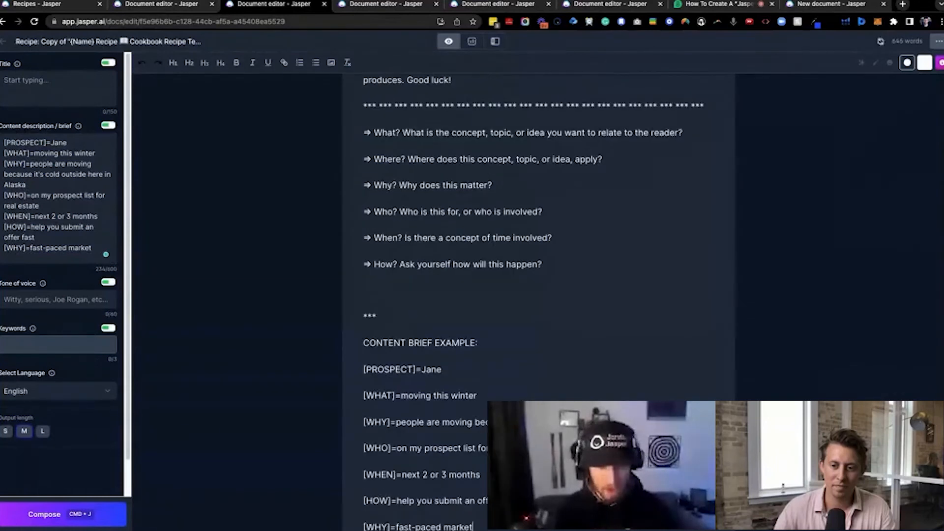
Replace the short "***" above the content brief example with a full-width asterisk divider and remove the blank line above it
{"action": "scroll", "coordinate": [421, 308], "scroll_direction": "down", "scroll_amount": 2}
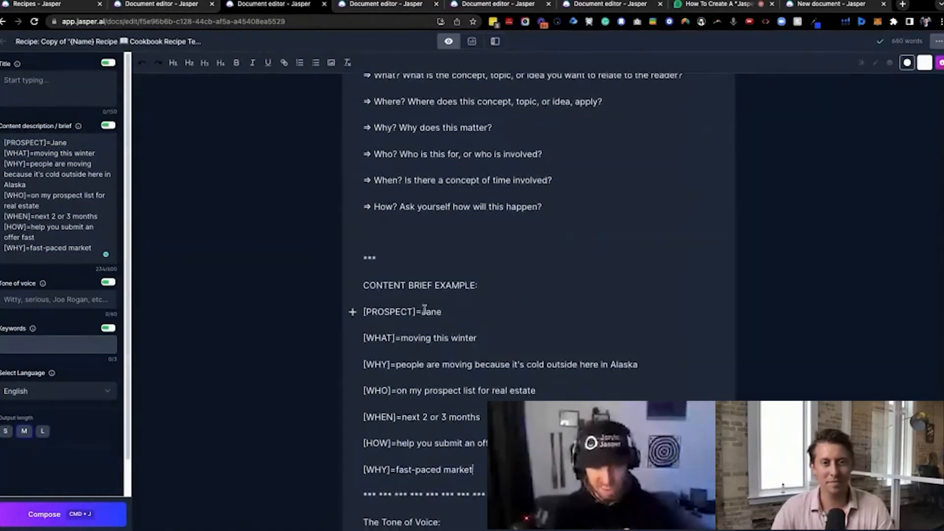
{"action": "left_click_drag", "start_coordinate": [421, 311], "coordinate": [444, 312]}
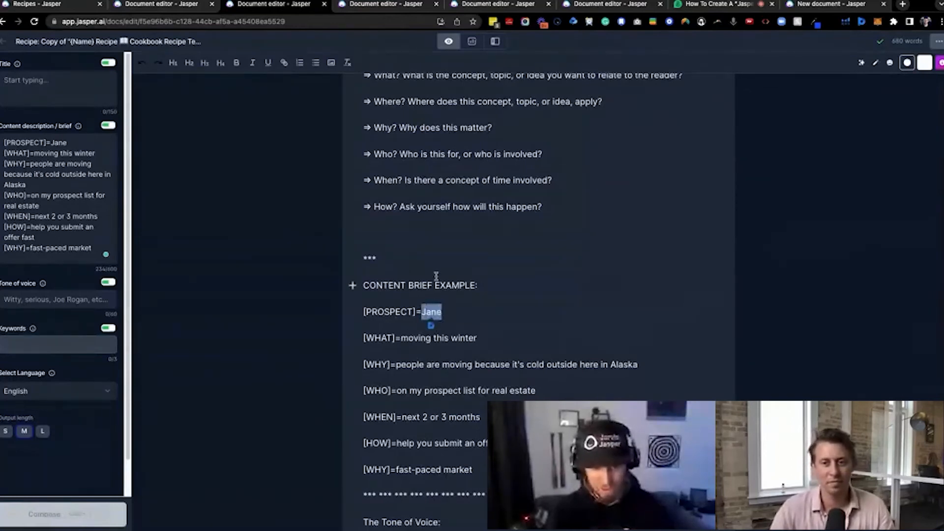
{"action": "triple_click", "coordinate": [502, 494]}
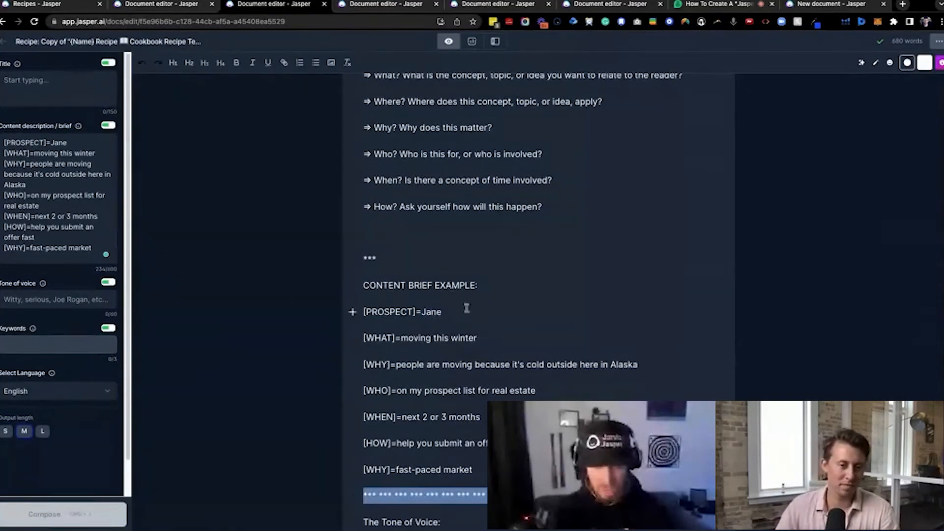
{"action": "left_click", "coordinate": [386, 259]}
{"action": "left_click_drag", "start_coordinate": [386, 259], "coordinate": [337, 262]}
{"action": "type", "text": "*** *** *** *** *** *** *** *** *** *** *** *** *** *** *** *** *** *** *** *** *** ***"}
{"action": "key", "text": "BackSpace"}
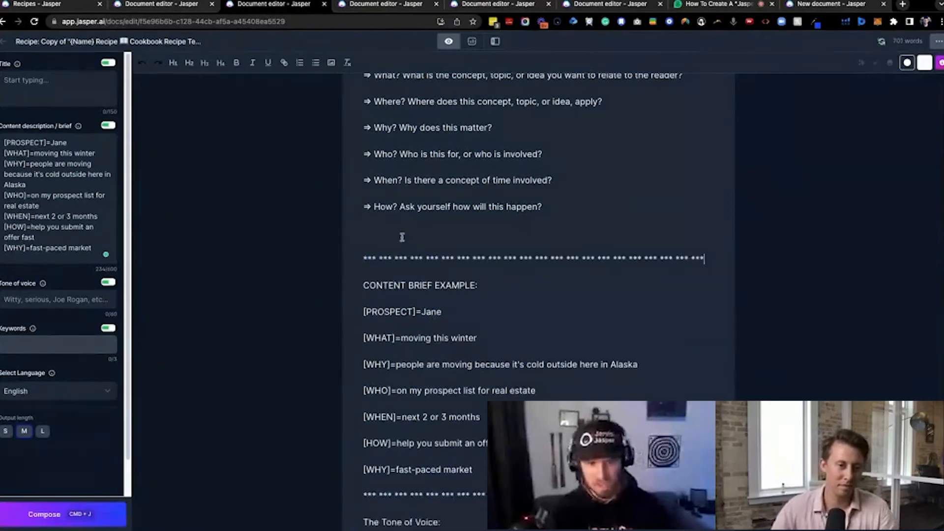
{"action": "left_click", "coordinate": [401, 236]}
{"action": "key", "text": "BackSpace"}
Copy the recipe document from its title through the email subject lines command
{"action": "scroll", "coordinate": [496, 362], "scroll_direction": "down", "scroll_amount": 12}
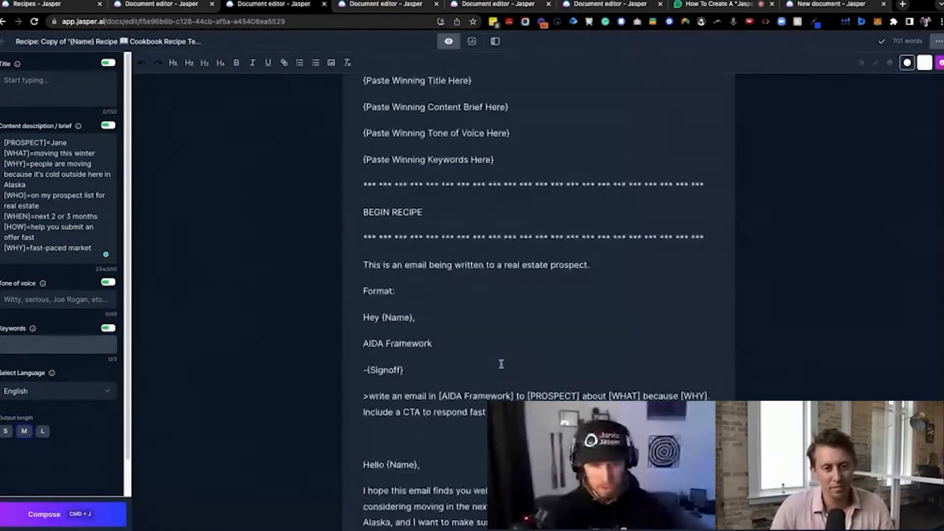
{"action": "scroll", "coordinate": [501, 361], "scroll_direction": "down", "scroll_amount": 4}
{"action": "left_click_drag", "start_coordinate": [465, 392], "coordinate": [357, 115]}
{"action": "scroll", "coordinate": [396, 231], "scroll_direction": "up", "scroll_amount": 10}
{"action": "scroll", "coordinate": [363, 240], "scroll_direction": "up", "scroll_amount": 20}
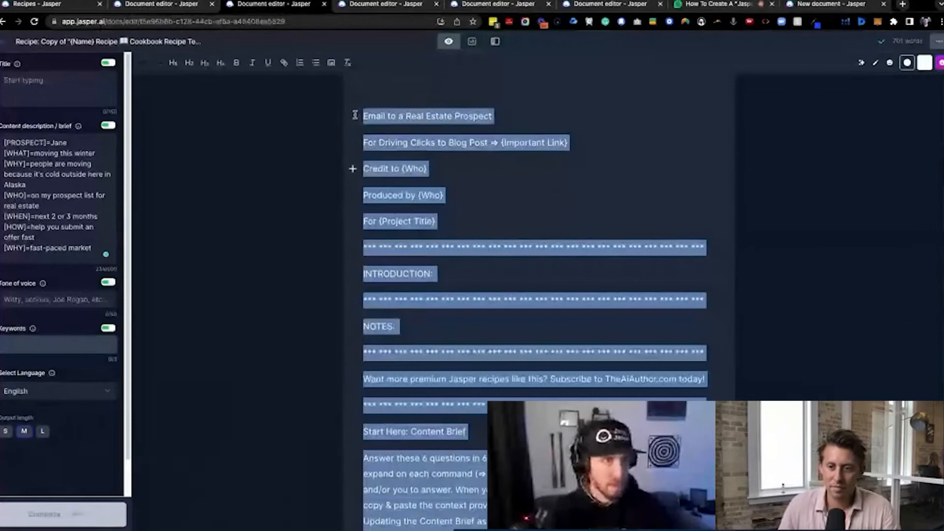
Create a new recipe and paste the copied document as its Jasper commands
{"action": "left_click", "coordinate": [64, 6]}
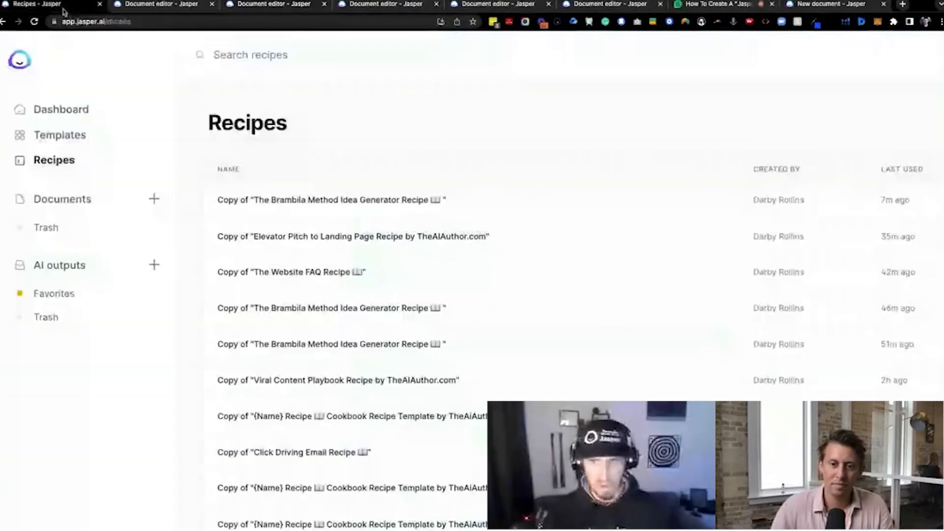
{"action": "scroll", "coordinate": [839, 116], "scroll_direction": "right", "scroll_amount": 7}
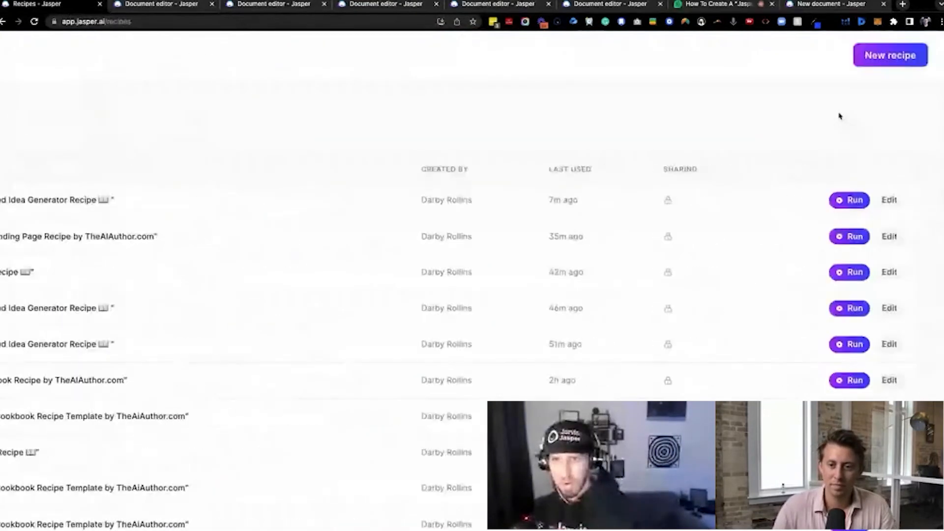
{"action": "left_click", "coordinate": [903, 58]}
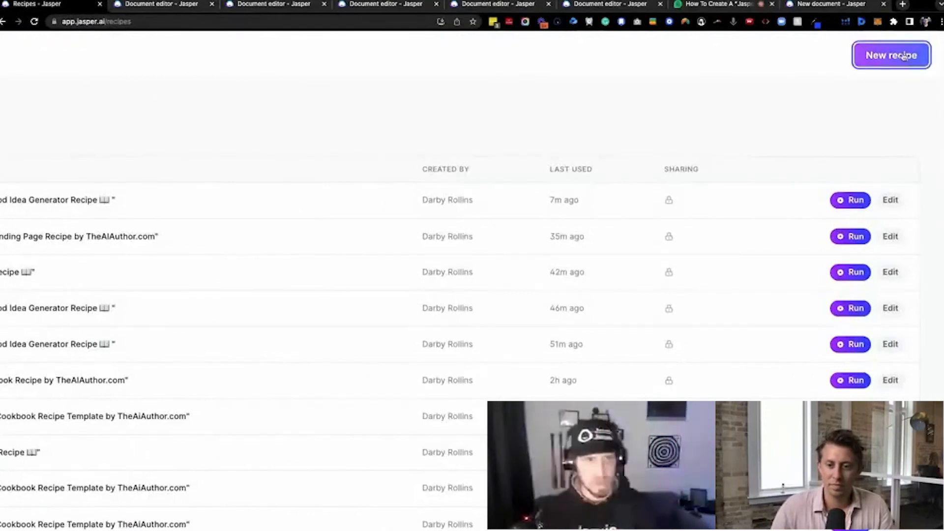
{"action": "left_click", "coordinate": [261, 374]}
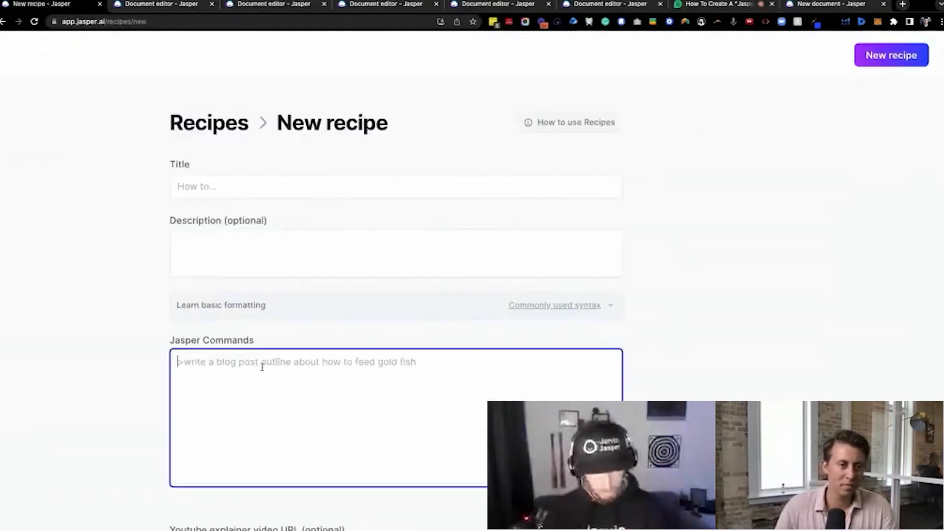
{"action": "key", "text": "ctrl+v"}
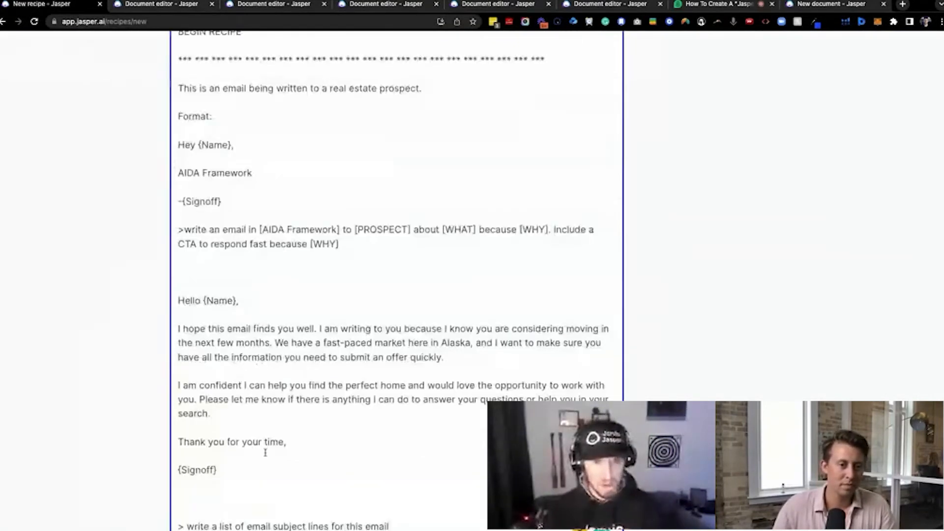
Delete the generated example email and the blank lines before the subject lines command in the new recipe
{"action": "scroll", "coordinate": [264, 452], "scroll_direction": "down", "scroll_amount": 2}
{"action": "left_click", "coordinate": [340, 449]}
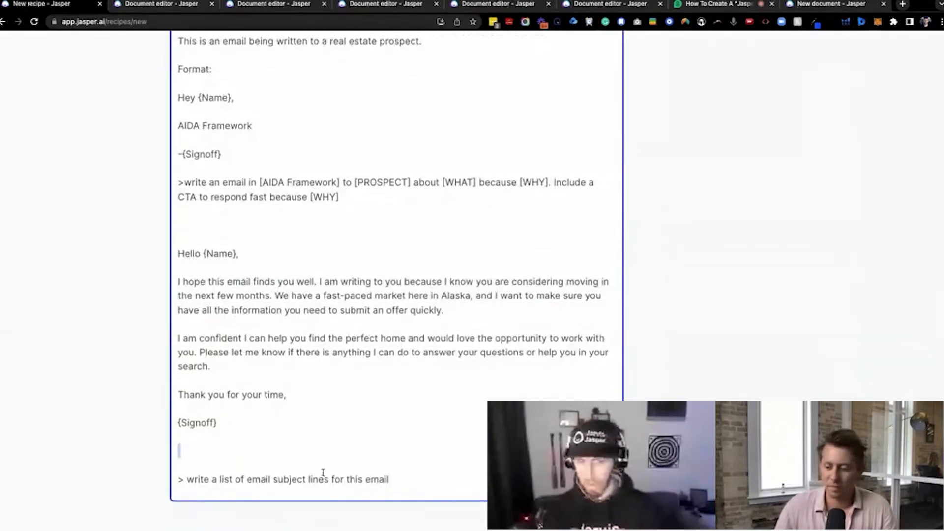
{"action": "left_click", "coordinate": [322, 448]}
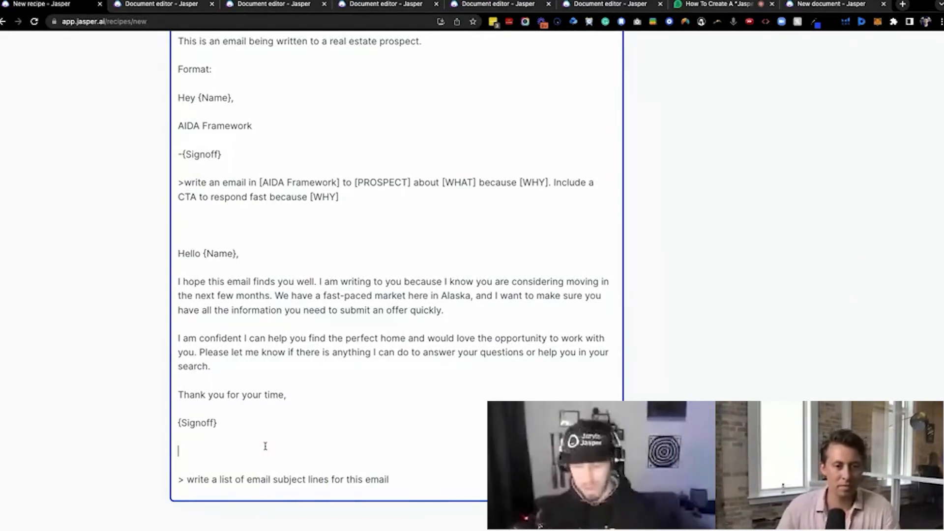
{"action": "scroll", "coordinate": [300, 437], "scroll_direction": "up", "scroll_amount": 1}
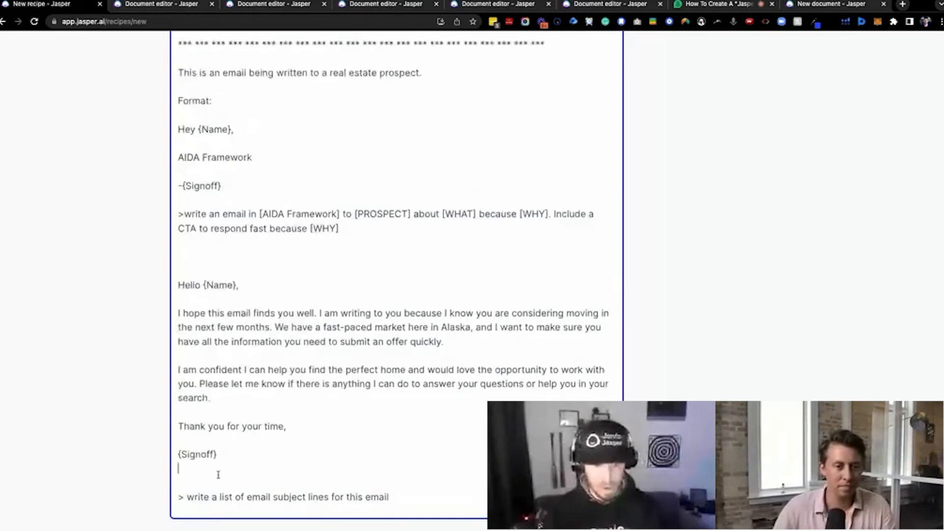
{"action": "key", "text": "BackSpace"}
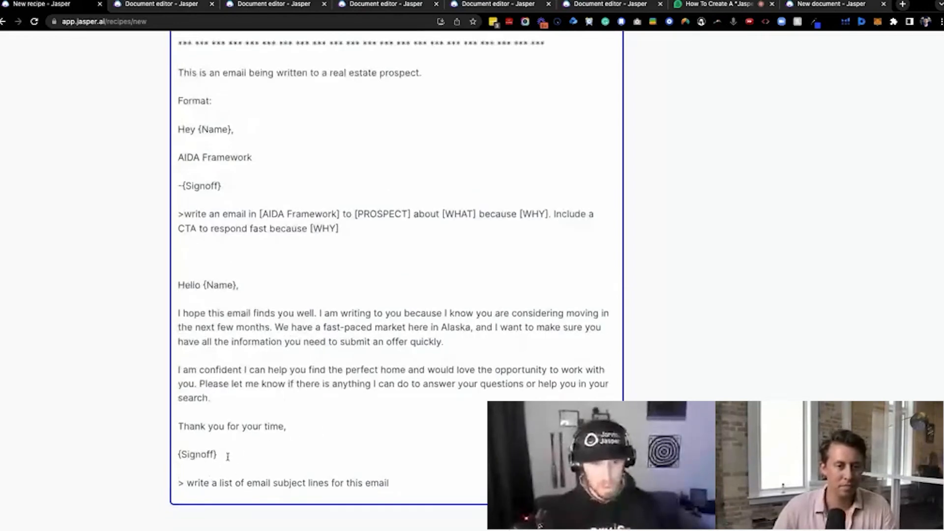
{"action": "key", "text": "BackSpace"}
{"action": "left_click_drag", "start_coordinate": [237, 453], "coordinate": [186, 276]}
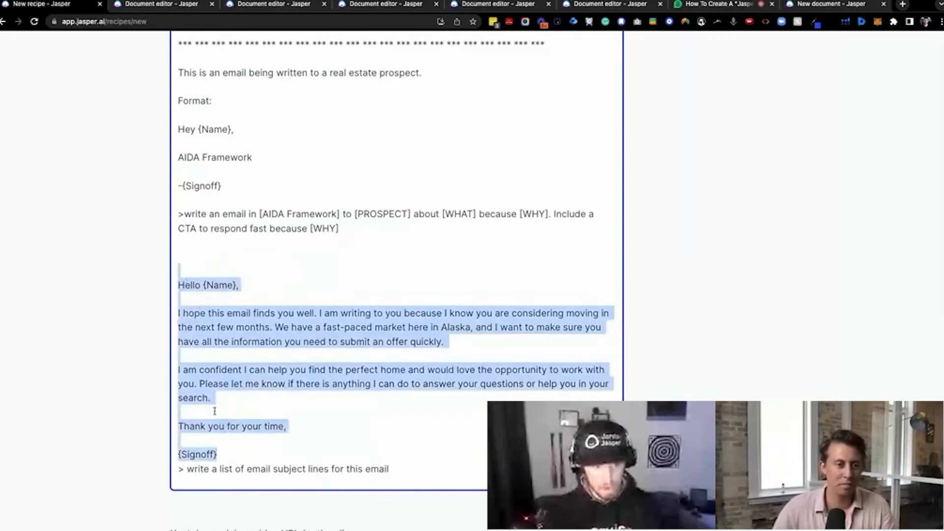
{"action": "key", "text": "BackSpace"}
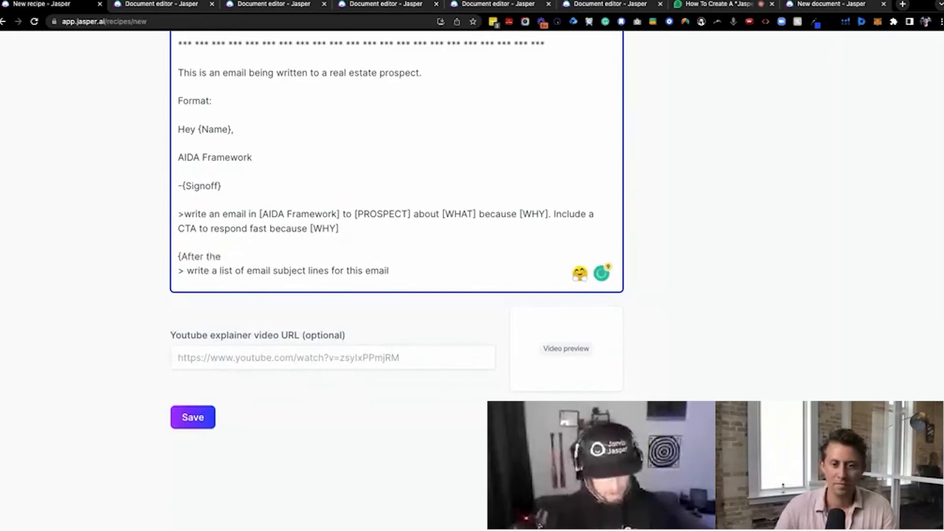
Add the note "{After the output is set, run the command below}" above the subject lines command, directly beneath the write-an-email command
{"action": "type", "text": "put is set, run the command"}
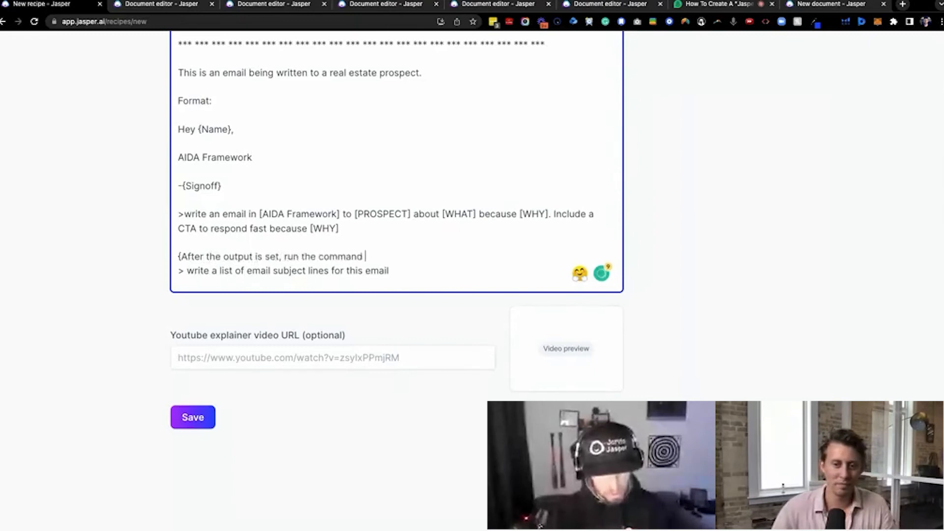
{"action": "type", "text": " below"}
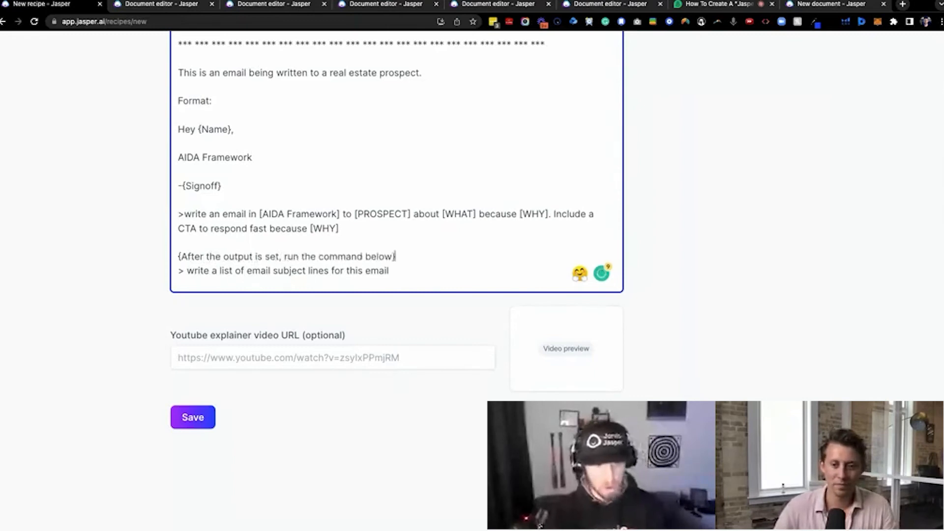
{"action": "key", "text": "BackSpace"}
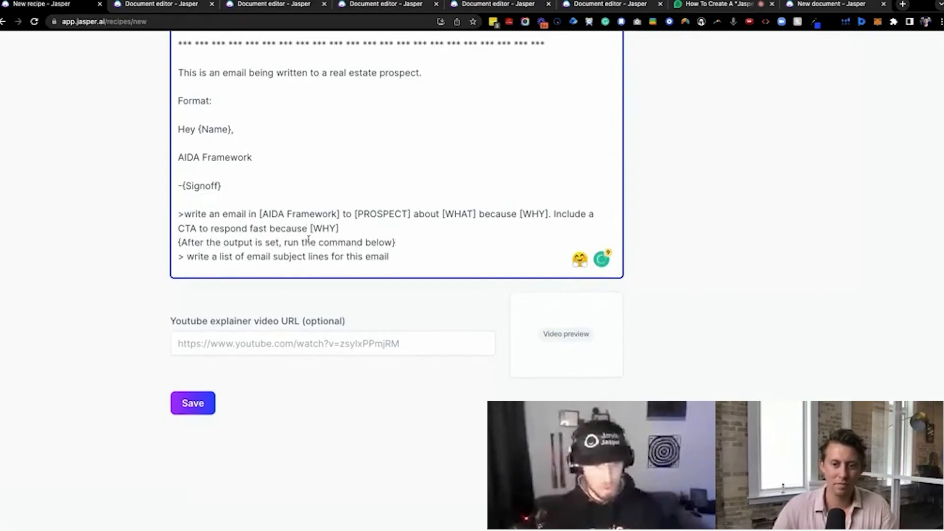
Remove the blank line between "Format:" and "Hey {Name}," in the recipe commands
{"action": "triple_click", "coordinate": [195, 256]}
{"action": "left_click", "coordinate": [227, 195]}
{"action": "scroll", "coordinate": [227, 196], "scroll_direction": "up", "scroll_amount": 1}
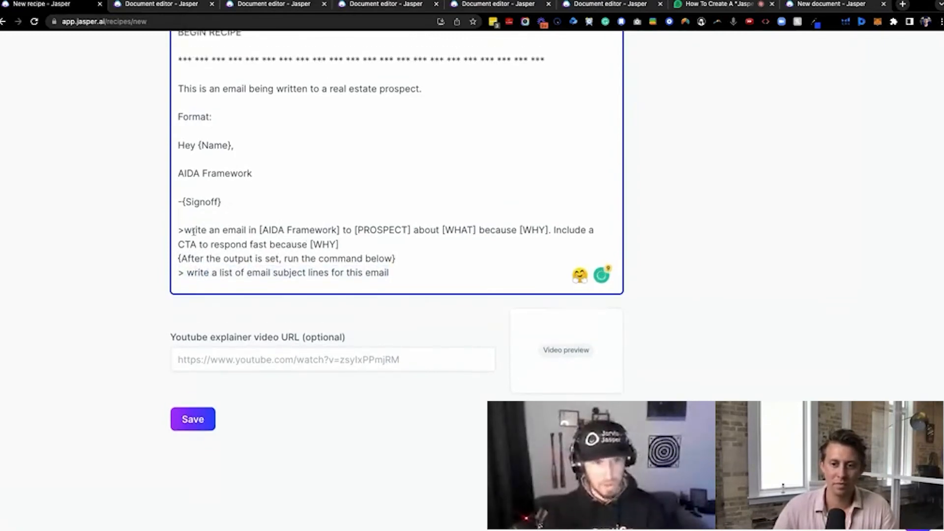
{"action": "scroll", "coordinate": [201, 216], "scroll_direction": "up", "scroll_amount": 3}
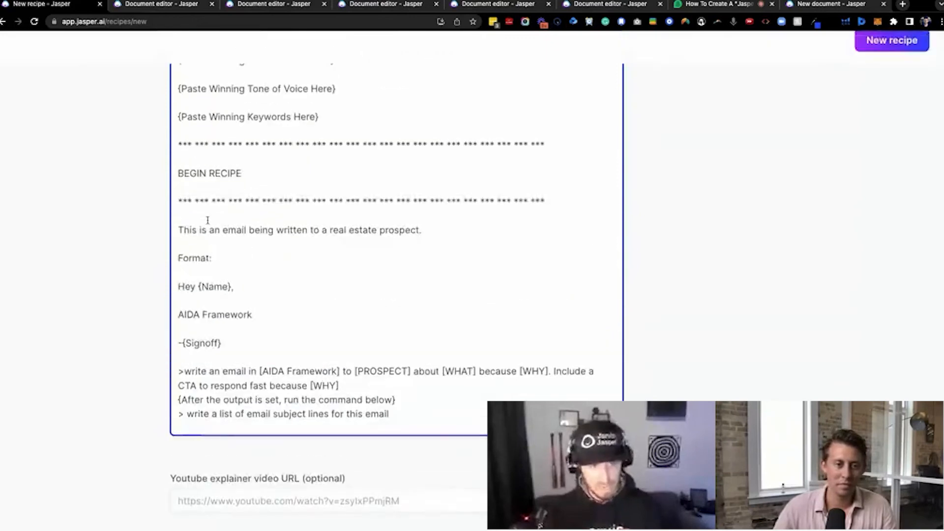
{"action": "left_click", "coordinate": [196, 271]}
{"action": "key", "text": "BackSpace"}
{"action": "scroll", "coordinate": [212, 379], "scroll_direction": "down", "scroll_amount": 4}
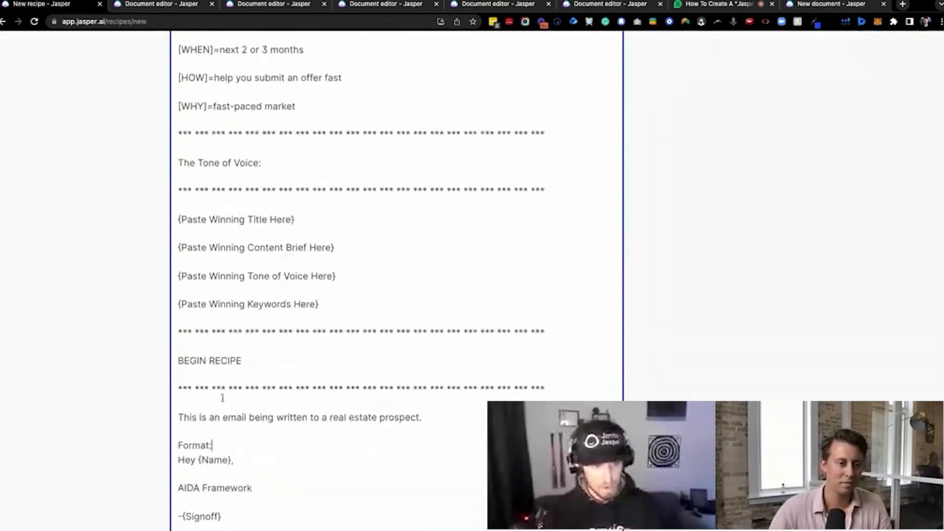
Remove the blank lines from the separator above "This is an email being written to a real estate prospect." down to "-{Signoff}"
{"action": "left_click", "coordinate": [217, 400]}
{"action": "key", "text": "BackSpace"}
{"action": "left_click", "coordinate": [205, 429]}
{"action": "key", "text": "BackSpace"}
{"action": "left_click", "coordinate": [179, 416]}
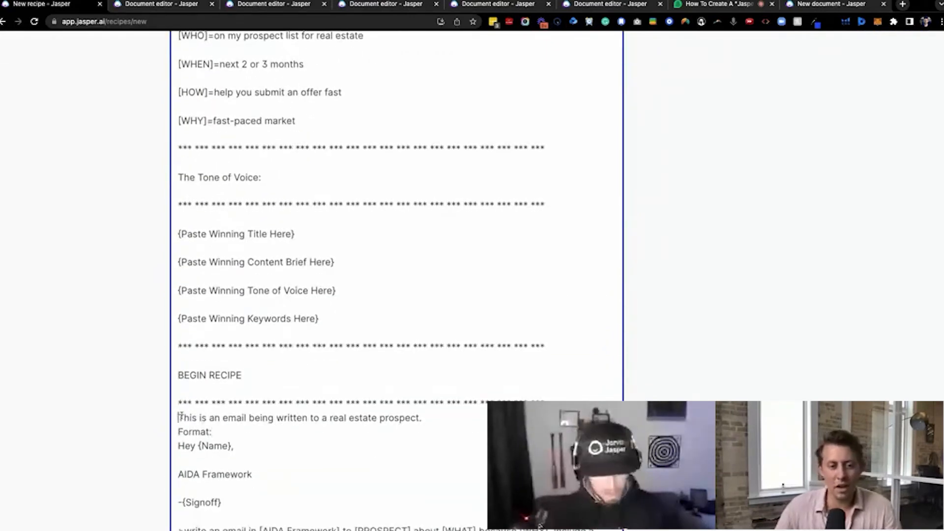
{"action": "scroll", "coordinate": [195, 417], "scroll_direction": "down", "scroll_amount": 3}
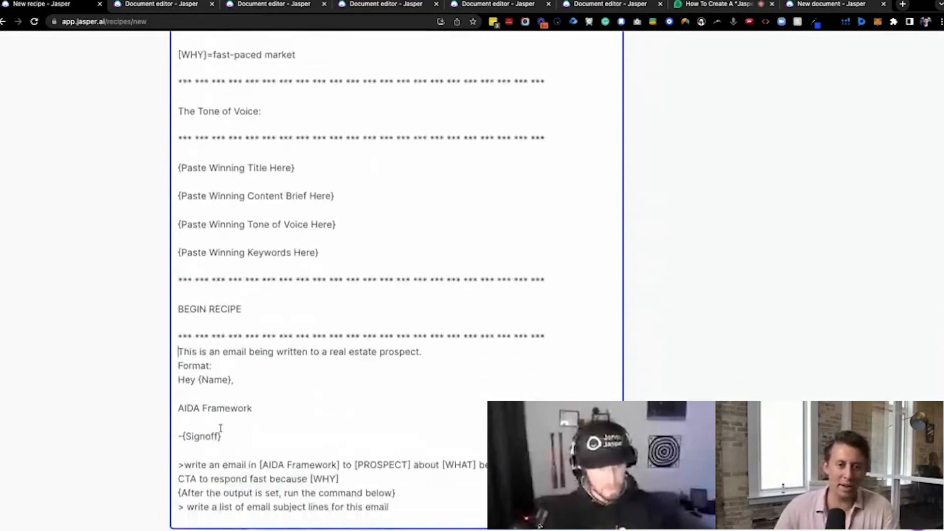
{"action": "left_click", "coordinate": [207, 391]}
{"action": "key", "text": "BackSpace"}
{"action": "left_click", "coordinate": [204, 414]}
{"action": "key", "text": "BackSpace"}
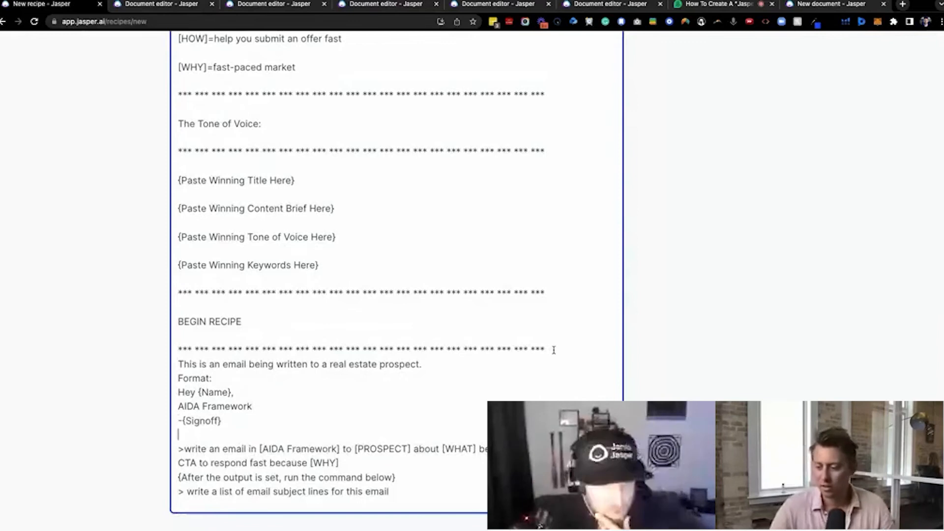
Remove the blank lines above and below the BEGIN RECIPE heading so it sits directly between its asterisk separators
{"action": "left_click_drag", "start_coordinate": [193, 347], "coordinate": [173, 347]}
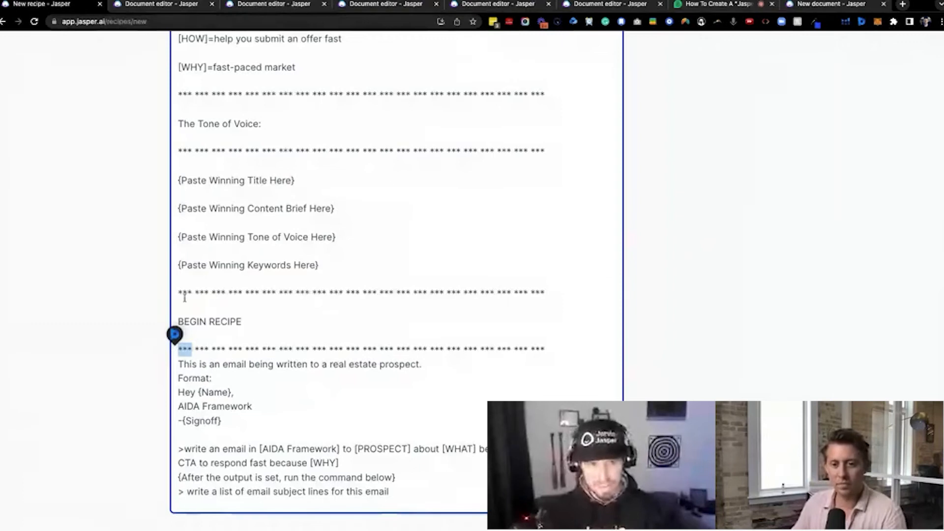
{"action": "left_click_drag", "start_coordinate": [178, 292], "coordinate": [564, 288]}
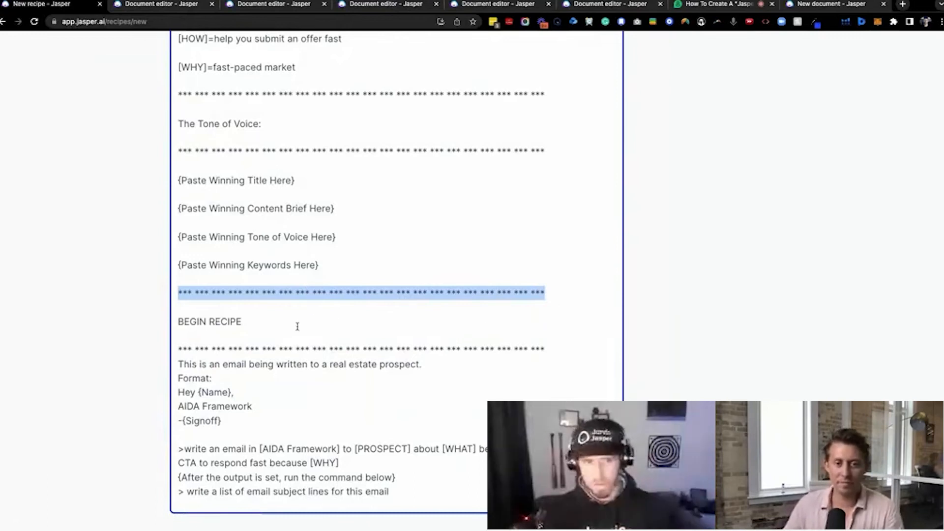
{"action": "left_click", "coordinate": [257, 334]}
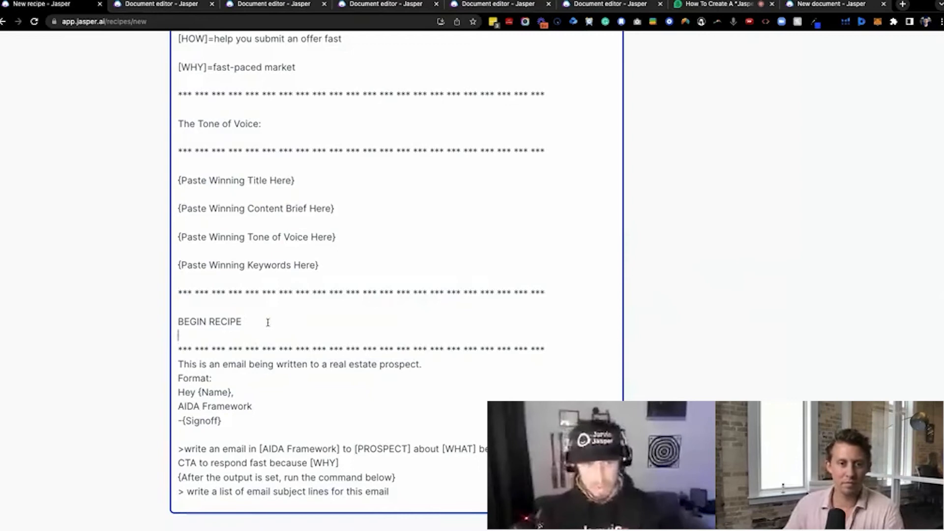
{"action": "key", "text": "BackSpace"}
{"action": "key", "text": "BackSpace"}
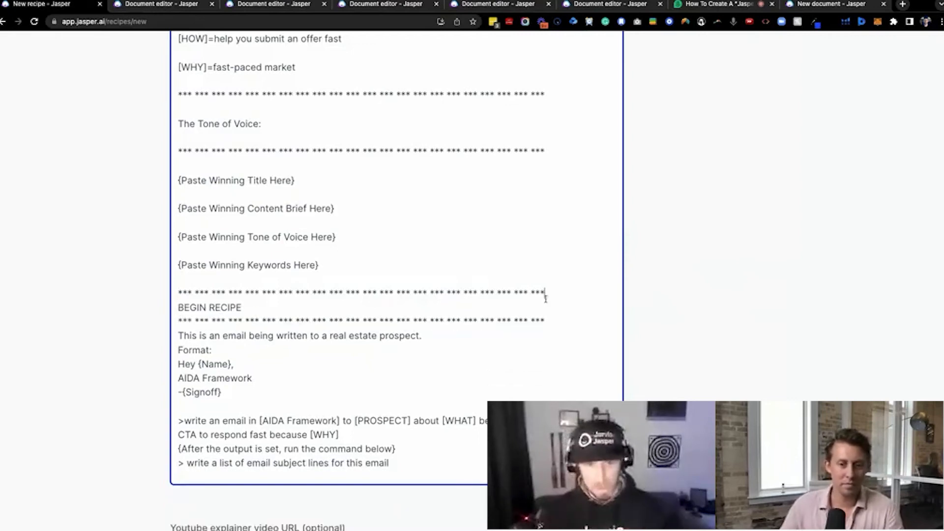
Remove the blank lines between the four {Paste Winning ... Here} placeholders and between them and their asterisk separators
{"action": "left_click_drag", "start_coordinate": [569, 292], "coordinate": [190, 294]}
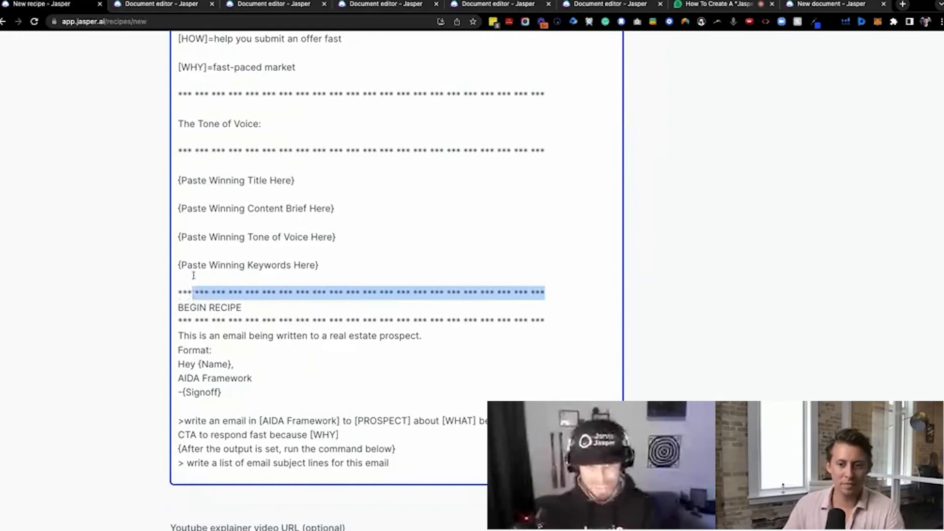
{"action": "left_click", "coordinate": [193, 275]}
{"action": "triple_click", "coordinate": [234, 290]}
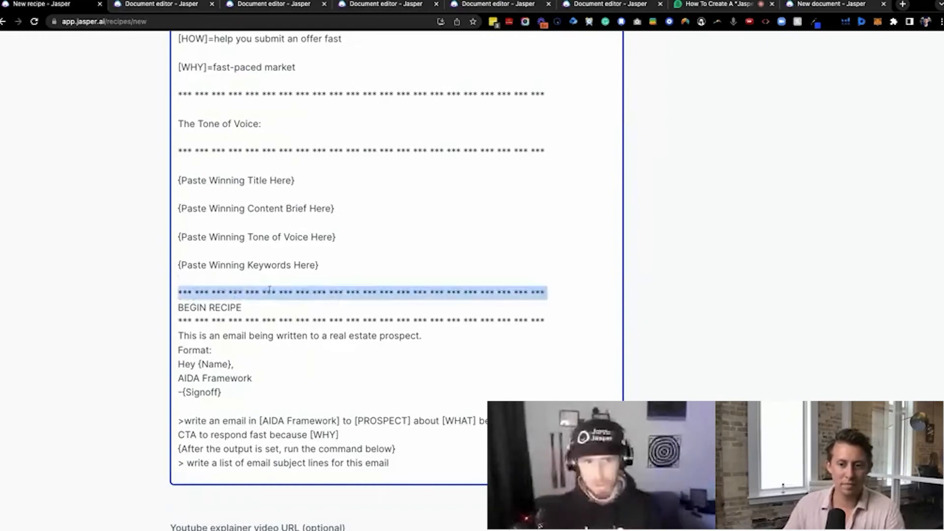
{"action": "left_click", "coordinate": [280, 275]}
{"action": "key", "text": "BackSpace"}
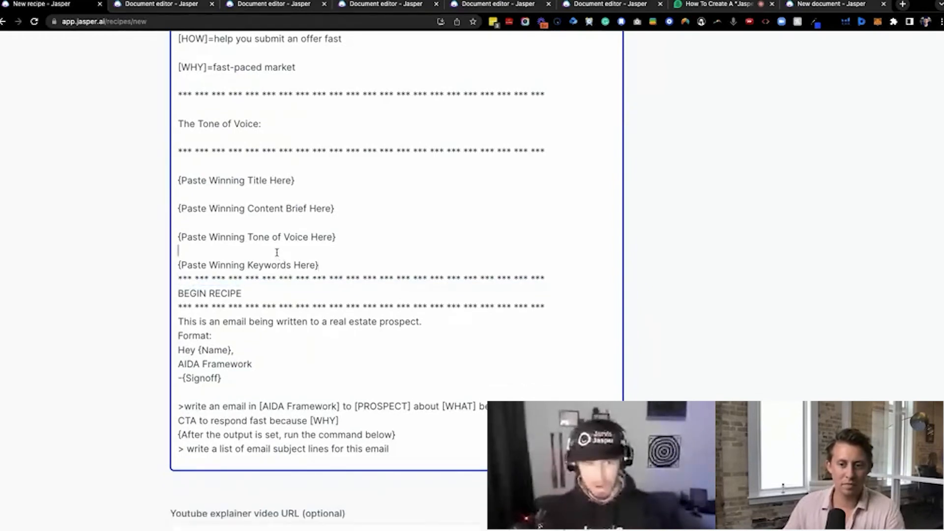
{"action": "key", "text": "BackSpace"}
{"action": "left_click", "coordinate": [249, 223]}
{"action": "key", "text": "BackSpace"}
{"action": "left_click", "coordinate": [234, 194]}
{"action": "key", "text": "BackSpace"}
{"action": "left_click", "coordinate": [221, 166]}
{"action": "key", "text": "BackSpace"}
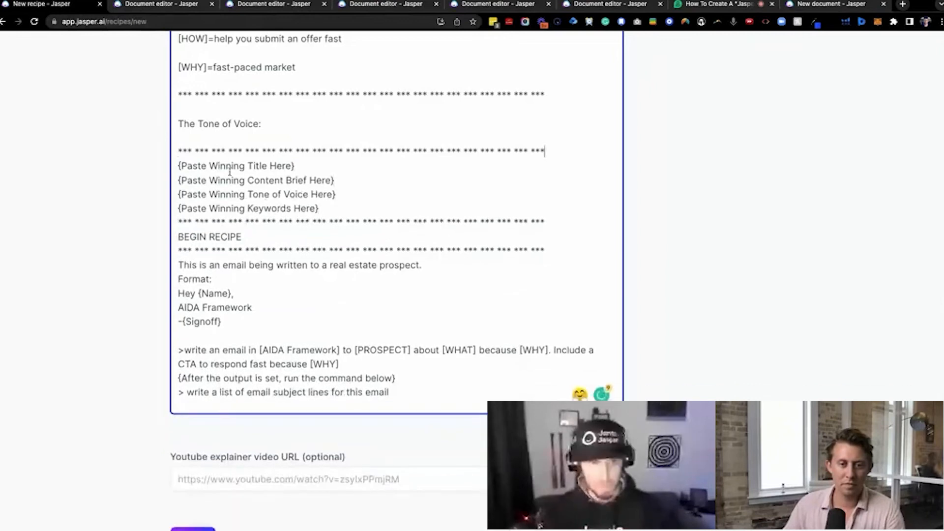
Remove the blank lines around the "The Tone of Voice:" heading and above the separator that precedes it
{"action": "scroll", "coordinate": [238, 257], "scroll_direction": "up", "scroll_amount": 3}
{"action": "left_click", "coordinate": [222, 291]}
{"action": "key", "text": "BackSpace"}
{"action": "scroll", "coordinate": [217, 275], "scroll_direction": "up", "scroll_amount": 2}
{"action": "left_click", "coordinate": [211, 382]}
{"action": "key", "text": "BackSpace"}
{"action": "left_click", "coordinate": [221, 353]}
{"action": "key", "text": "BackSpace"}
Remove the blank lines between the bracketed entries of the content brief example and around its CONTENT BRIEF EXAMPLE heading
{"action": "left_click", "coordinate": [217, 326]}
{"action": "key", "text": "BackSpace"}
{"action": "left_click", "coordinate": [209, 298]}
{"action": "key", "text": "BackSpace"}
{"action": "left_click", "coordinate": [209, 270]}
{"action": "key", "text": "BackSpace"}
{"action": "left_click", "coordinate": [206, 244]}
{"action": "key", "text": "BackSpace"}
{"action": "left_click", "coordinate": [200, 211]}
{"action": "key", "text": "BackSpace"}
{"action": "left_click", "coordinate": [199, 171]}
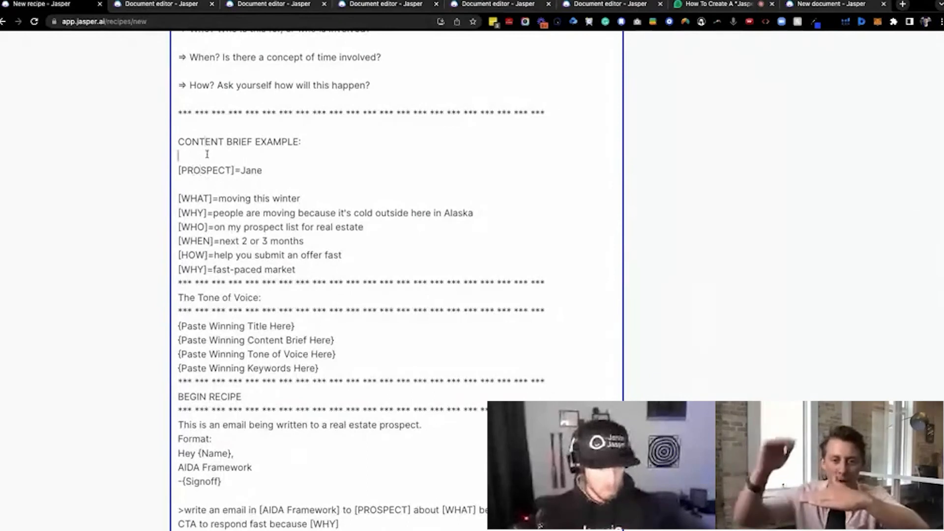
{"action": "left_click", "coordinate": [205, 153]}
{"action": "key", "text": "BackSpace"}
{"action": "left_click", "coordinate": [211, 170]}
{"action": "key", "text": "BackSpace"}
{"action": "left_click", "coordinate": [205, 126]}
{"action": "key", "text": "BackSpace"}
Remove the blank lines between the What, Where, Why, Who, When and How questions and next to their separators
{"action": "scroll", "coordinate": [222, 198], "scroll_direction": "up", "scroll_amount": 3}
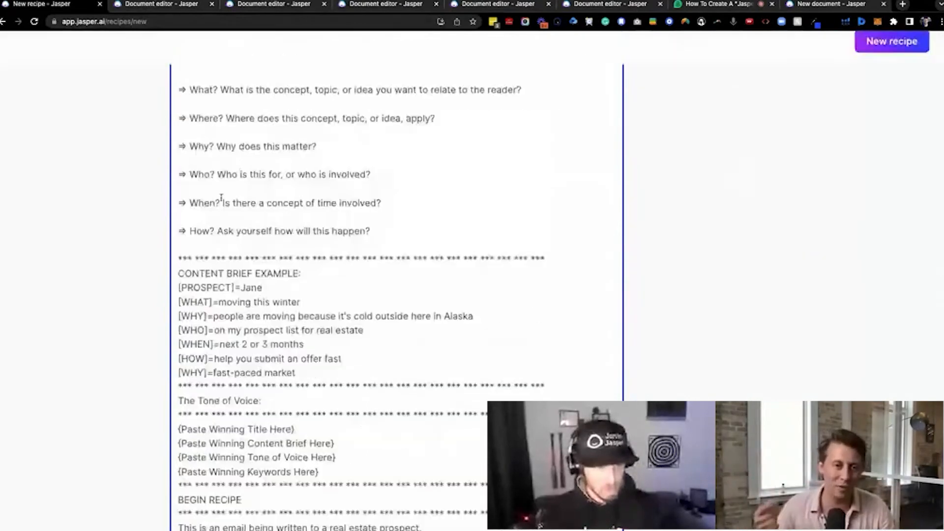
{"action": "left_click", "coordinate": [224, 249]}
{"action": "key", "text": "BackSpace"}
{"action": "left_click", "coordinate": [217, 231]}
{"action": "key", "text": "BackSpace"}
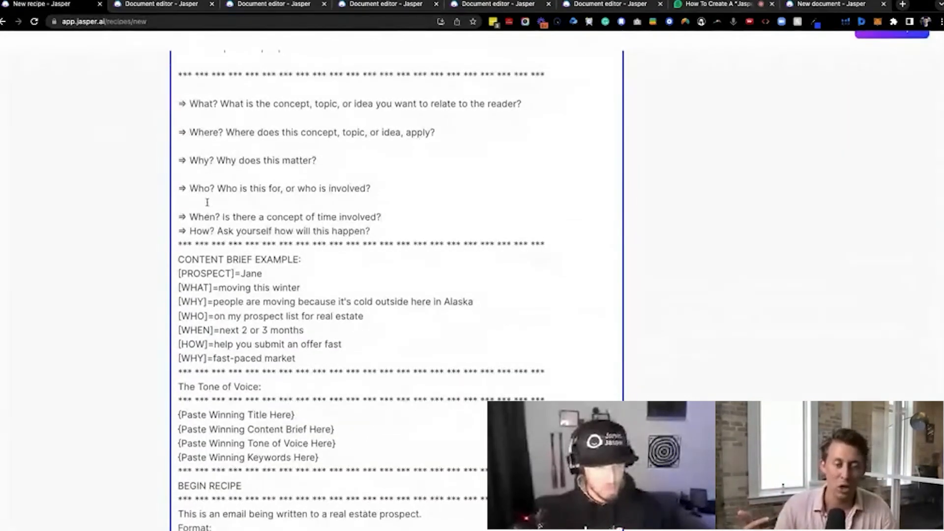
{"action": "left_click", "coordinate": [207, 202]}
{"action": "key", "text": "BackSpace"}
{"action": "left_click", "coordinate": [201, 173]}
{"action": "key", "text": "BackSpace"}
{"action": "left_click", "coordinate": [197, 146]}
{"action": "key", "text": "BackSpace"}
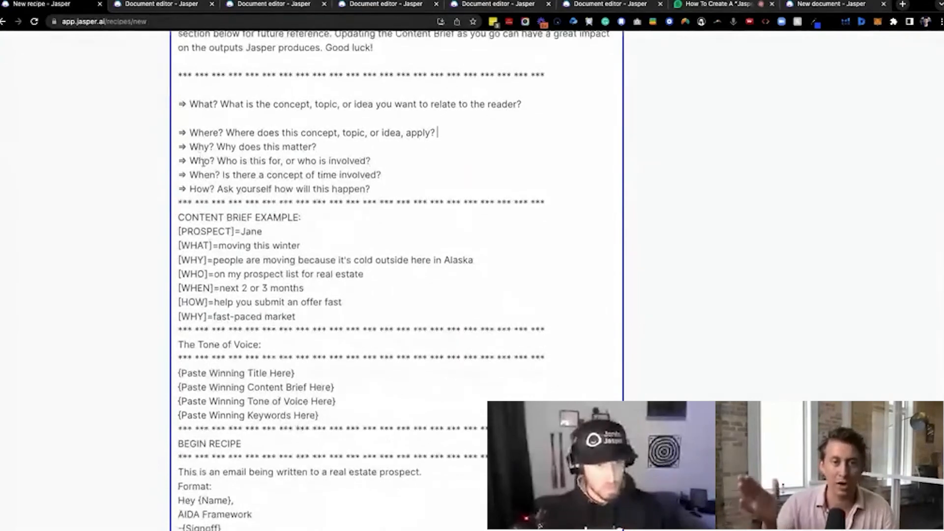
{"action": "scroll", "coordinate": [209, 185], "scroll_direction": "up", "scroll_amount": 2}
{"action": "left_click", "coordinate": [209, 187]}
{"action": "key", "text": "BackSpace"}
{"action": "left_click", "coordinate": [206, 173]}
{"action": "key", "text": "BackSpace"}
Remove the blank lines around the "Start Here: Content Brief" heading and below its instruction paragraph
{"action": "scroll", "coordinate": [211, 177], "scroll_direction": "up", "scroll_amount": 1}
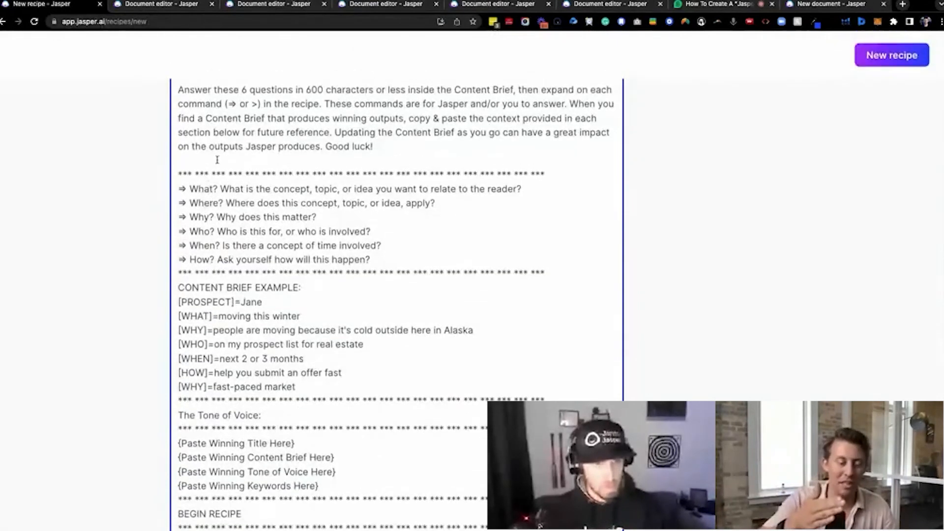
{"action": "key", "text": "BackSpace"}
{"action": "scroll", "coordinate": [222, 170], "scroll_direction": "up", "scroll_amount": 6}
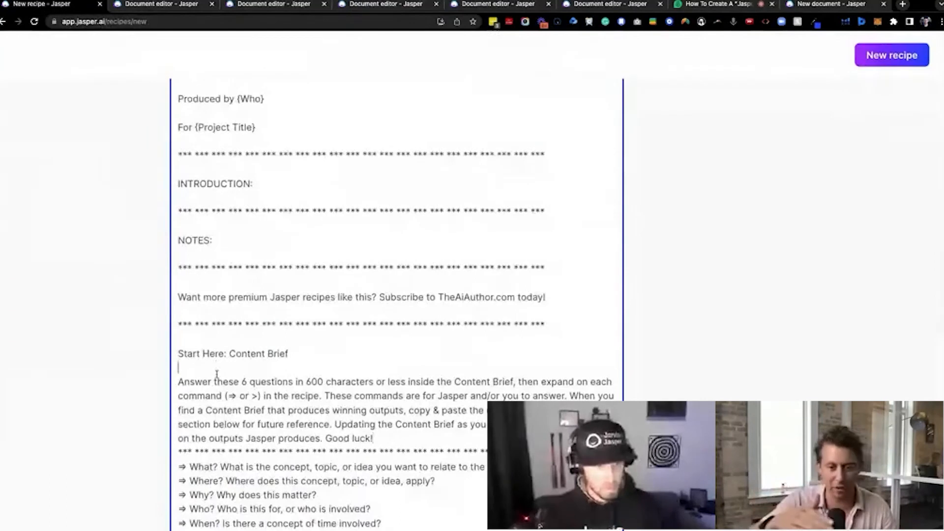
{"action": "key", "text": "BackSpace"}
{"action": "left_click", "coordinate": [200, 338]}
{"action": "key", "text": "BackSpace"}
Remove the blank lines around the TheAiAuthor.com subscription line and the NOTES and INTRODUCTION headings
{"action": "left_click", "coordinate": [199, 311]}
{"action": "key", "text": "BackSpace"}
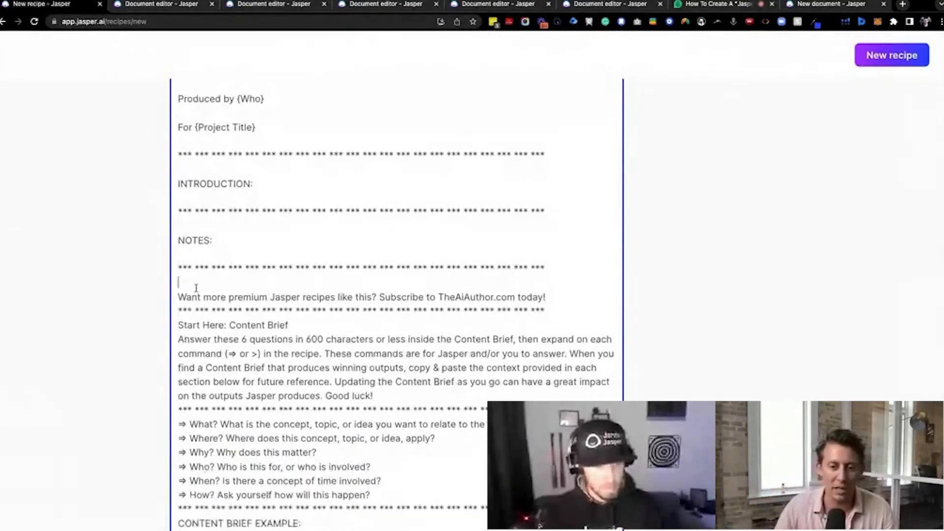
{"action": "key", "text": "BackSpace"}
{"action": "left_click", "coordinate": [196, 254]}
{"action": "key", "text": "BackSpace"}
{"action": "left_click", "coordinate": [197, 226]}
{"action": "key", "text": "BackSpace"}
{"action": "left_click", "coordinate": [195, 197]}
Remove the blank lines between the opening lines of the commands, from "Email to a Real Estate Prospect" to the first separator
{"action": "key", "text": "BackSpace"}
{"action": "left_click", "coordinate": [192, 168]}
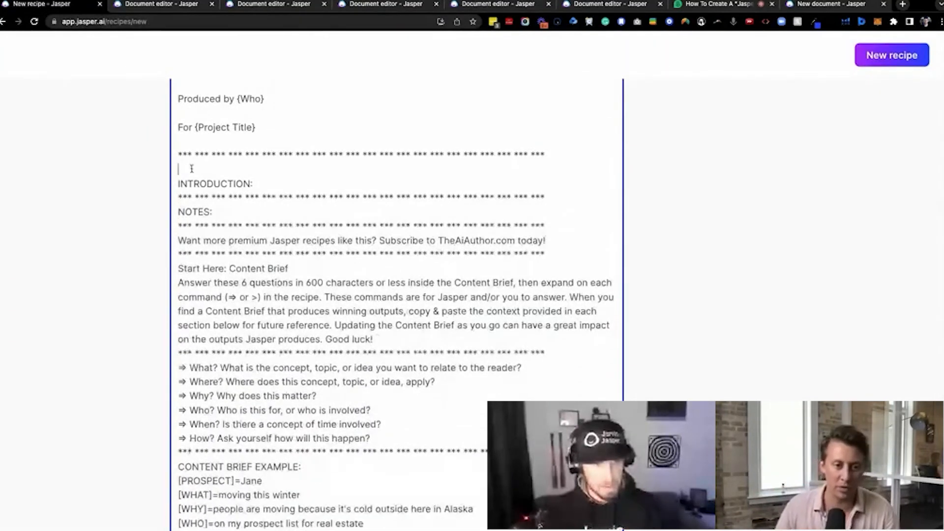
{"action": "key", "text": "BackSpace"}
{"action": "scroll", "coordinate": [204, 204], "scroll_direction": "up", "scroll_amount": 2}
{"action": "left_click", "coordinate": [207, 220]}
{"action": "key", "text": "BackSpace"}
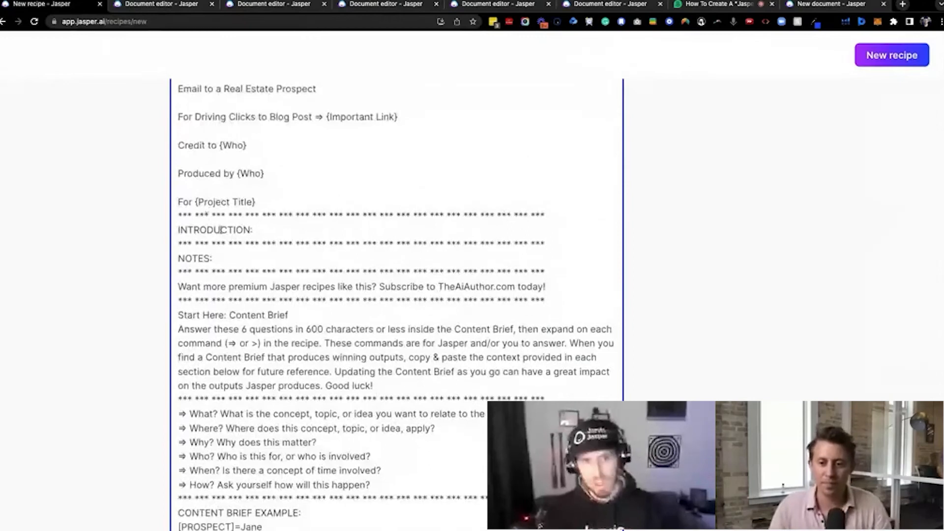
{"action": "left_click_drag", "start_coordinate": [408, 443], "coordinate": [179, 241]}
{"action": "left_click", "coordinate": [261, 191]}
{"action": "key", "text": "BackSpace"}
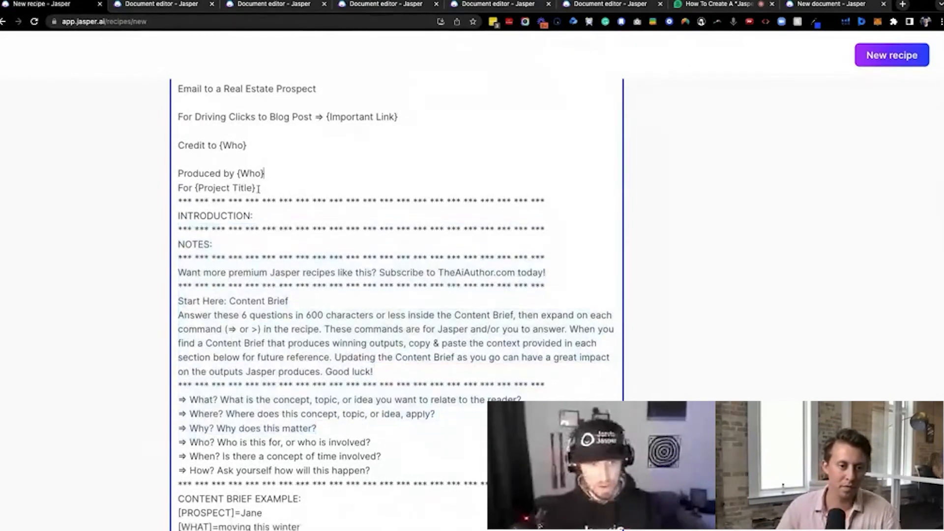
{"action": "key", "text": "BackSpace"}
{"action": "scroll", "coordinate": [243, 162], "scroll_direction": "up", "scroll_amount": 3}
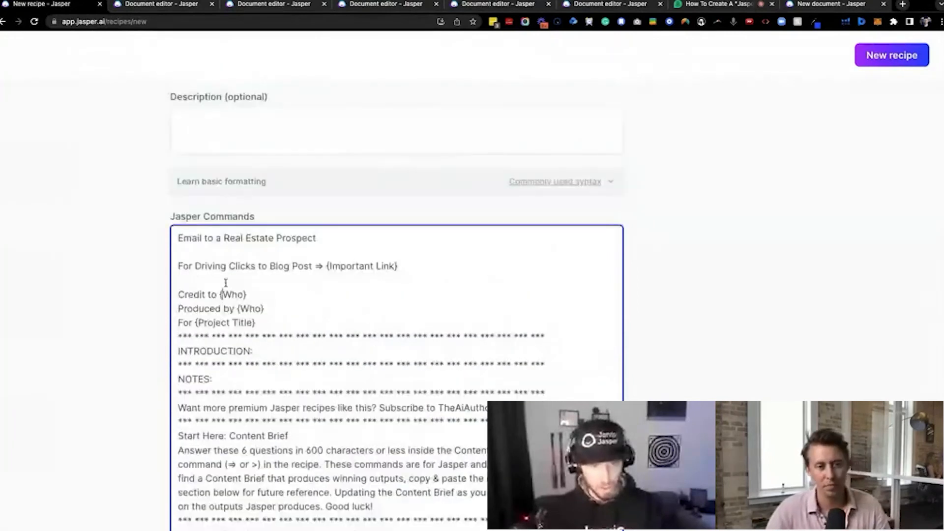
{"action": "left_click", "coordinate": [225, 282]}
{"action": "key", "text": "BackSpace"}
{"action": "key", "text": "BackSpace"}
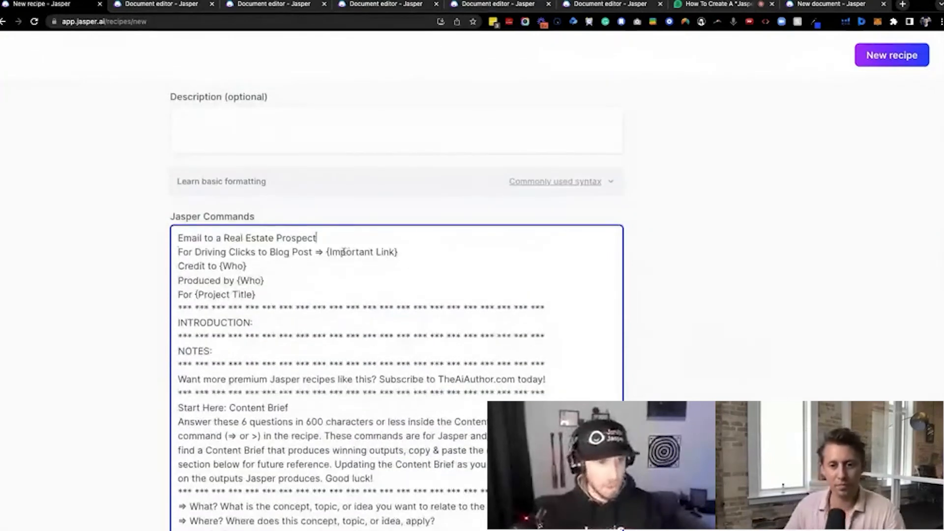
Extend the first line of the commands to read "Email to a Real Estate Prospect Looking to Move"
{"action": "left_click_drag", "start_coordinate": [178, 252], "coordinate": [405, 251]}
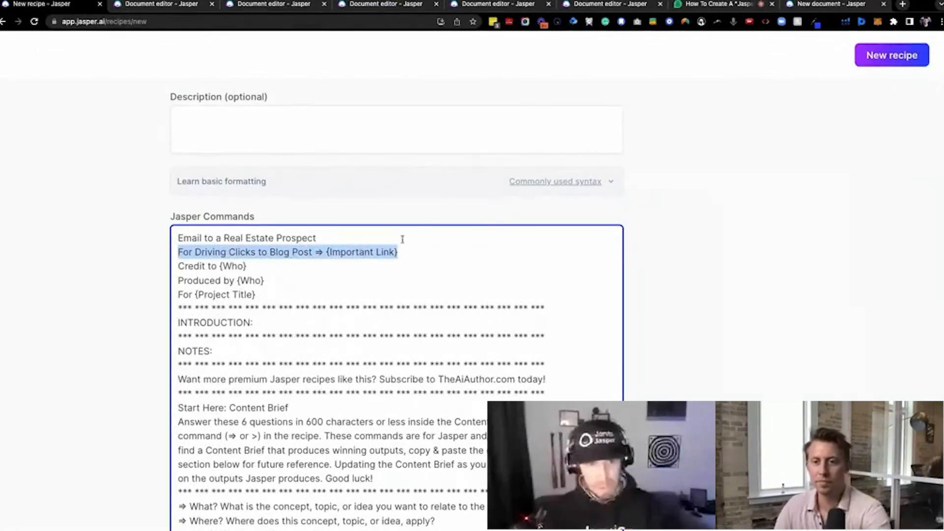
{"action": "left_click", "coordinate": [237, 238]}
{"action": "left_click", "coordinate": [334, 238]}
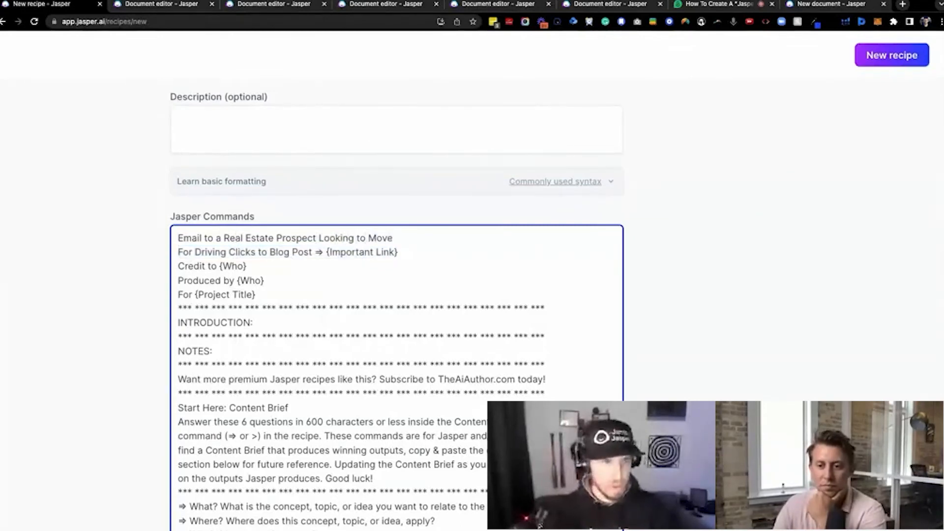
Enter the recipe description "This an email recipe to reach out to prospects looking to move in the near future."
{"action": "left_click", "coordinate": [269, 148]}
{"action": "type", "text": "THis"}
{"action": "key", "text": "BackSpace"}
{"action": "type", "text": "his an email rec"}
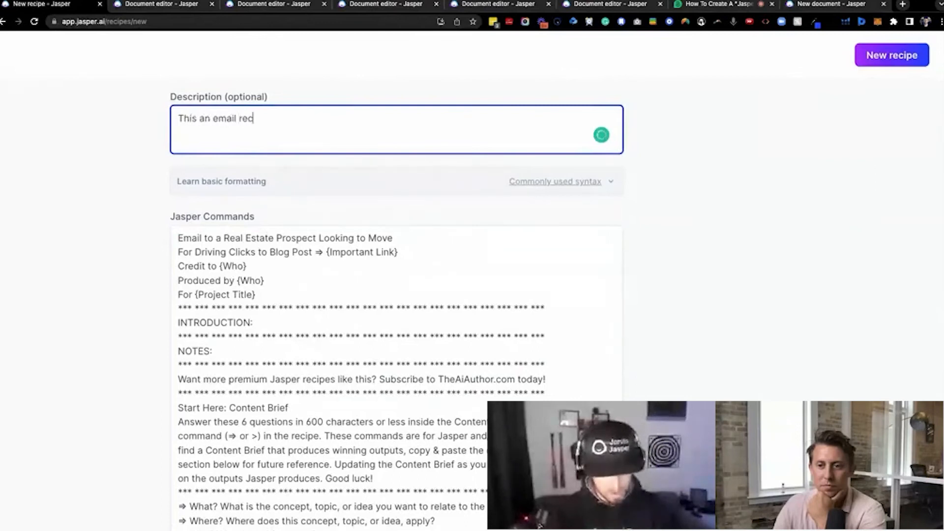
{"action": "type", "text": "ipe to rea"}
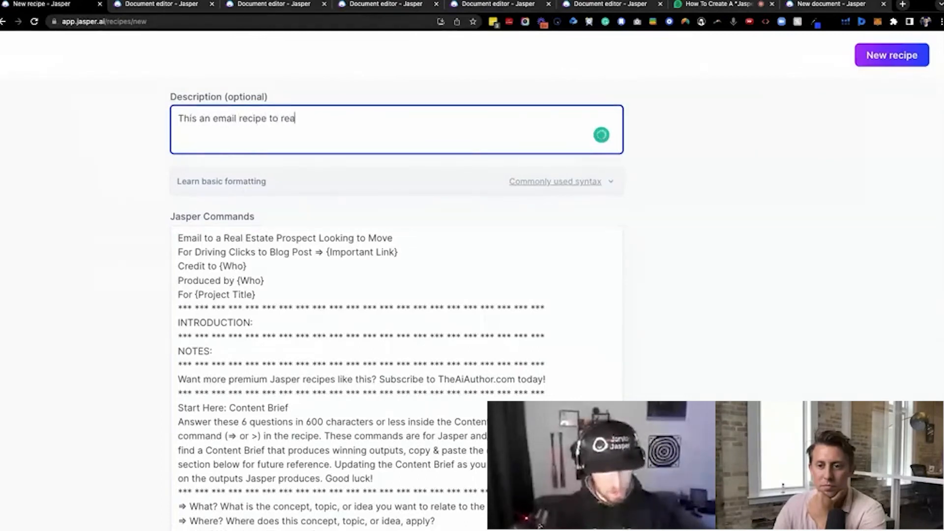
{"action": "type", "text": "ch out to prospects looking to move in the near future."}
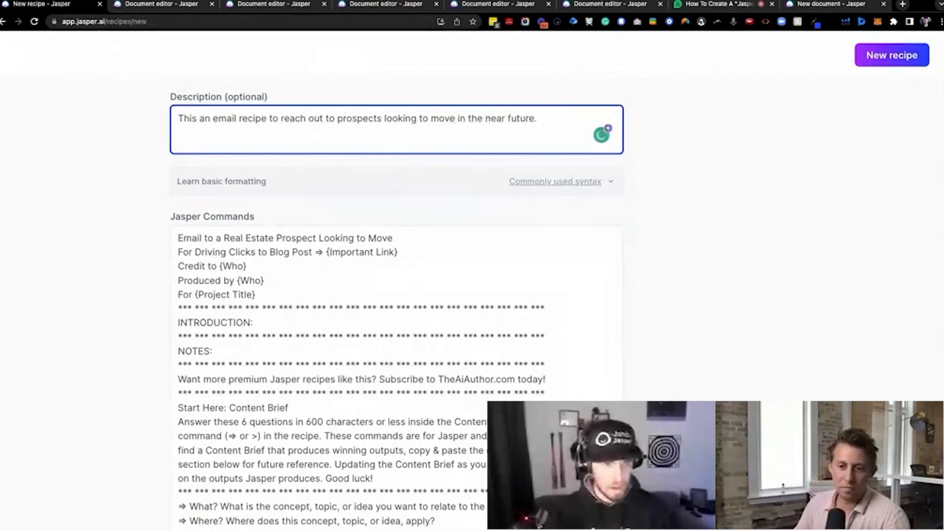
Copy the first command line into the recipe title and extend it to "Email to a Real Estate Prospect Looking to Move Recipe"
{"action": "scroll", "coordinate": [217, 235], "scroll_direction": "up", "scroll_amount": 3}
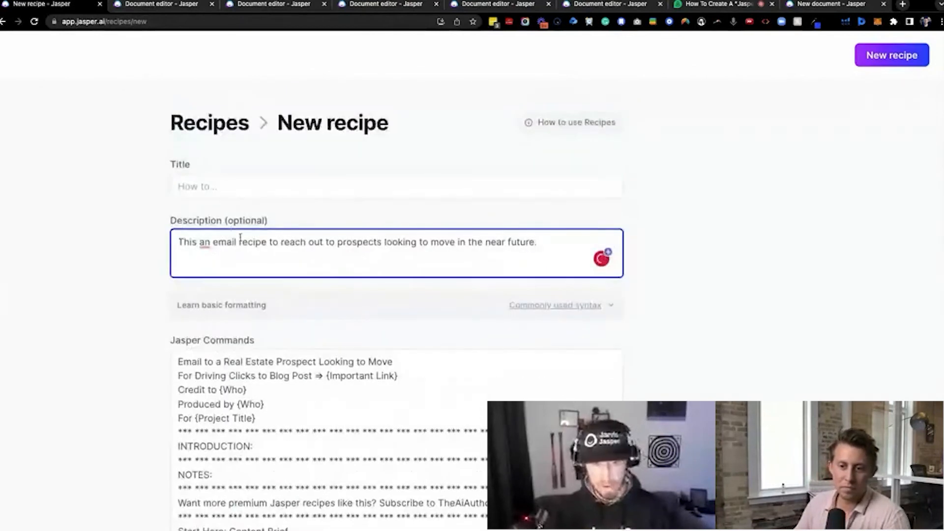
{"action": "left_click_drag", "start_coordinate": [393, 362], "coordinate": [178, 361]}
{"action": "key", "text": "ctrl+c"}
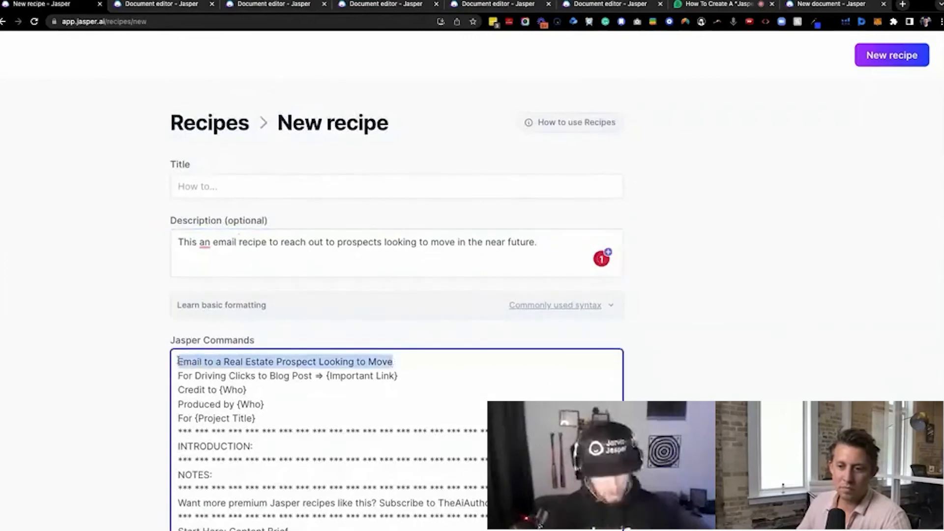
{"action": "left_click", "coordinate": [219, 187]}
{"action": "key", "text": "ctrl+v"}
{"action": "type", "text": "Recipe"}
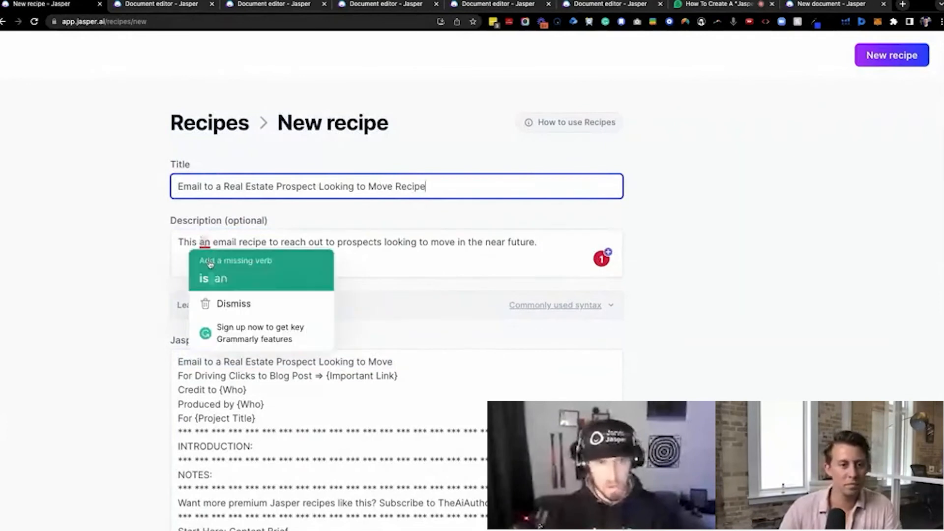
Accept the grammar suggestion that adds the missing verb, making the description begin "This is an email recipe"
{"action": "left_click", "coordinate": [206, 250]}
{"action": "double_click", "coordinate": [251, 186]}
{"action": "left_click", "coordinate": [246, 239]}
{"action": "key", "text": "ctrl+a"}
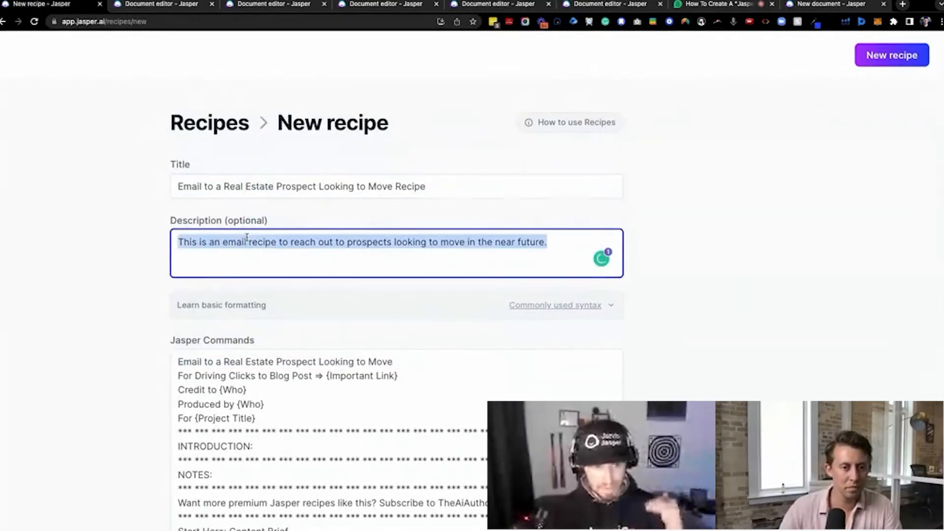
Review the recipe commands from the opening line down to the subject lines command
{"action": "triple_click", "coordinate": [236, 361]}
{"action": "scroll", "coordinate": [236, 361], "scroll_direction": "down", "scroll_amount": 12}
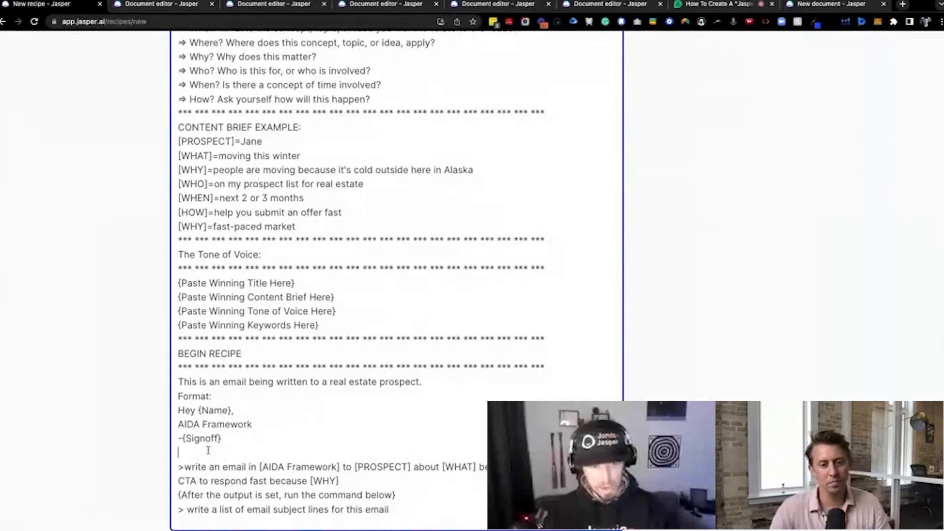
{"action": "scroll", "coordinate": [222, 451], "scroll_direction": "down", "scroll_amount": 1}
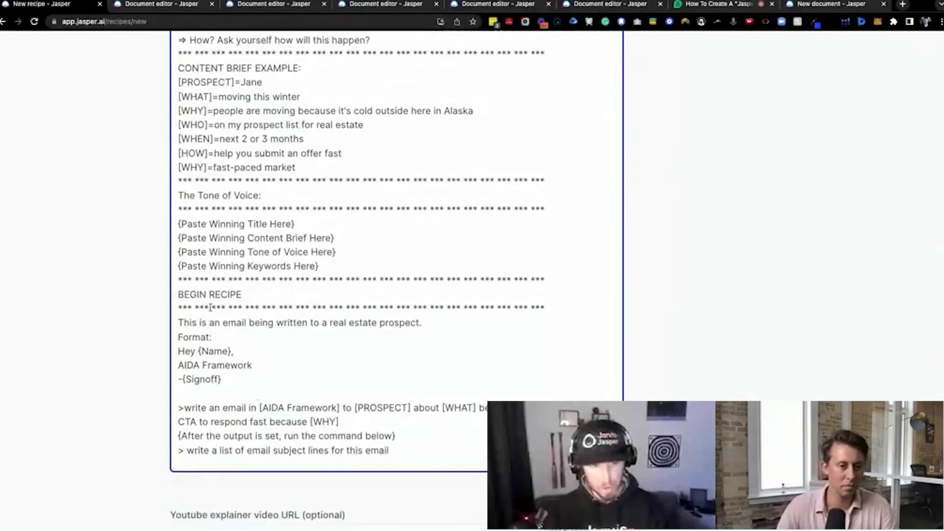
{"action": "scroll", "coordinate": [244, 432], "scroll_direction": "down", "scroll_amount": 2}
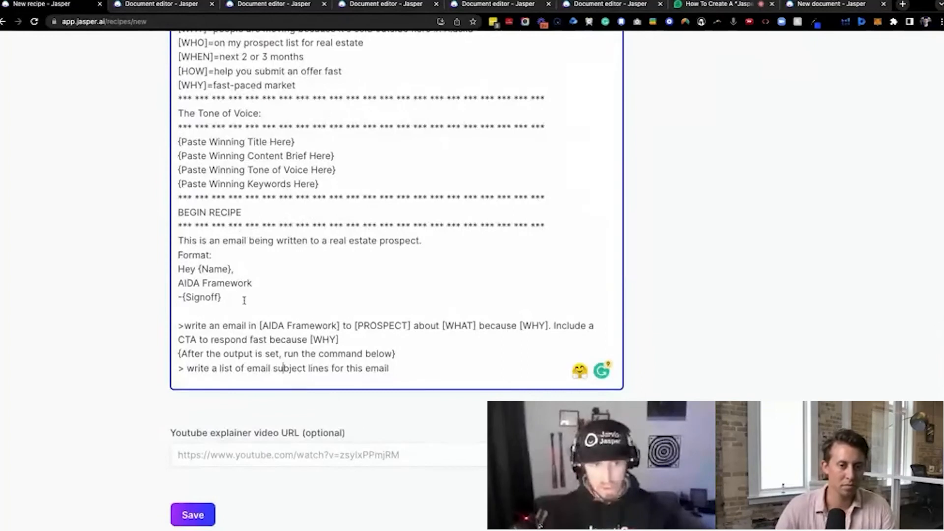
Try to add a "***" separator line between the {Signoff} line and the email-writing command
{"action": "left_click_drag", "start_coordinate": [244, 300], "coordinate": [173, 253]}
{"action": "left_click", "coordinate": [201, 312]}
{"action": "type", "text": "**"}
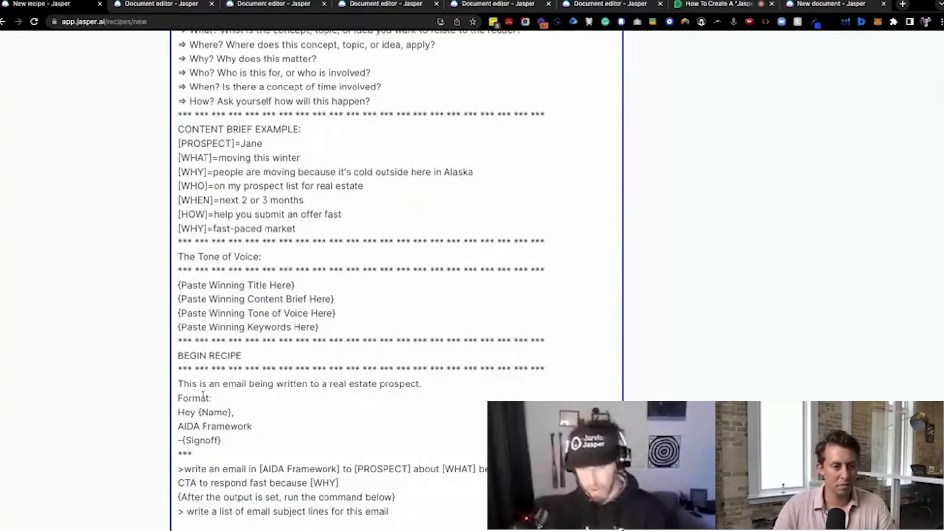
{"action": "scroll", "coordinate": [150, 450], "scroll_direction": "down", "scroll_amount": 6}
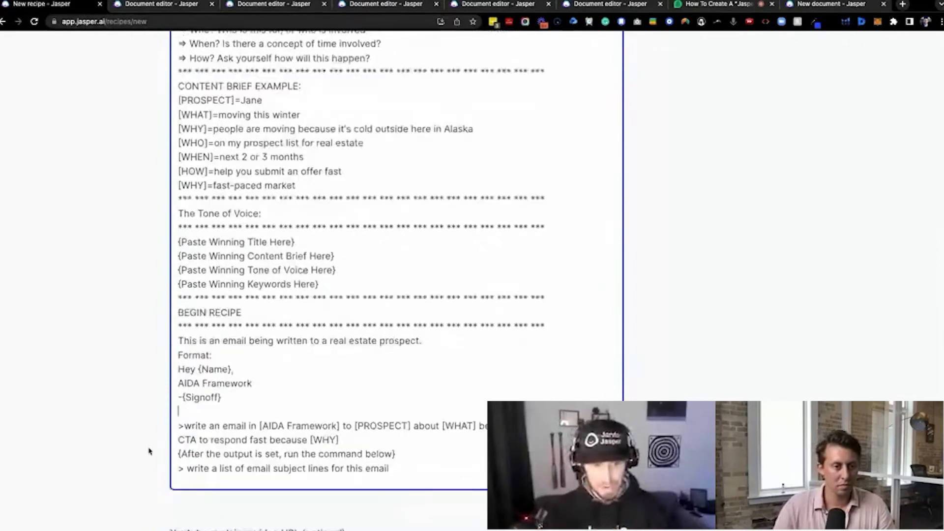
Save the new recipe with the YouTube explainer video URL left empty
{"action": "left_click", "coordinate": [308, 354]}
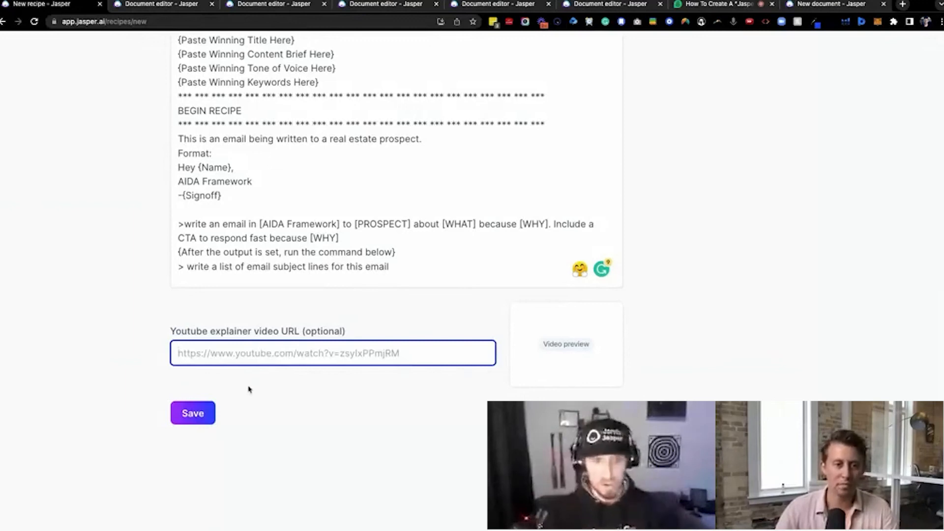
{"action": "left_click", "coordinate": [192, 415]}
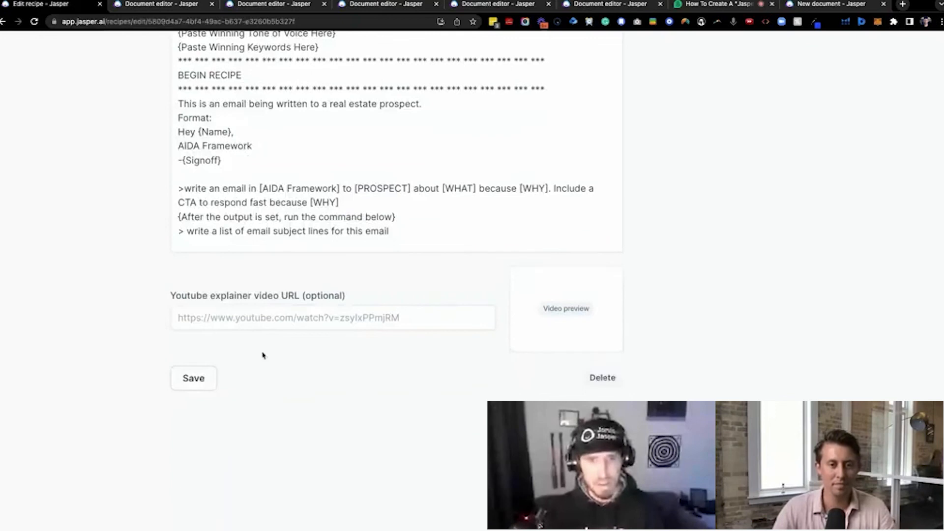
Set the recipe's sharing option to Published and copy its recipe link
{"action": "scroll", "coordinate": [420, 229], "scroll_direction": "up", "scroll_amount": 3}
{"action": "scroll", "coordinate": [420, 229], "scroll_direction": "up", "scroll_amount": 15}
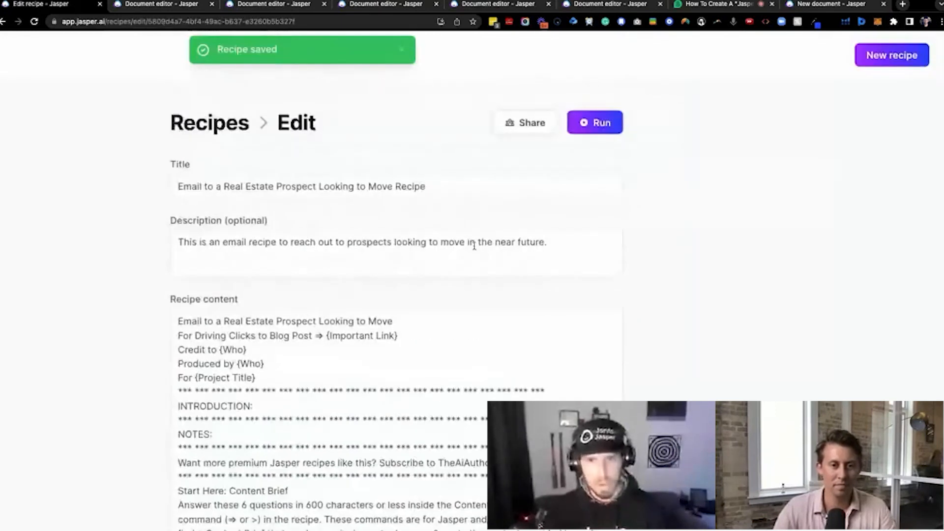
{"action": "left_click", "coordinate": [522, 124]}
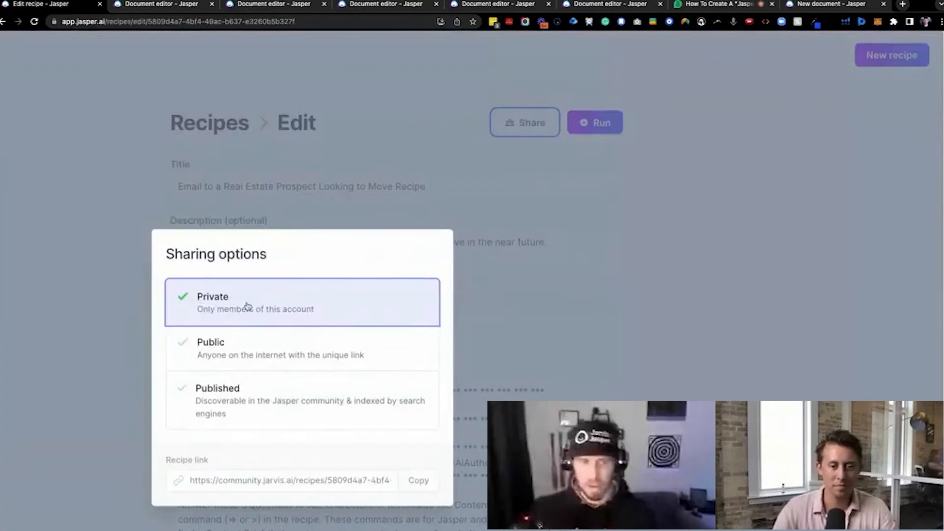
{"action": "left_click", "coordinate": [249, 347]}
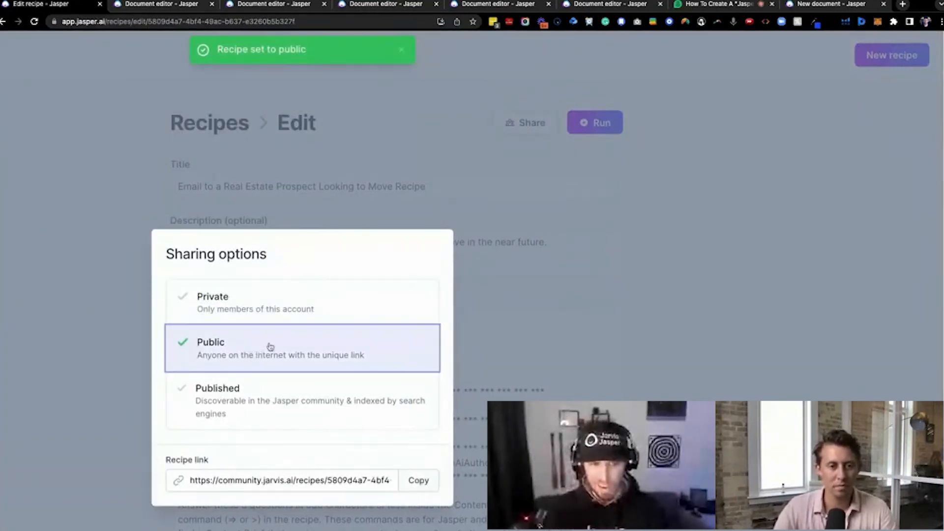
{"action": "left_click", "coordinate": [261, 398]}
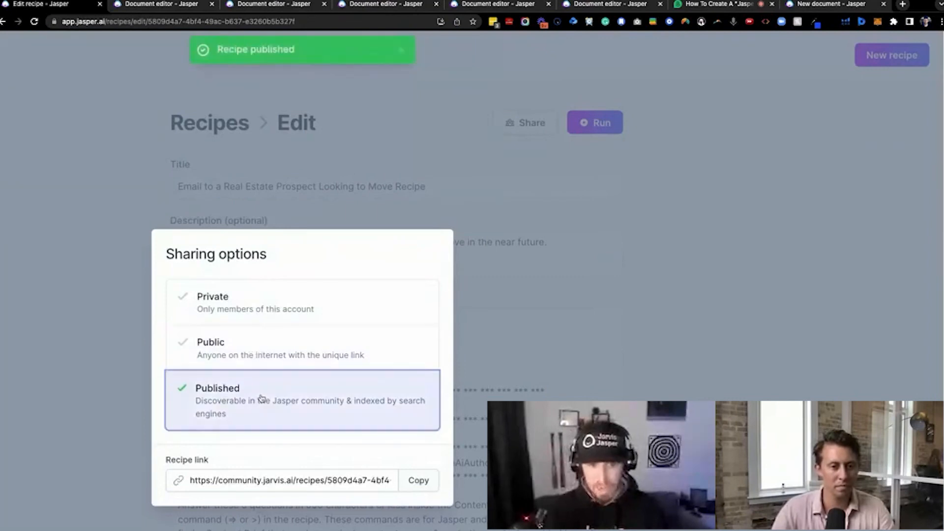
{"action": "left_click", "coordinate": [418, 481]}
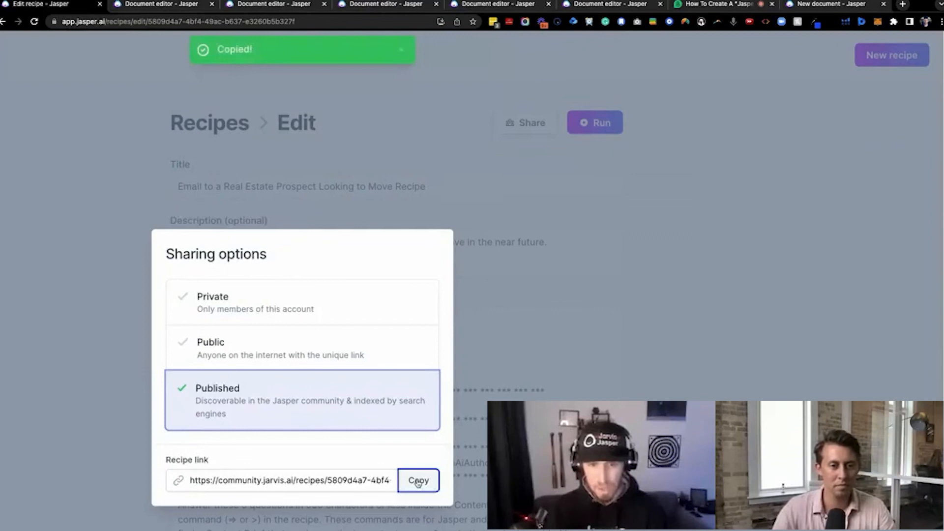
{"action": "left_click", "coordinate": [687, 312]}
Save the published recipe again and run it to create a new document
{"action": "scroll", "coordinate": [554, 311], "scroll_direction": "down", "scroll_amount": 10}
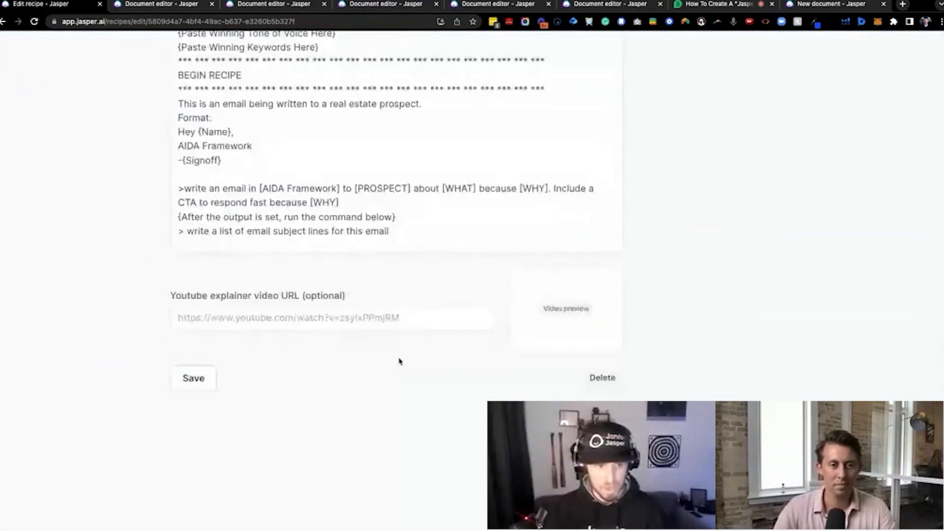
{"action": "left_click", "coordinate": [194, 378]}
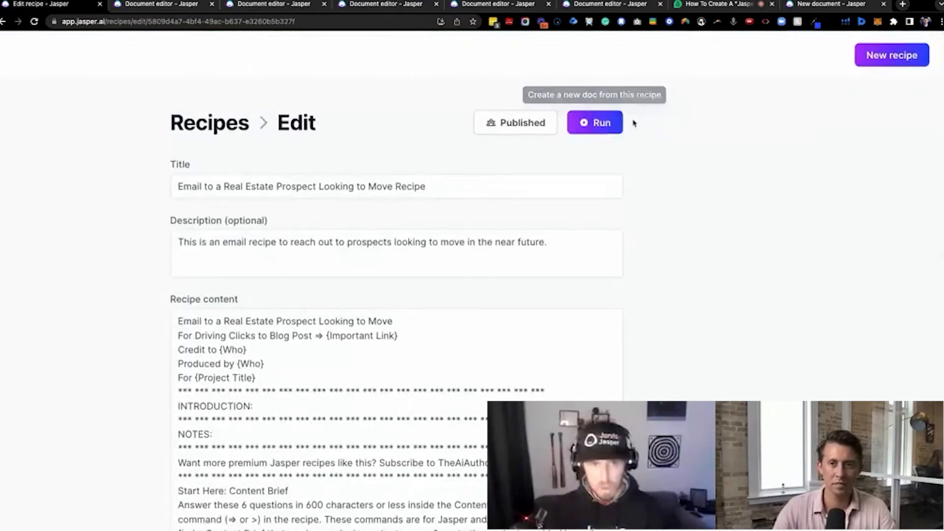
{"action": "left_click", "coordinate": [603, 122]}
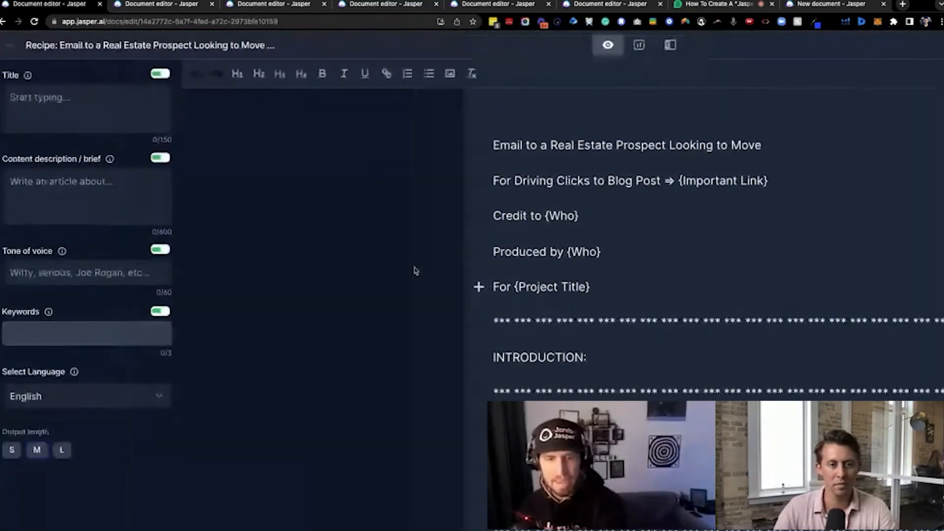
Copy the content brief example, from the [PROSPECT] line to the final [WHY] line, into the document's content description
{"action": "scroll", "coordinate": [362, 276], "scroll_direction": "down", "scroll_amount": 1}
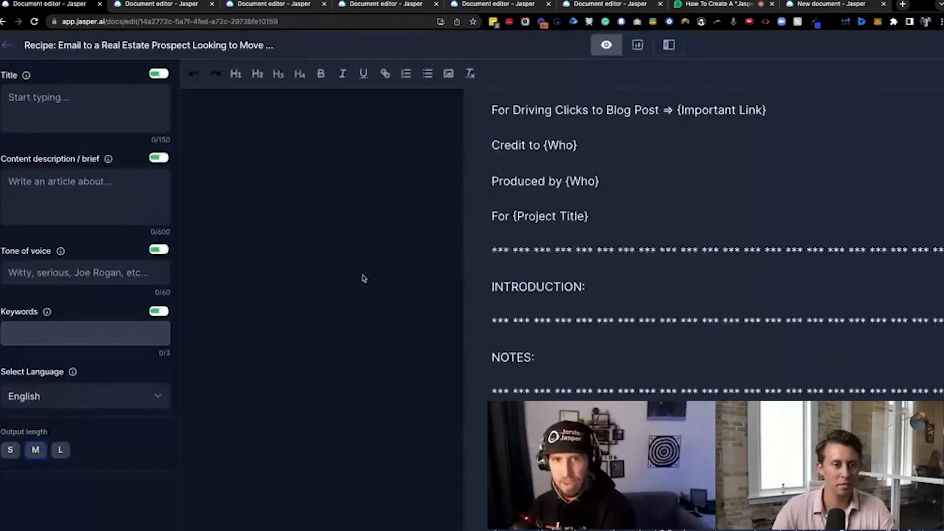
{"action": "scroll", "coordinate": [625, 240], "scroll_direction": "down", "scroll_amount": 1}
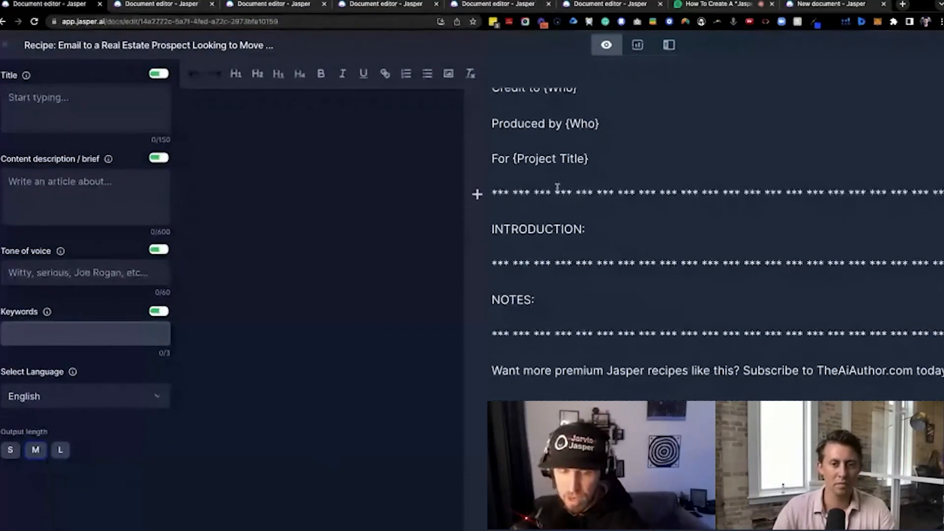
{"action": "scroll", "coordinate": [556, 185], "scroll_direction": "right", "scroll_amount": 2}
{"action": "scroll", "coordinate": [555, 182], "scroll_direction": "down", "scroll_amount": 5}
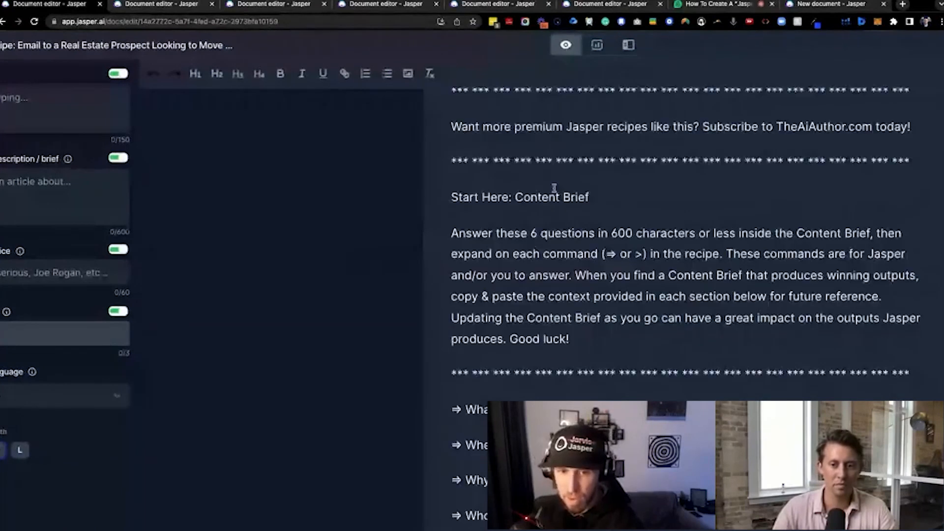
{"action": "scroll", "coordinate": [529, 240], "scroll_direction": "down", "scroll_amount": 10}
{"action": "scroll", "coordinate": [528, 240], "scroll_direction": "down", "scroll_amount": 1}
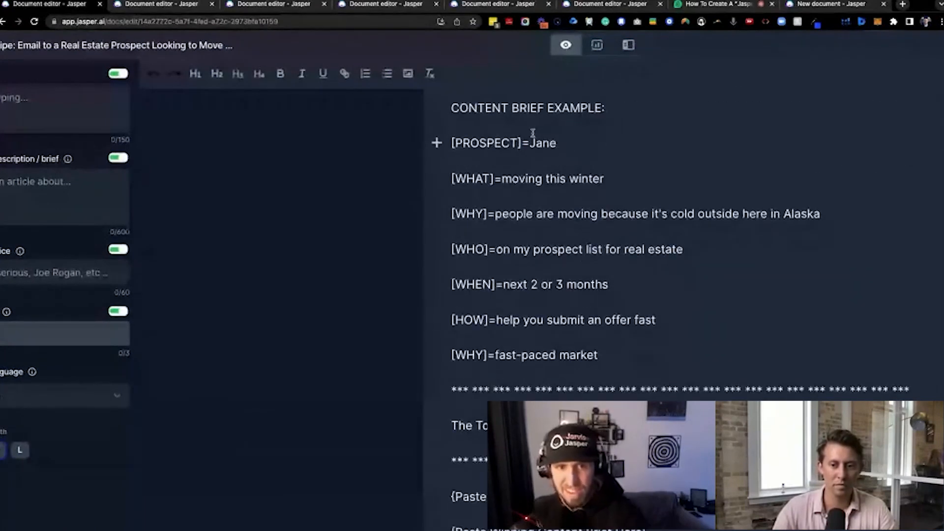
{"action": "left_click_drag", "start_coordinate": [450, 142], "coordinate": [679, 345]}
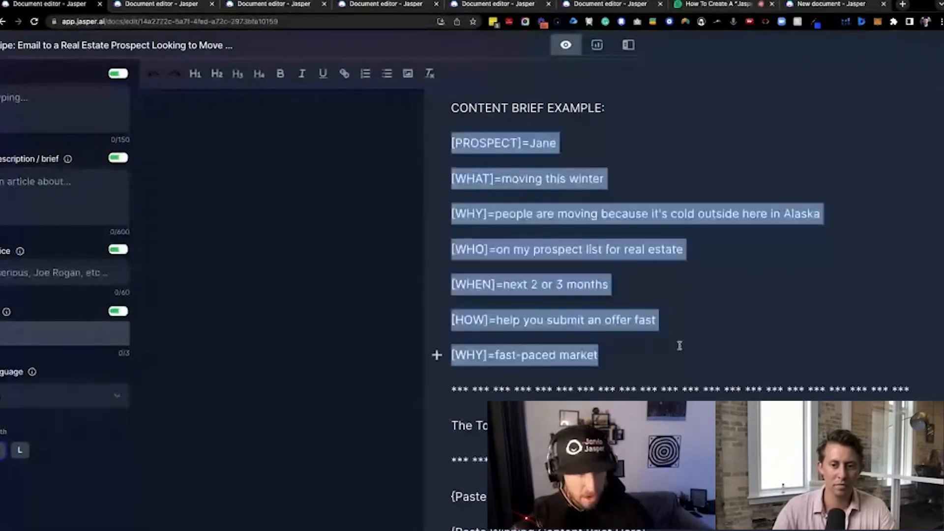
{"action": "key", "text": "ctrl+c"}
{"action": "left_click", "coordinate": [29, 212]}
{"action": "key", "text": "ctrl+v"}
Run the recipe's AIDA Framework email command and read through the generated email
{"action": "scroll", "coordinate": [609, 276], "scroll_direction": "down", "scroll_amount": 6}
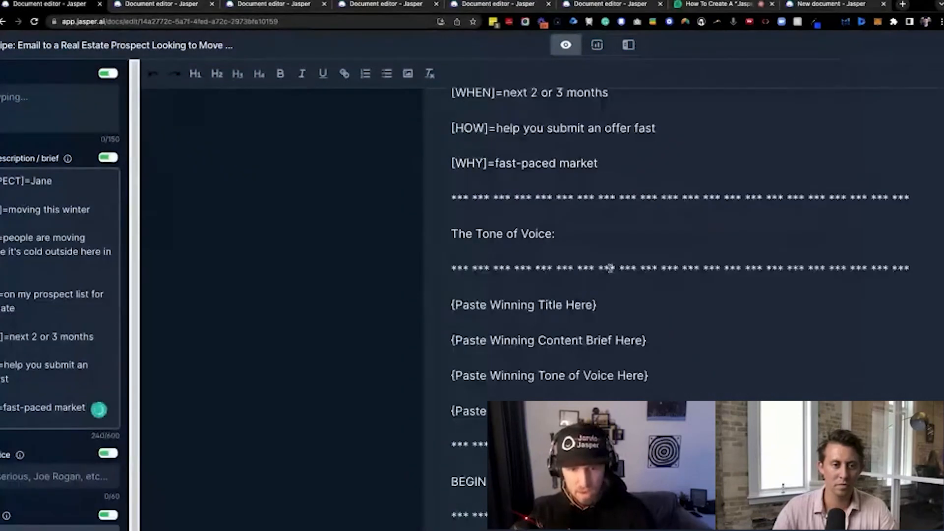
{"action": "scroll", "coordinate": [609, 276], "scroll_direction": "down", "scroll_amount": 3}
{"action": "scroll", "coordinate": [564, 303], "scroll_direction": "down", "scroll_amount": 6}
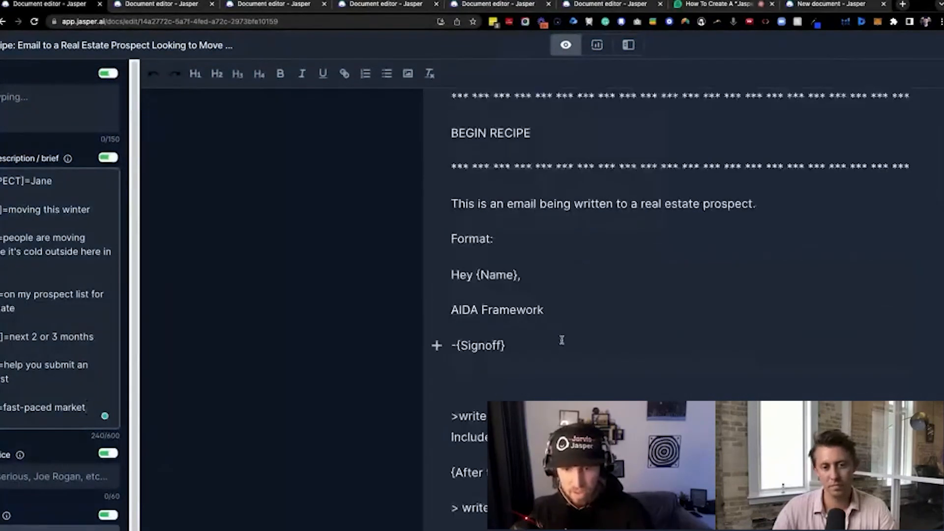
{"action": "left_click", "coordinate": [767, 349]}
{"action": "key", "text": "ctrl+Return"}
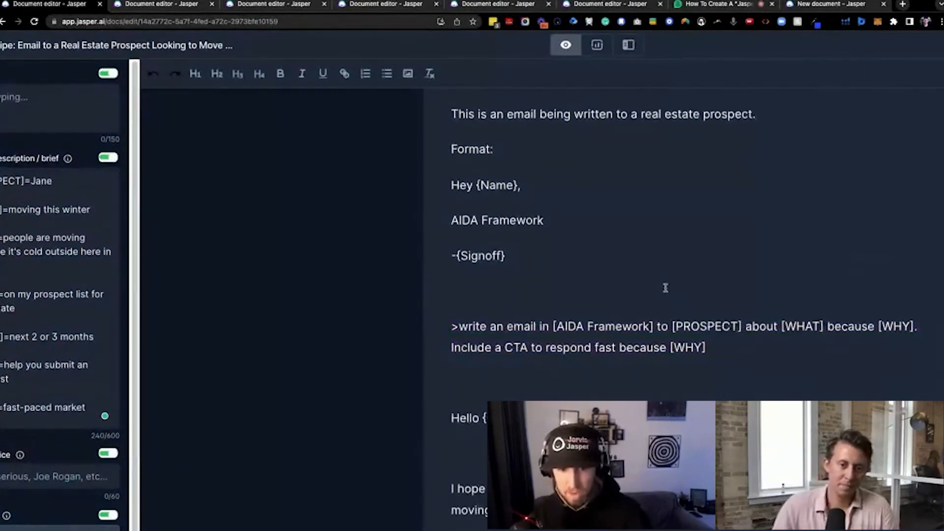
{"action": "scroll", "coordinate": [669, 286], "scroll_direction": "down", "scroll_amount": 2}
{"action": "scroll", "coordinate": [676, 311], "scroll_direction": "down", "scroll_amount": 4}
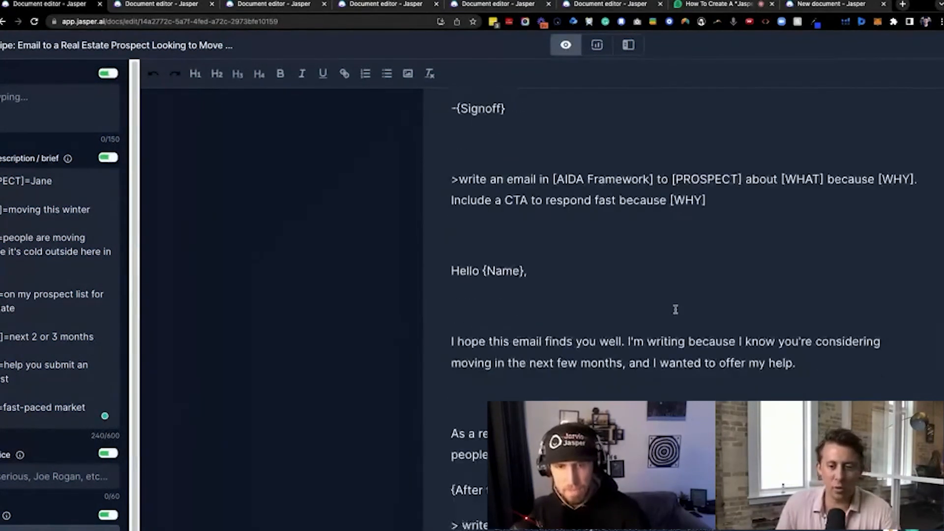
Set the document's tone of voice to "Funny, Jerry Seinfeld"
{"action": "scroll", "coordinate": [677, 307], "scroll_direction": "up", "scroll_amount": 10}
{"action": "scroll", "coordinate": [677, 305], "scroll_direction": "down", "scroll_amount": 1}
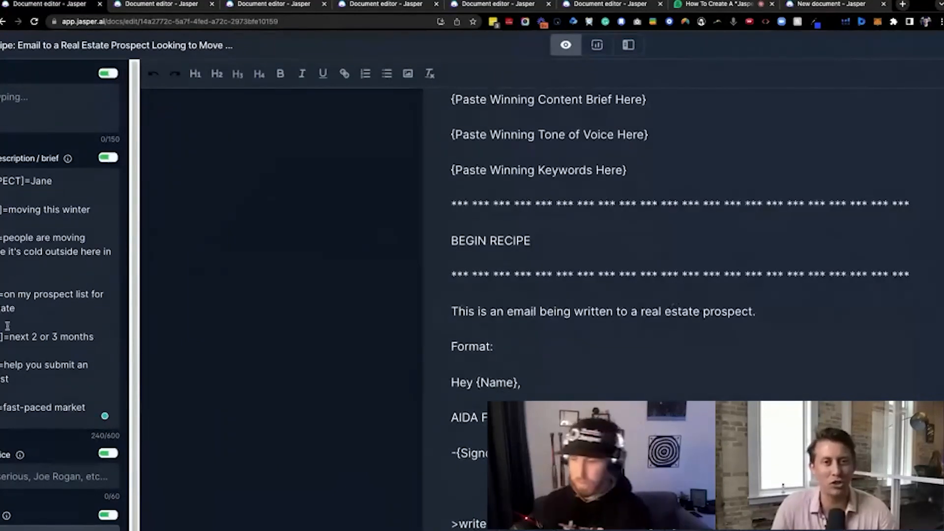
{"action": "scroll", "coordinate": [264, 359], "scroll_direction": "down", "scroll_amount": 2}
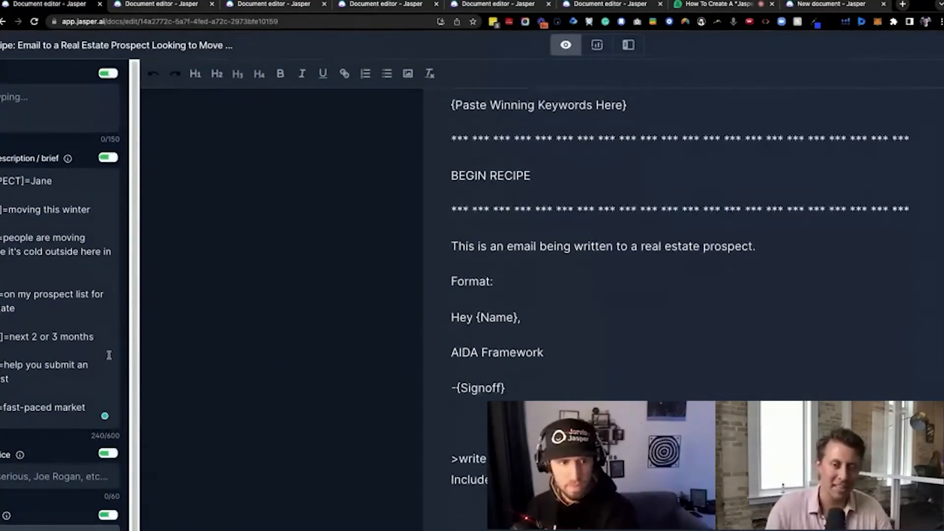
{"action": "scroll", "coordinate": [93, 362], "scroll_direction": "left", "scroll_amount": 2}
{"action": "scroll", "coordinate": [294, 354], "scroll_direction": "down", "scroll_amount": 1}
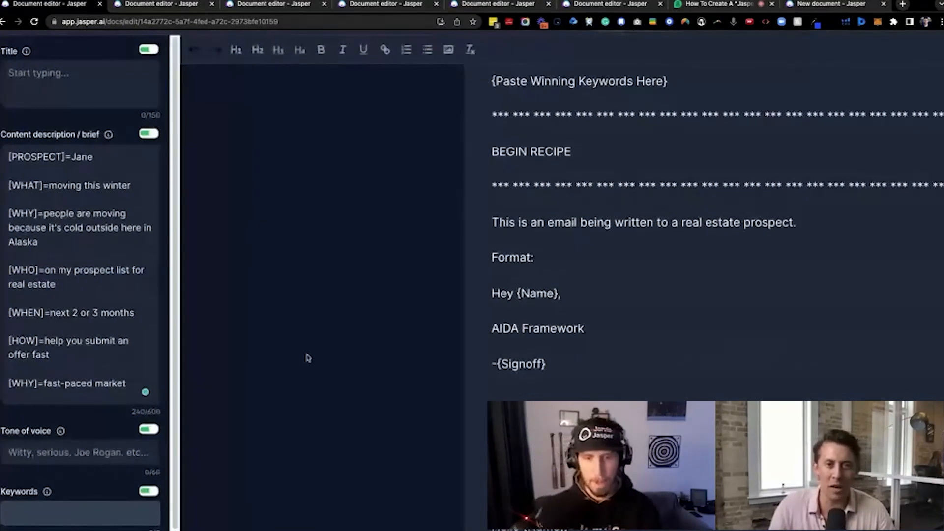
{"action": "left_click", "coordinate": [98, 453]}
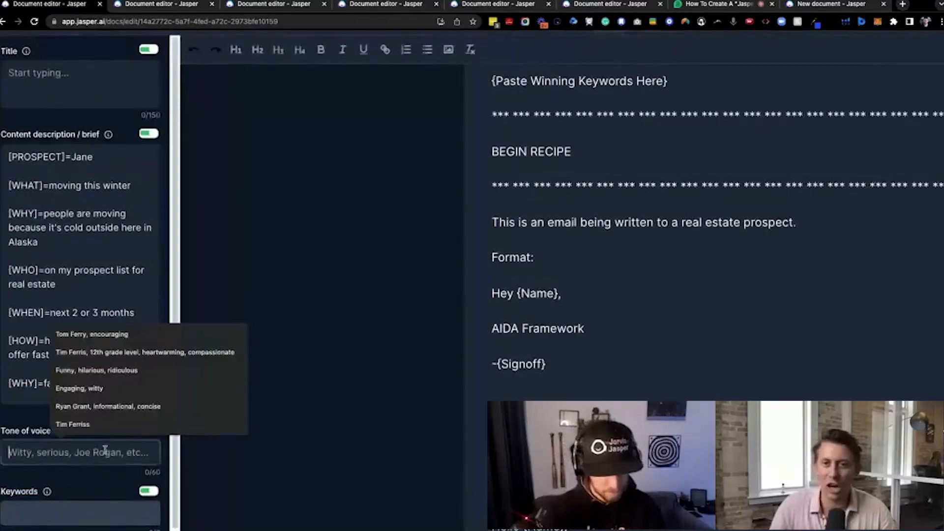
{"action": "type", "text": "Funny"}
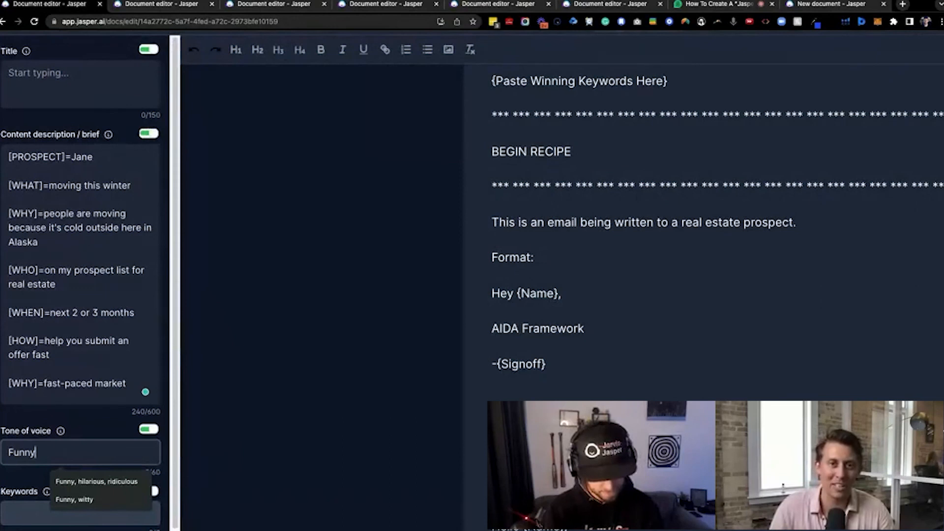
{"action": "type", "text": ", Jerry Seinfeld"}
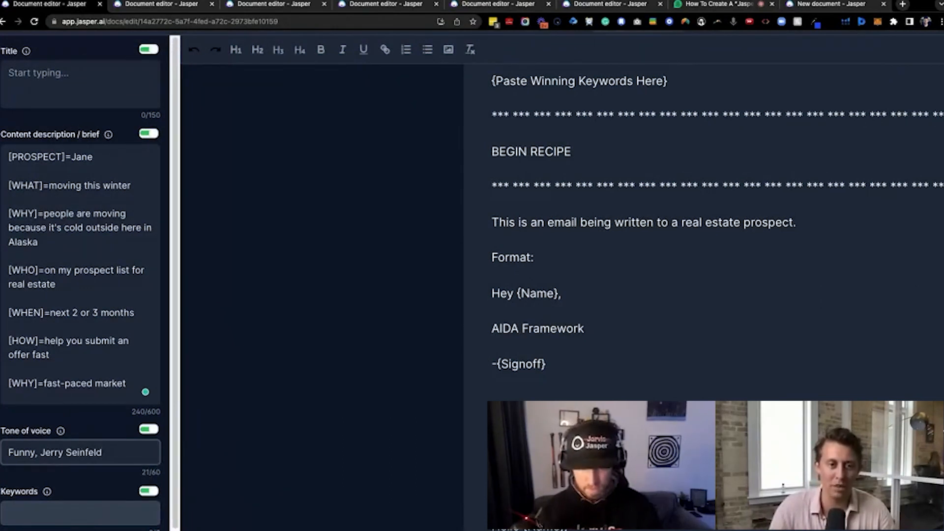
Run the AIDA Framework email command again with the new tone of voice
{"action": "left_click", "coordinate": [531, 491]}
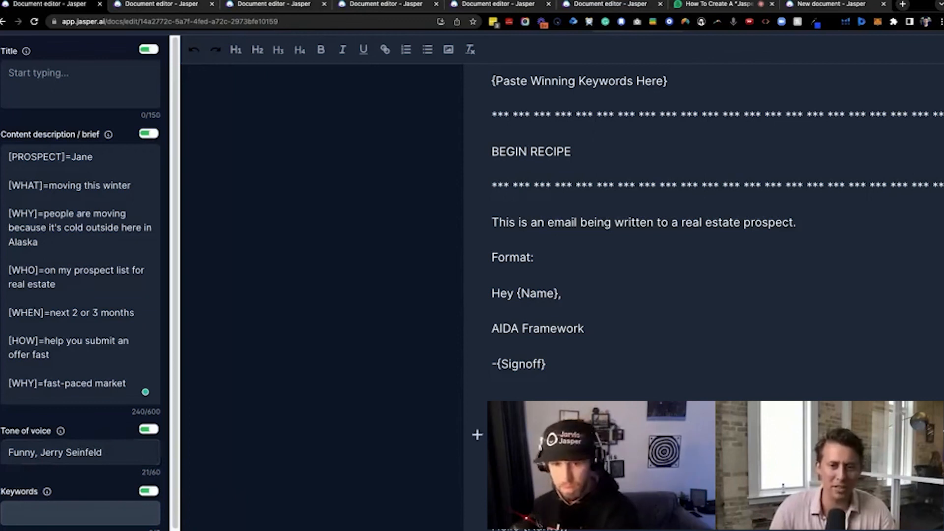
{"action": "key", "text": "ctrl+v"}
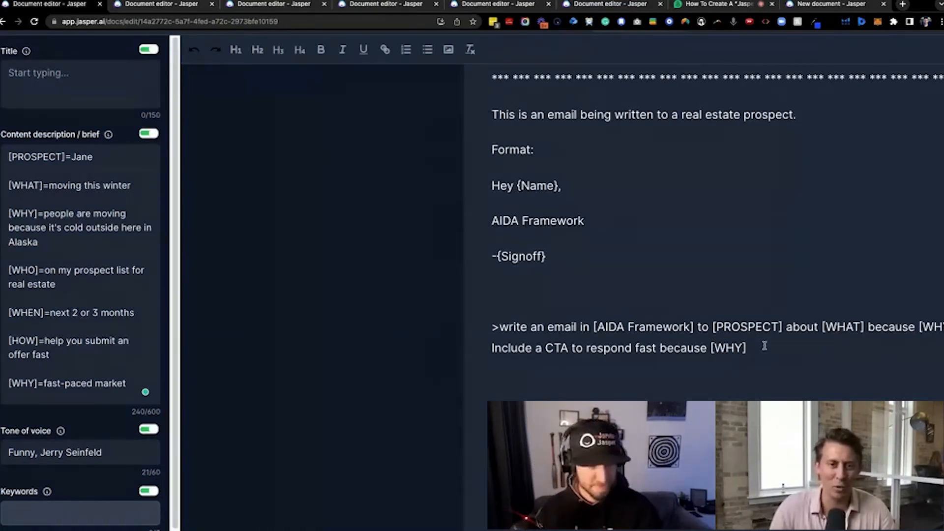
{"action": "left_click", "coordinate": [143, 382]}
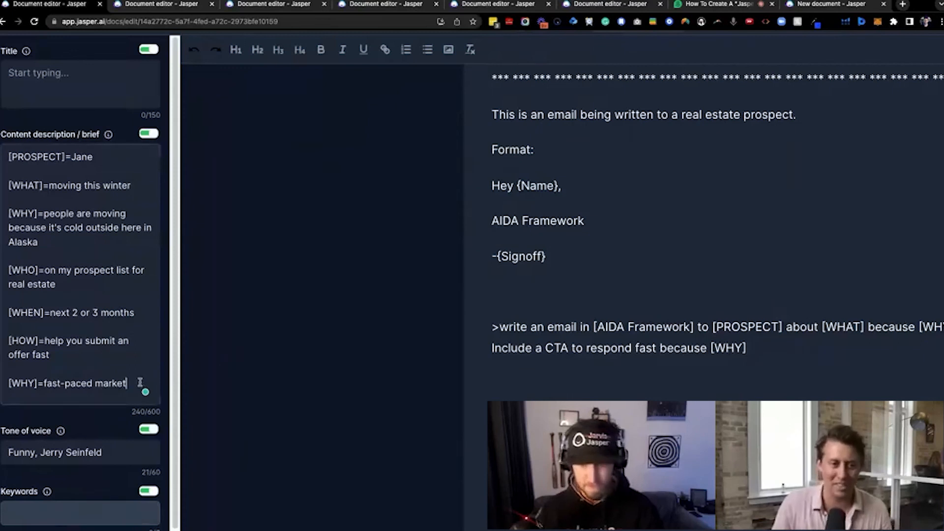
{"action": "left_click", "coordinate": [754, 346]}
{"action": "key", "text": "ctrl+Return"}
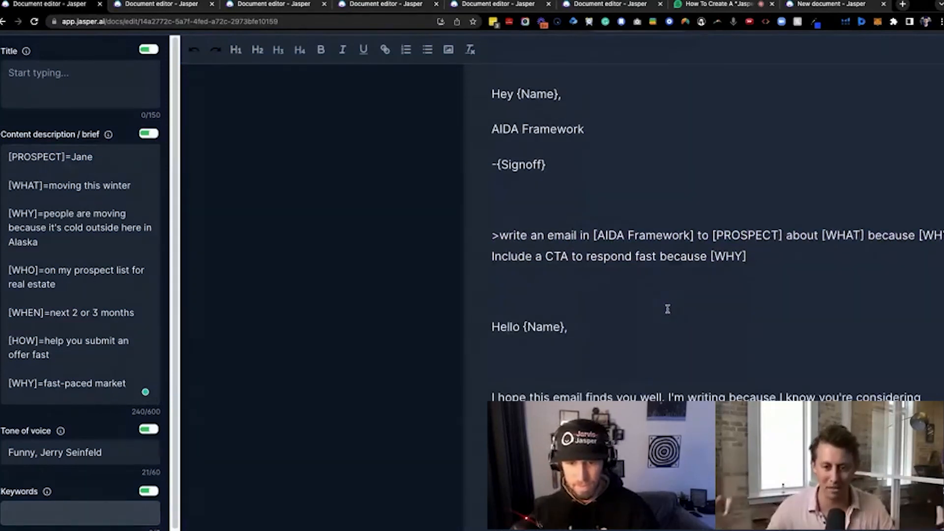
Switch to the open Demio webinar event page
{"action": "left_click", "coordinate": [728, 3]}
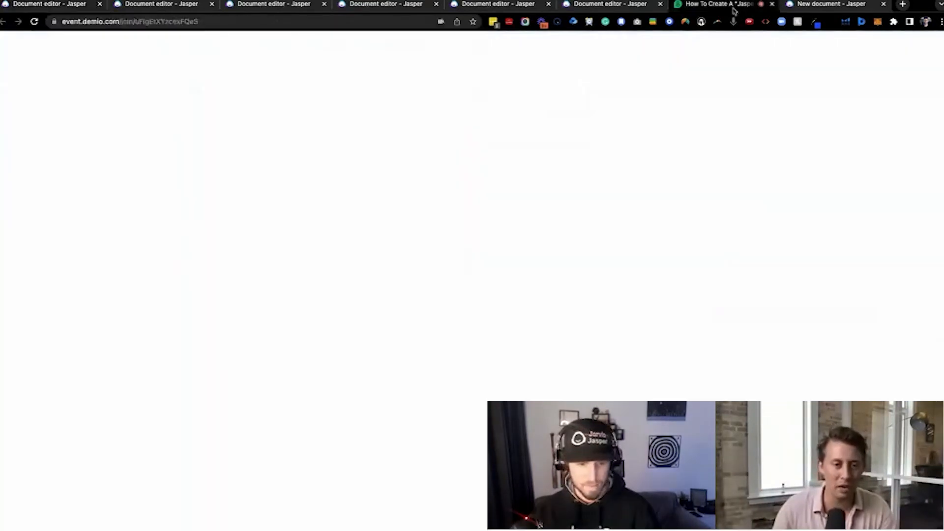